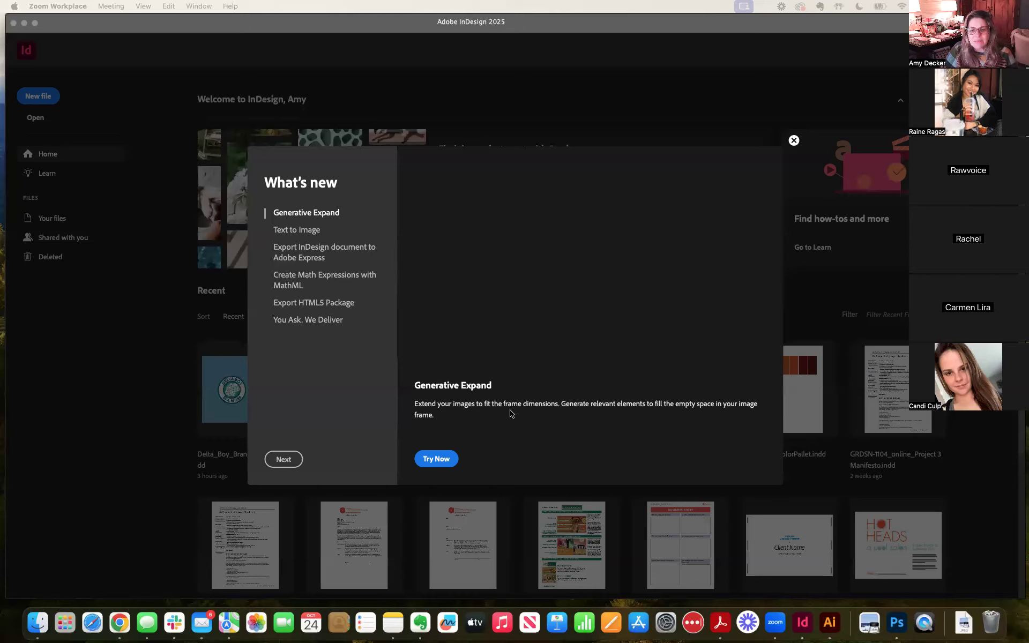
Step: Review the What's new features from Text to Image through You Ask. We Deliver, and close the overview
{"action": "left_click", "coordinate": [298, 230]}
{"action": "left_click", "coordinate": [298, 231]}
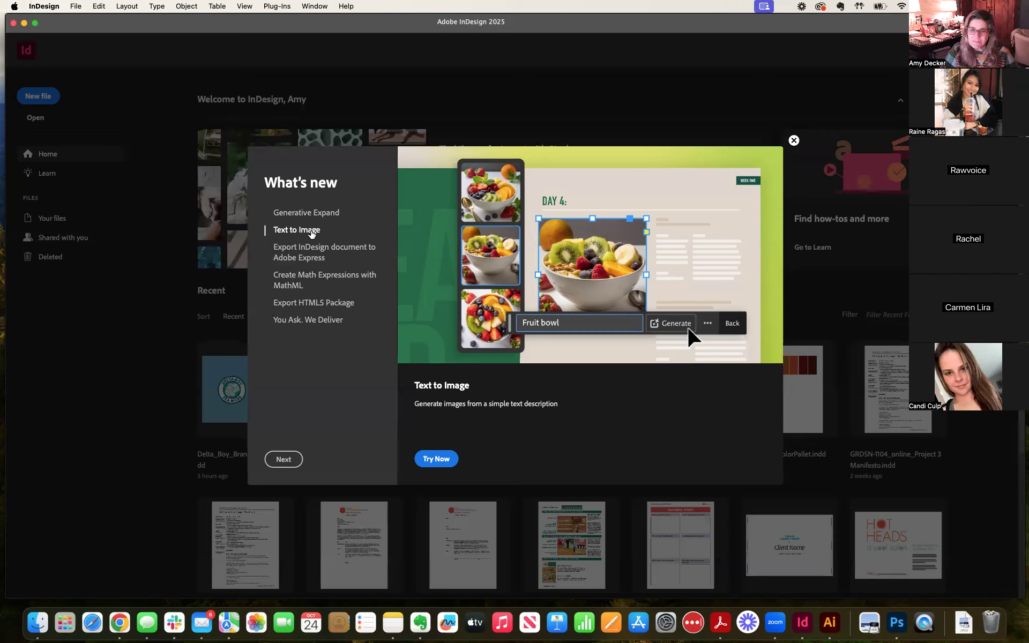
{"action": "left_click", "coordinate": [321, 254]}
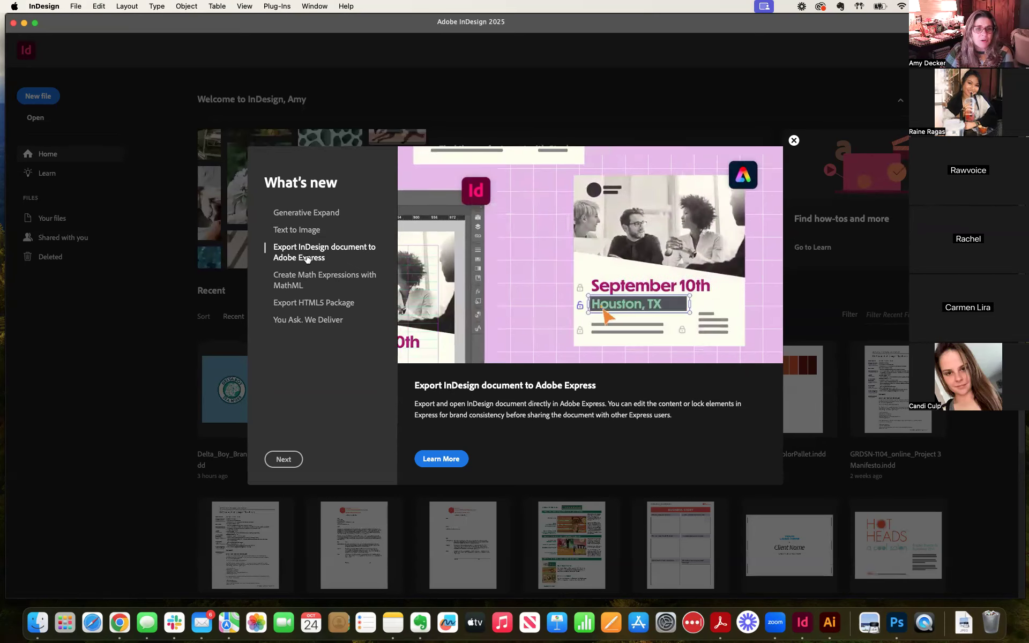
{"action": "left_click", "coordinate": [291, 280]}
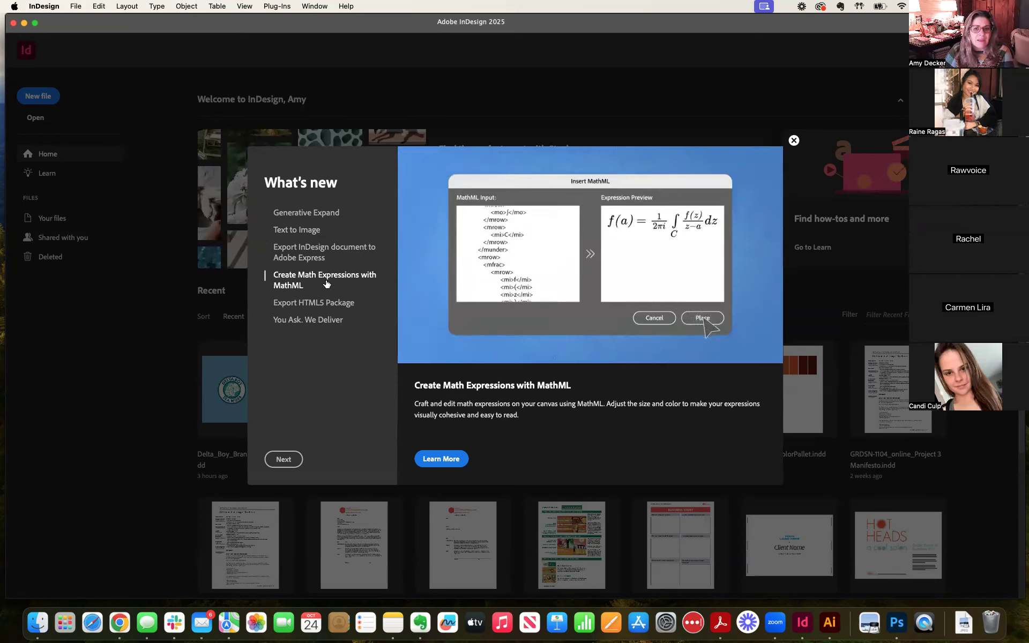
{"action": "left_click", "coordinate": [299, 303]}
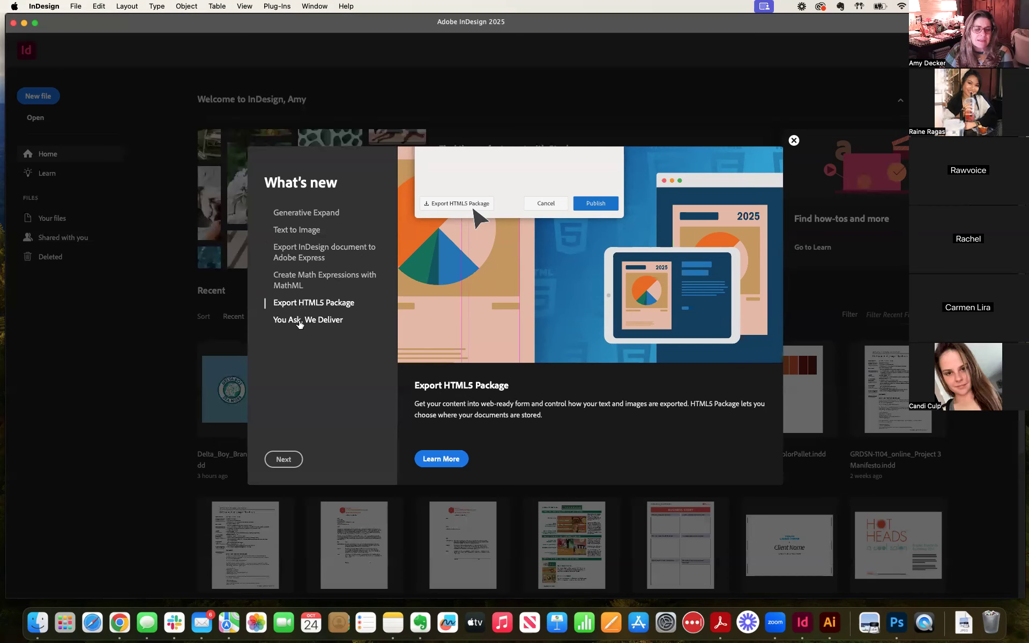
{"action": "left_click", "coordinate": [300, 321]}
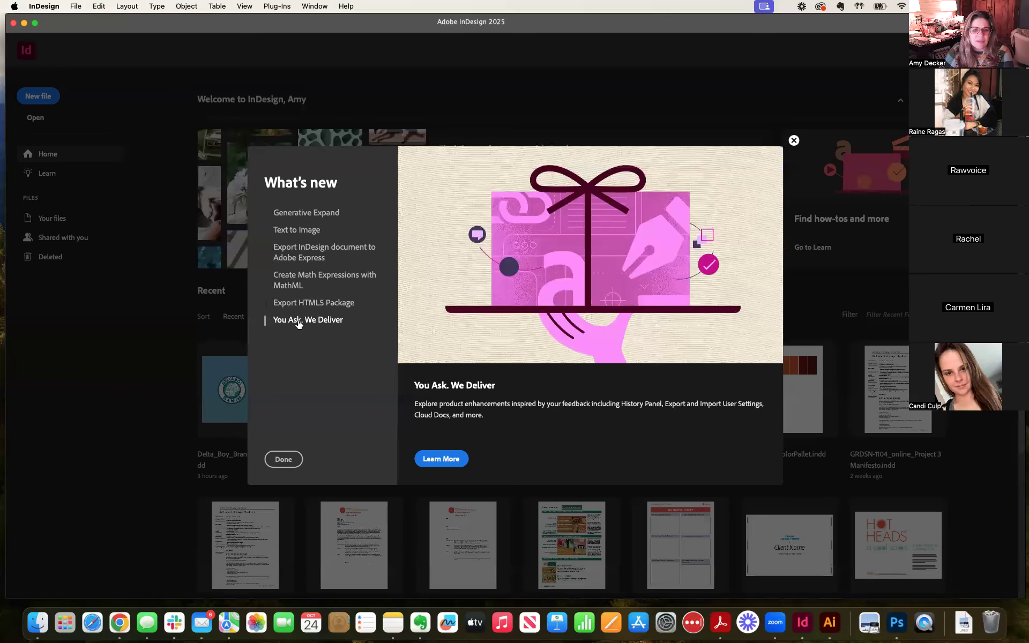
{"action": "left_click", "coordinate": [282, 459]}
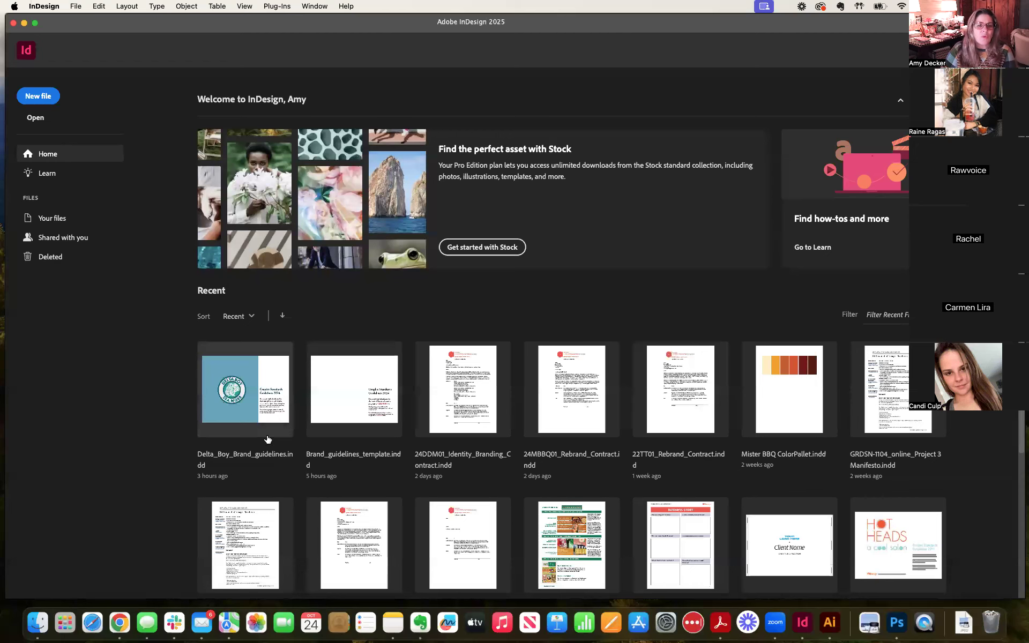
Step: Start setting up a new document and bring the project brief PDF in Chrome into view
{"action": "left_click", "coordinate": [37, 97]}
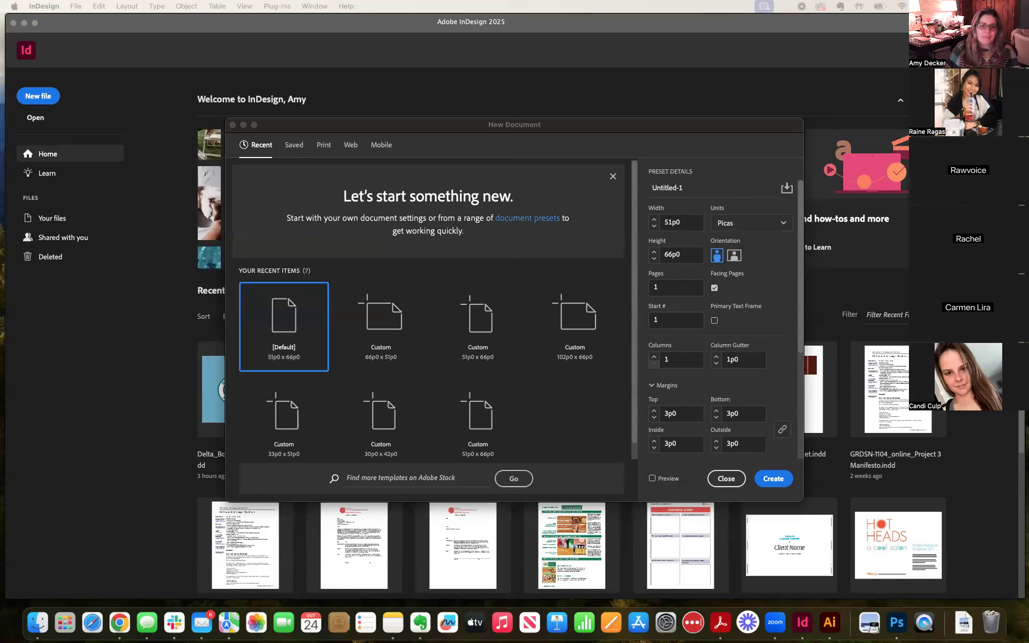
{"action": "left_click_drag", "start_coordinate": [527, 71], "coordinate": [182, 29]}
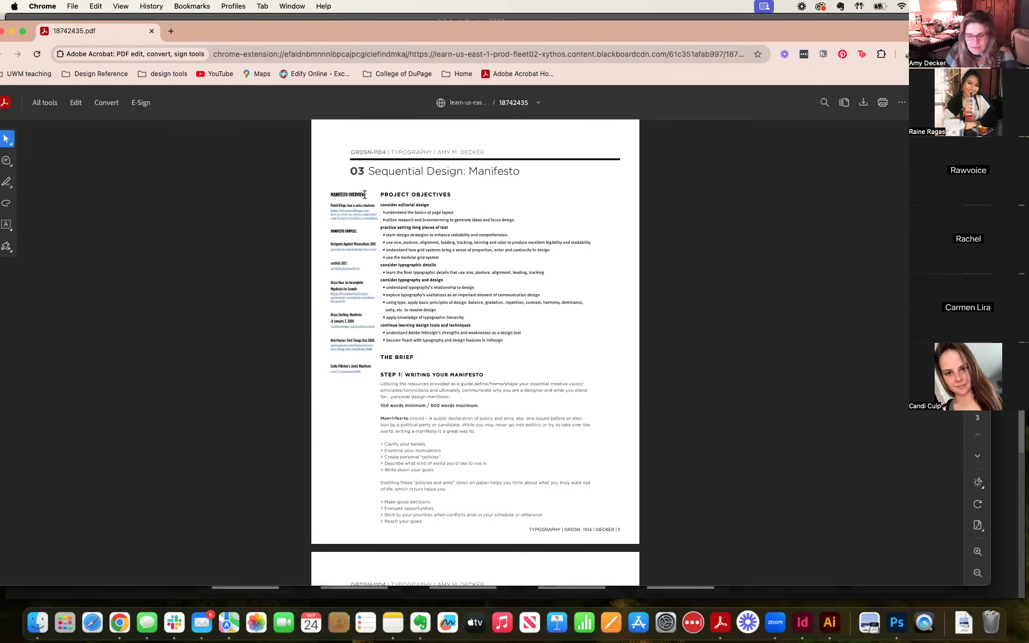
Step: Read through the Manifesto brief to the Step 2: Booklet Design instructions at a readable size
{"action": "key", "text": "super+plus"}
{"action": "key", "text": "super+plus"}
{"action": "key", "text": "super+plus"}
{"action": "scroll", "coordinate": [430, 253], "scroll_direction": "down", "scroll_amount": 8}
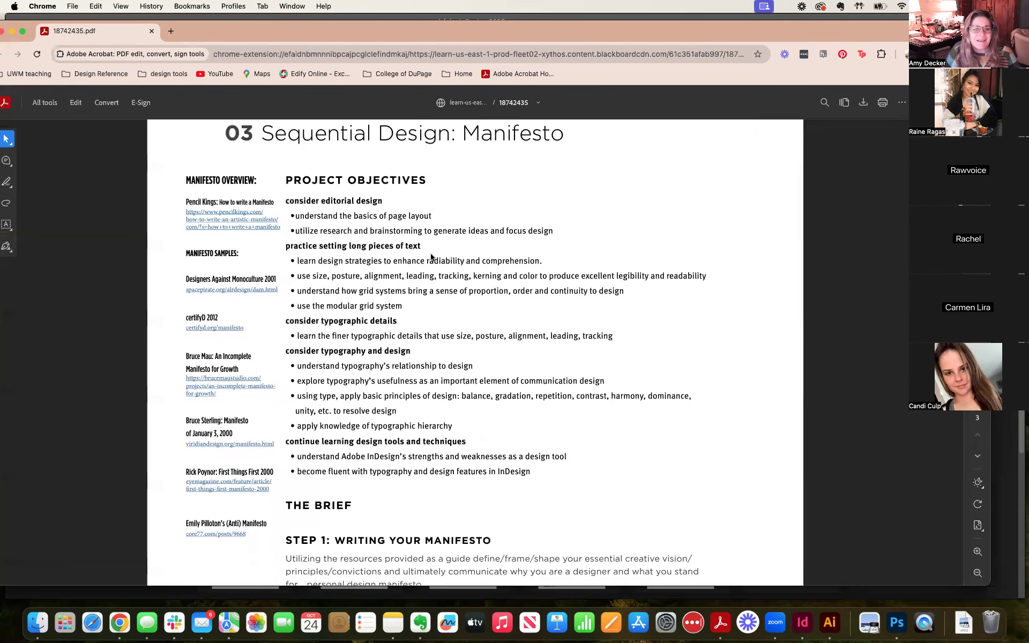
{"action": "scroll", "coordinate": [431, 258], "scroll_direction": "down", "scroll_amount": 14}
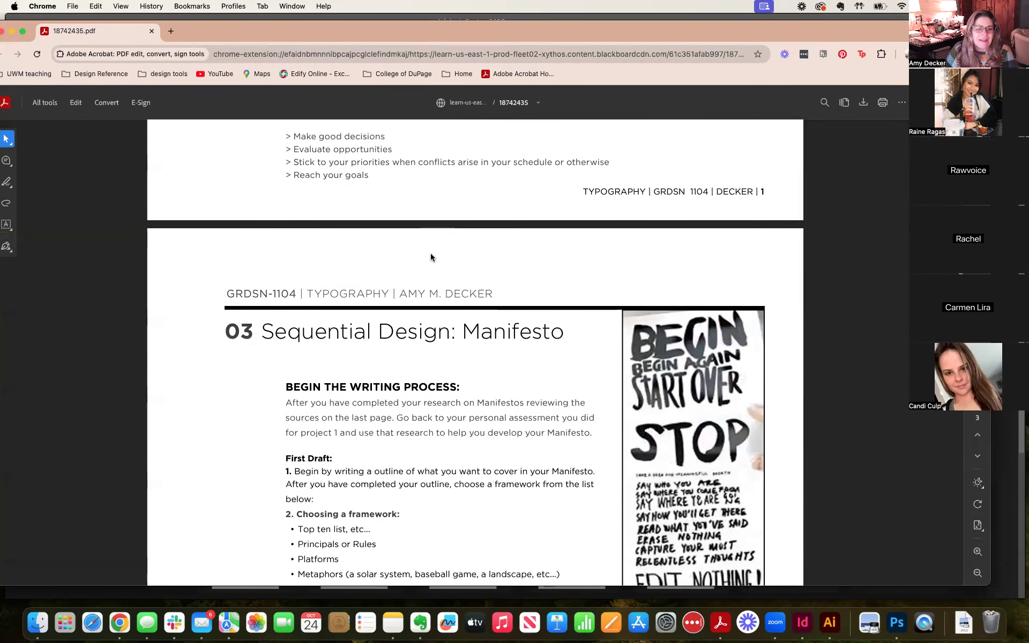
{"action": "scroll", "coordinate": [431, 257], "scroll_direction": "down", "scroll_amount": 3}
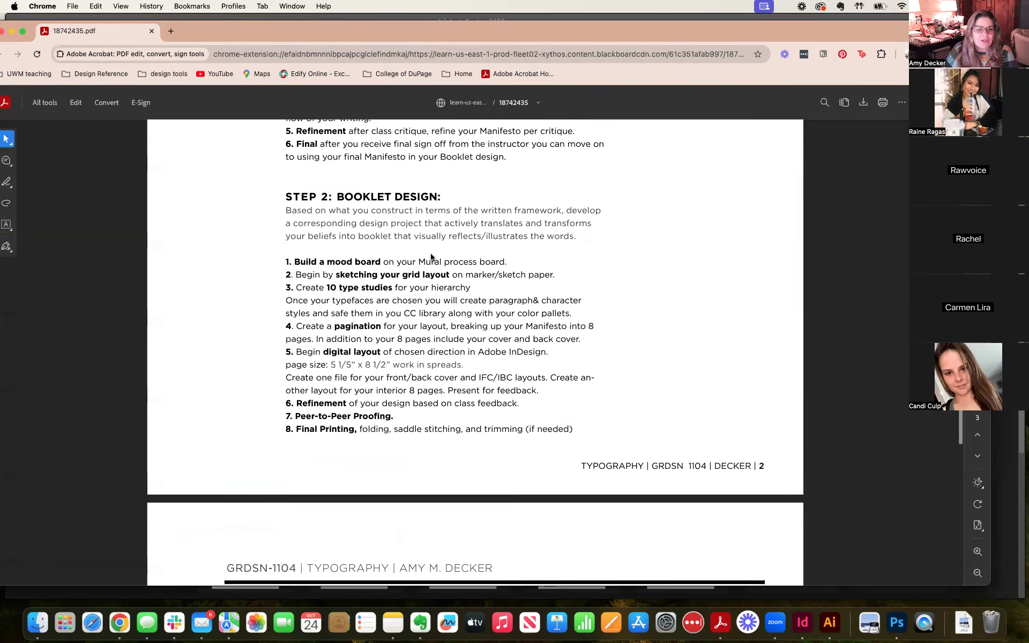
{"action": "scroll", "coordinate": [431, 257], "scroll_direction": "up", "scroll_amount": 3}
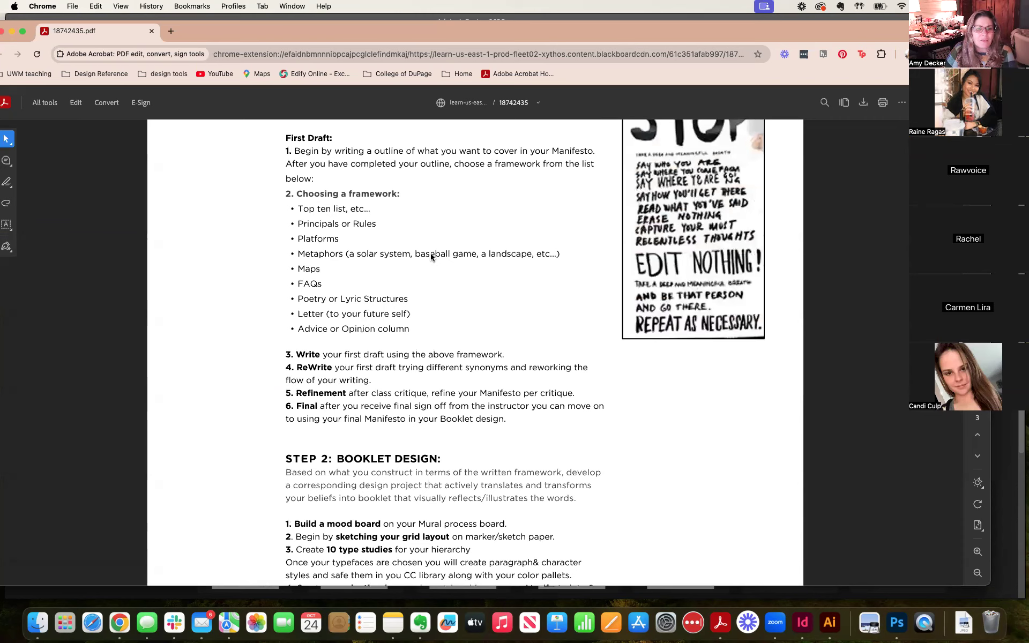
{"action": "scroll", "coordinate": [431, 257], "scroll_direction": "down", "scroll_amount": 5}
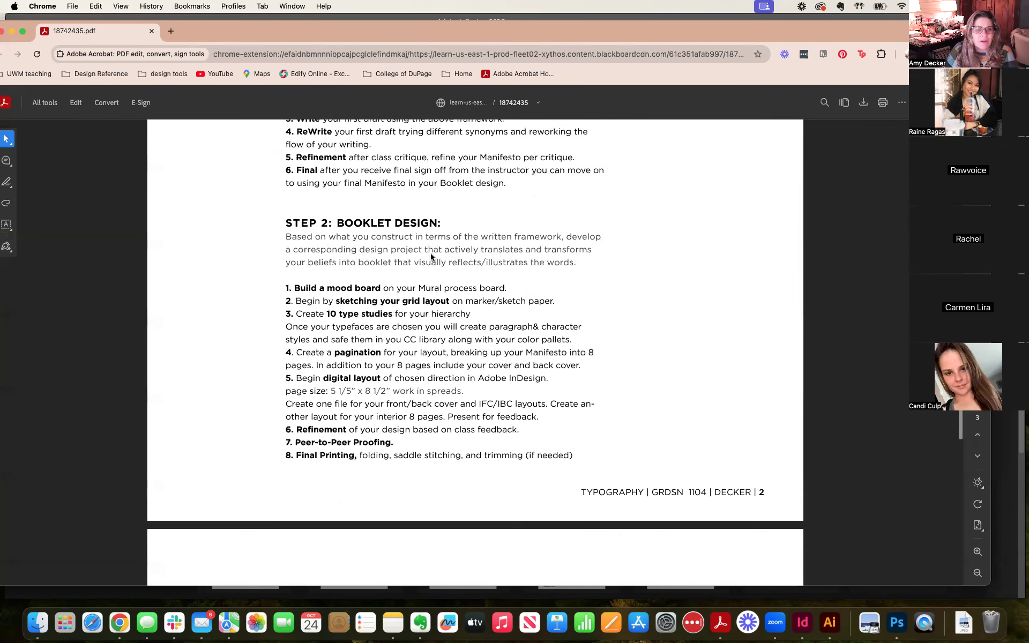
{"action": "scroll", "coordinate": [430, 257], "scroll_direction": "down", "scroll_amount": 2}
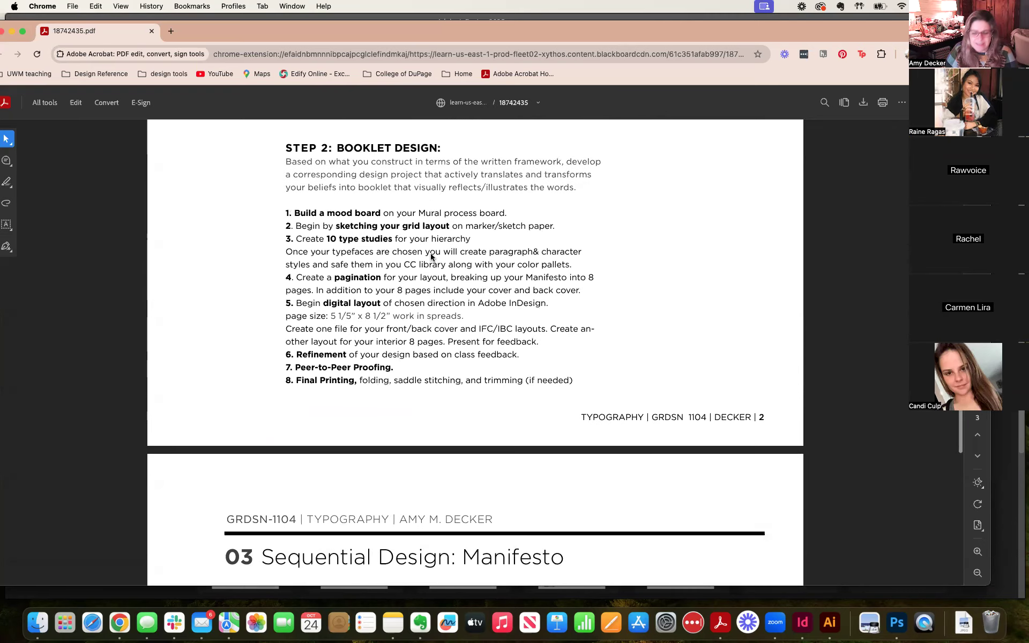
{"action": "key", "text": "super+plus"}
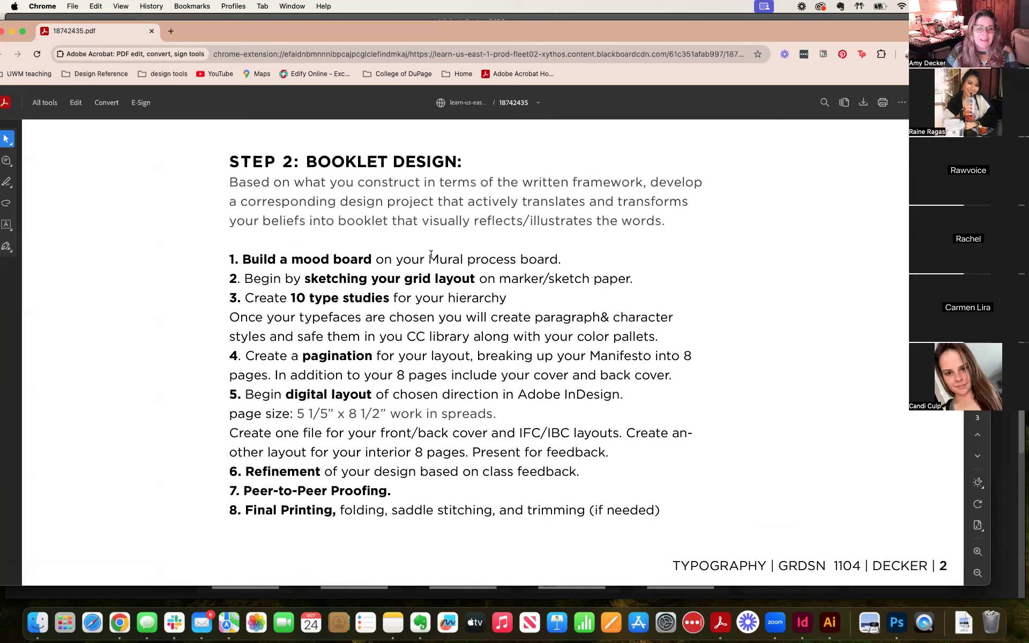
Step: Examine the booklet design items on the mood board, type studies and pagination, highlighting their text
{"action": "left_click_drag", "start_coordinate": [403, 259], "coordinate": [571, 262]}
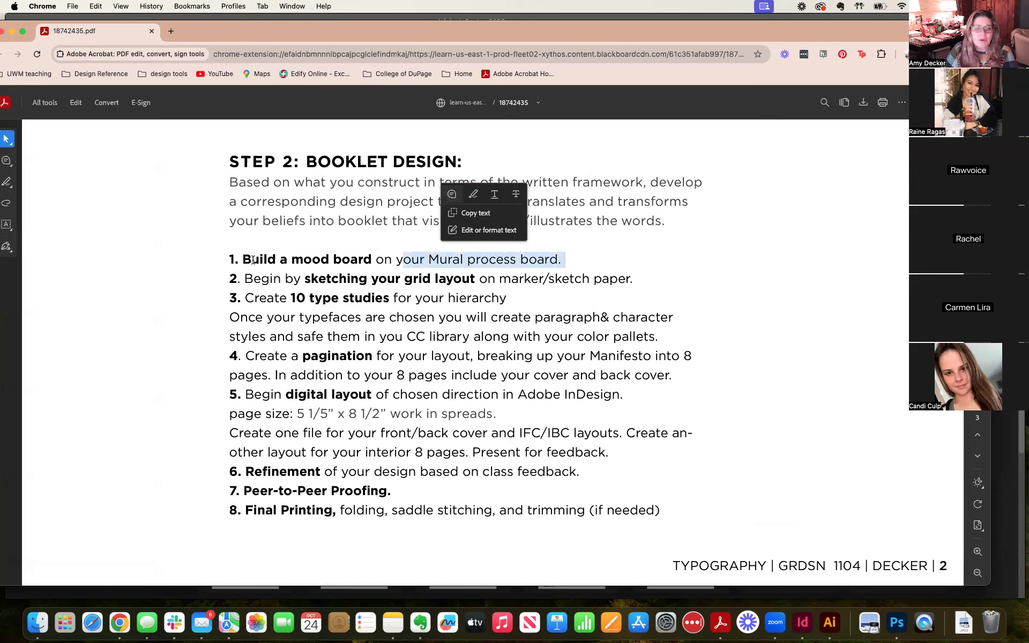
{"action": "left_click_drag", "start_coordinate": [253, 260], "coordinate": [371, 260]}
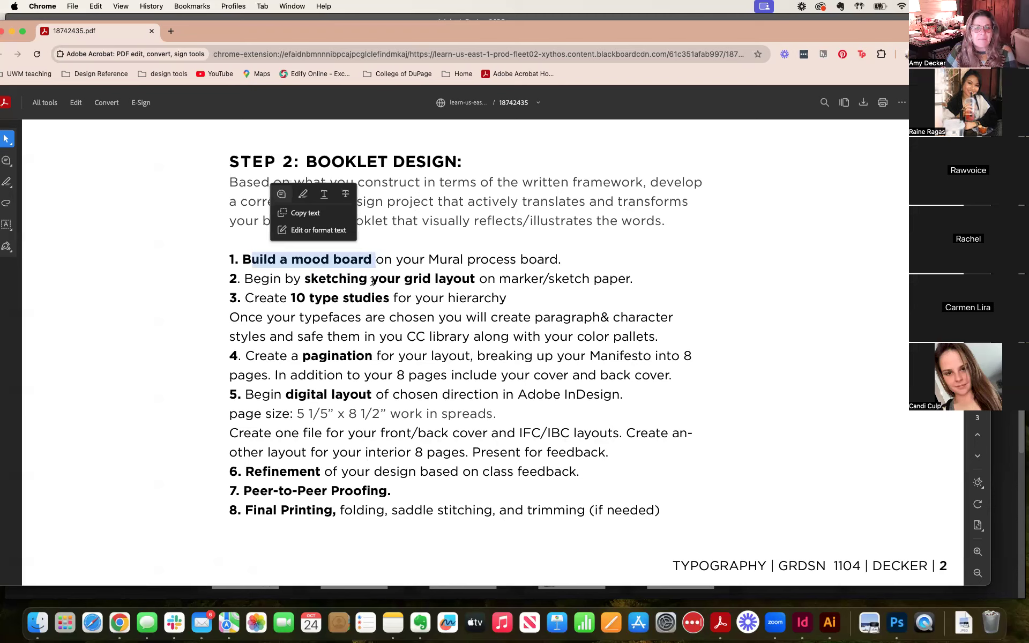
{"action": "left_click", "coordinate": [373, 262]}
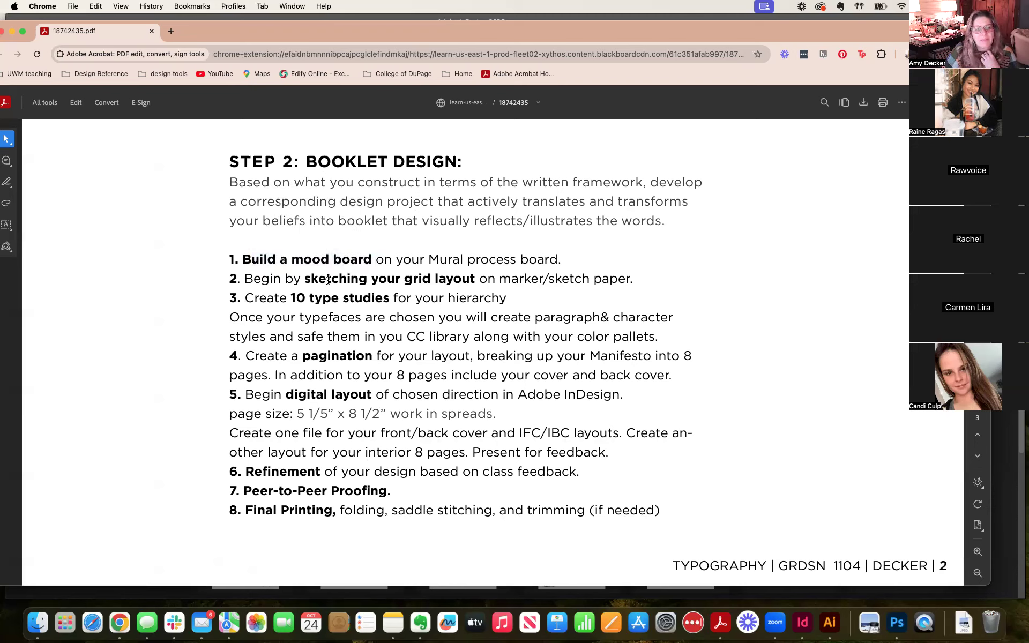
{"action": "left_click_drag", "start_coordinate": [291, 298], "coordinate": [393, 297]}
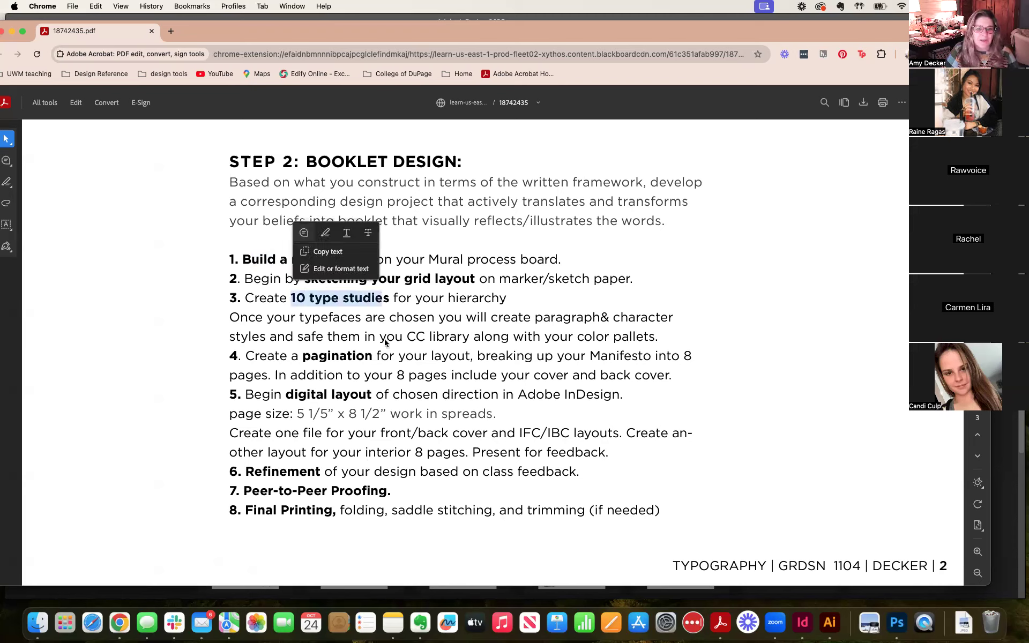
{"action": "left_click_drag", "start_coordinate": [304, 356], "coordinate": [704, 369]}
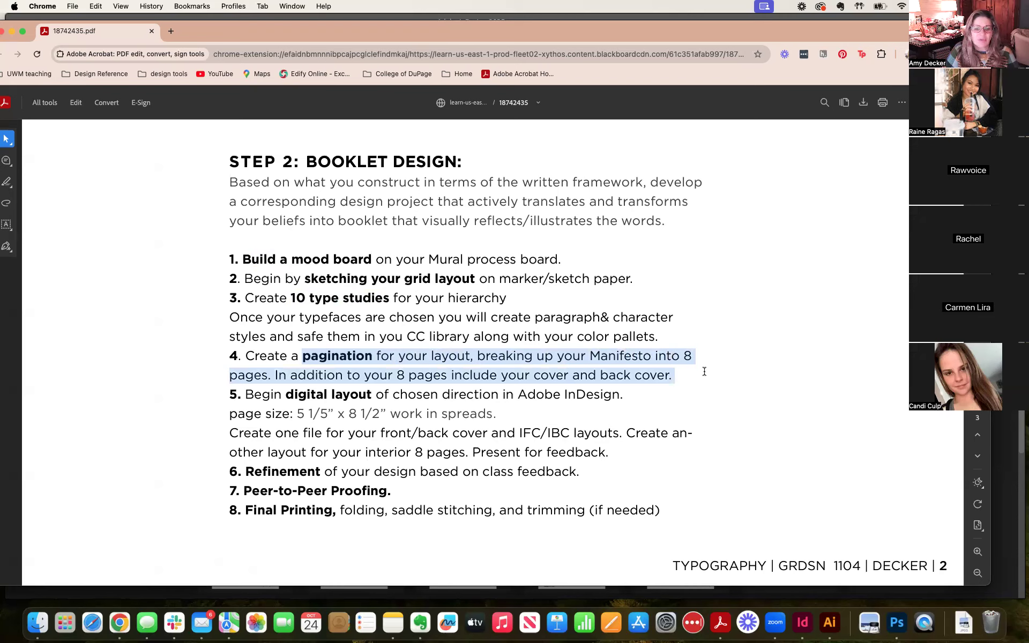
{"action": "left_click_drag", "start_coordinate": [704, 372], "coordinate": [705, 372]}
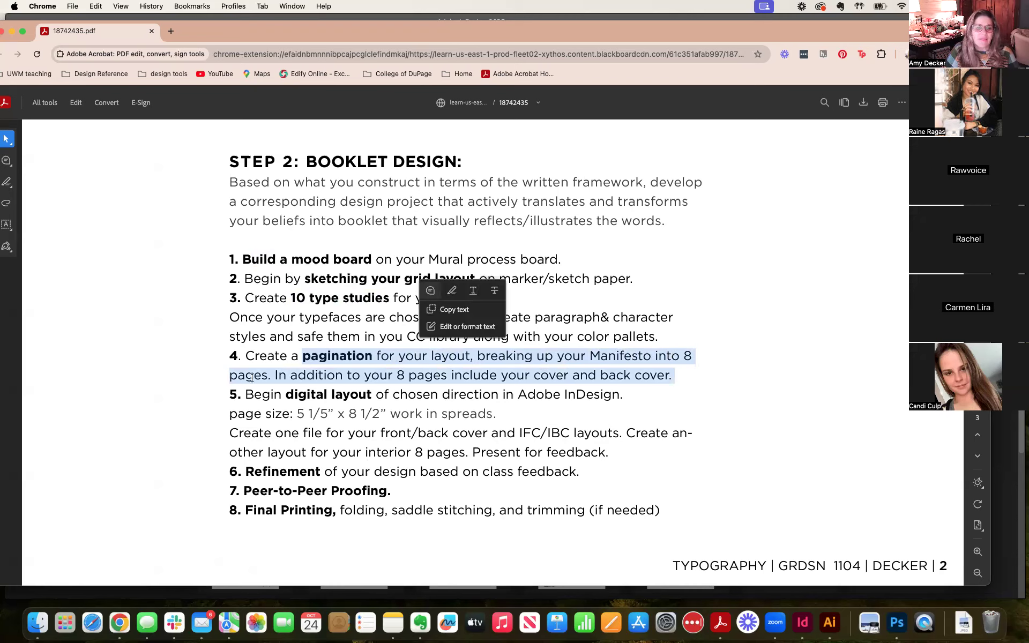
{"action": "left_click_drag", "start_coordinate": [235, 356], "coordinate": [352, 357]}
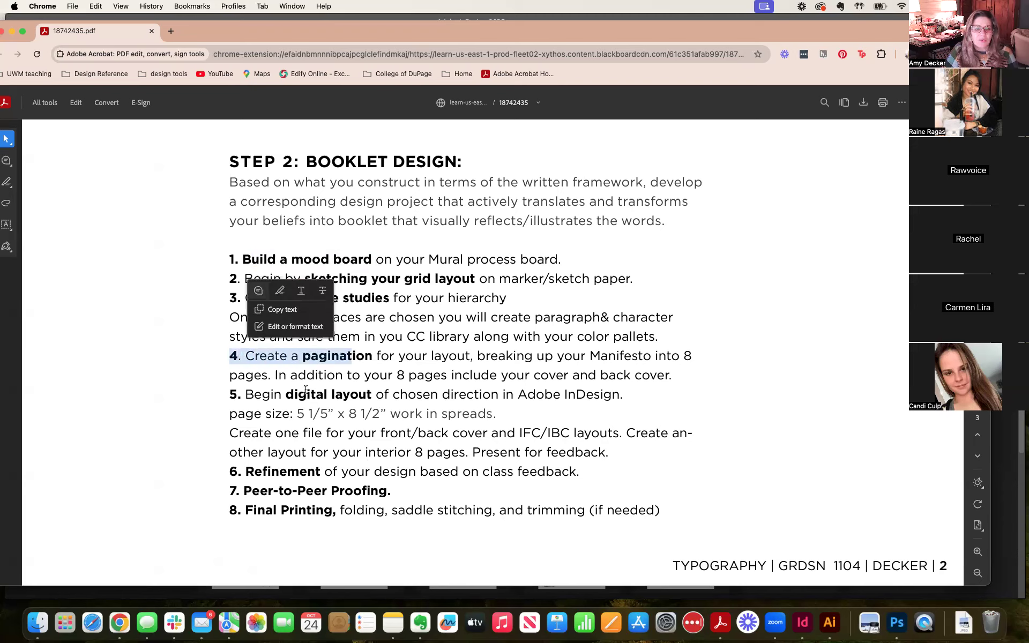
Step: Examine the digital layout item and its page size specification, and move the brief's window aside
{"action": "left_click_drag", "start_coordinate": [248, 397], "coordinate": [373, 392]}
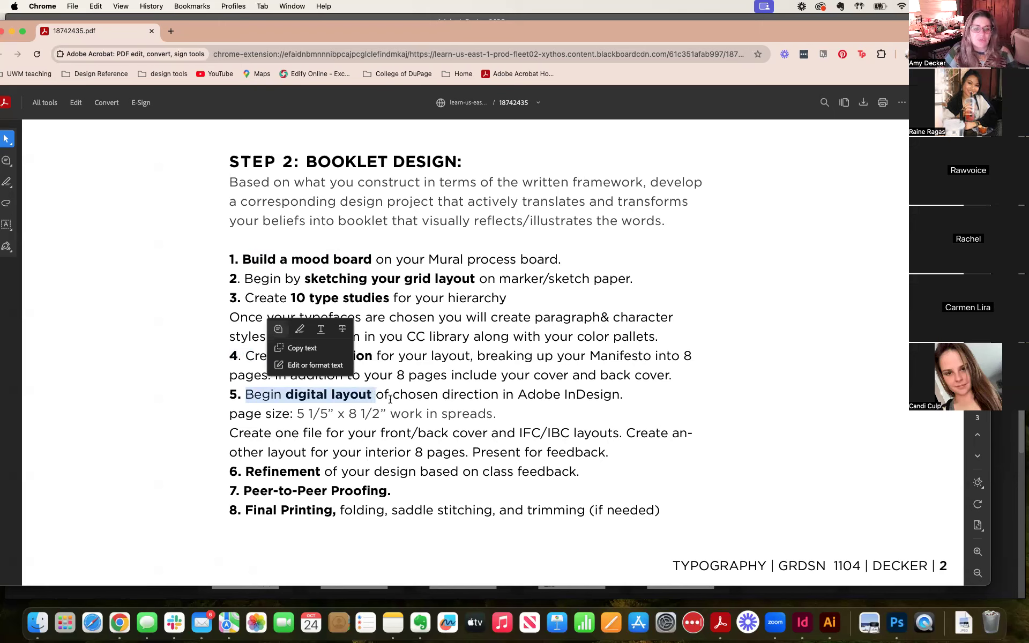
{"action": "left_click", "coordinate": [391, 396]}
{"action": "left_click_drag", "start_coordinate": [230, 416], "coordinate": [335, 418]}
{"action": "left_click", "coordinate": [308, 416]}
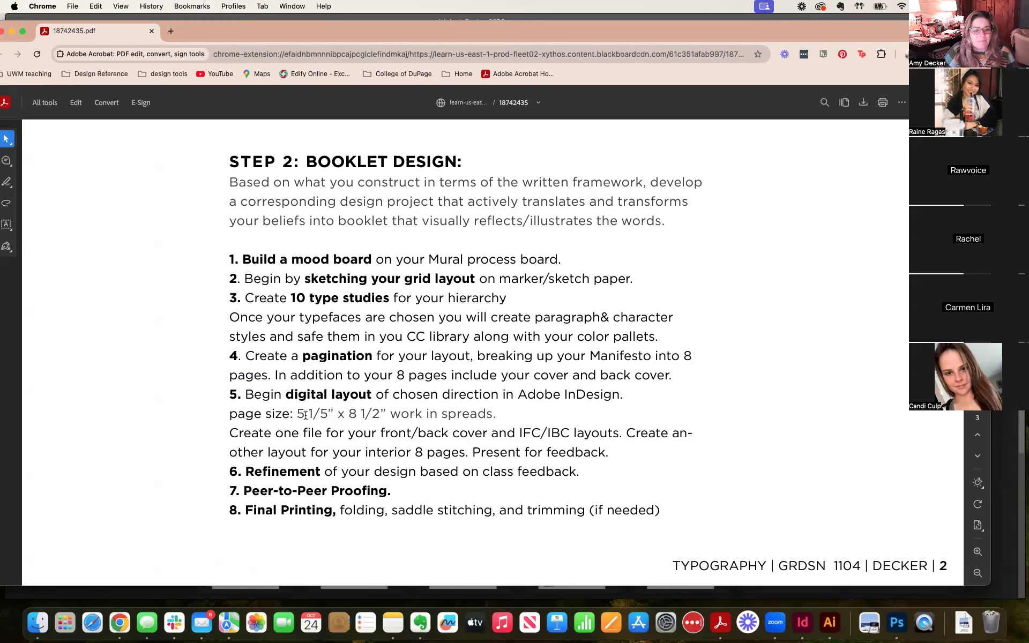
{"action": "left_click_drag", "start_coordinate": [320, 415], "coordinate": [516, 412]}
{"action": "left_click_drag", "start_coordinate": [249, 35], "coordinate": [1027, 67]}
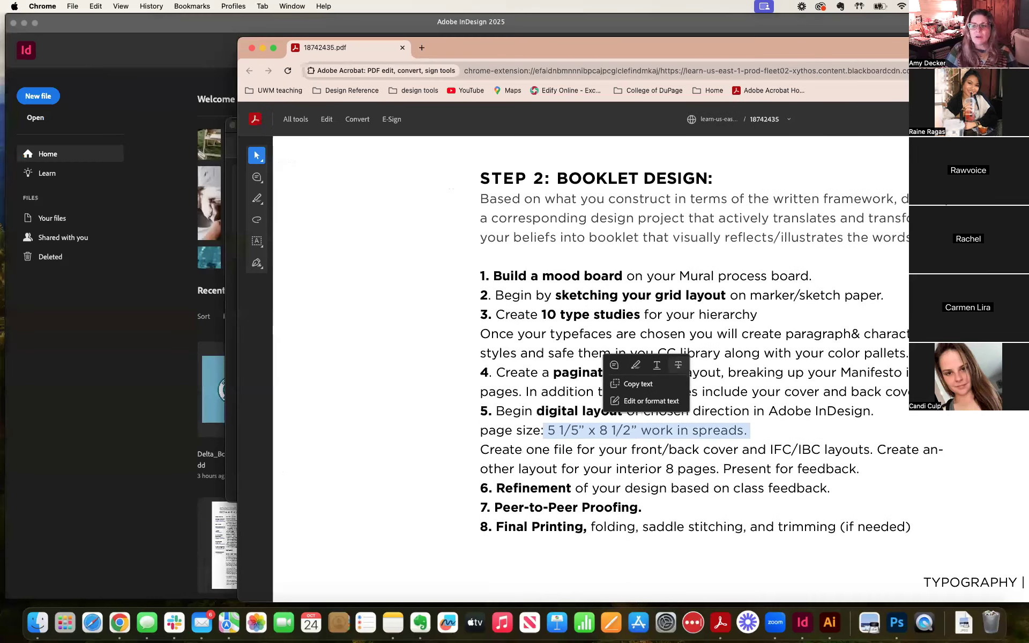
Step: Switch back to InDesign and set the new document's units to Inches, width to 5.5 in and height to 8.5 in
{"action": "left_click", "coordinate": [674, 224]}
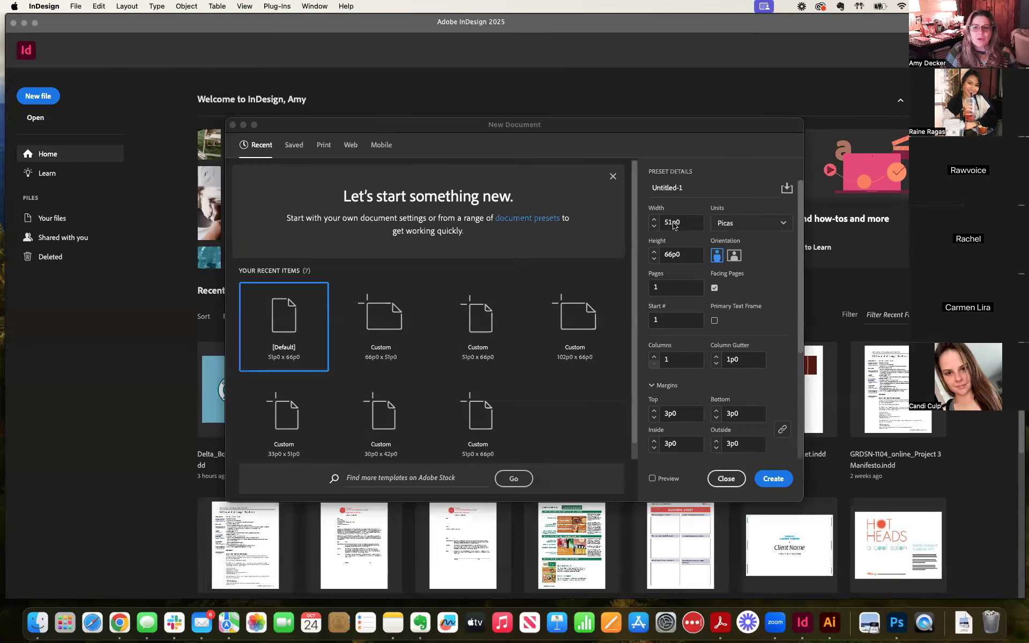
{"action": "left_click", "coordinate": [749, 224]}
{"action": "left_click", "coordinate": [742, 277]}
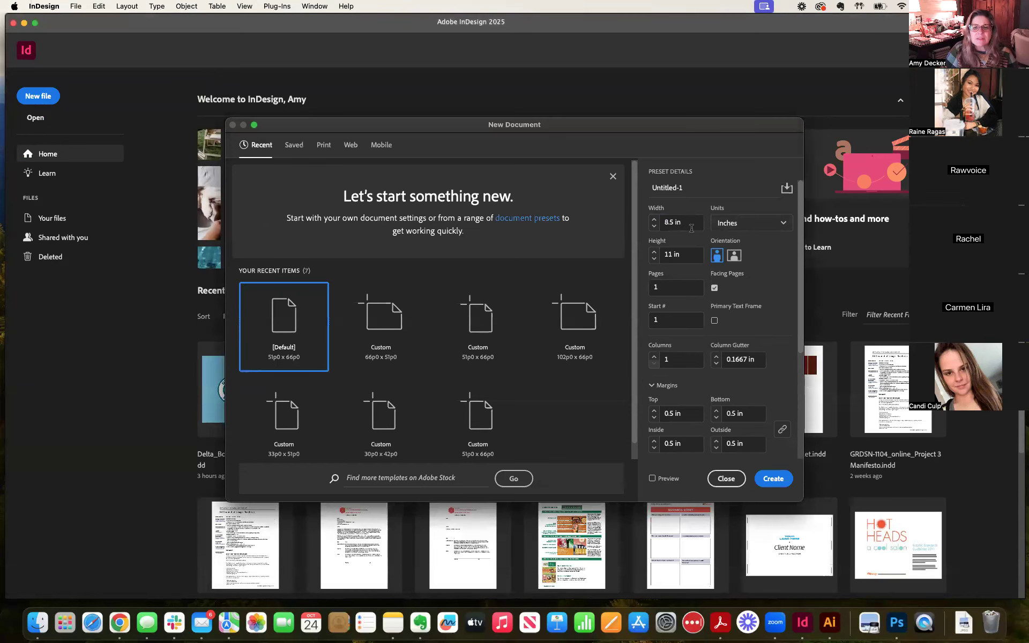
{"action": "double_click", "coordinate": [673, 221]}
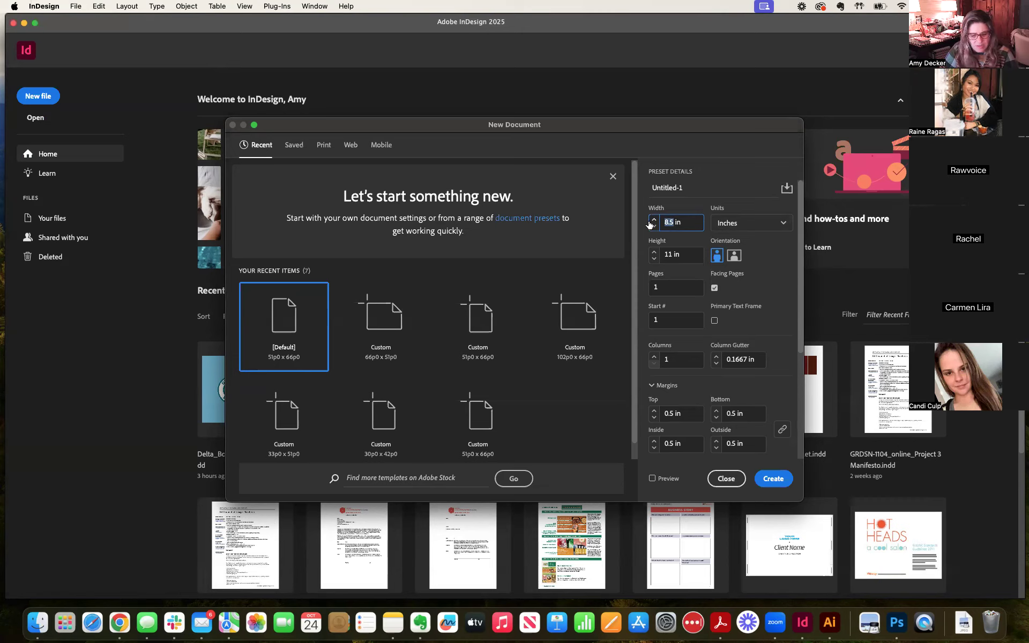
{"action": "type", "text": "5"}
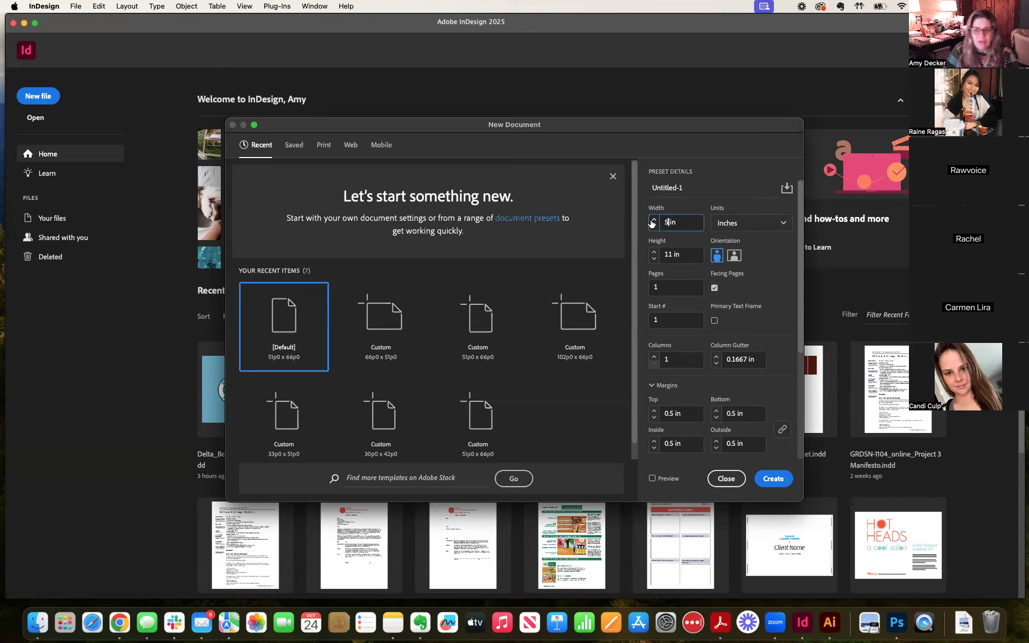
{"action": "type", "text": ".5"}
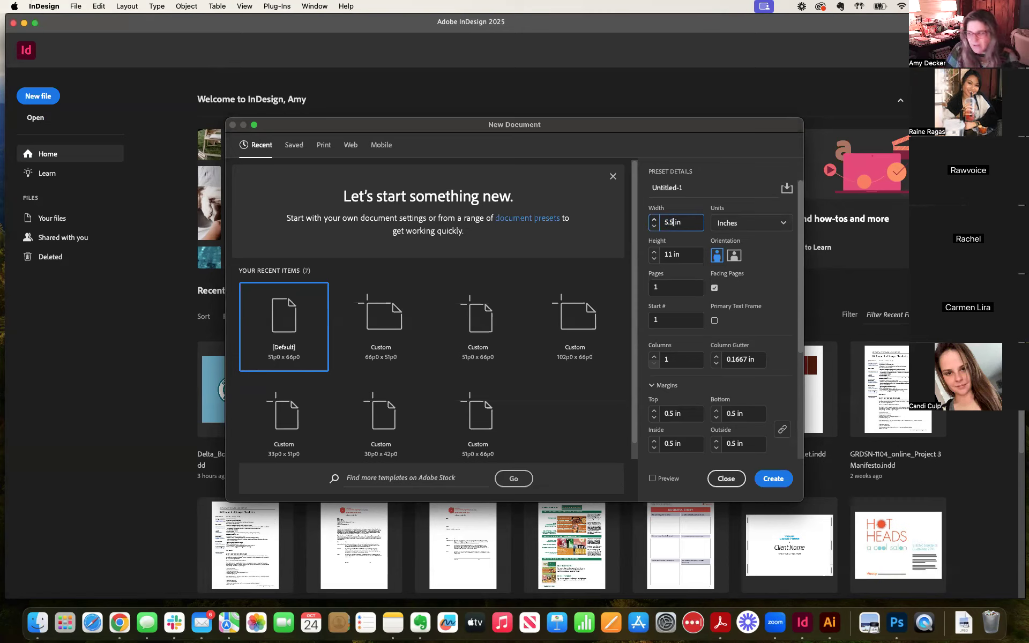
{"action": "key", "text": "Tab"}
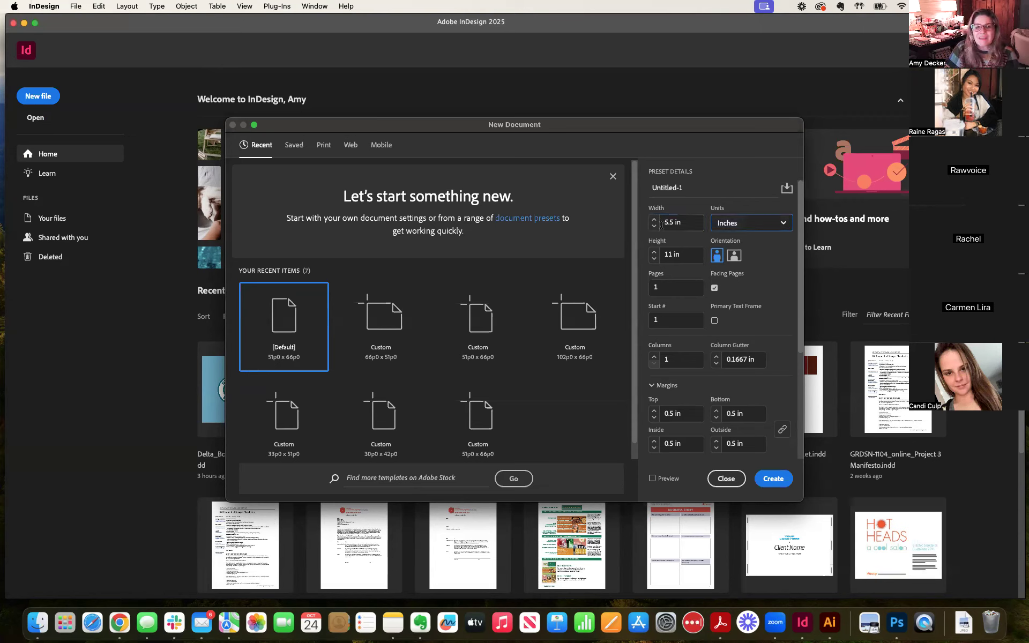
{"action": "double_click", "coordinate": [671, 255]}
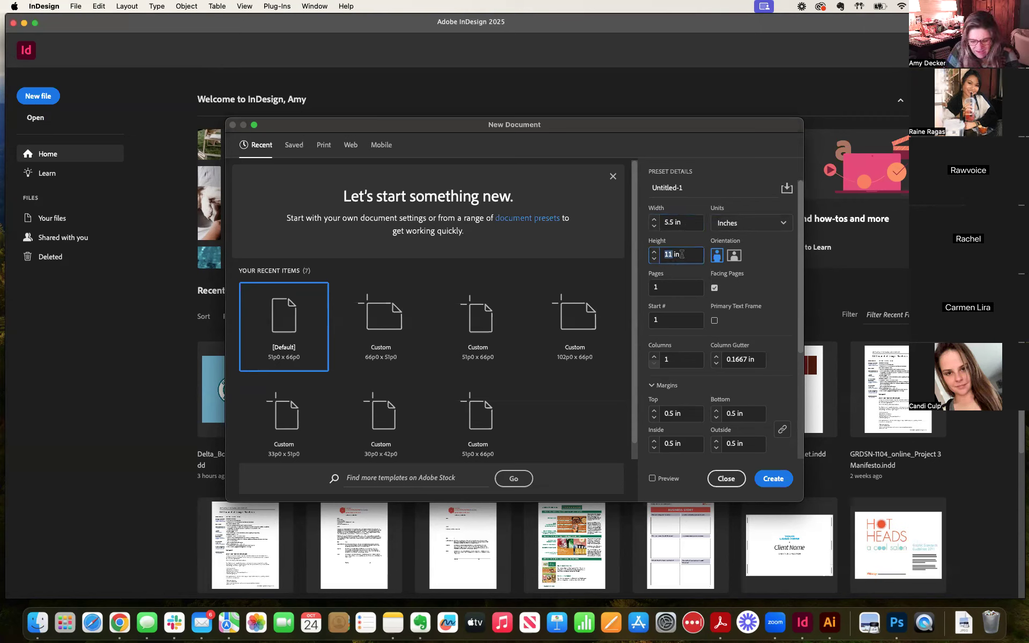
{"action": "type", "text": "8.5"}
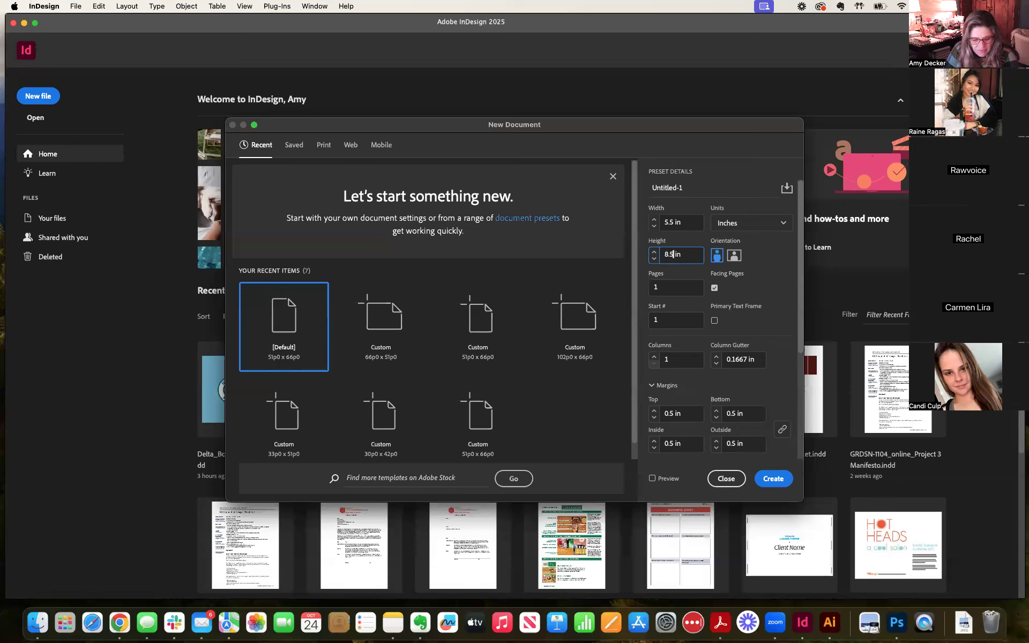
{"action": "key", "text": "Tab"}
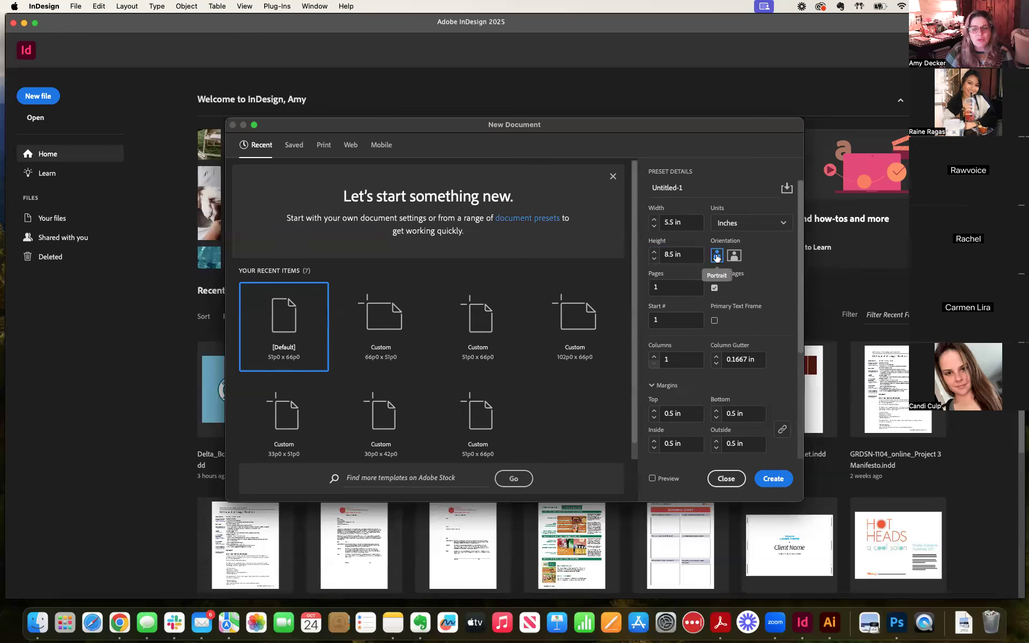
Step: Set the new document to 12 pages, starting at 1, with 4 columns, and create it
{"action": "double_click", "coordinate": [651, 288]}
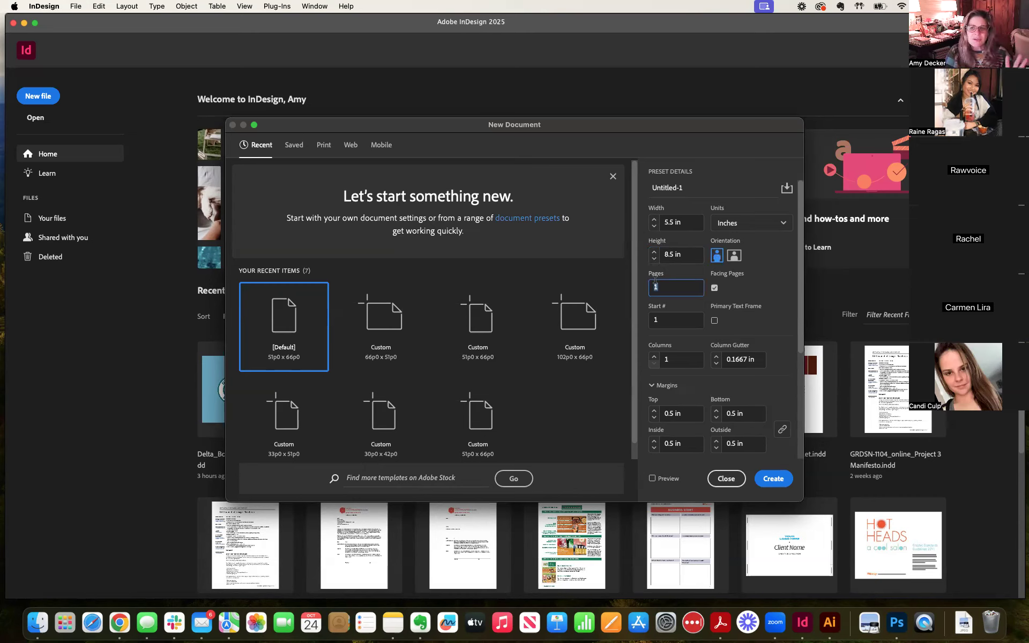
{"action": "type", "text": "12"}
{"action": "left_click", "coordinate": [663, 321]}
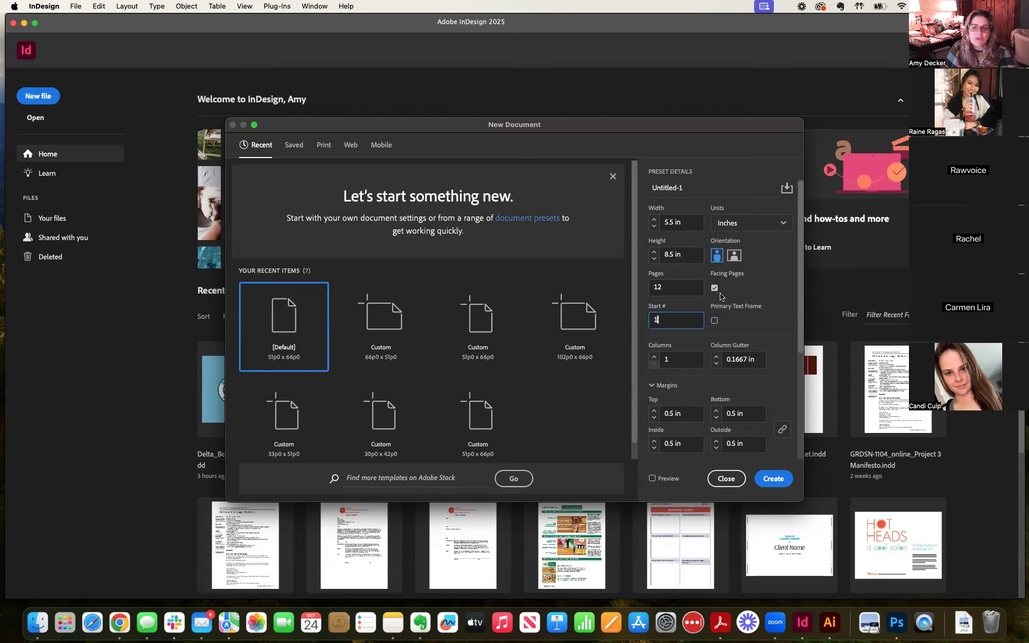
{"action": "left_click", "coordinate": [654, 356]}
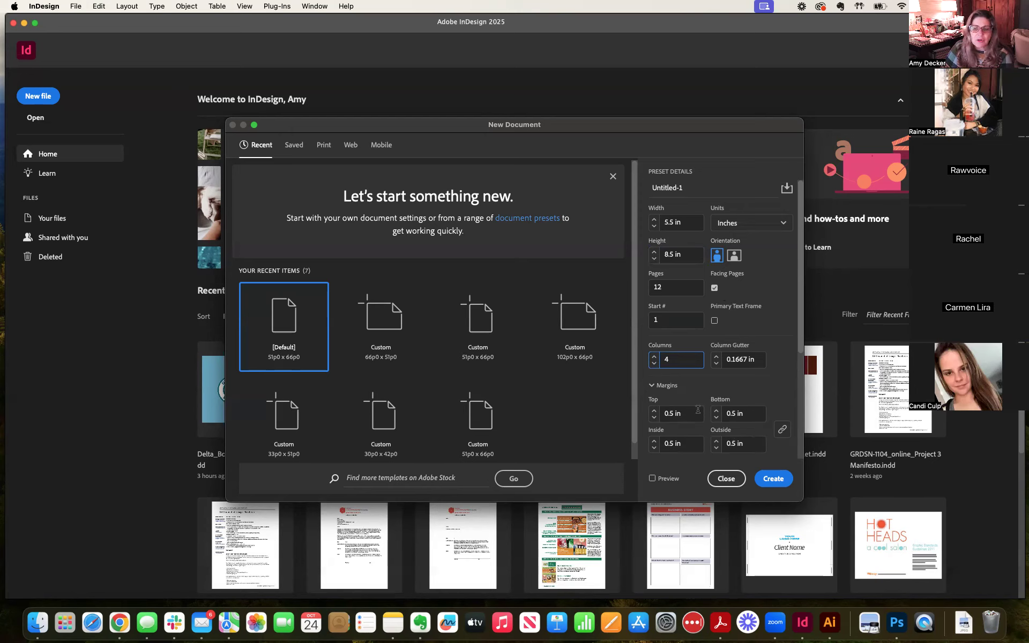
{"action": "left_click", "coordinate": [773, 479]}
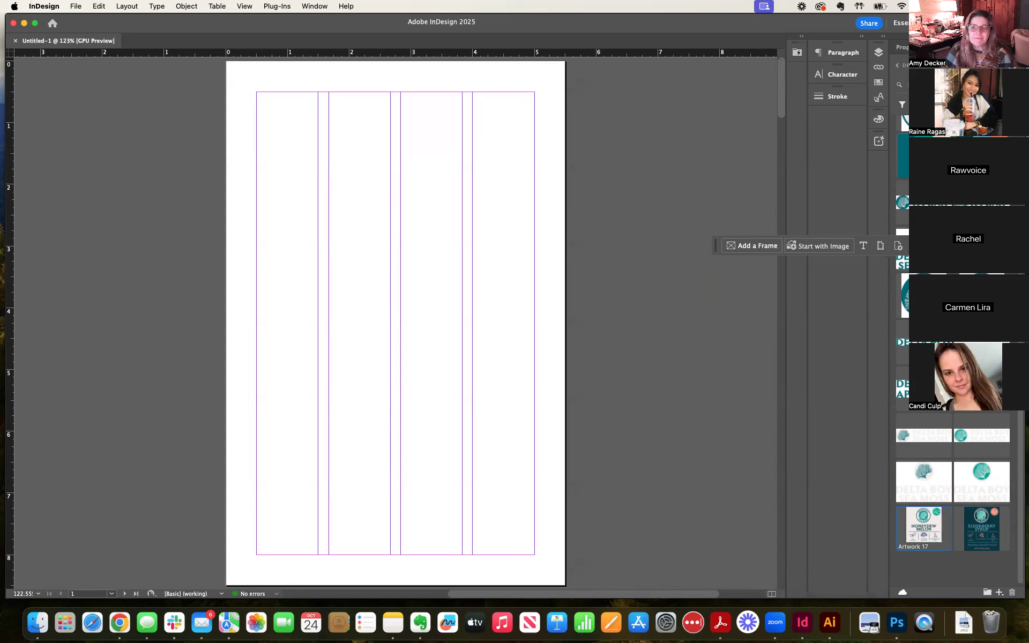
Step: Show the document's pages overview and move the floating task bar and the toolbox clear of the first page
{"action": "left_click", "coordinate": [942, 47]}
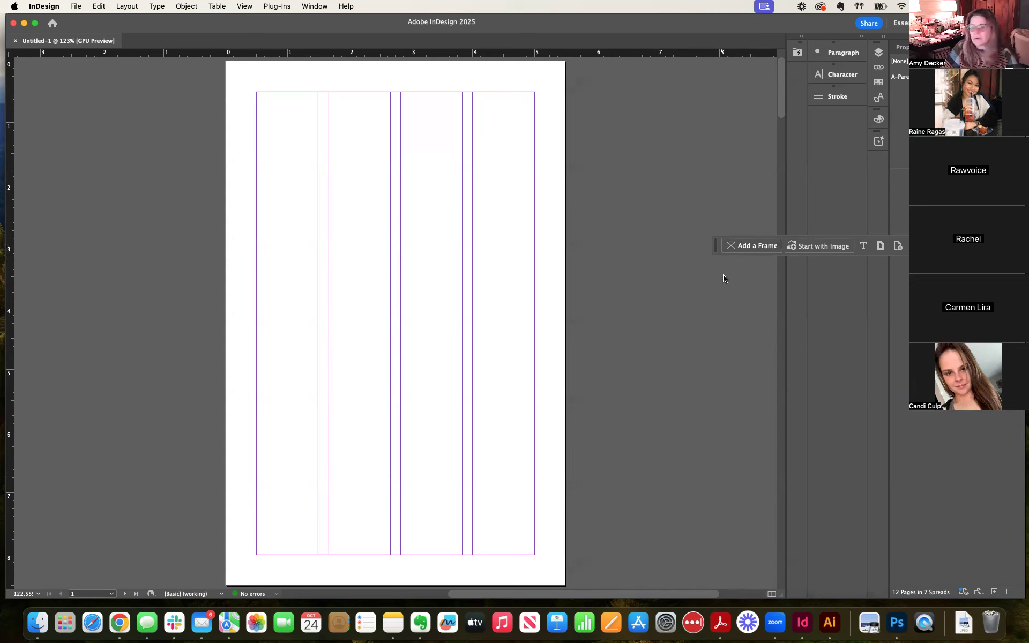
{"action": "left_click_drag", "start_coordinate": [716, 247], "coordinate": [578, 574]}
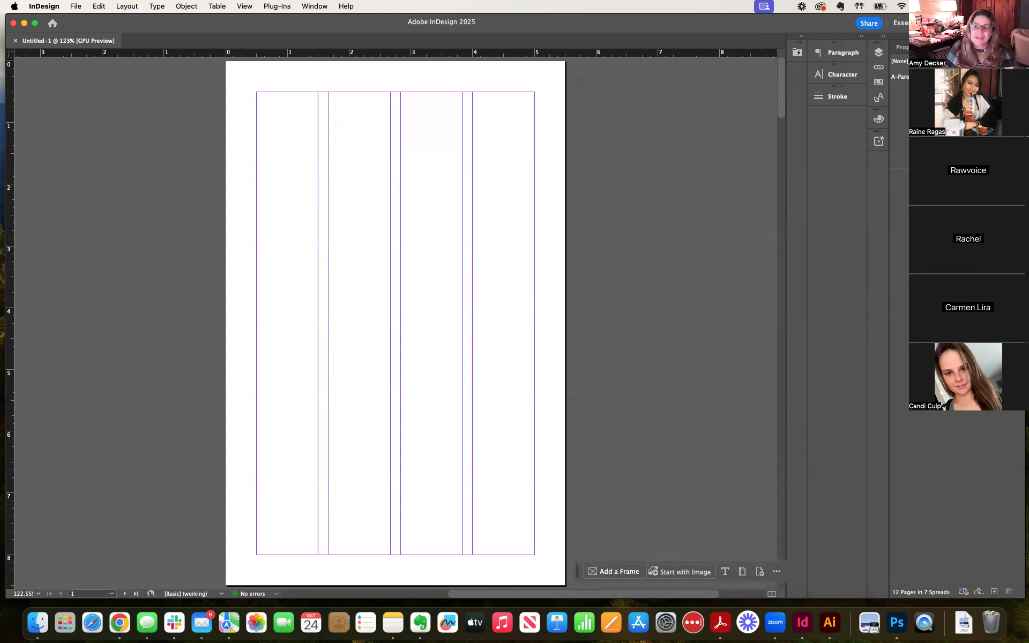
{"action": "scroll", "coordinate": [400, 182], "scroll_direction": "up", "scroll_amount": 2}
{"action": "scroll", "coordinate": [400, 182], "scroll_direction": "down", "scroll_amount": 5}
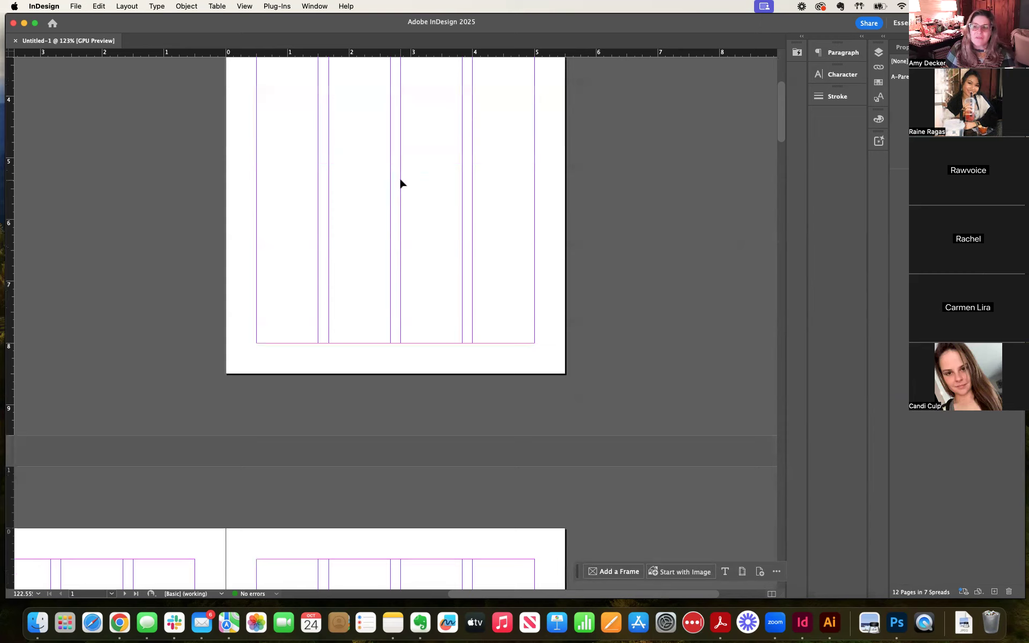
{"action": "scroll", "coordinate": [399, 183], "scroll_direction": "up", "scroll_amount": 4}
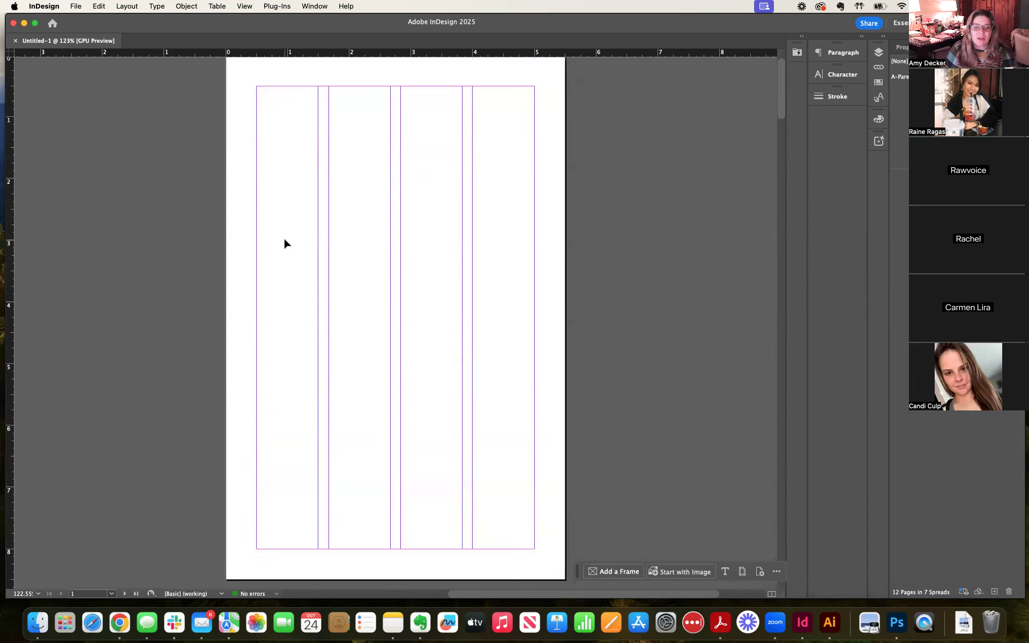
{"action": "key", "text": "super+0"}
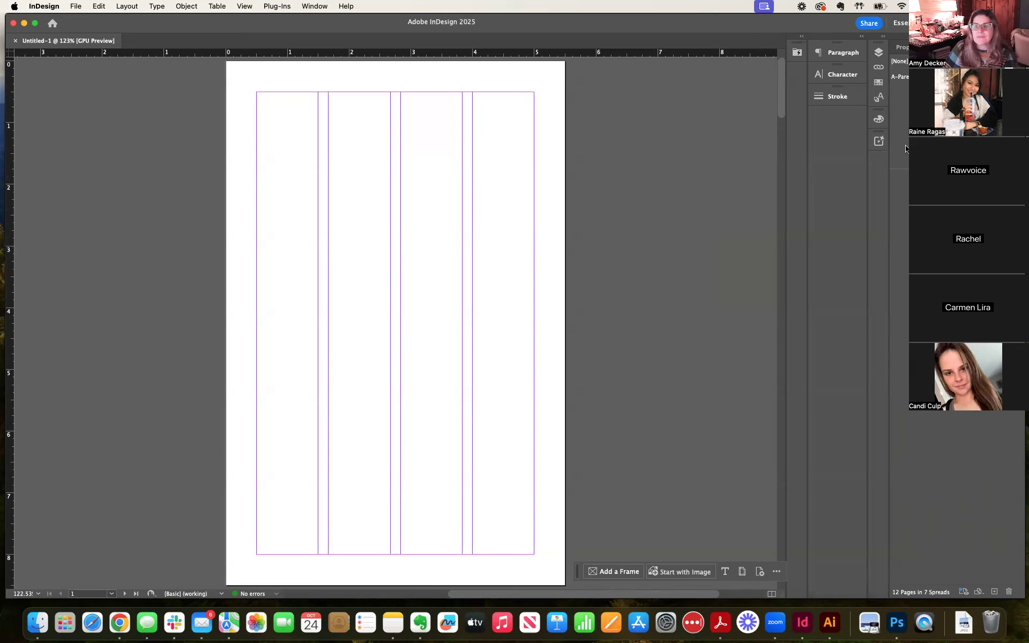
{"action": "left_click_drag", "start_coordinate": [954, 97], "coordinate": [90, 91]}
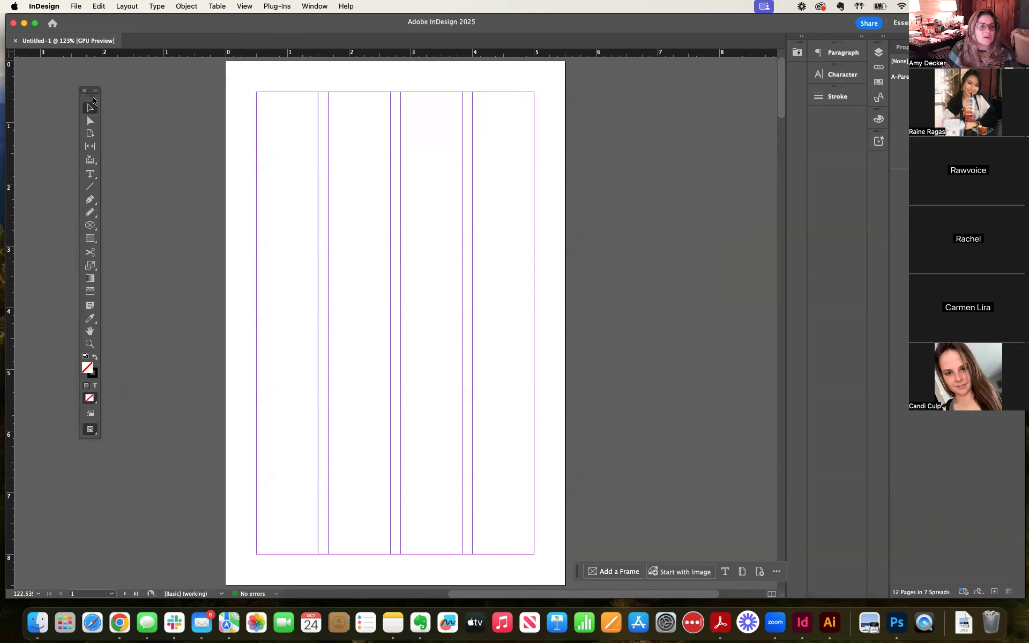
Step: Draw a text frame about 4.5 in wide and 1.4 in high between the first page's side margins, containing COVER
{"action": "left_click", "coordinate": [90, 174]}
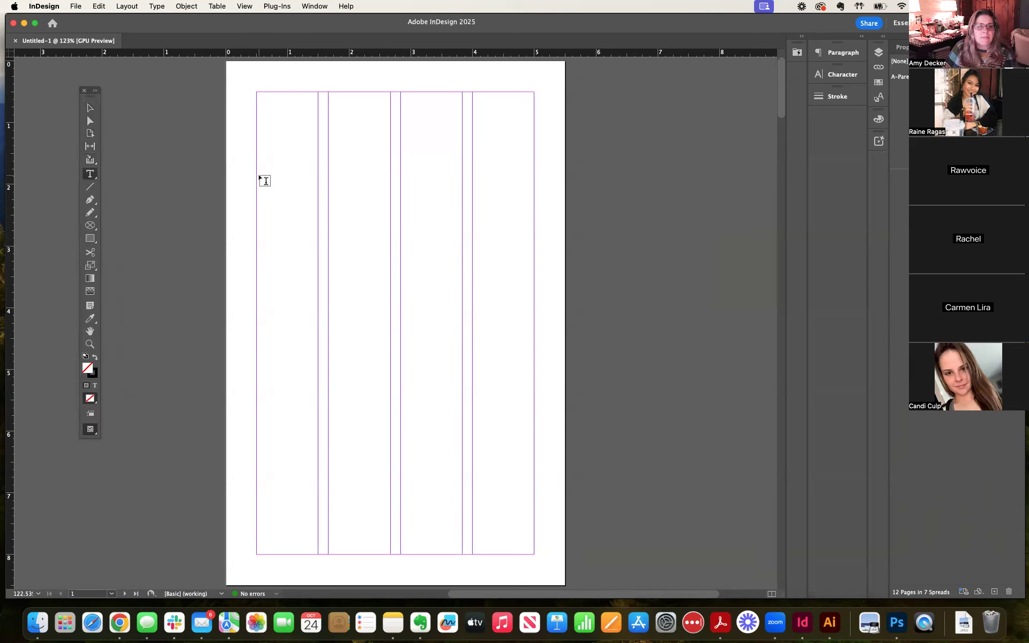
{"action": "left_click_drag", "start_coordinate": [257, 175], "coordinate": [533, 264]}
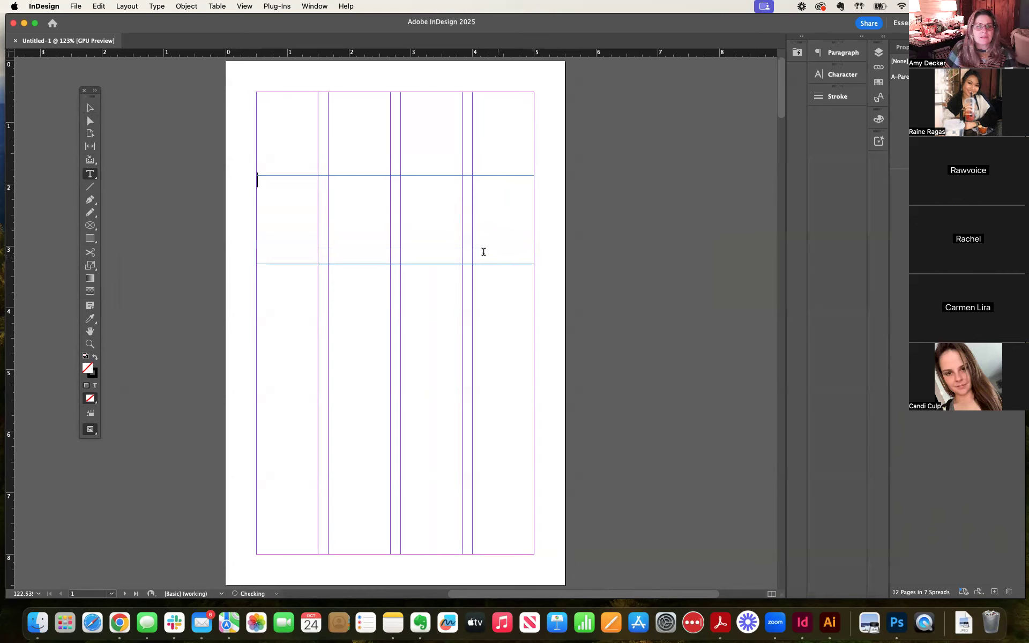
{"action": "type", "text": "COVER"}
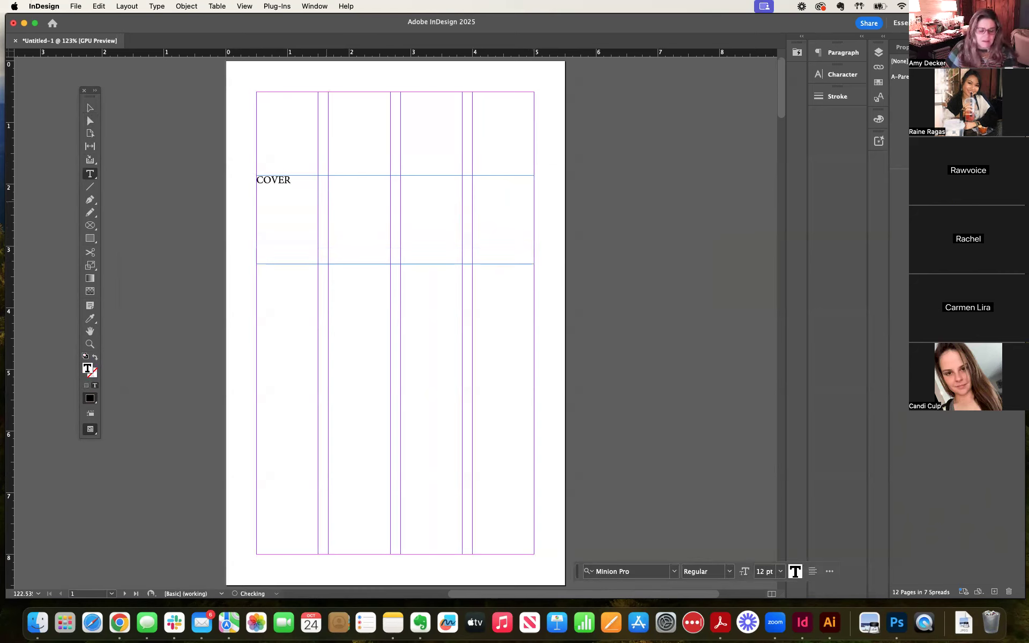
Step: Enlarge the COVER text on the first page to 73 pt
{"action": "key", "text": "super+a"}
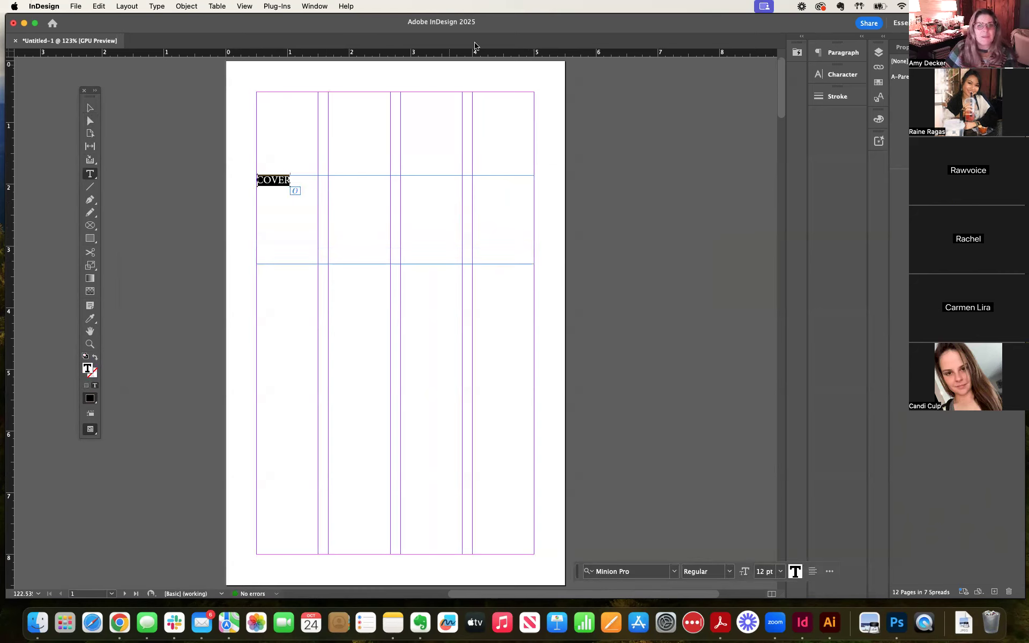
{"action": "left_click", "coordinate": [826, 78]}
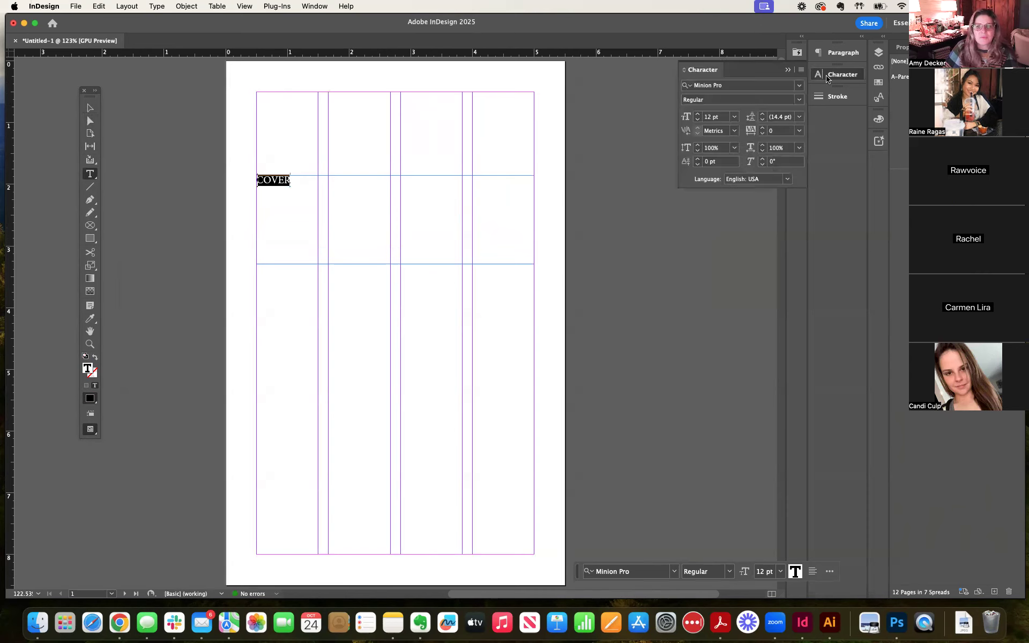
{"action": "left_click", "coordinate": [697, 114]}
{"action": "left_click", "coordinate": [698, 114]}
{"action": "left_click", "coordinate": [698, 114]}
{"action": "left_click", "coordinate": [698, 115]}
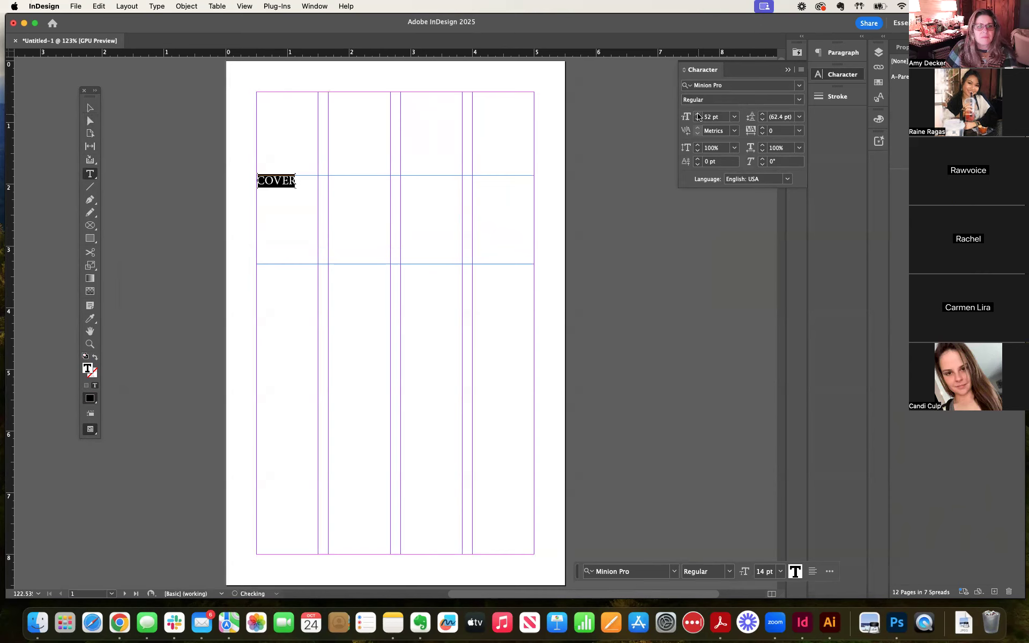
{"action": "left_click", "coordinate": [698, 115]}
{"action": "left_click", "coordinate": [697, 115]}
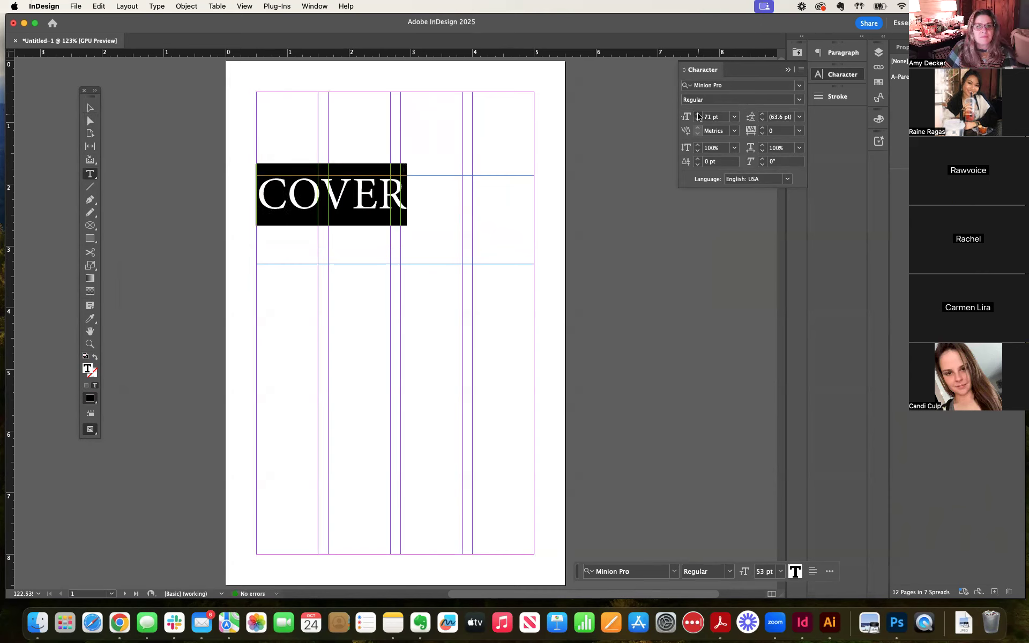
{"action": "left_click", "coordinate": [698, 115]}
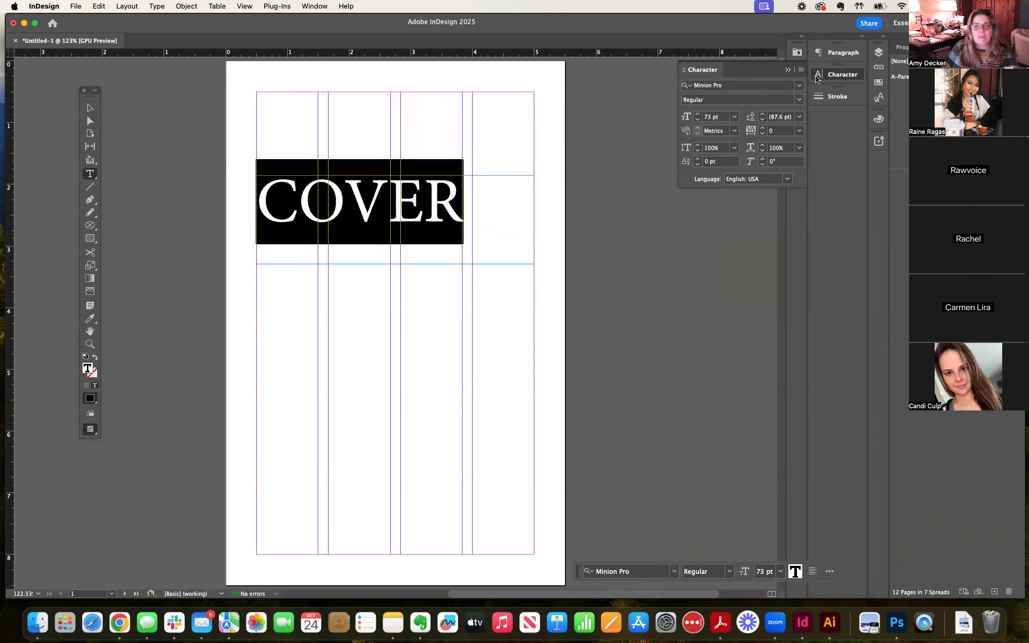
Step: Center the COVER text horizontally in its frame and finish editing the text
{"action": "left_click", "coordinate": [838, 52]}
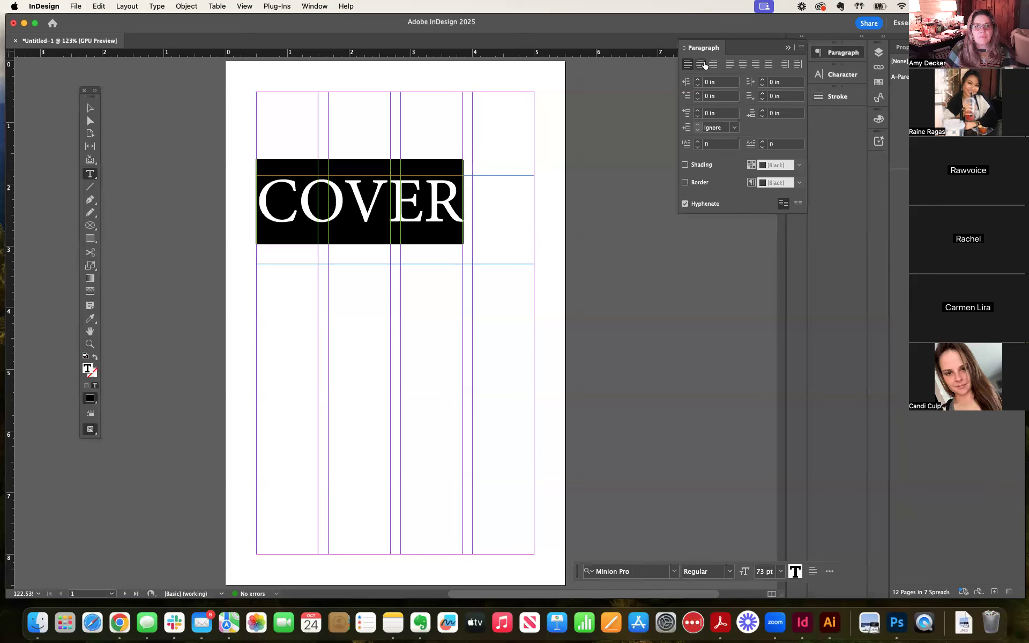
{"action": "left_click", "coordinate": [700, 63]}
{"action": "left_click", "coordinate": [89, 107]}
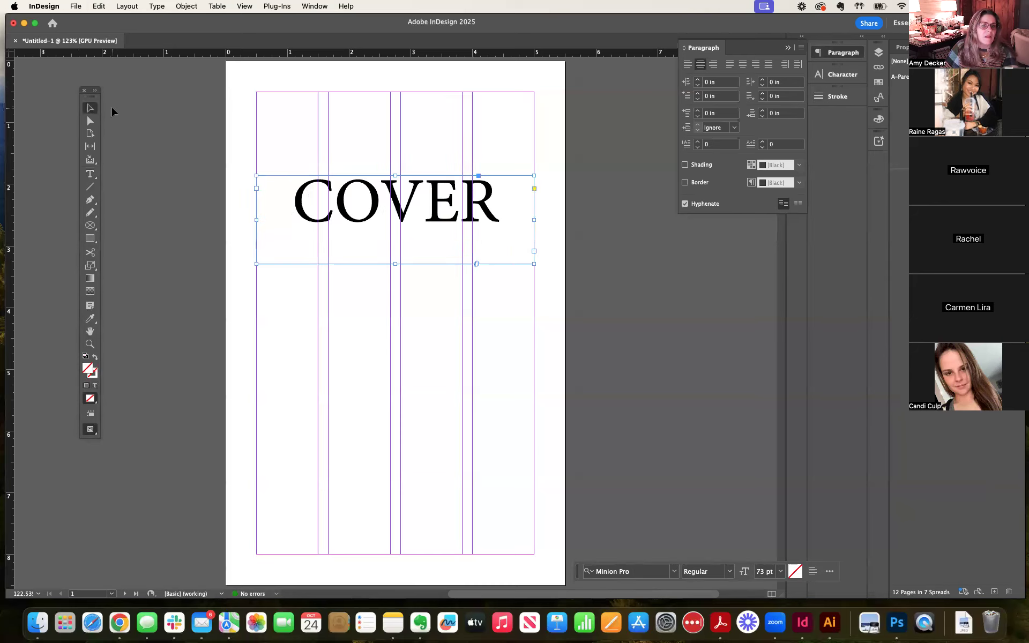
{"action": "left_click", "coordinate": [110, 105]}
Step: Copy the COVER text frame onto page 2 and replace its text with IFC
{"action": "left_click", "coordinate": [403, 203]}
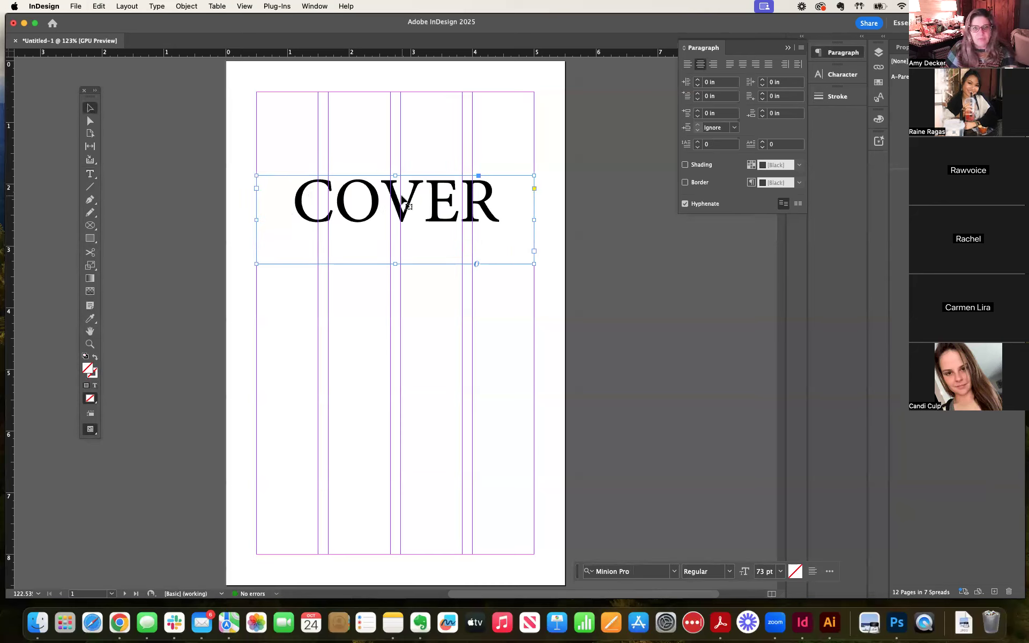
{"action": "key", "text": "shift+Page_Down"}
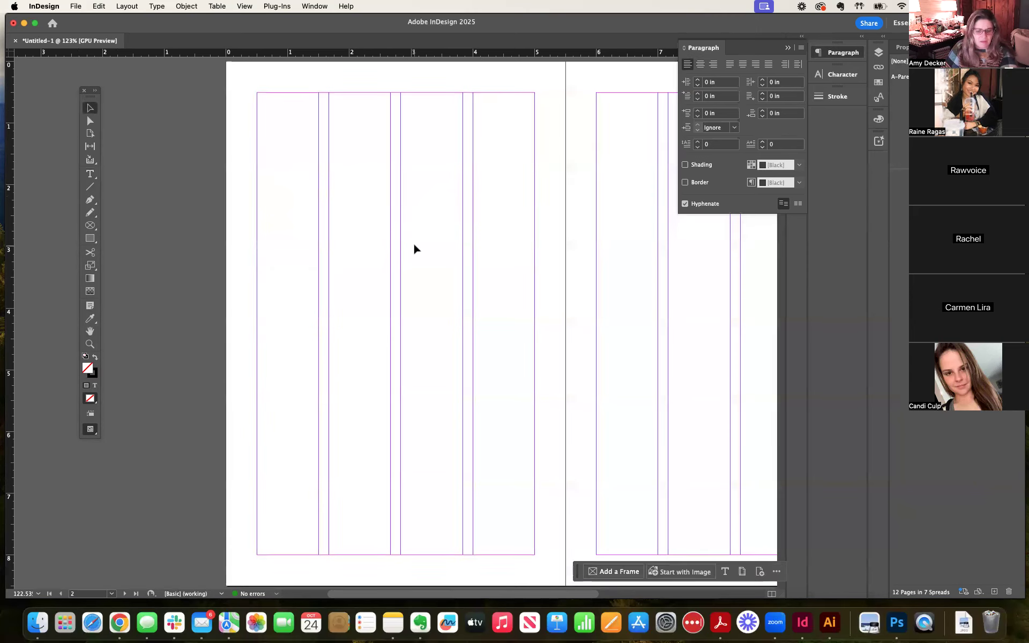
{"action": "key", "text": "super+v"}
{"action": "double_click", "coordinate": [420, 292]}
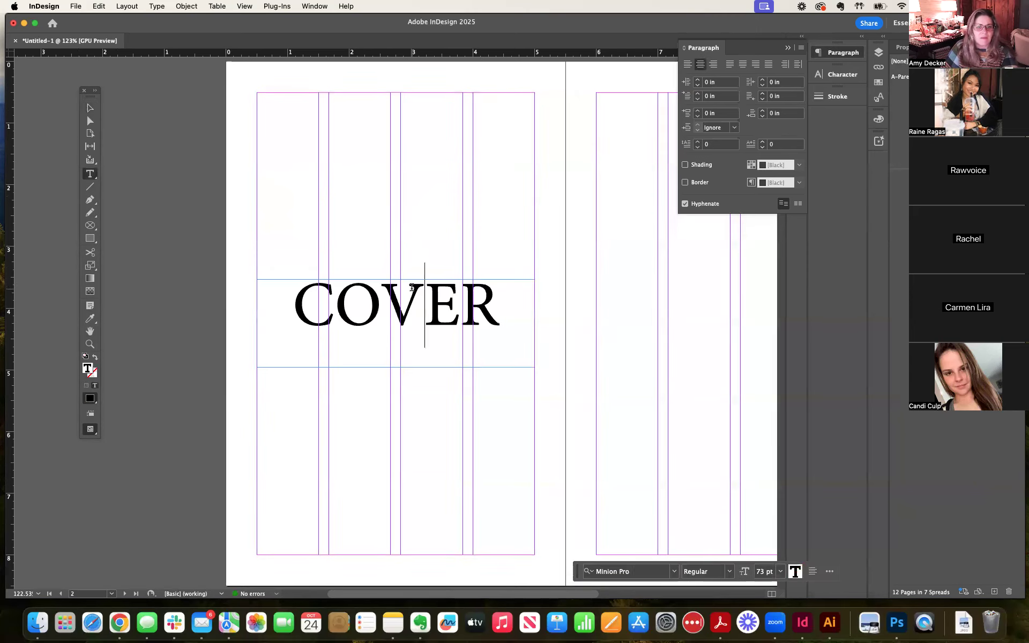
{"action": "key", "text": "super+a"}
{"action": "type", "text": "IFC"}
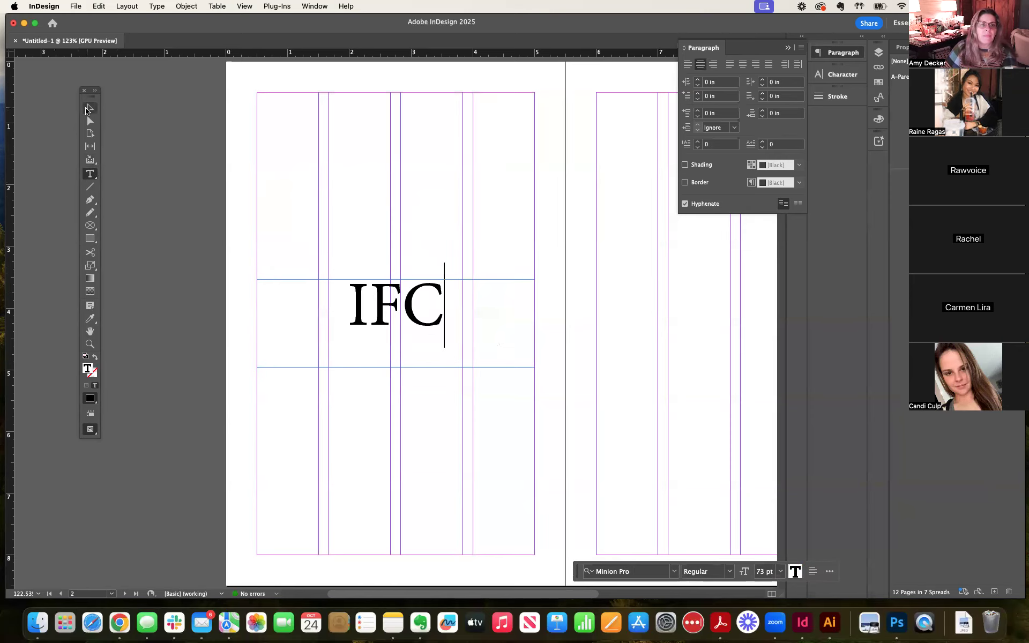
{"action": "key", "text": "Escape"}
Step: Draw a text frame between the side margins of the page facing IFC and enter PAGE 1 in it
{"action": "scroll", "coordinate": [479, 203], "scroll_direction": "right", "scroll_amount": 5}
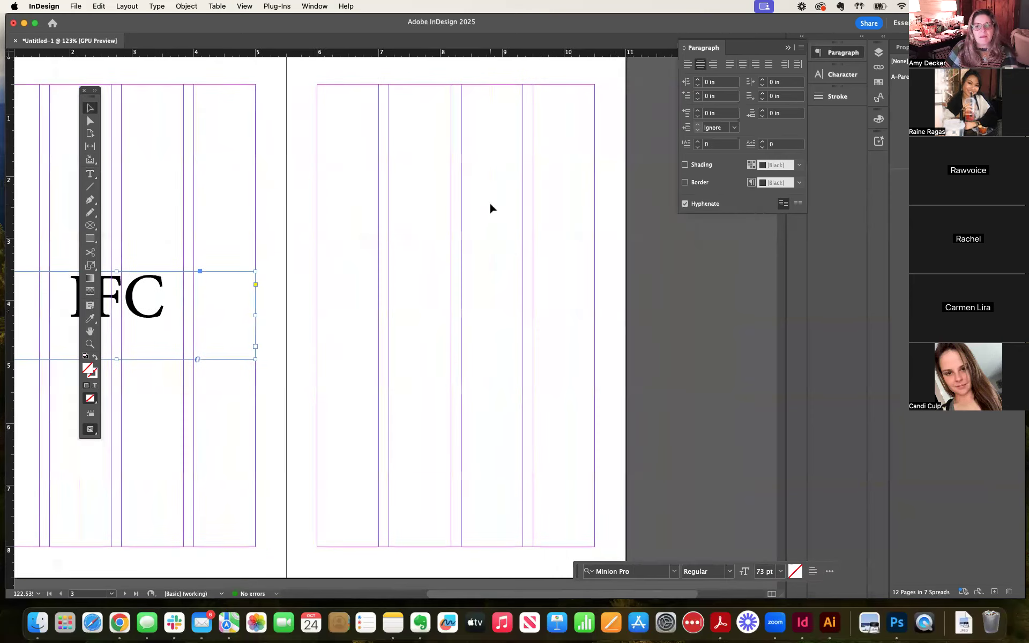
{"action": "left_click", "coordinate": [90, 174]}
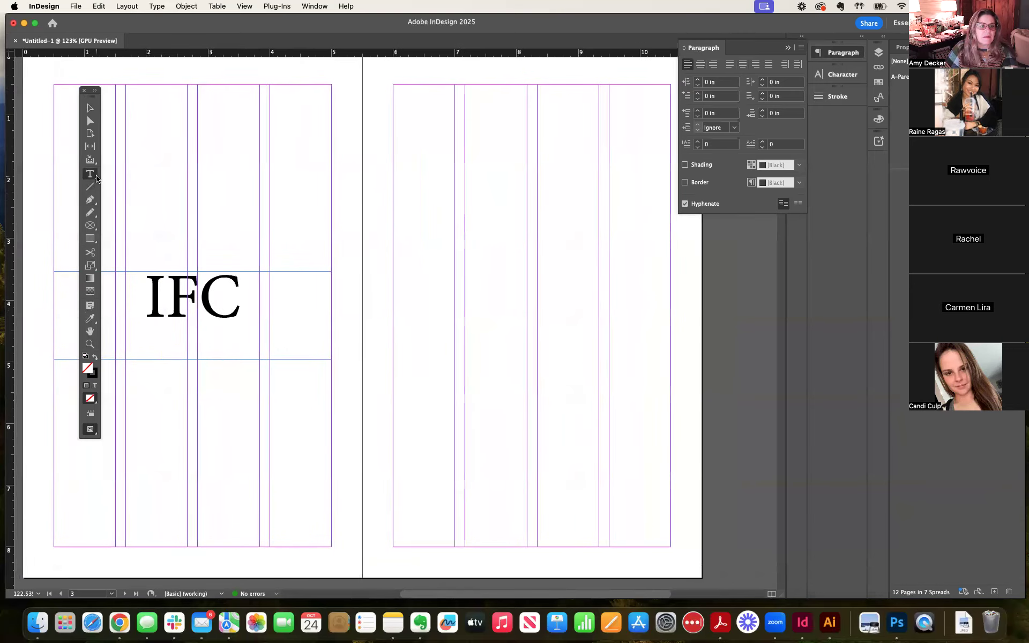
{"action": "left_click_drag", "start_coordinate": [394, 268], "coordinate": [669, 364]}
{"action": "type", "text": "PA"}
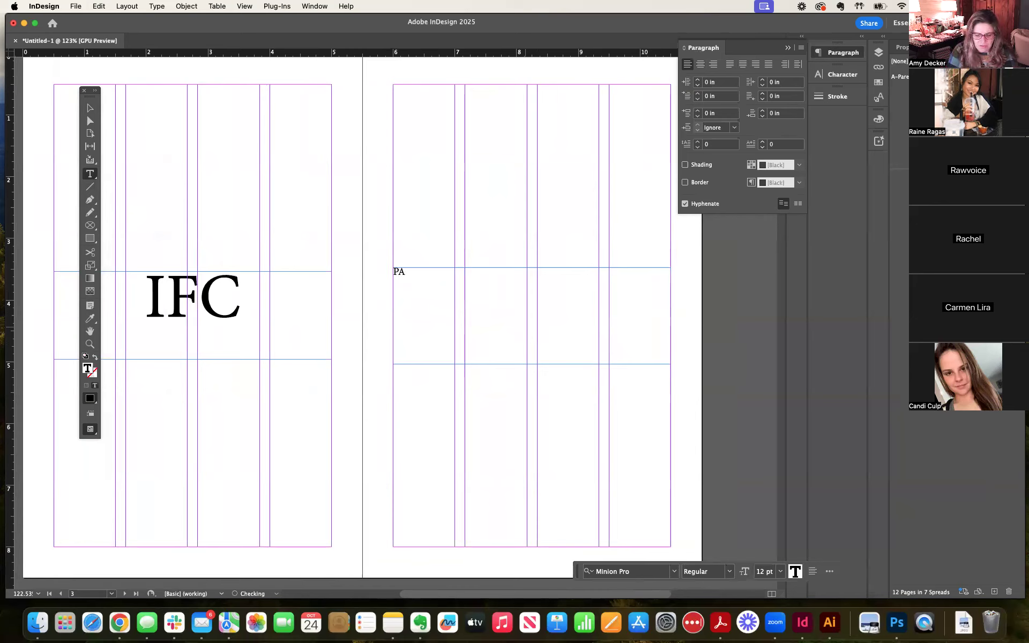
{"action": "type", "text": "GE 1"}
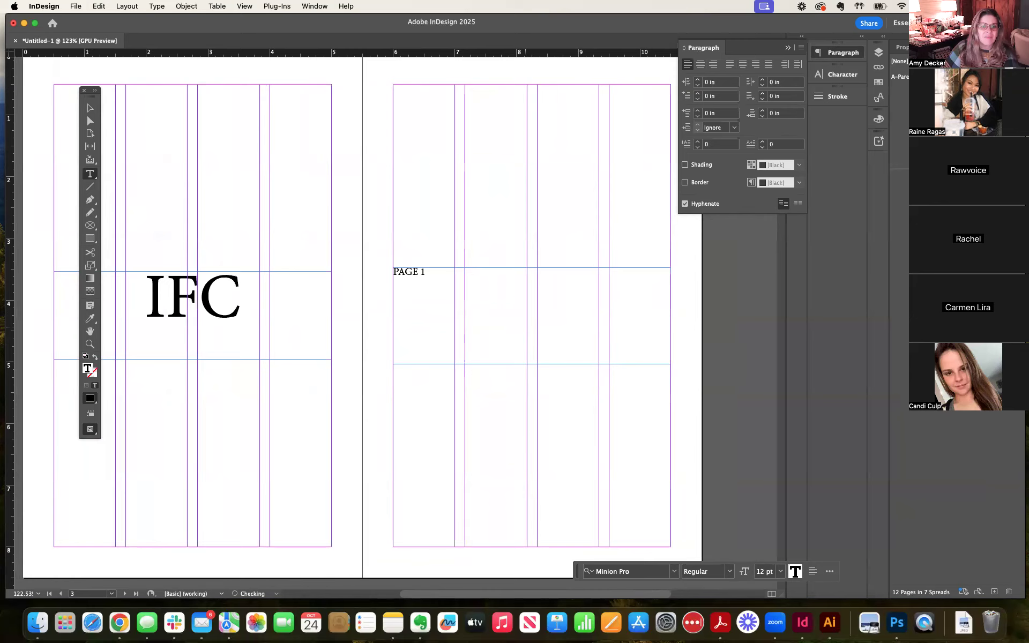
Step: Enlarge the PAGE 1 text to 100 pt, finish editing the text and deselect its frame
{"action": "left_click_drag", "start_coordinate": [427, 273], "coordinate": [391, 275]}
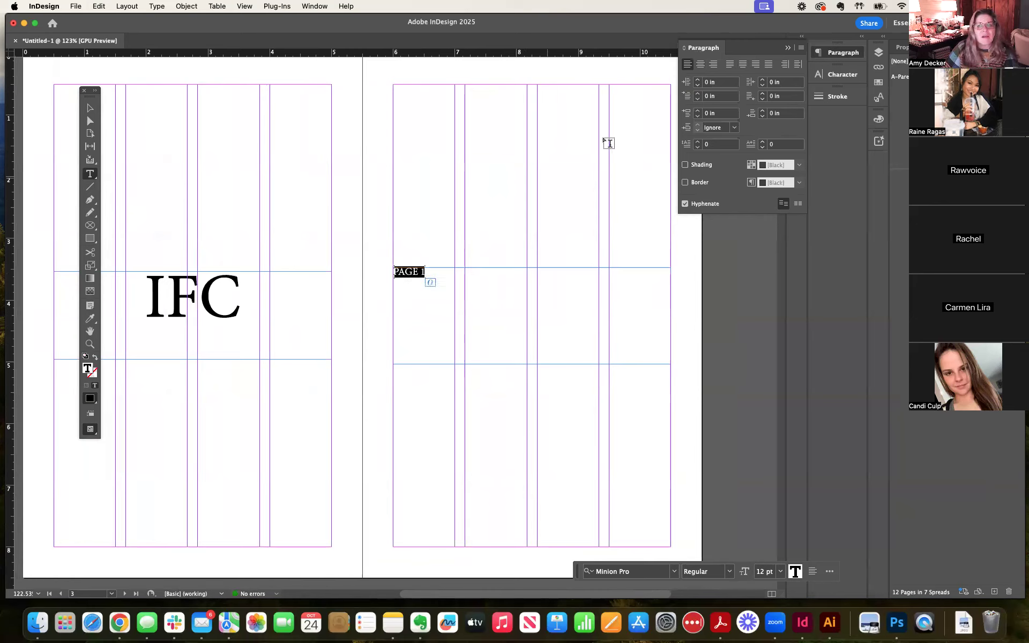
{"action": "left_click", "coordinate": [96, 112]}
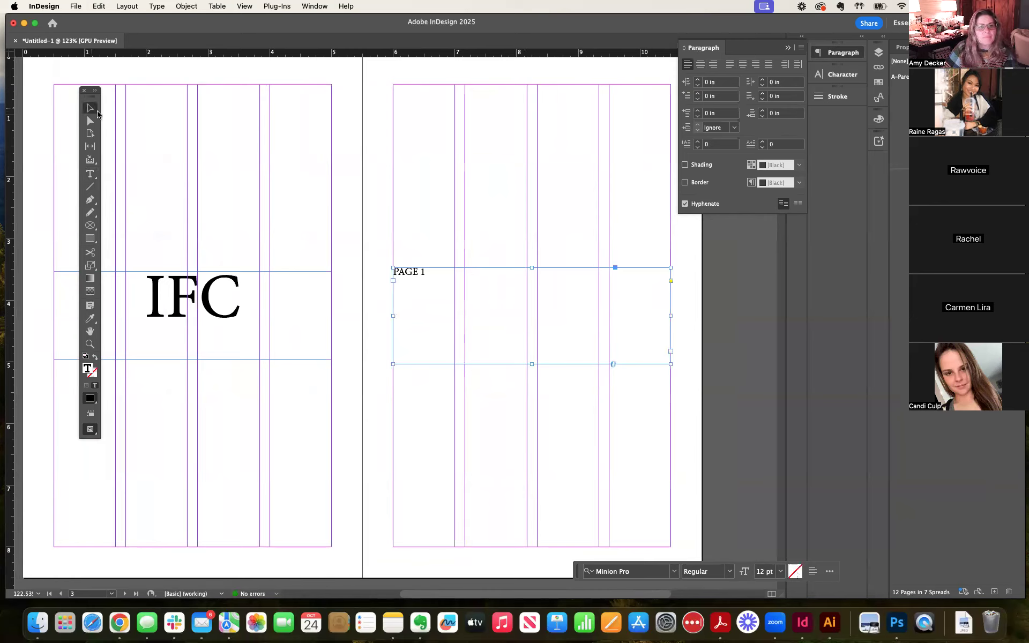
{"action": "triple_click", "coordinate": [420, 274]}
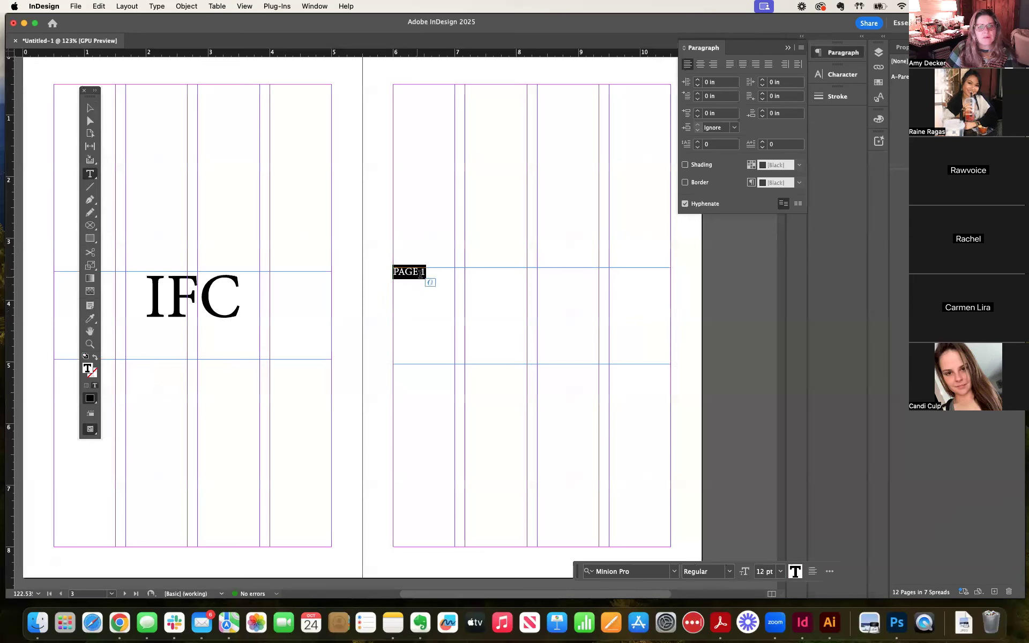
{"action": "left_click", "coordinate": [843, 74]}
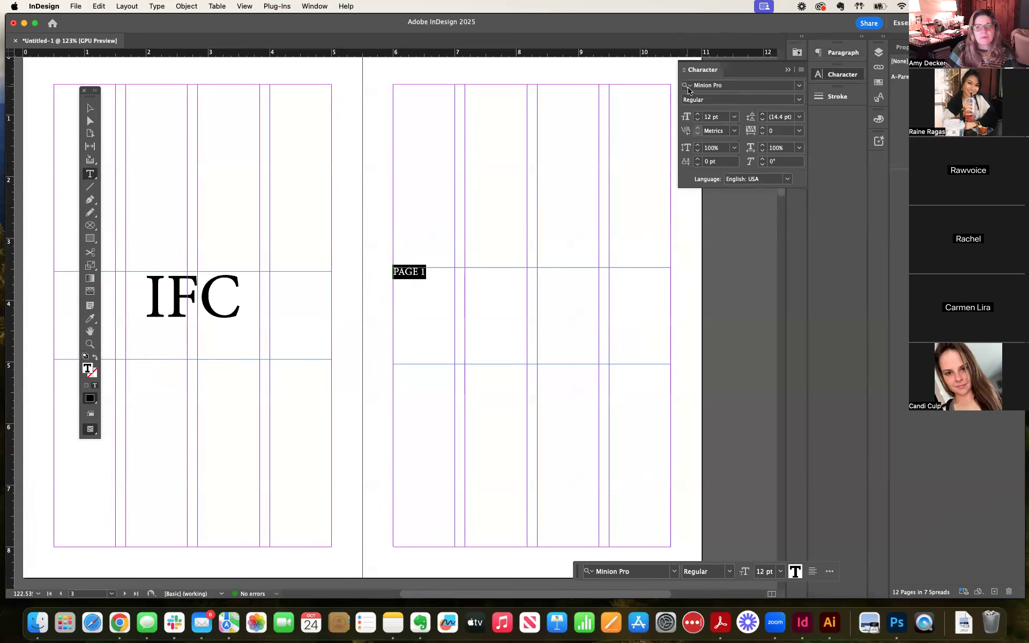
{"action": "double_click", "coordinate": [710, 119]}
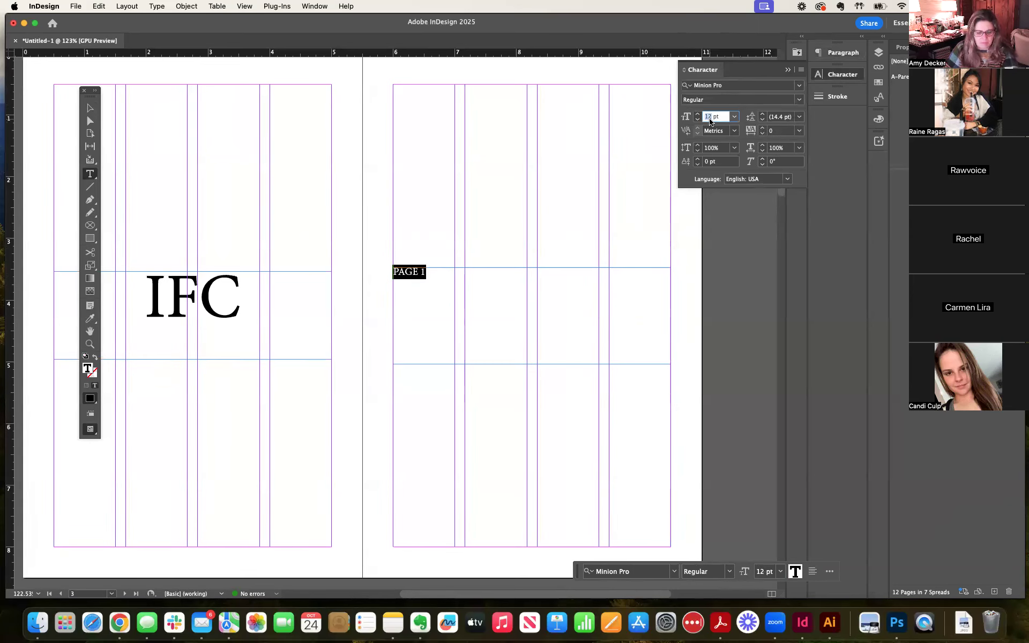
{"action": "type", "text": "200"}
{"action": "key", "text": "Return"}
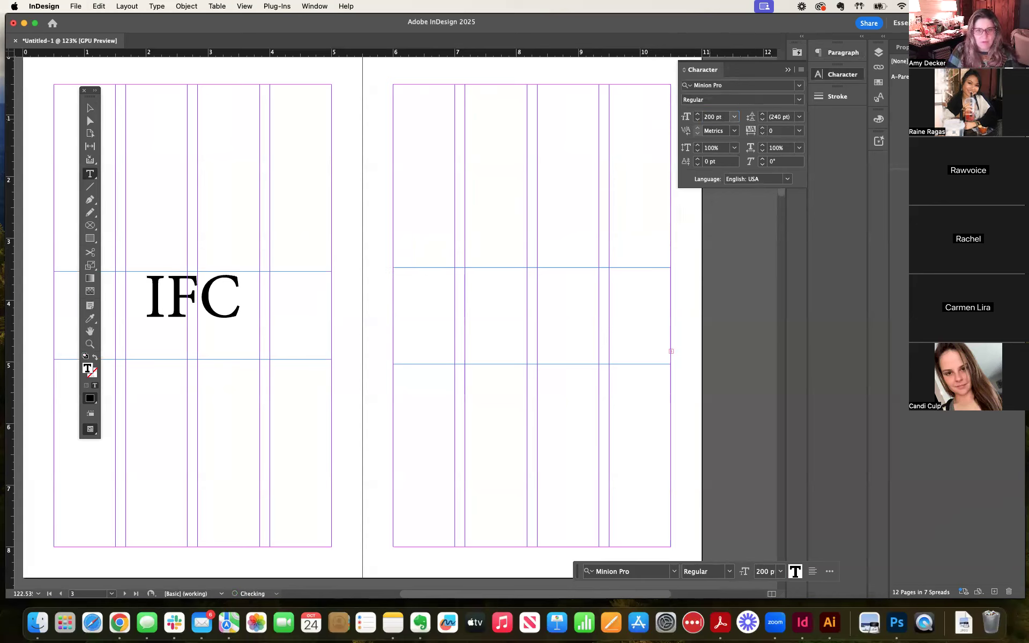
{"action": "left_click", "coordinate": [698, 120]}
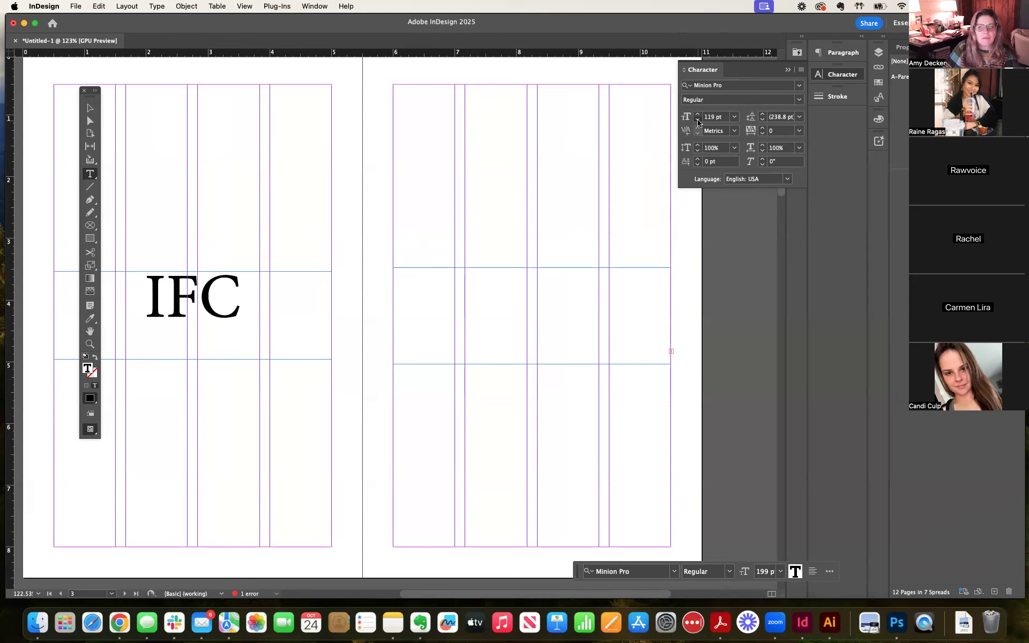
{"action": "scroll", "coordinate": [698, 123], "scroll_direction": "left", "scroll_amount": 1}
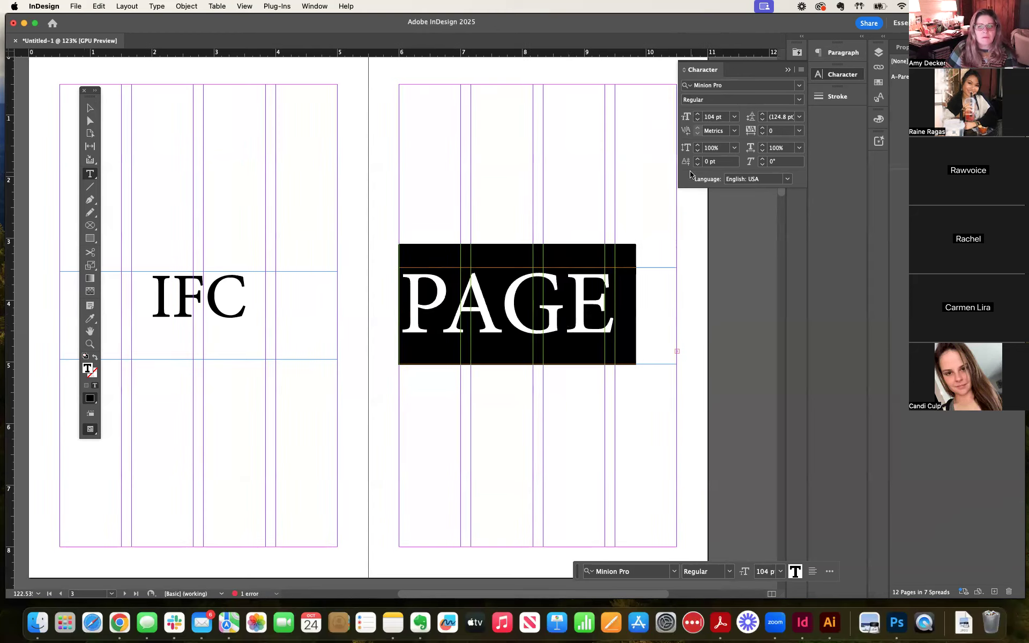
{"action": "left_click", "coordinate": [698, 121]}
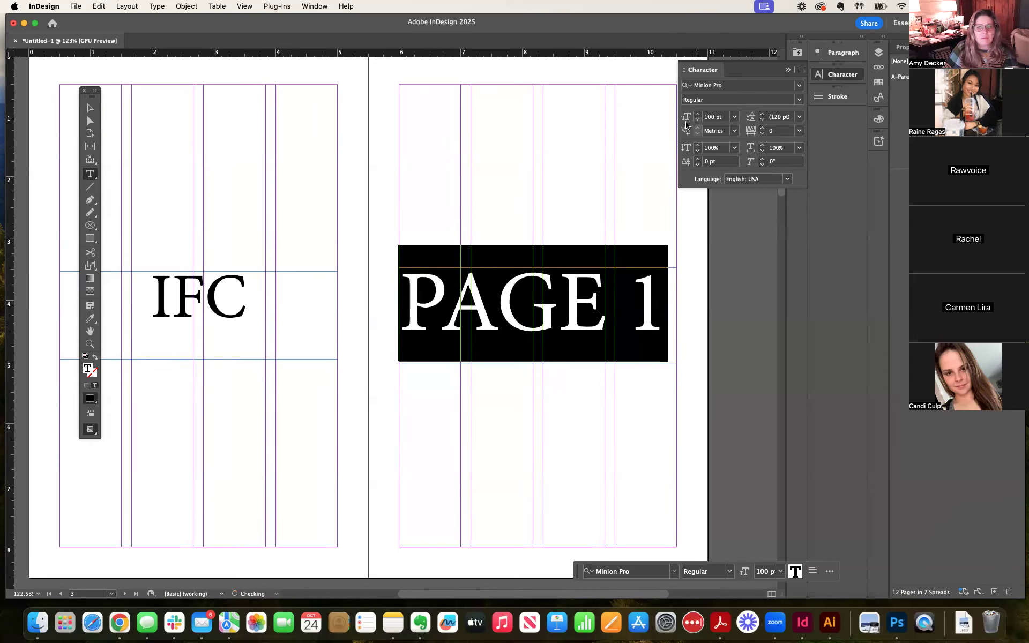
{"action": "left_click", "coordinate": [90, 108]}
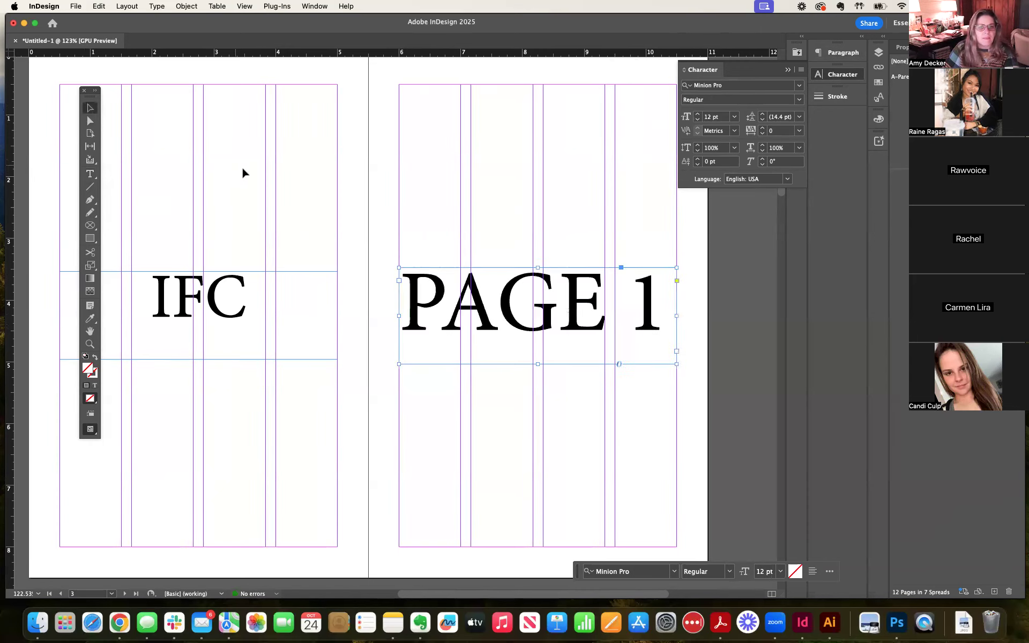
{"action": "left_click", "coordinate": [448, 210]}
Step: Examine the Document Setup and Adjust Layout settings for page size, margins and bleed, and close them without changes
{"action": "key", "text": "super+minus"}
{"action": "key", "text": "super+minus"}
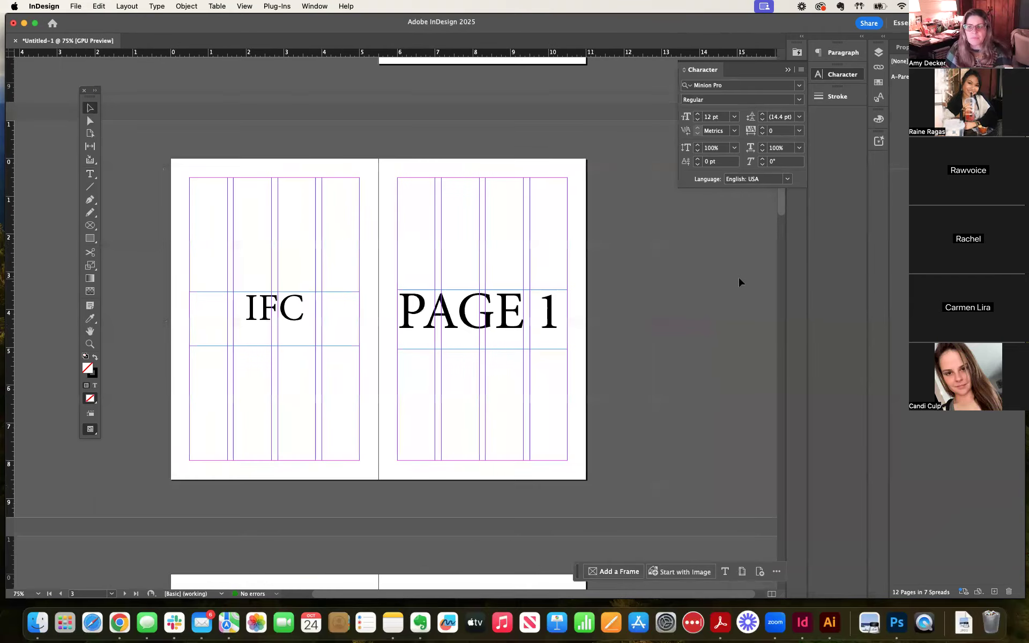
{"action": "key", "text": "alt+Page_Up"}
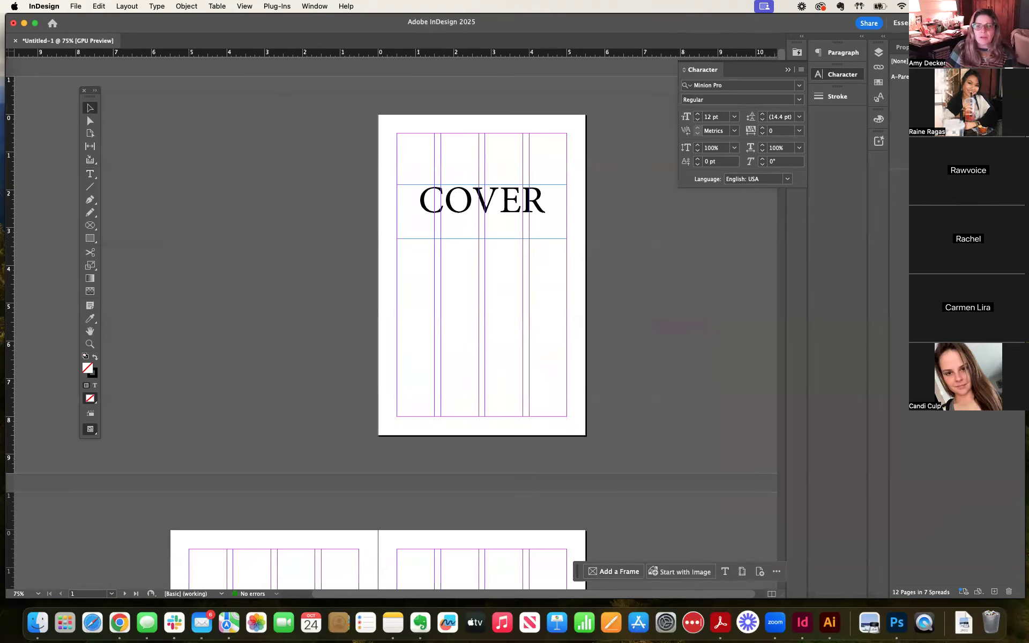
{"action": "key", "text": "alt+Page_Down"}
{"action": "scroll", "coordinate": [396, 321], "scroll_direction": "right", "scroll_amount": 3}
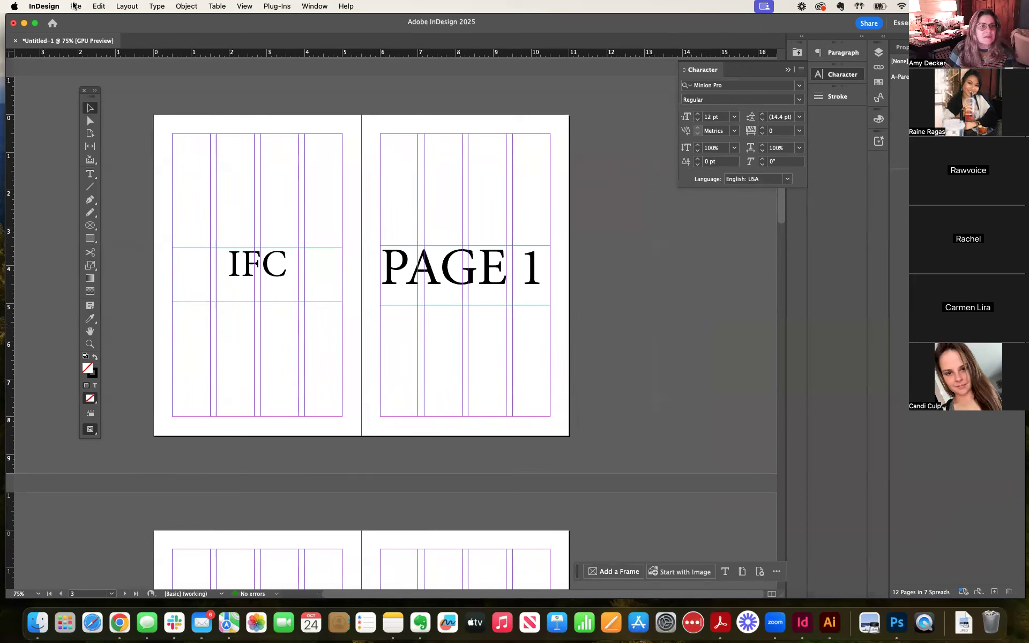
{"action": "left_click", "coordinate": [76, 5]}
{"action": "mouse_move", "coordinate": [107, 422]}
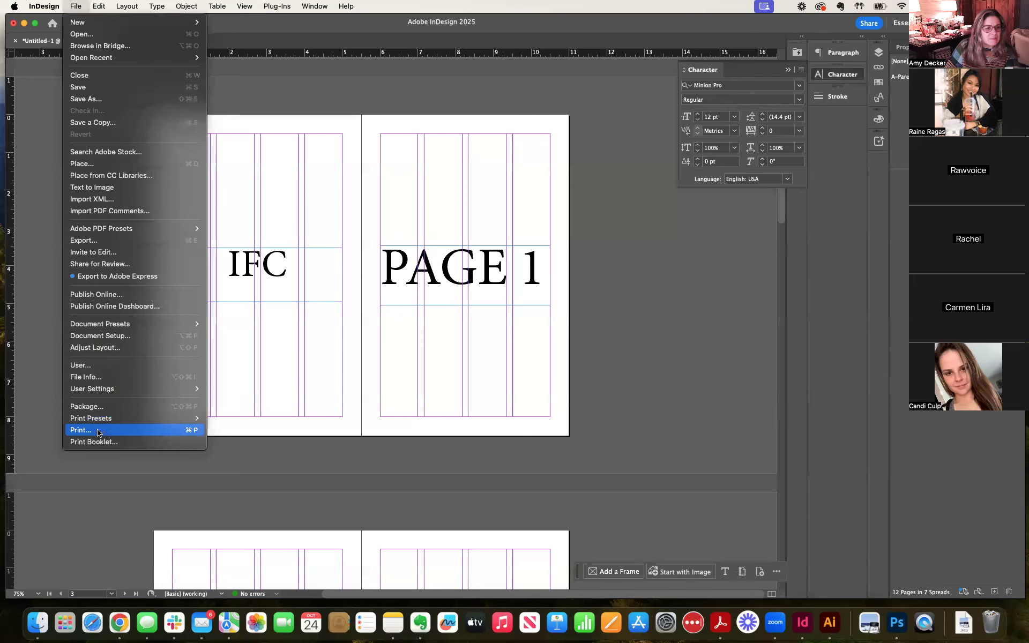
{"action": "left_click", "coordinate": [99, 336]}
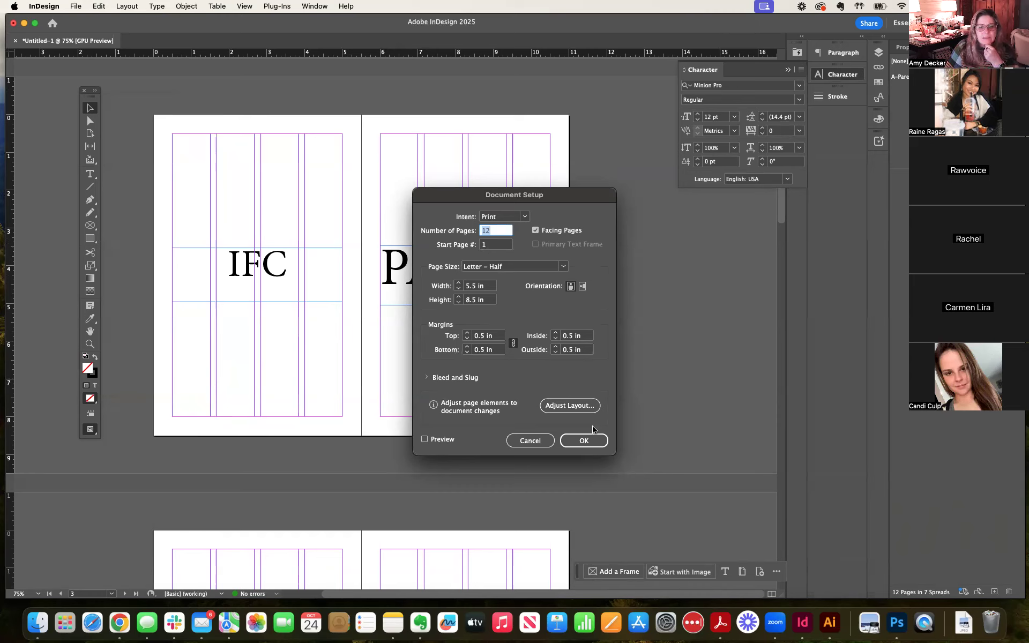
{"action": "left_click", "coordinate": [579, 408]}
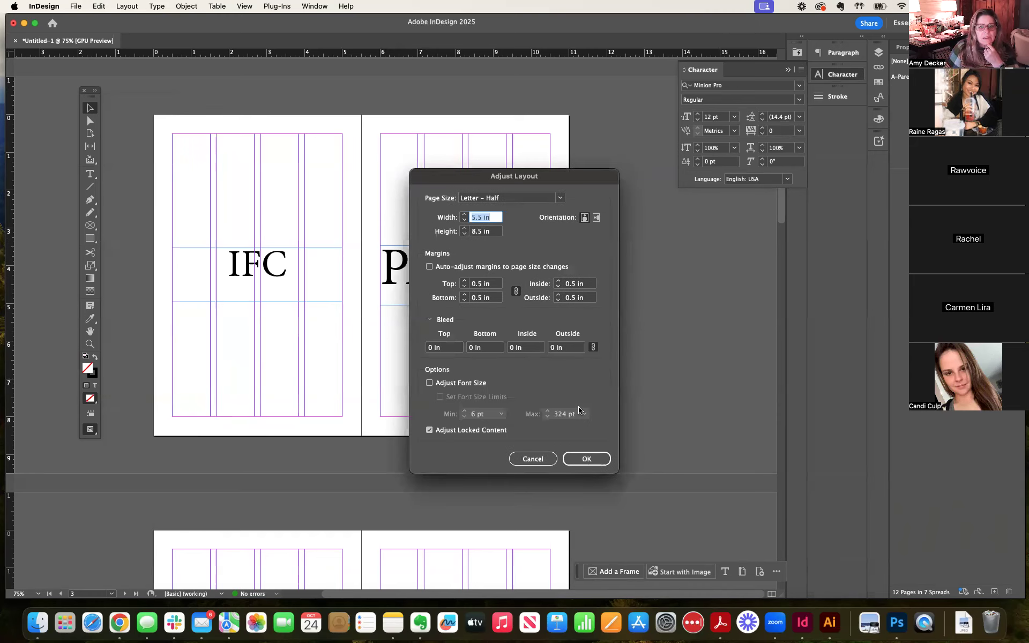
{"action": "left_click", "coordinate": [534, 459]}
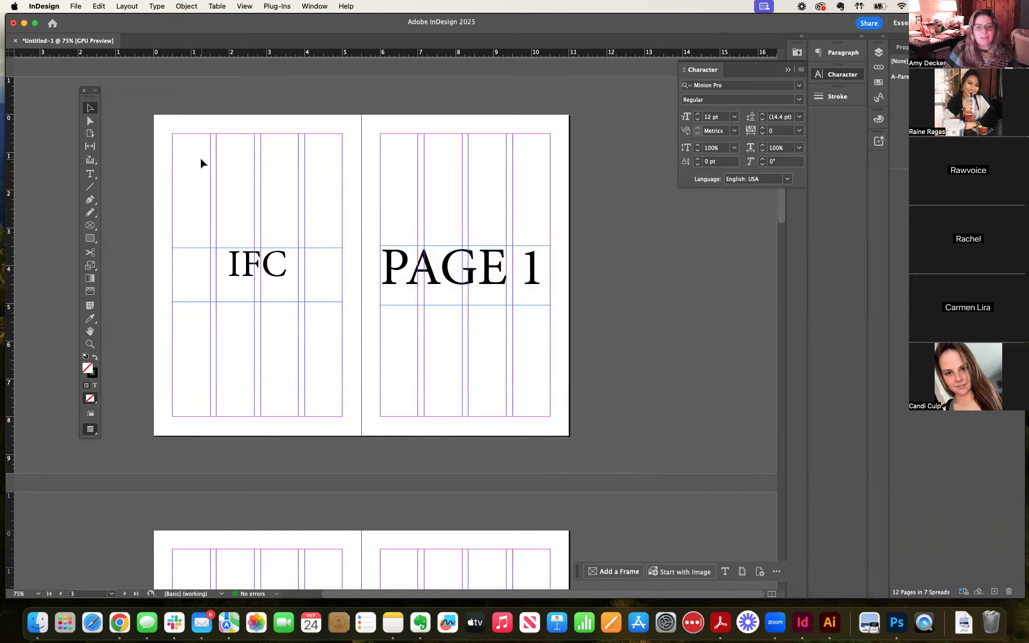
Step: Examine the booklet's page sequence from the COVER page through the facing spreads to the last page and back to the cover
{"action": "scroll", "coordinate": [202, 161], "scroll_direction": "down", "scroll_amount": 3}
{"action": "scroll", "coordinate": [202, 161], "scroll_direction": "up", "scroll_amount": 4}
{"action": "scroll", "coordinate": [379, 190], "scroll_direction": "up", "scroll_amount": 7}
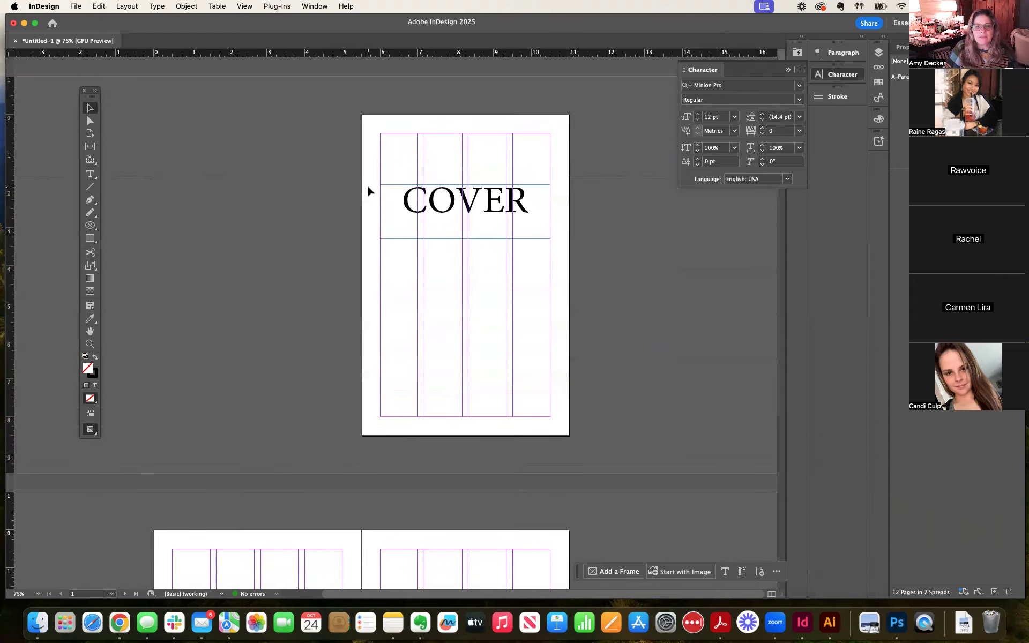
{"action": "scroll", "coordinate": [538, 197], "scroll_direction": "down", "scroll_amount": 15}
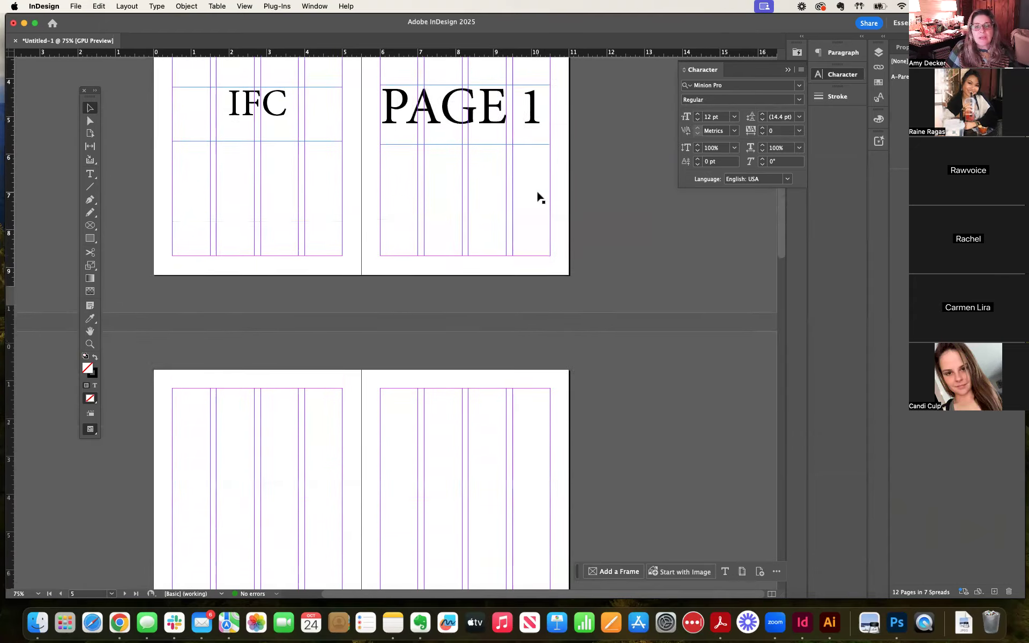
{"action": "scroll", "coordinate": [539, 197], "scroll_direction": "up", "scroll_amount": 15}
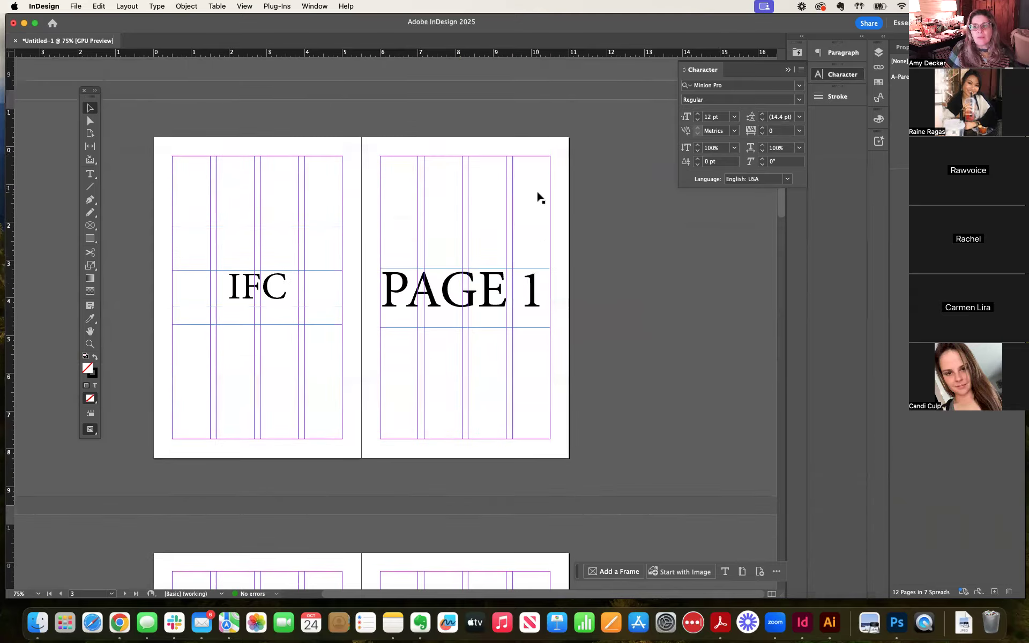
{"action": "scroll", "coordinate": [538, 198], "scroll_direction": "up", "scroll_amount": 2}
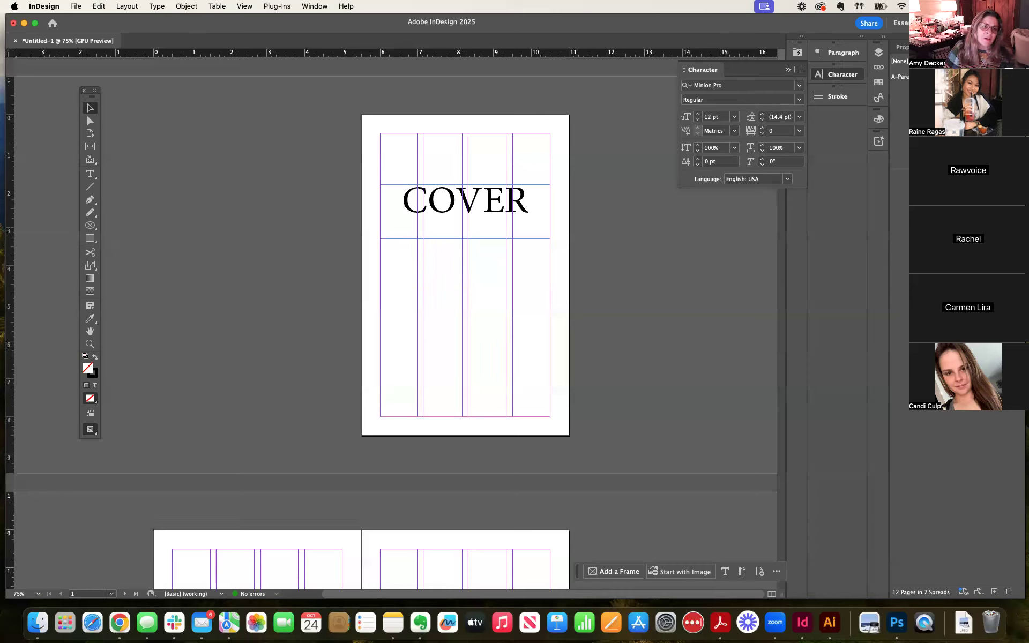
{"action": "left_click", "coordinate": [465, 322]}
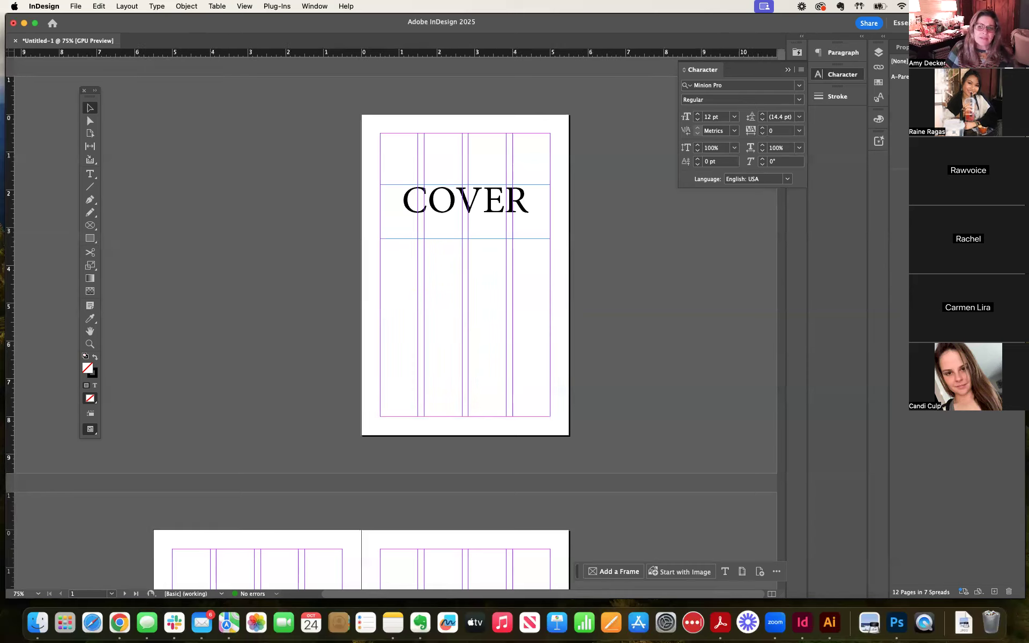
{"action": "key", "text": "shift+Page_Down"}
{"action": "key", "text": "shift+Page_Down"}
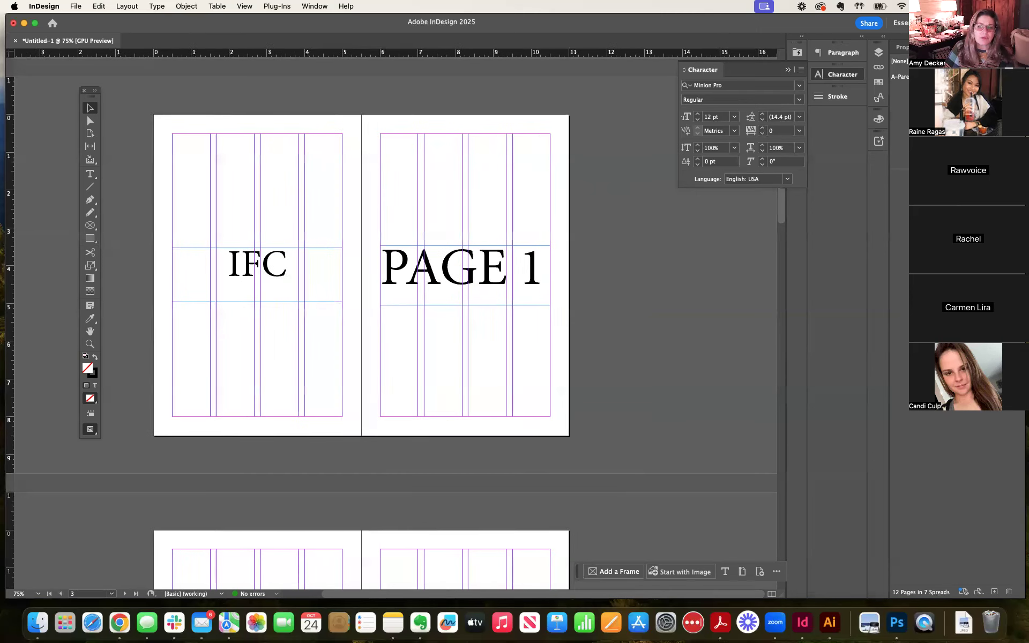
{"action": "key", "text": "shift+Page_Down"}
{"action": "key", "text": "shift+Page_Down"}
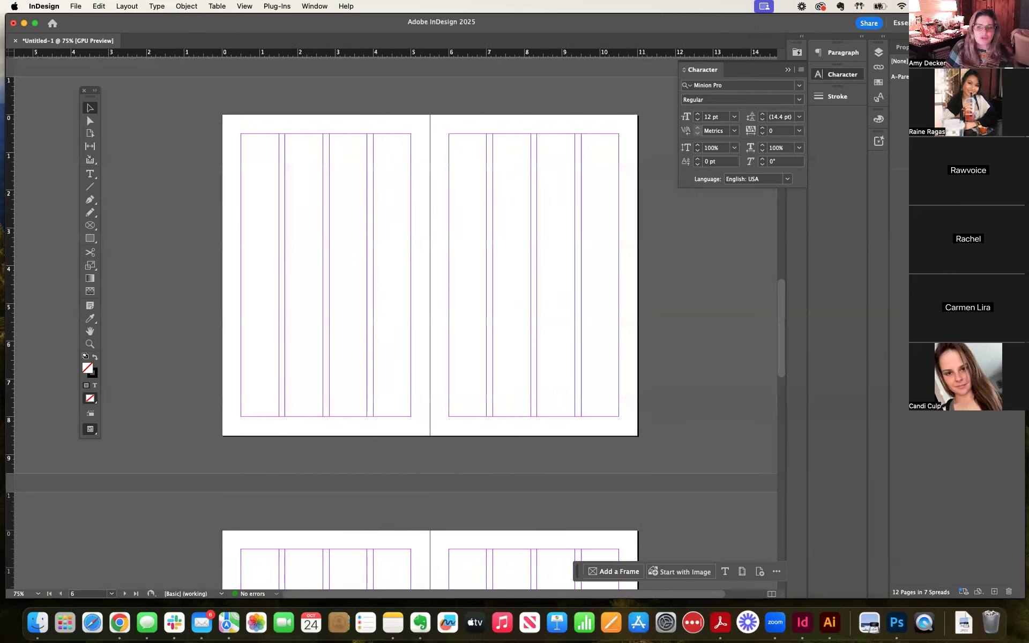
{"action": "key", "text": "shift+Page_Down"}
{"action": "key", "text": "shift+Page_Down"}
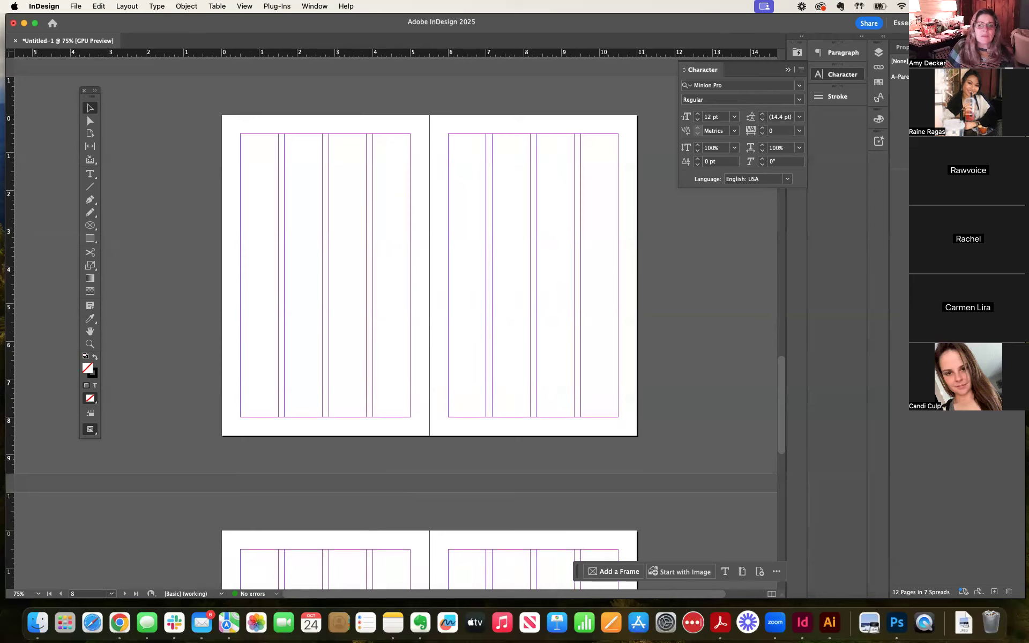
{"action": "key", "text": "shift+Page_Down"}
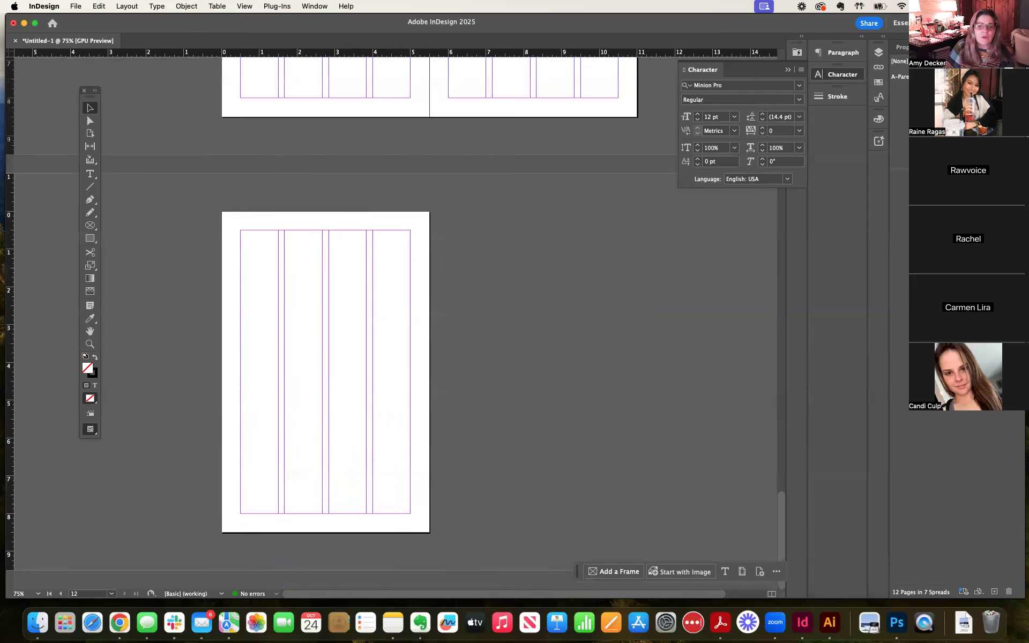
{"action": "scroll", "coordinate": [503, 316], "scroll_direction": "up", "scroll_amount": 20}
{"action": "scroll", "coordinate": [504, 322], "scroll_direction": "down", "scroll_amount": 1}
{"action": "scroll", "coordinate": [504, 320], "scroll_direction": "down", "scroll_amount": 2}
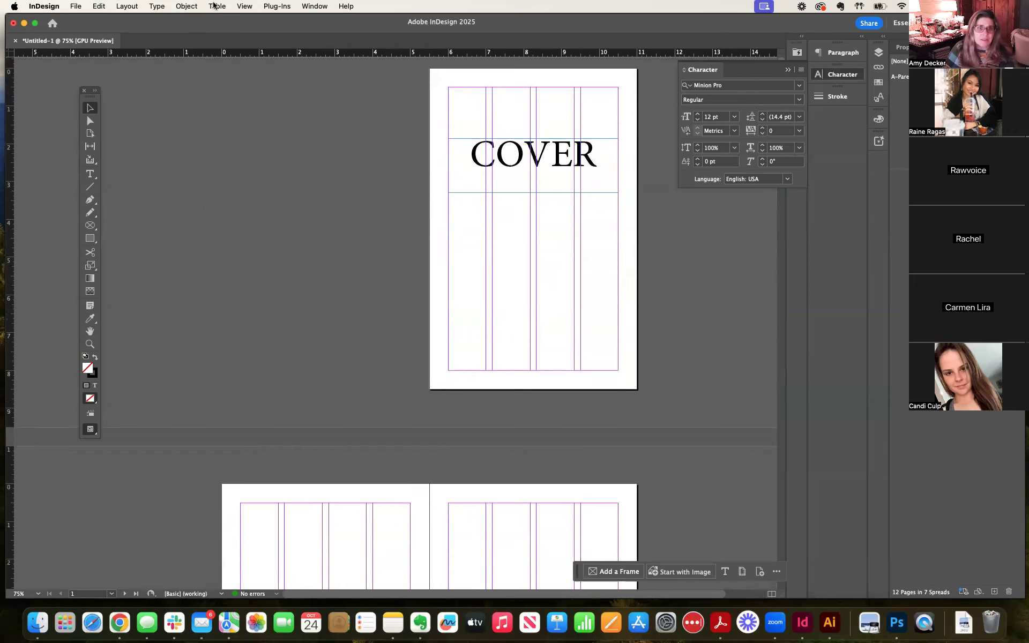
Step: Switch the workspace to Typography
{"action": "left_click", "coordinate": [314, 6]}
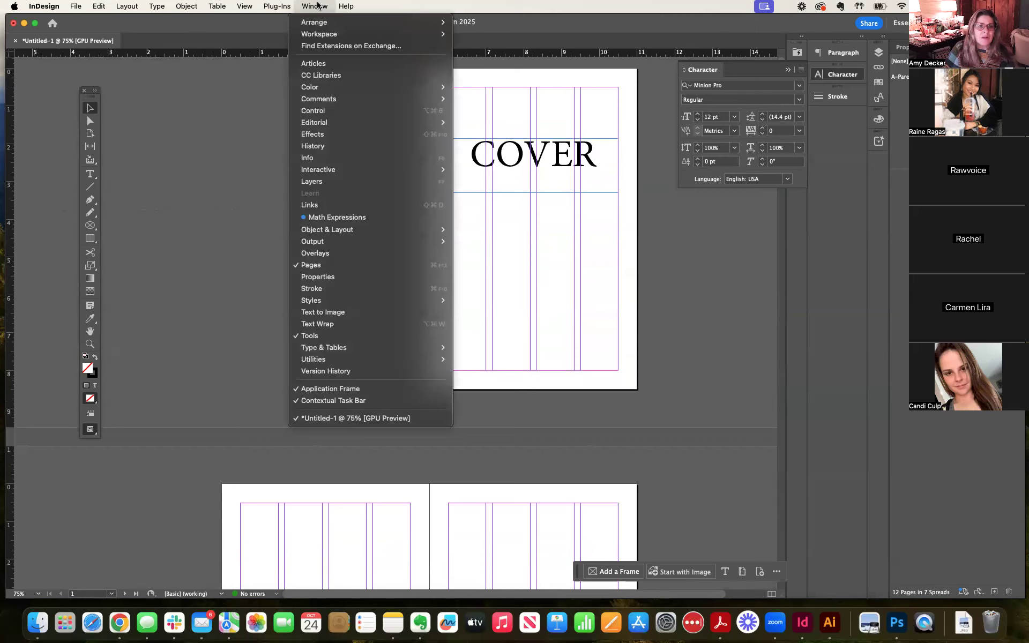
{"action": "mouse_move", "coordinate": [319, 35]}
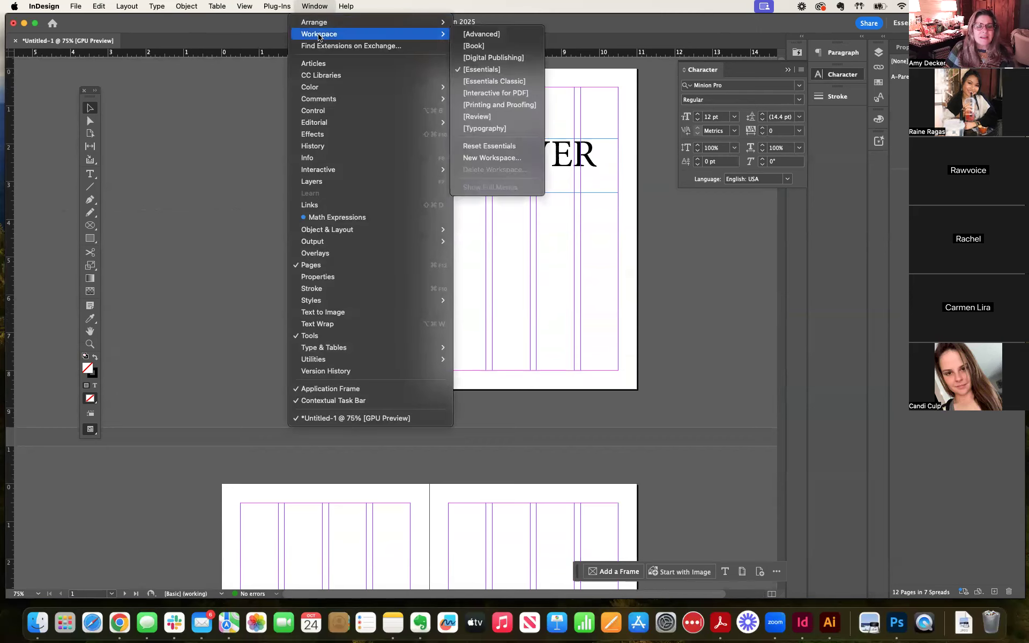
{"action": "left_click", "coordinate": [315, 6]}
{"action": "left_click", "coordinate": [315, 6]}
{"action": "mouse_move", "coordinate": [316, 33]}
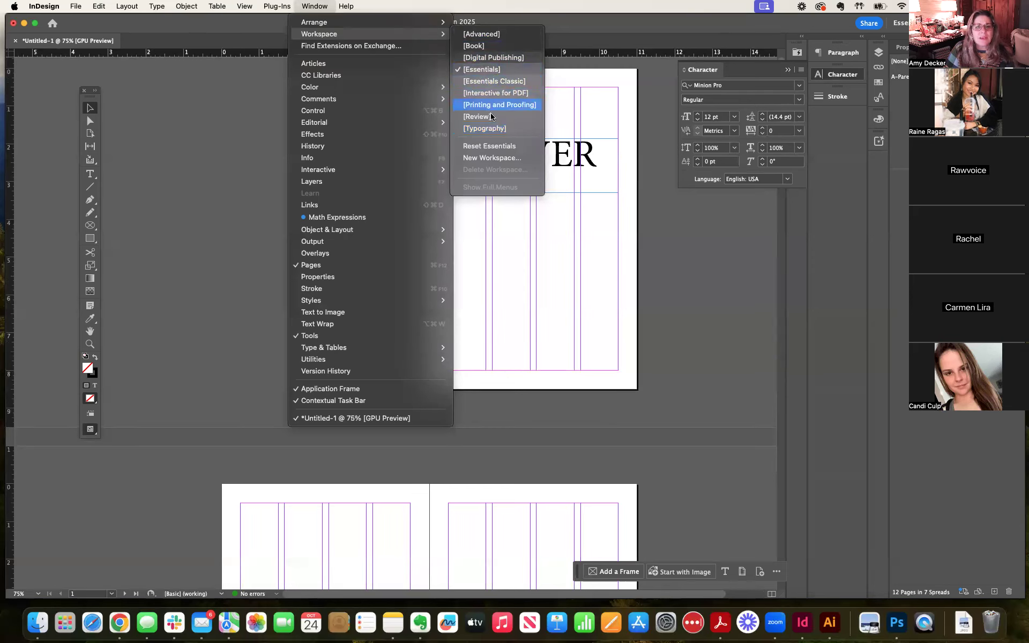
{"action": "left_click", "coordinate": [491, 129]}
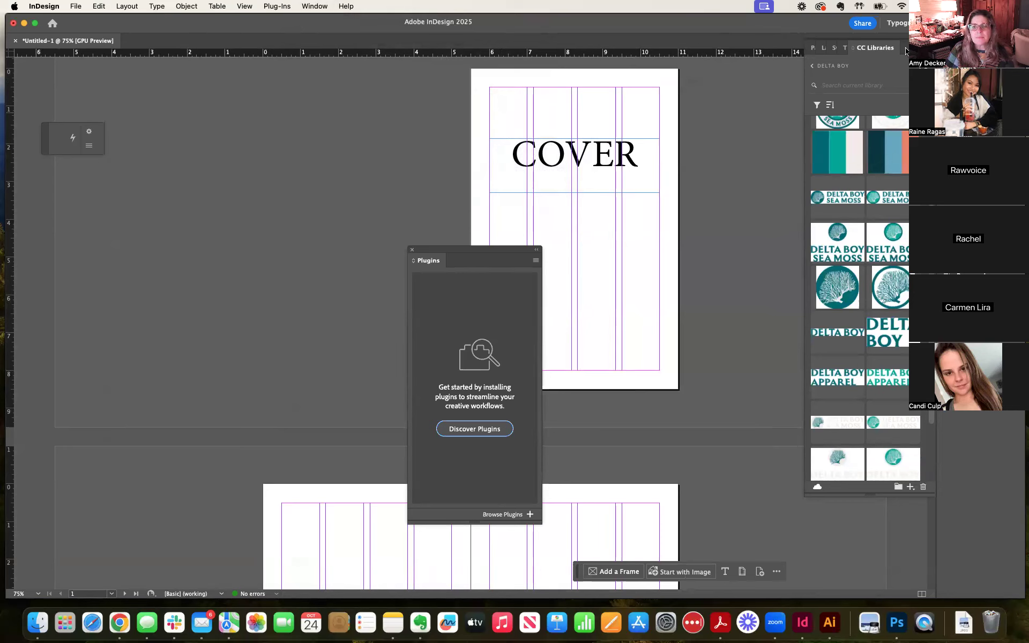
Step: Look through the Text to Image, Swatches and Layers views and bring up the Pages overview of all spreads
{"action": "left_click", "coordinate": [846, 48]}
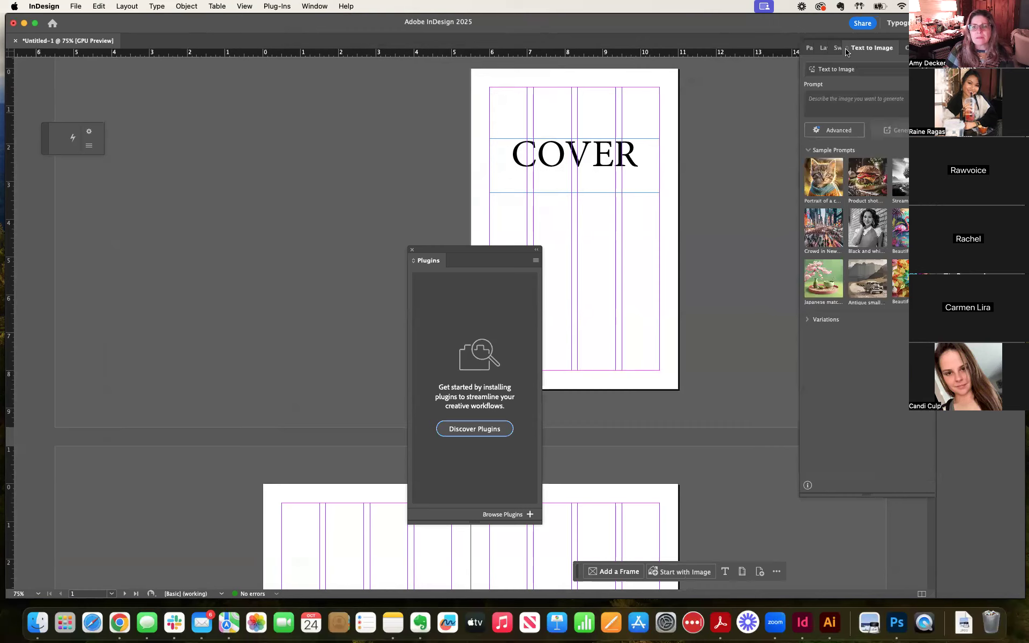
{"action": "left_click", "coordinate": [837, 48]}
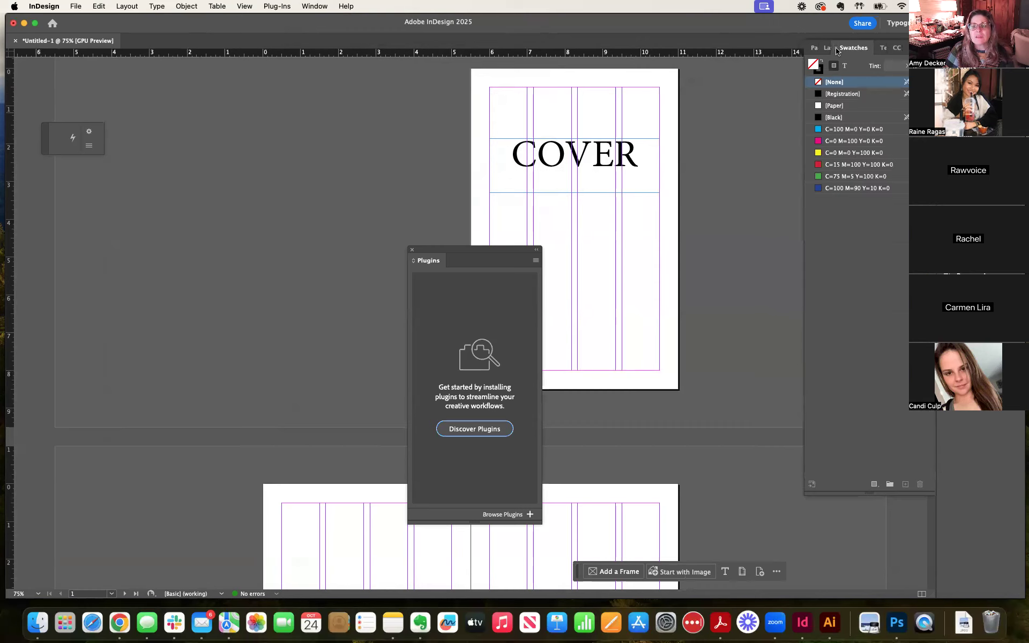
{"action": "left_click", "coordinate": [830, 53]}
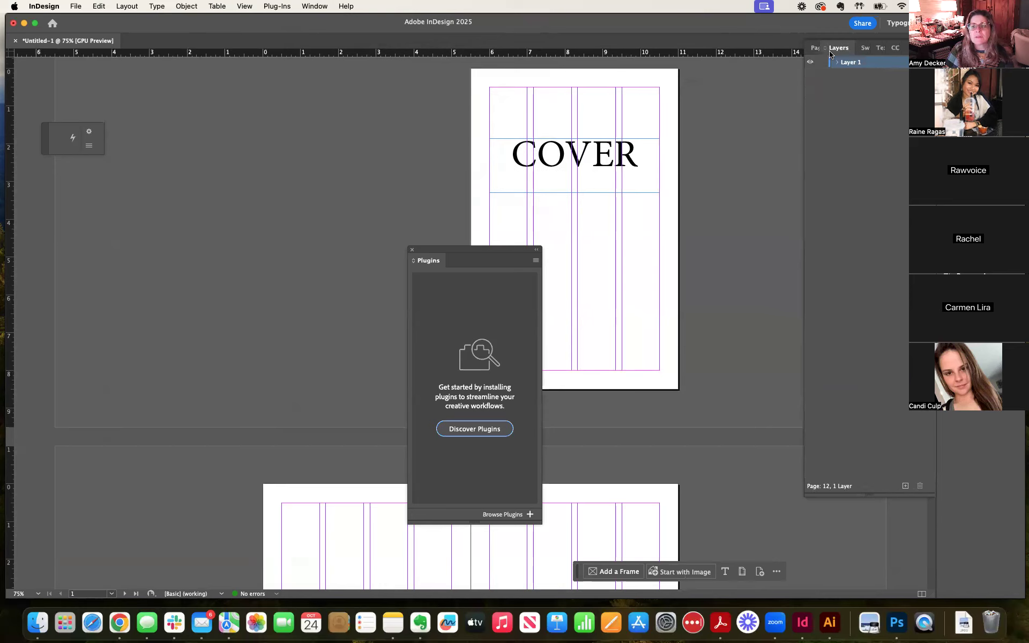
{"action": "left_click", "coordinate": [816, 54]}
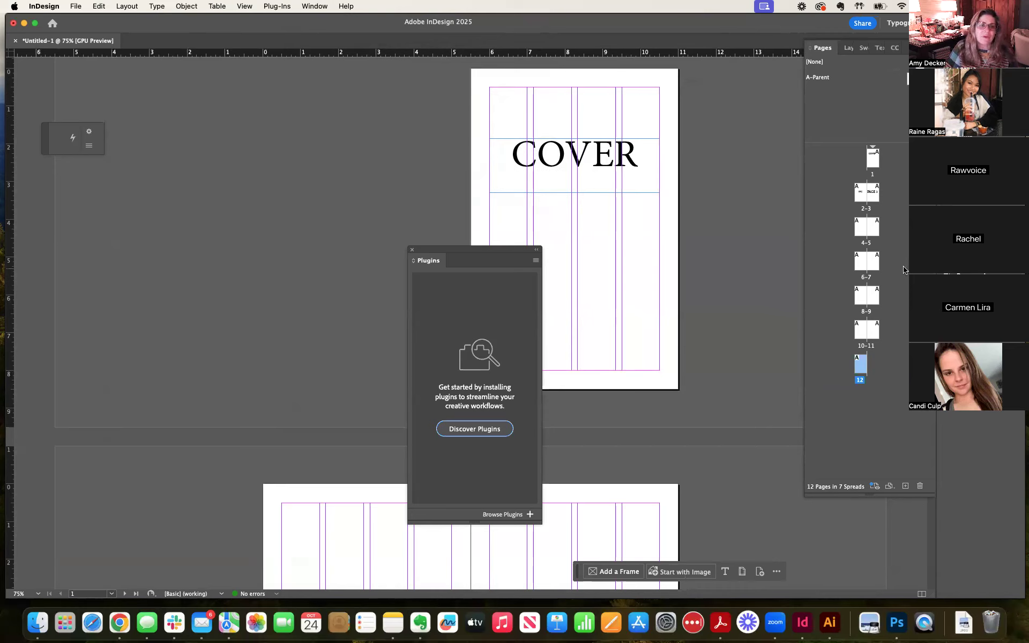
Step: Close the Plugins panel and reselect the Typography workspace
{"action": "left_click", "coordinate": [413, 250]}
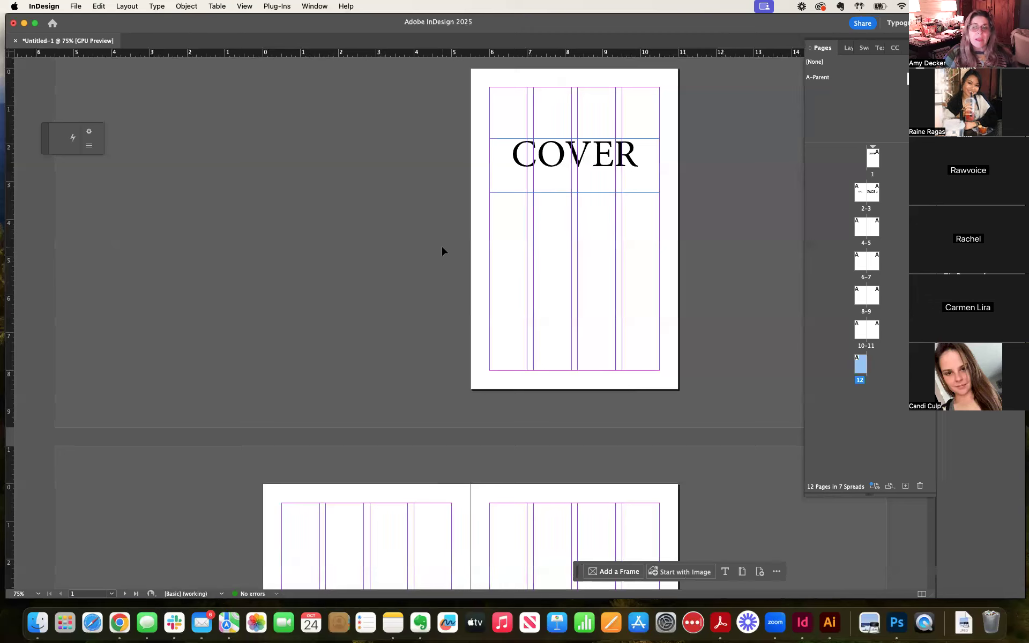
{"action": "left_click", "coordinate": [315, 6]}
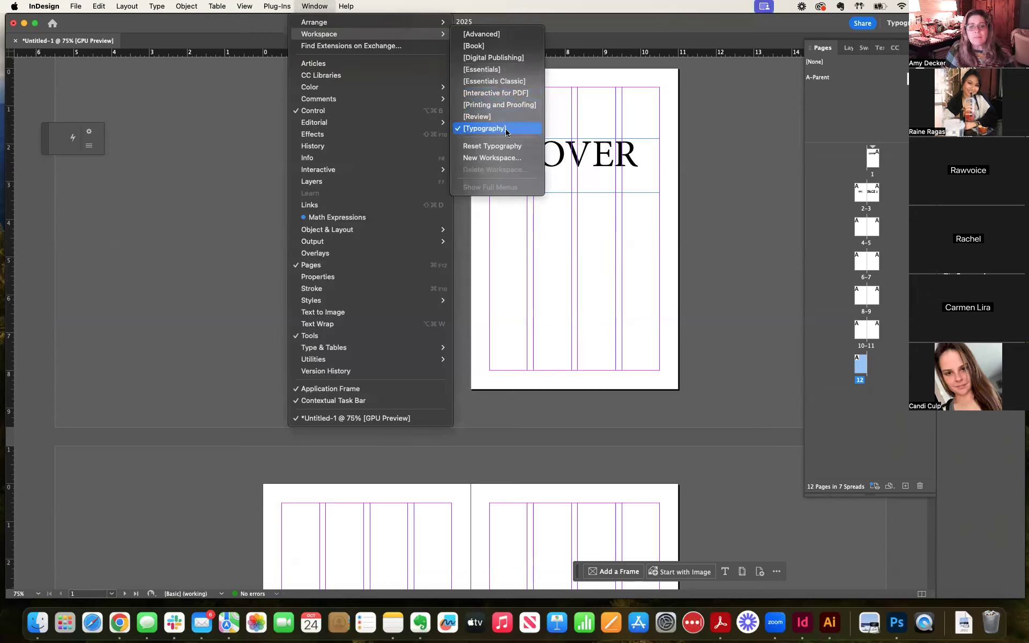
{"action": "left_click", "coordinate": [500, 128]}
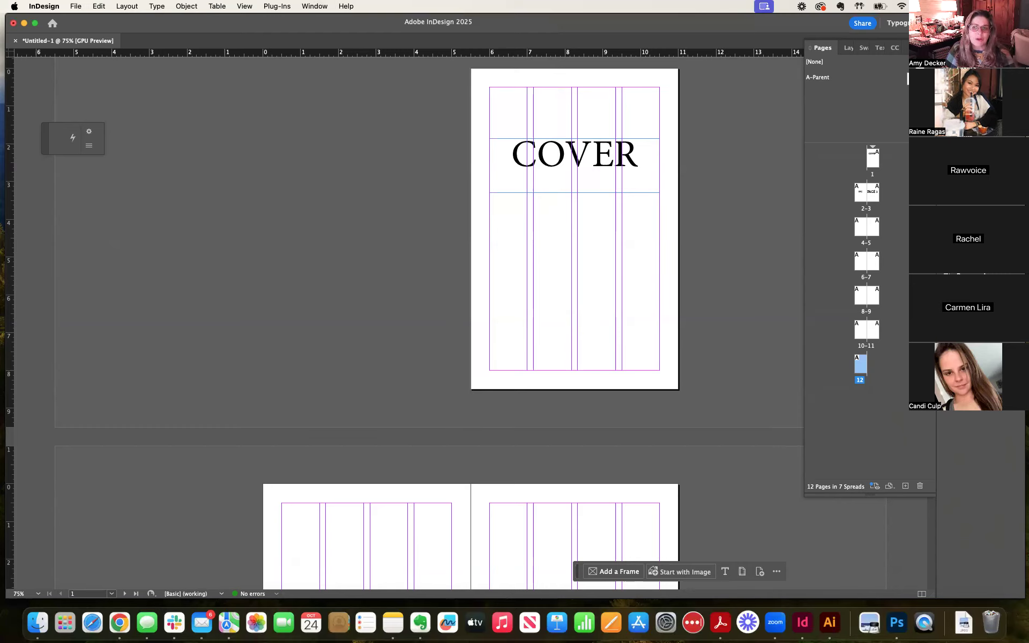
Step: Examine the column guides on every spread, from the cover to the last pages and back
{"action": "left_click", "coordinate": [708, 144]}
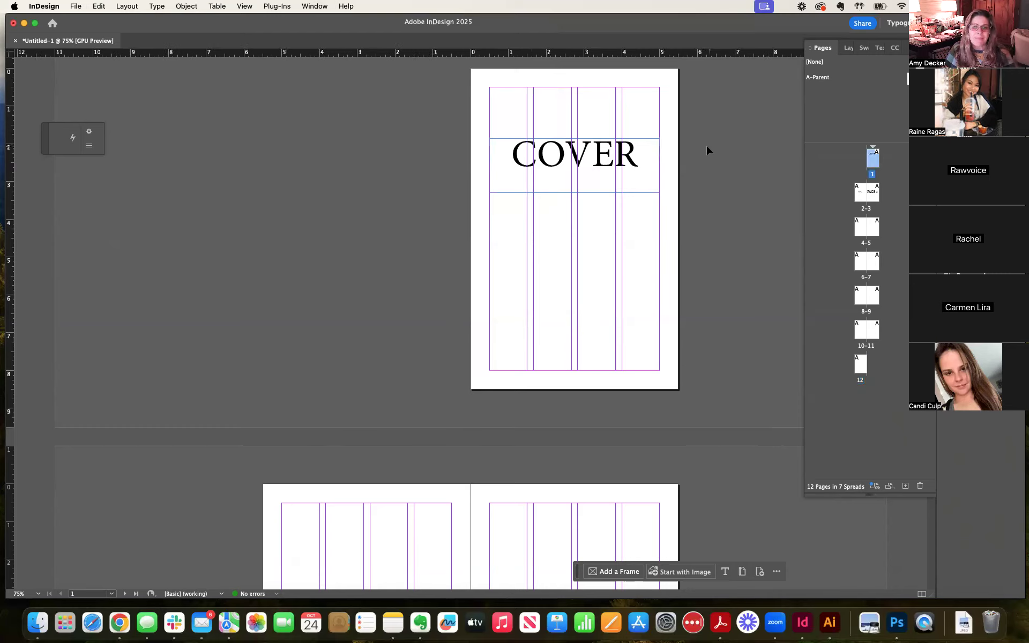
{"action": "scroll", "coordinate": [334, 182], "scroll_direction": "down", "scroll_amount": 3}
{"action": "scroll", "coordinate": [335, 185], "scroll_direction": "down", "scroll_amount": 20}
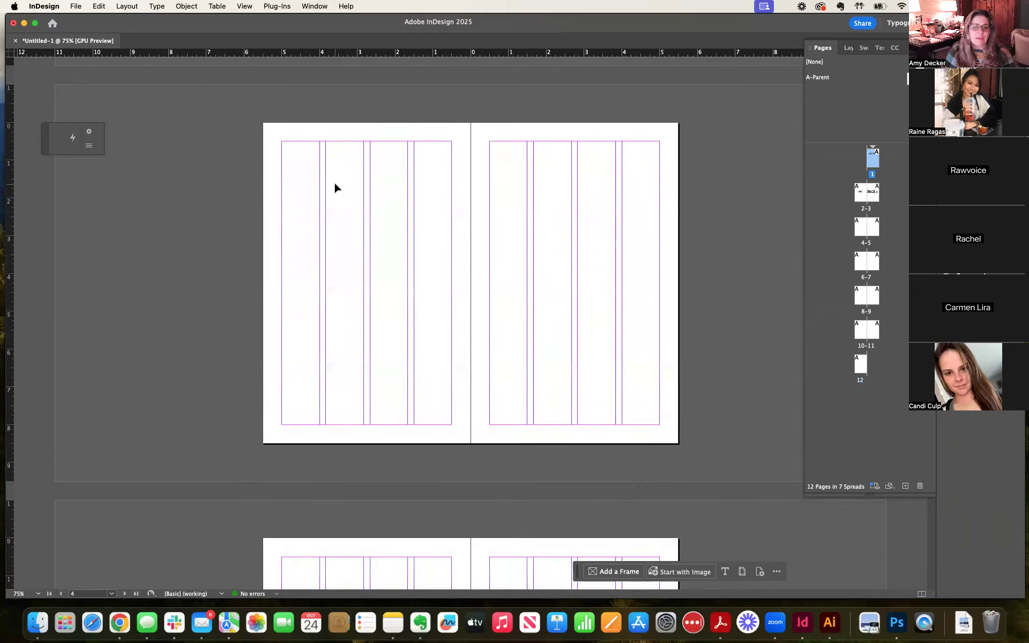
{"action": "scroll", "coordinate": [335, 187], "scroll_direction": "down", "scroll_amount": 10}
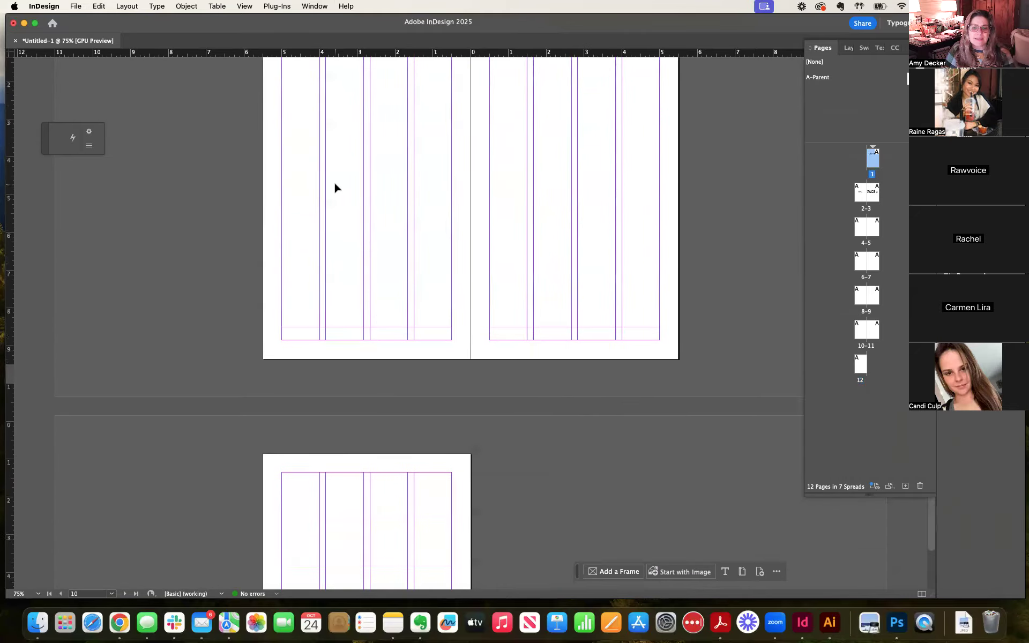
{"action": "scroll", "coordinate": [335, 188], "scroll_direction": "up", "scroll_amount": 20}
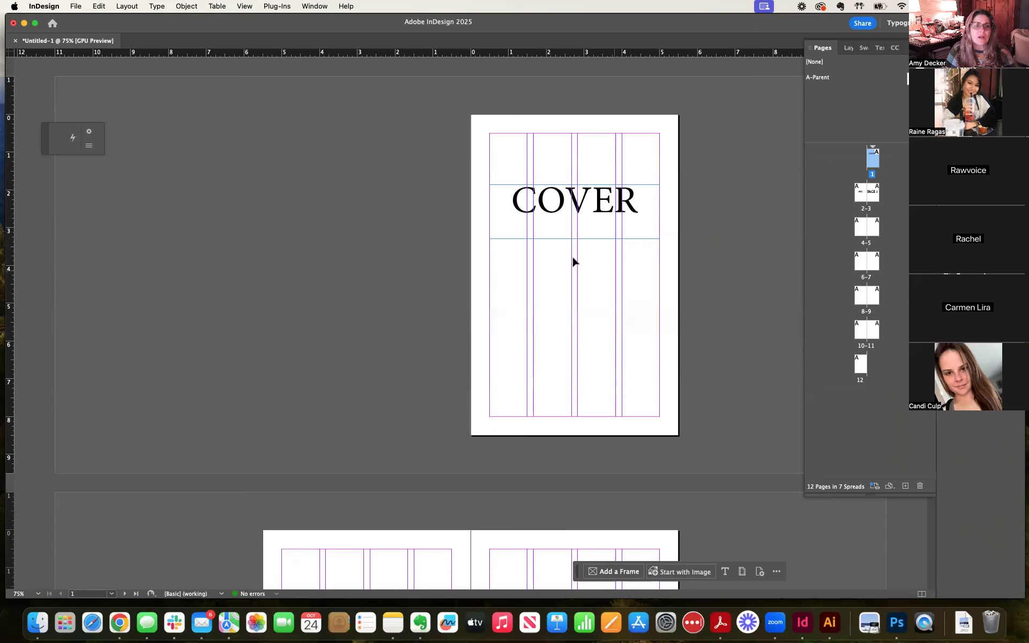
Step: Set the cover page's grid to 6 columns with a 0.125 in gutter in Margins and Columns
{"action": "left_click", "coordinate": [185, 7]}
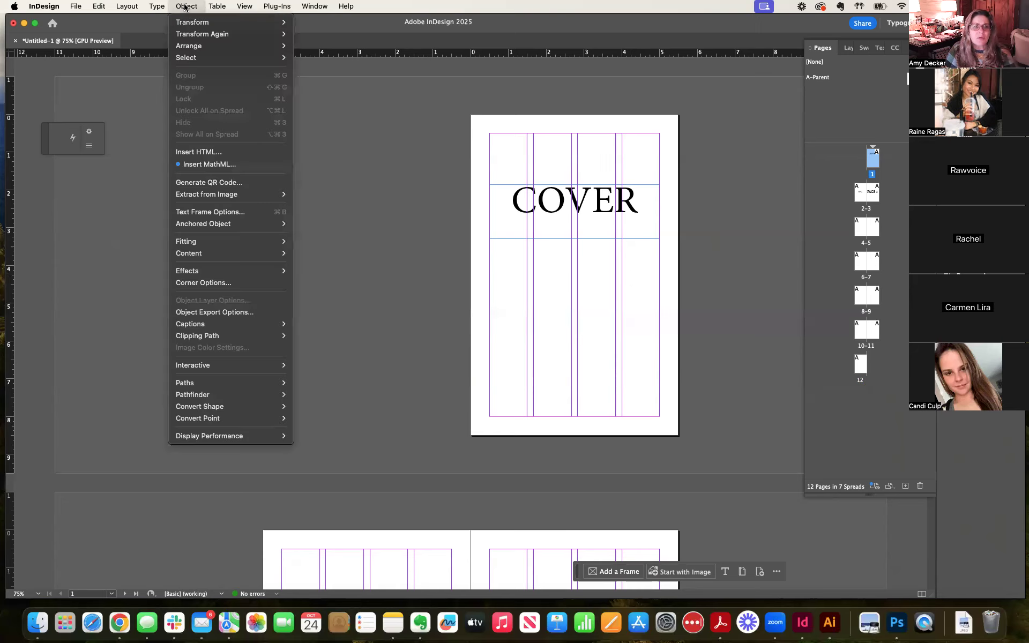
{"action": "mouse_move", "coordinate": [161, 6]}
{"action": "mouse_move", "coordinate": [127, 6]}
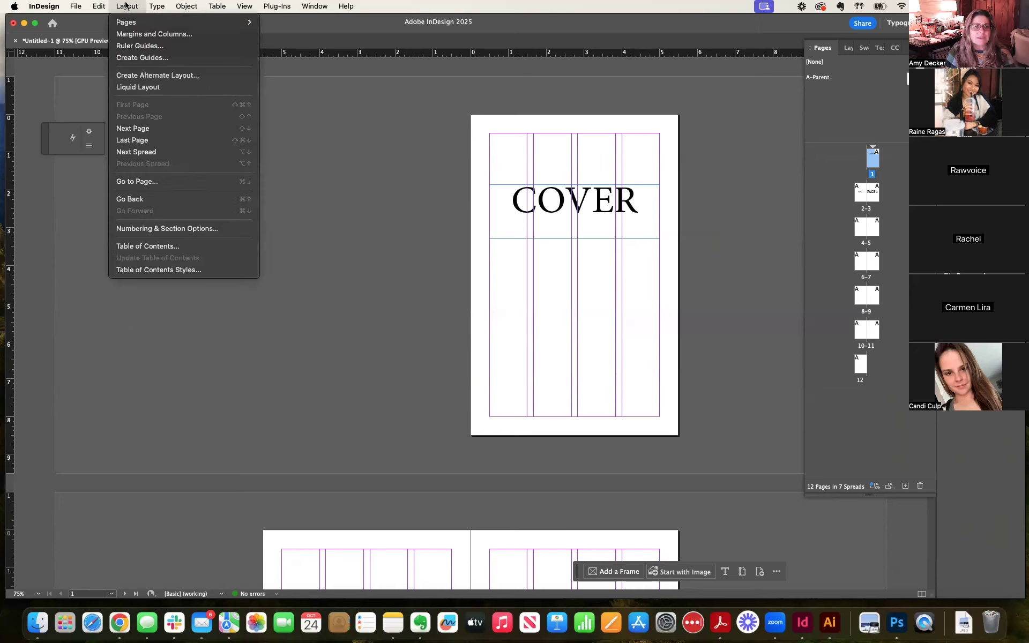
{"action": "left_click", "coordinate": [140, 36]}
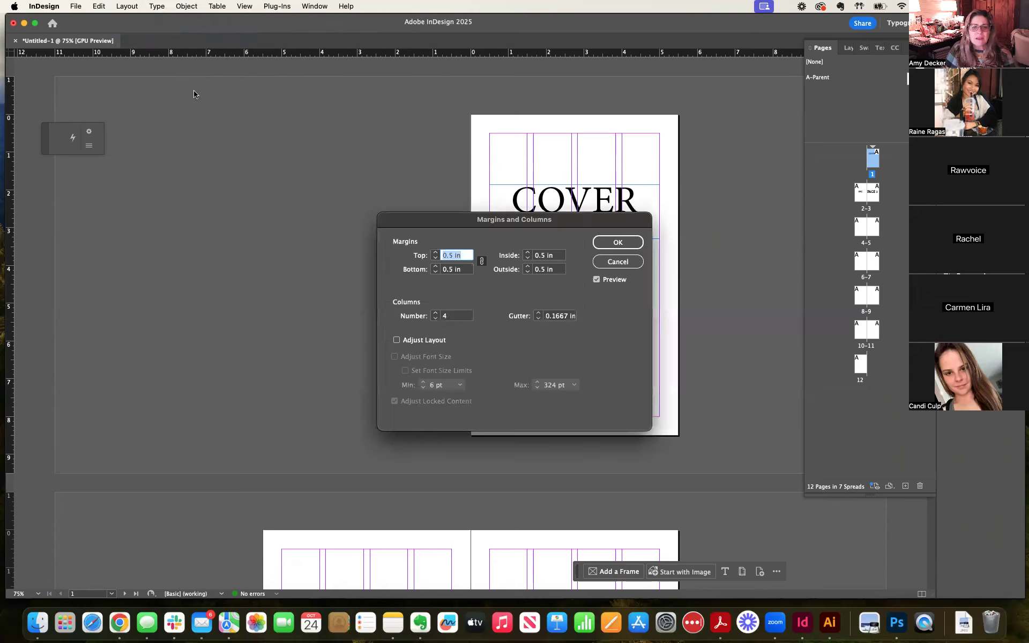
{"action": "left_click", "coordinate": [435, 313]}
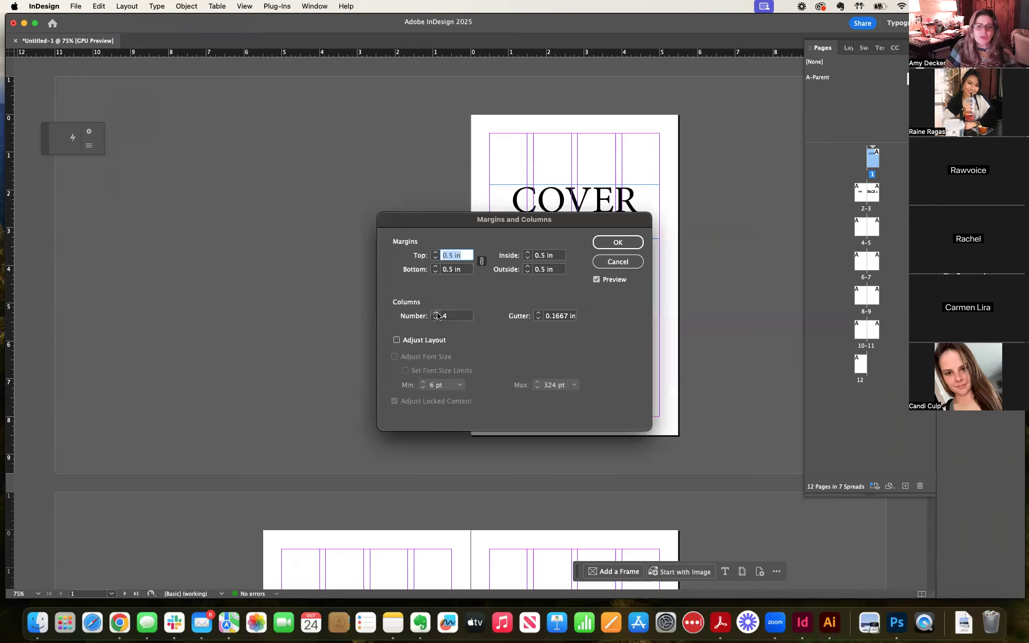
{"action": "left_click_drag", "start_coordinate": [516, 220], "coordinate": [303, 137]}
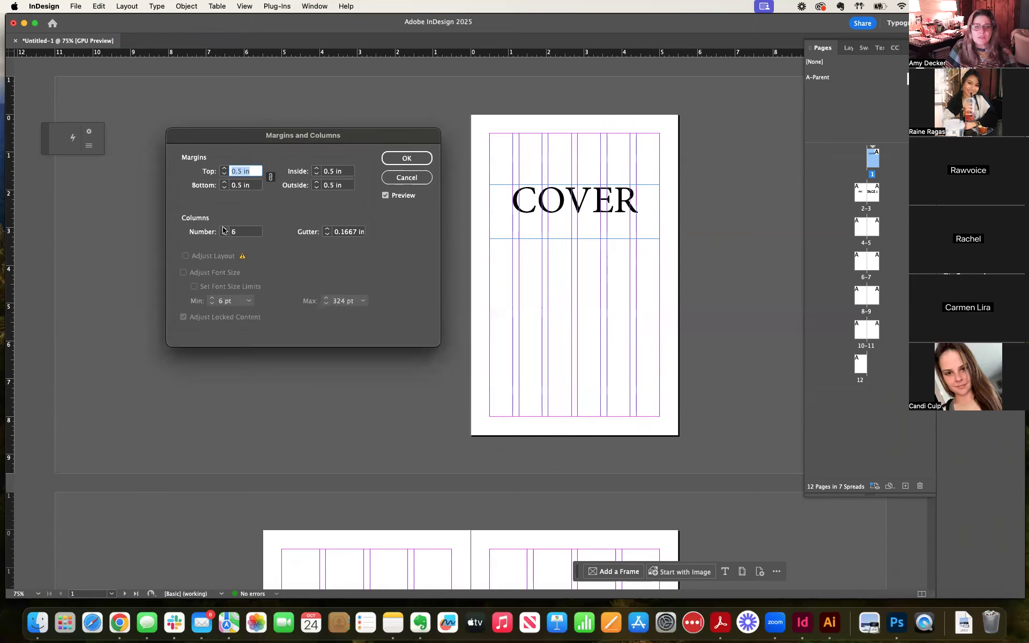
{"action": "left_click", "coordinate": [328, 234]}
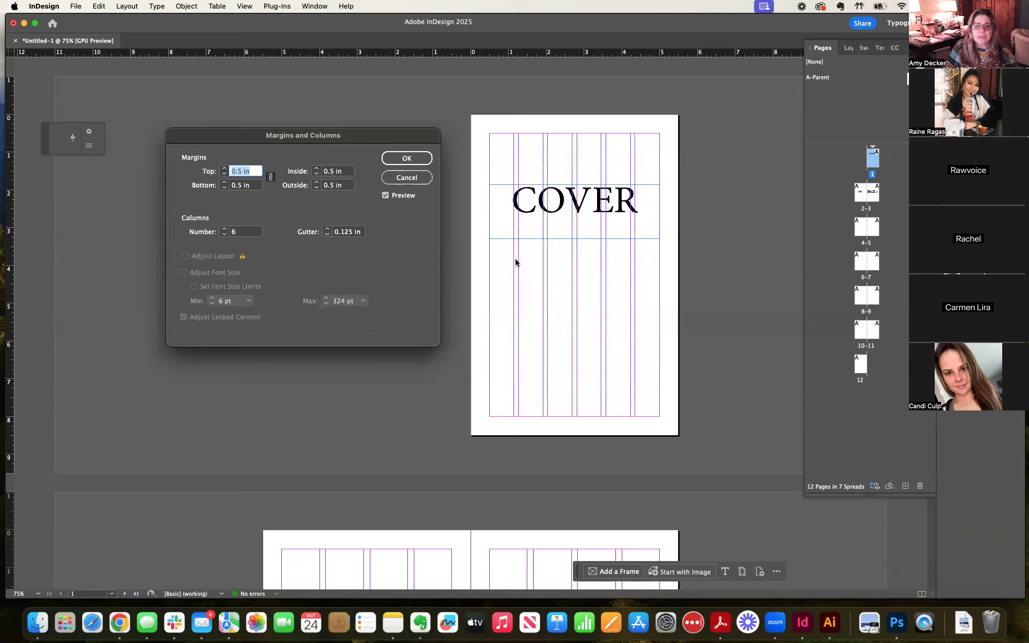
Step: Reduce the number of columns on the cover page to 4
{"action": "left_click", "coordinate": [224, 229]}
{"action": "left_click", "coordinate": [225, 235]}
{"action": "left_click", "coordinate": [225, 235]}
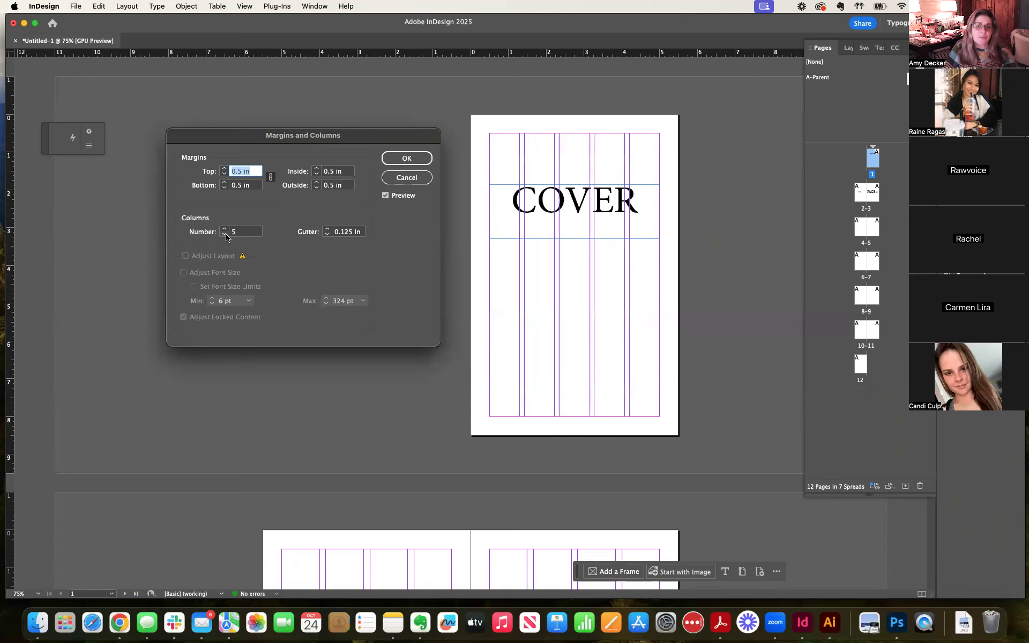
{"action": "left_click", "coordinate": [225, 235]}
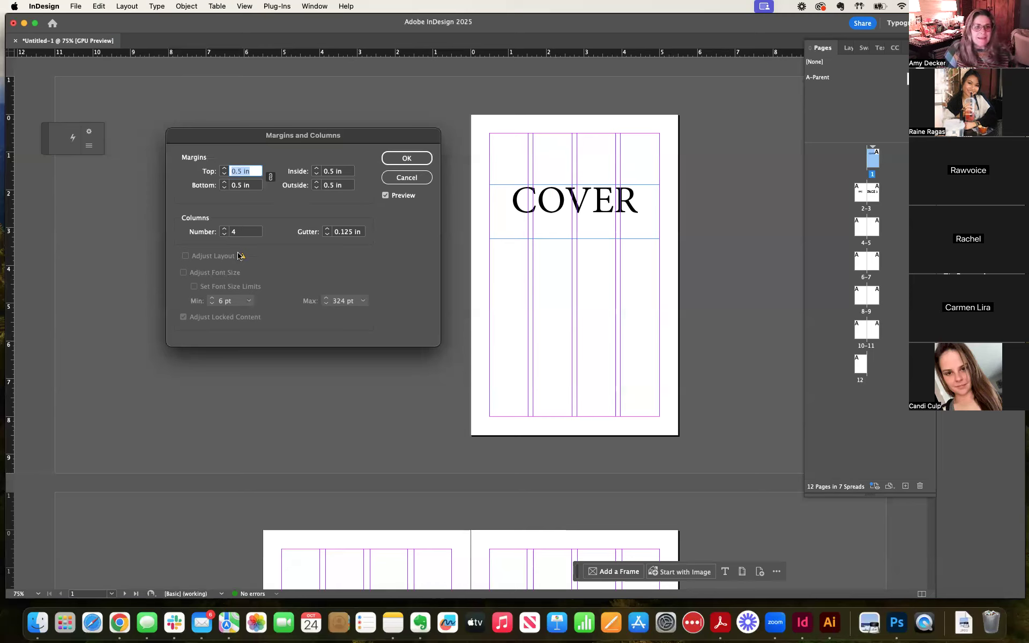
Step: Preview the cover grid with 5 and 3 columns, and apply the settings with 4 columns
{"action": "left_click", "coordinate": [224, 230]}
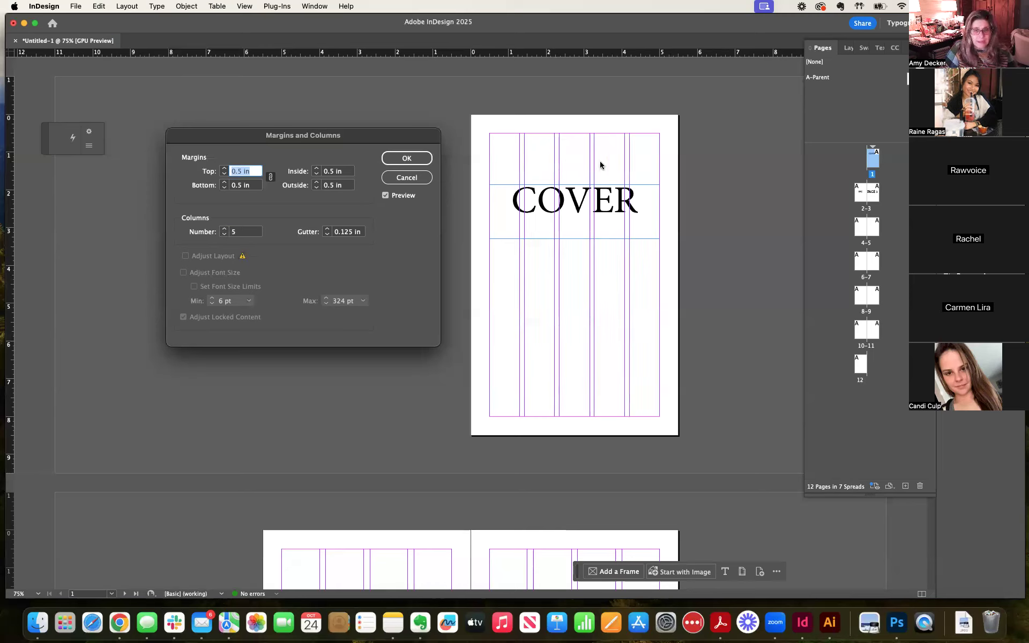
{"action": "left_click", "coordinate": [224, 234]}
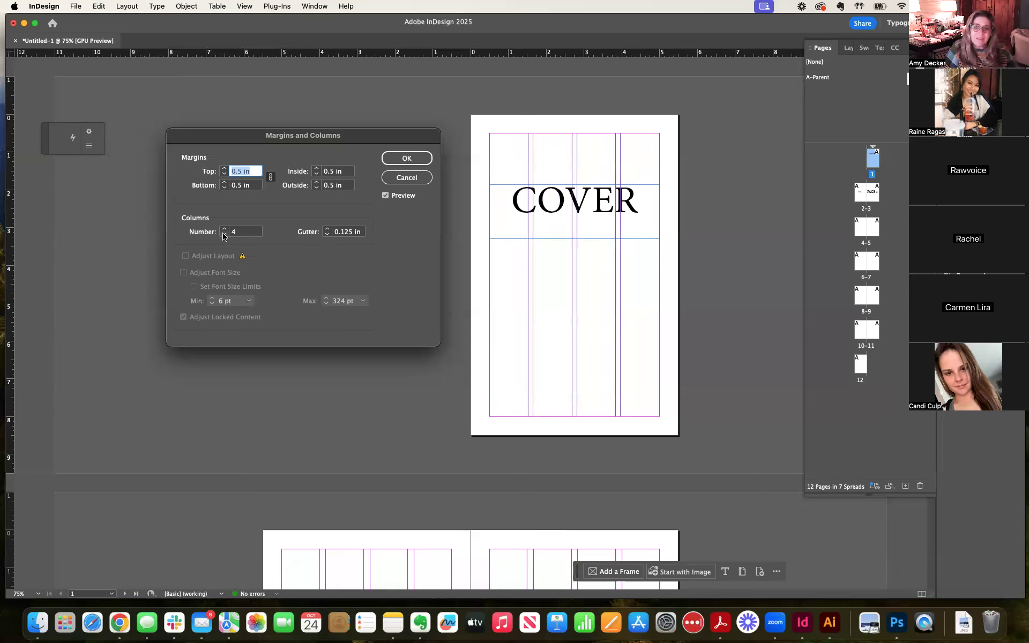
{"action": "left_click", "coordinate": [225, 229]}
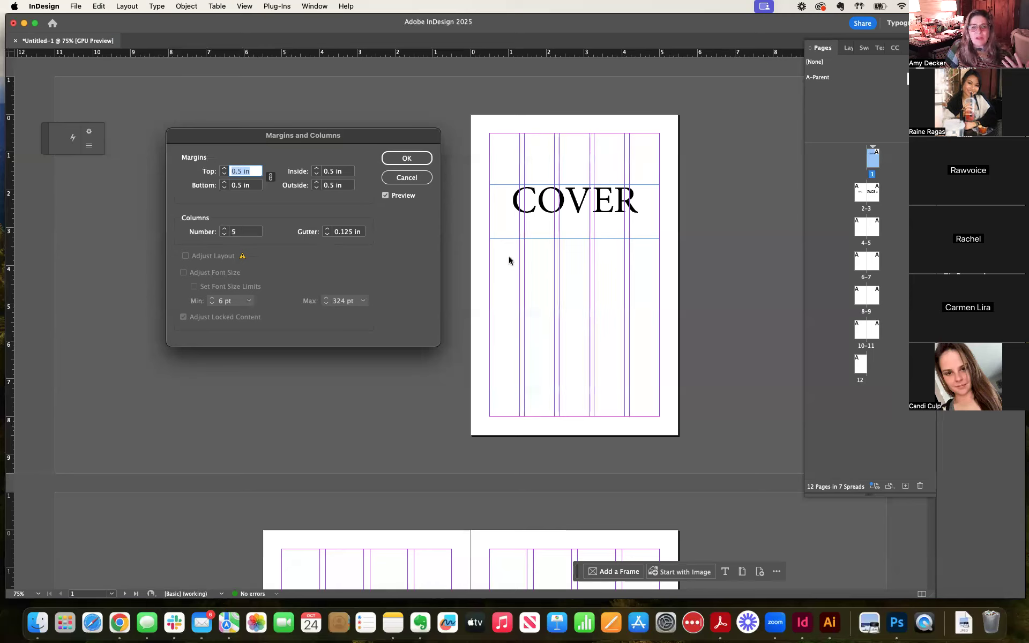
{"action": "left_click", "coordinate": [224, 235]}
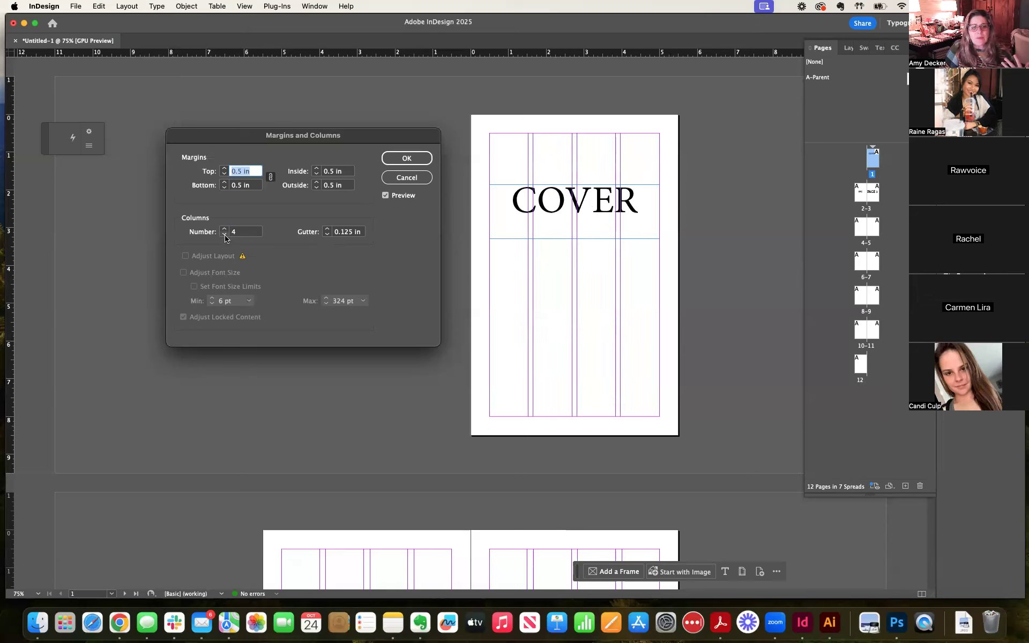
{"action": "left_click", "coordinate": [224, 234]}
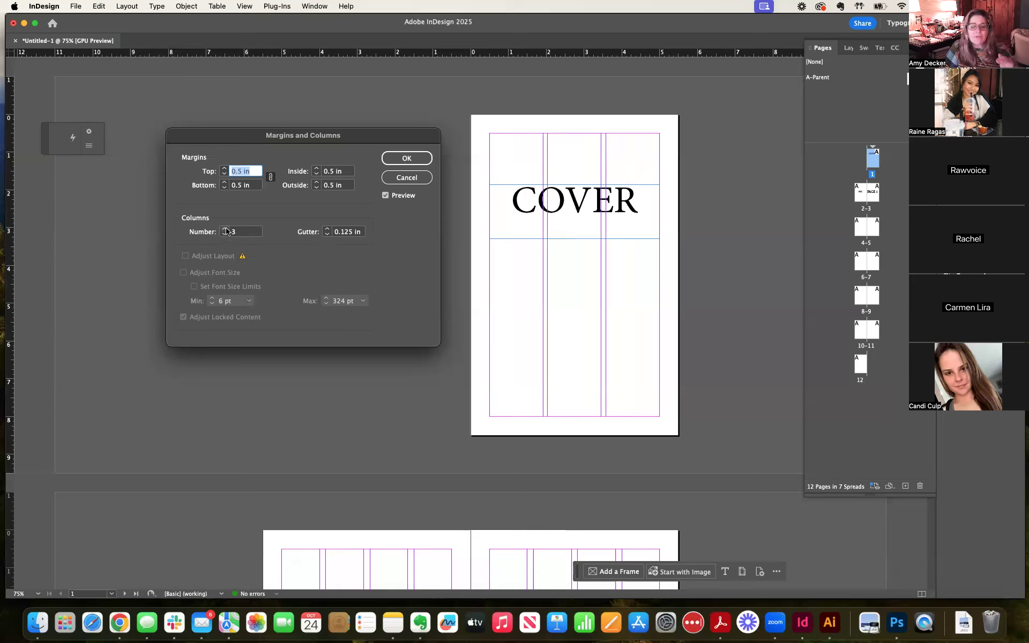
{"action": "left_click", "coordinate": [224, 229]}
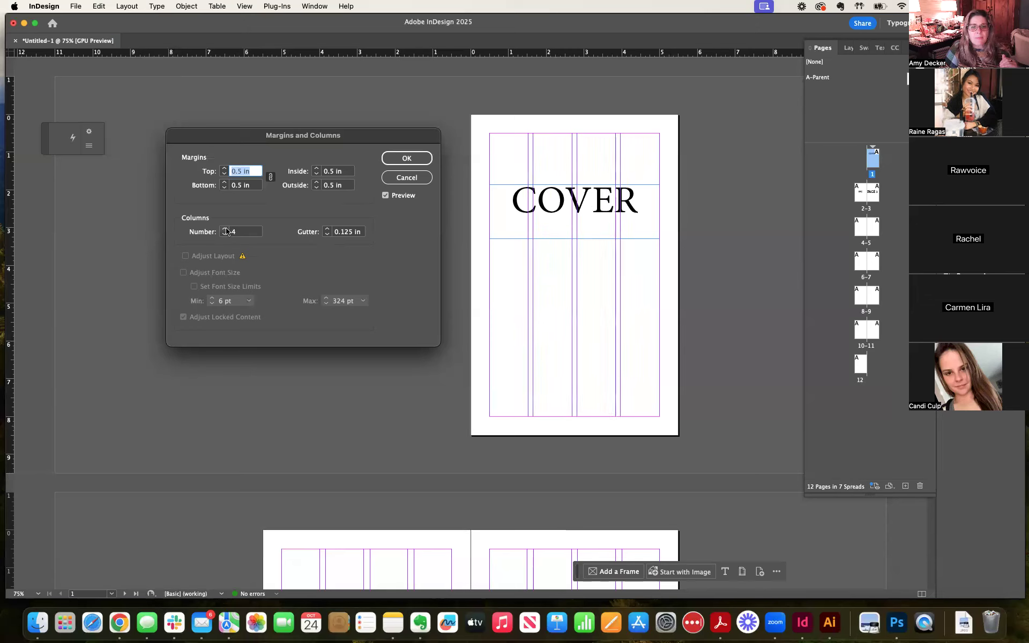
{"action": "left_click", "coordinate": [420, 158]}
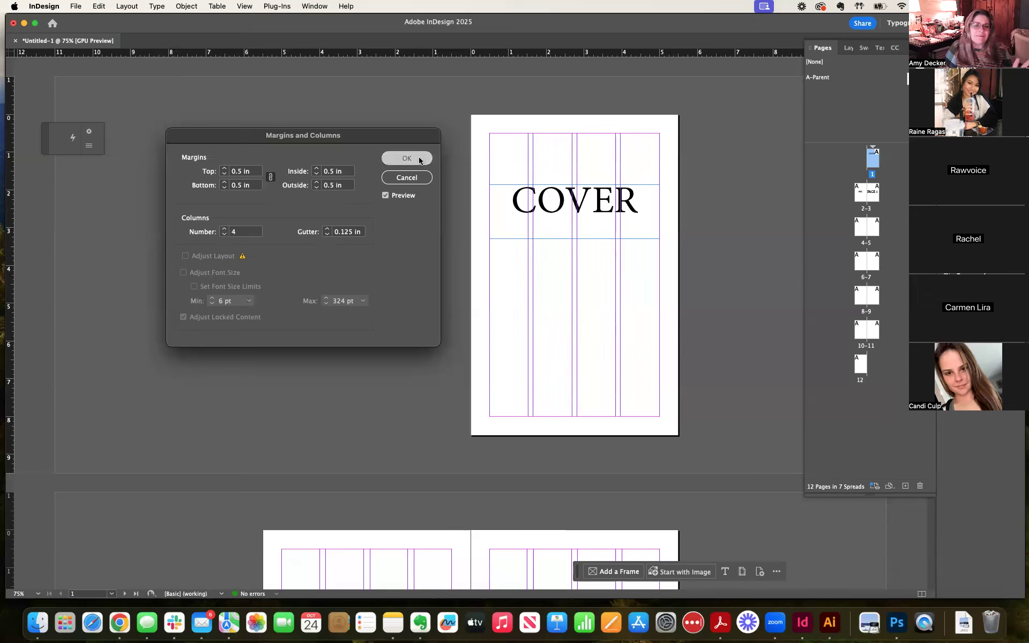
Step: Review the column guides on the inner spreads against the cover's grid and return to the cover
{"action": "scroll", "coordinate": [412, 173], "scroll_direction": "down", "scroll_amount": 10}
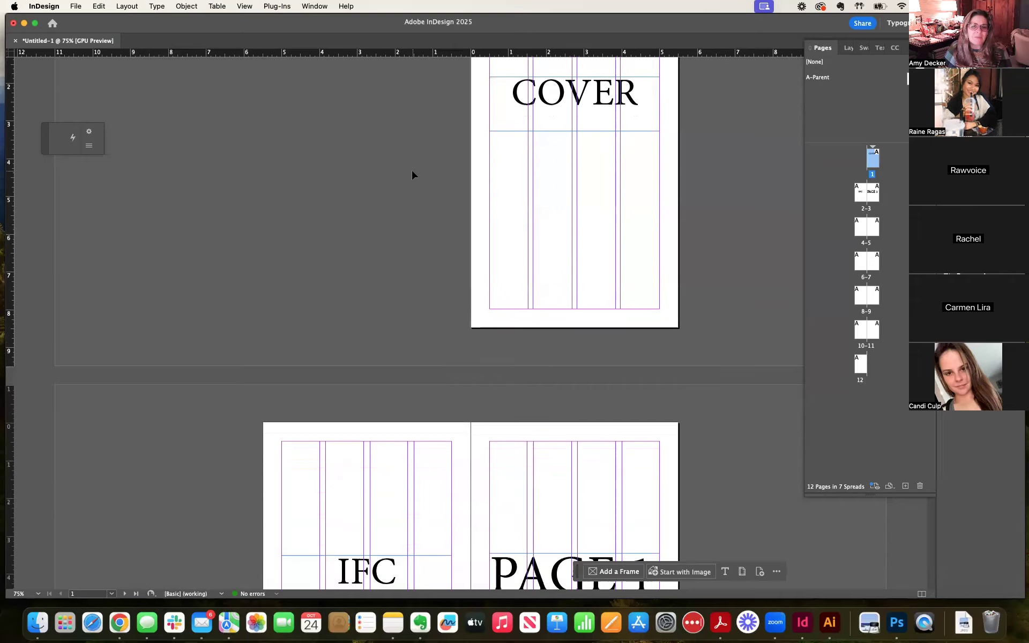
{"action": "scroll", "coordinate": [412, 175], "scroll_direction": "down", "scroll_amount": 10}
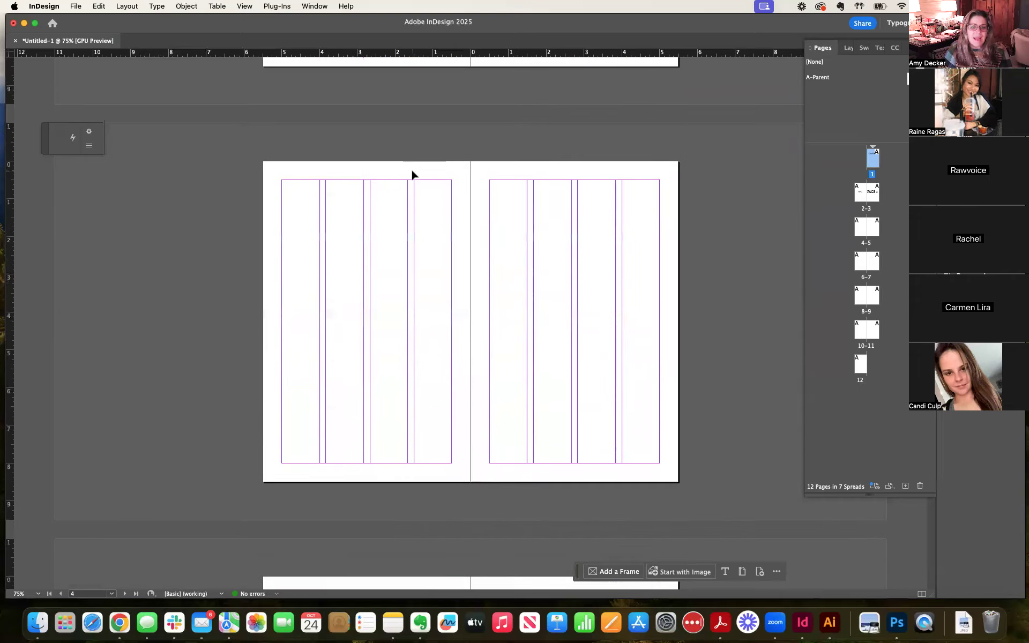
{"action": "scroll", "coordinate": [412, 174], "scroll_direction": "down", "scroll_amount": 10}
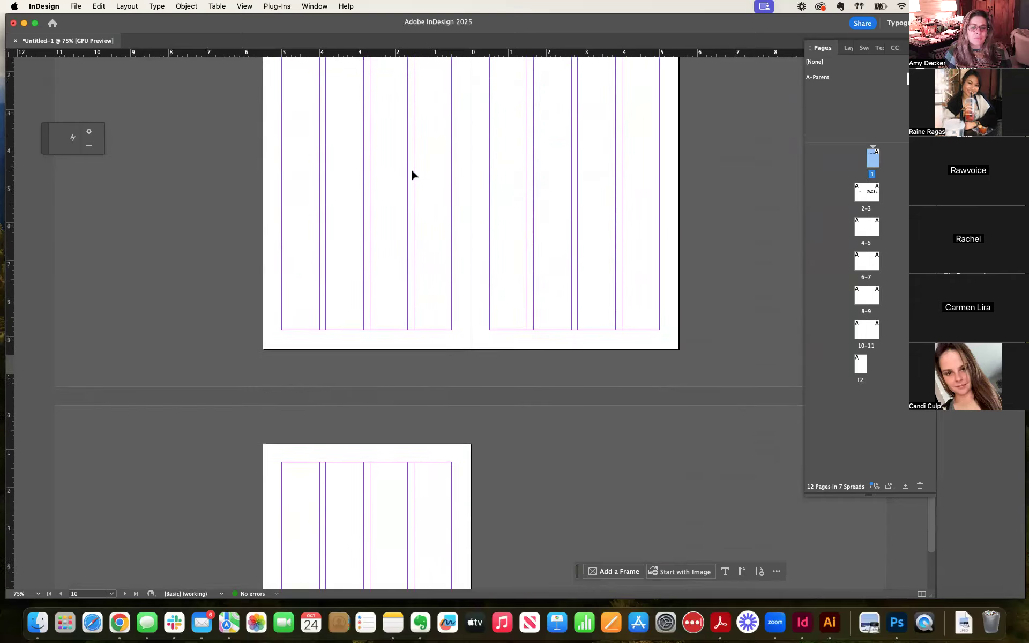
{"action": "scroll", "coordinate": [412, 174], "scroll_direction": "up", "scroll_amount": 20}
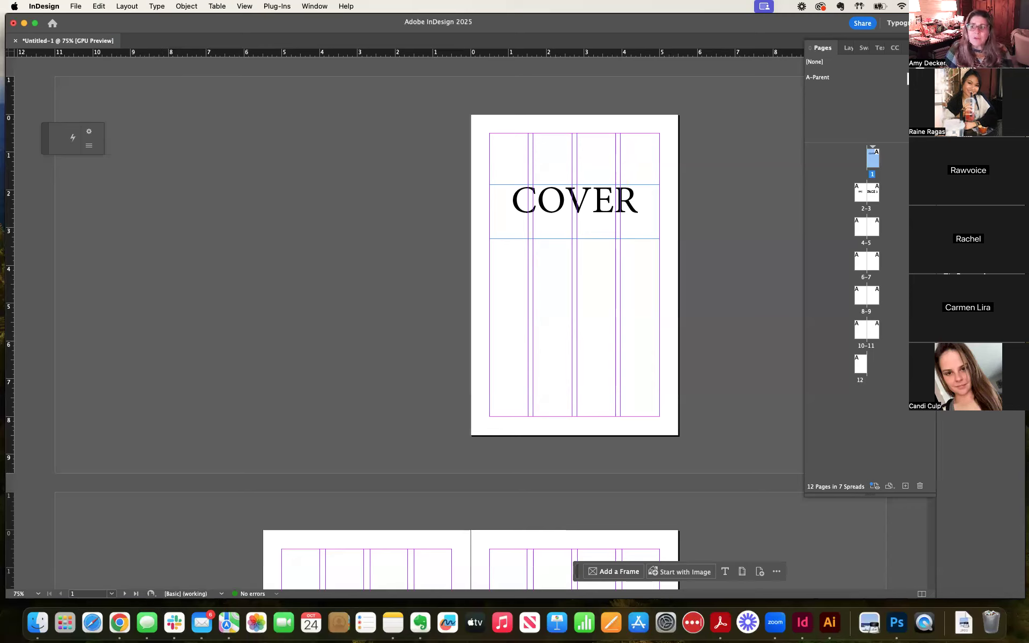
Step: Draw a black-filled rectangle across the upper half of the cover, extending slightly past its top and side edges
{"action": "left_click_drag", "start_coordinate": [244, 87], "coordinate": [135, 111]}
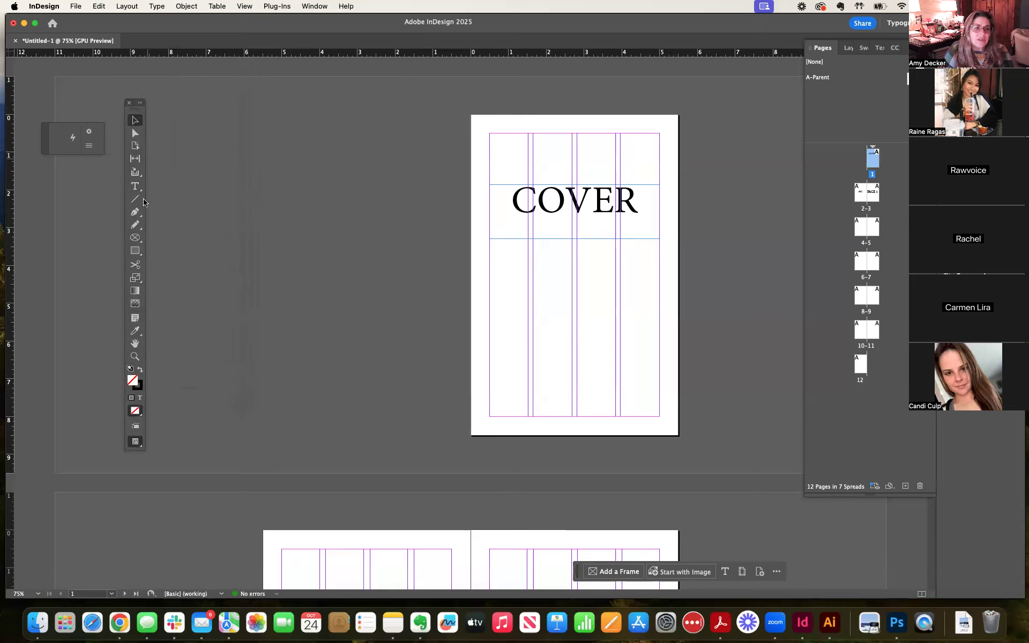
{"action": "left_click", "coordinate": [135, 251]}
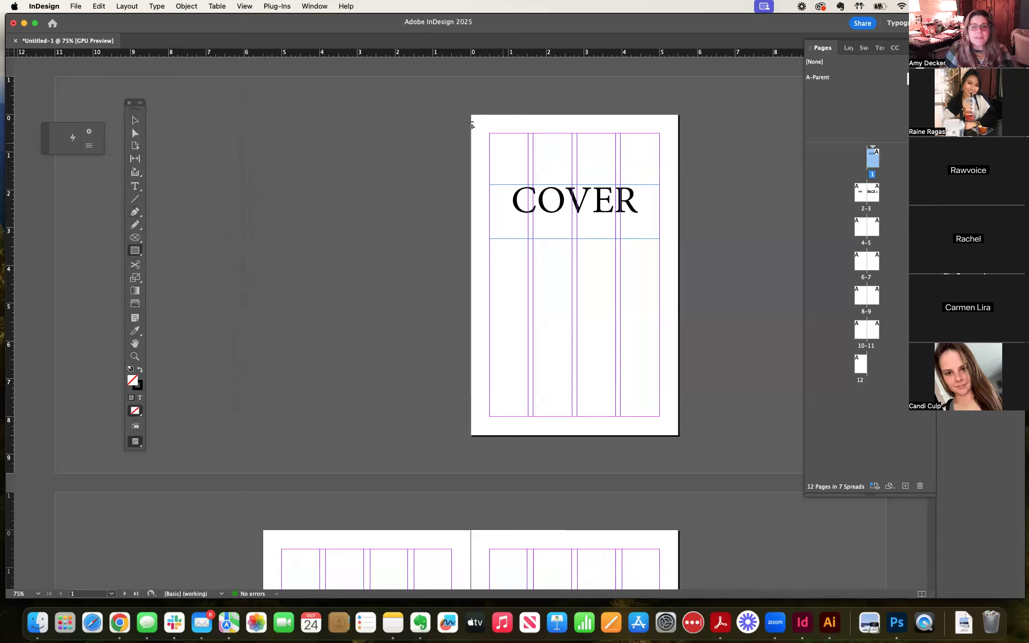
{"action": "left_click_drag", "start_coordinate": [462, 108], "coordinate": [684, 280]}
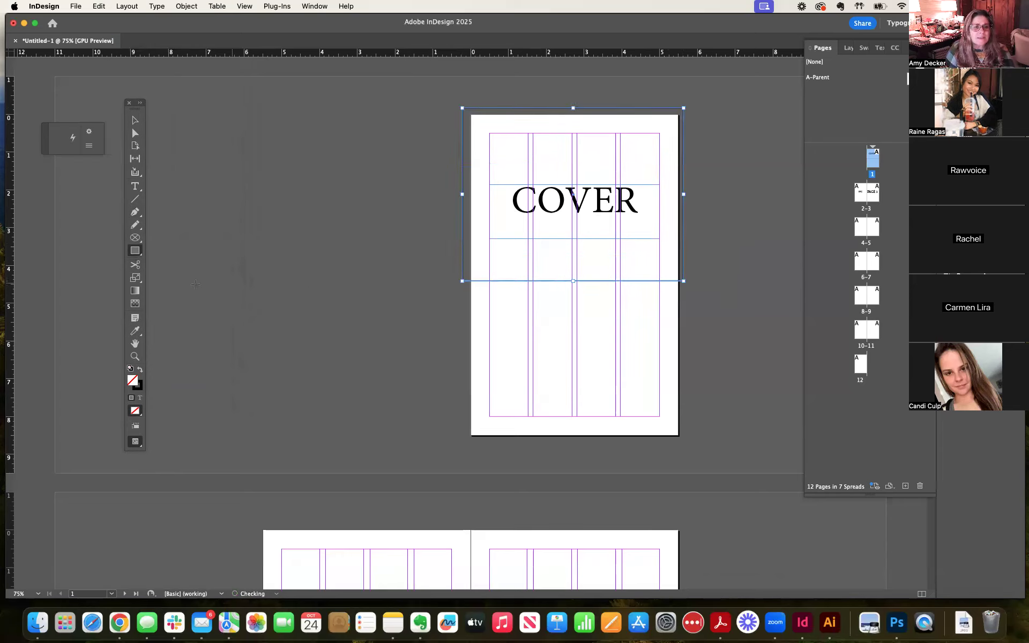
{"action": "left_click", "coordinate": [140, 369]}
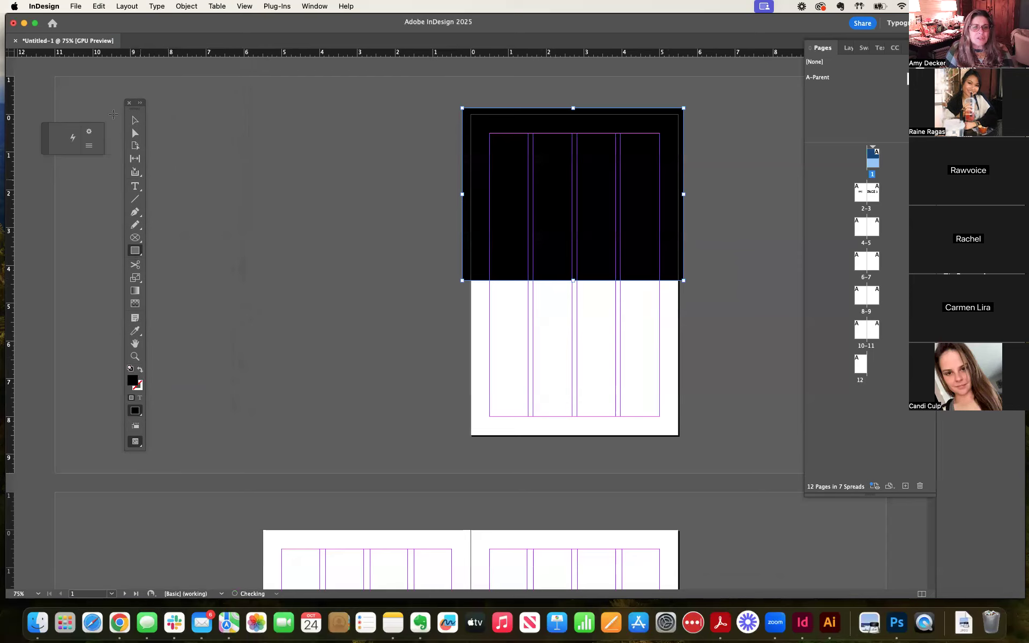
Step: Change the rectangle's fill to green #23a988 and move it to the lower half of the cover, past the bottom edge
{"action": "left_click", "coordinate": [141, 125]}
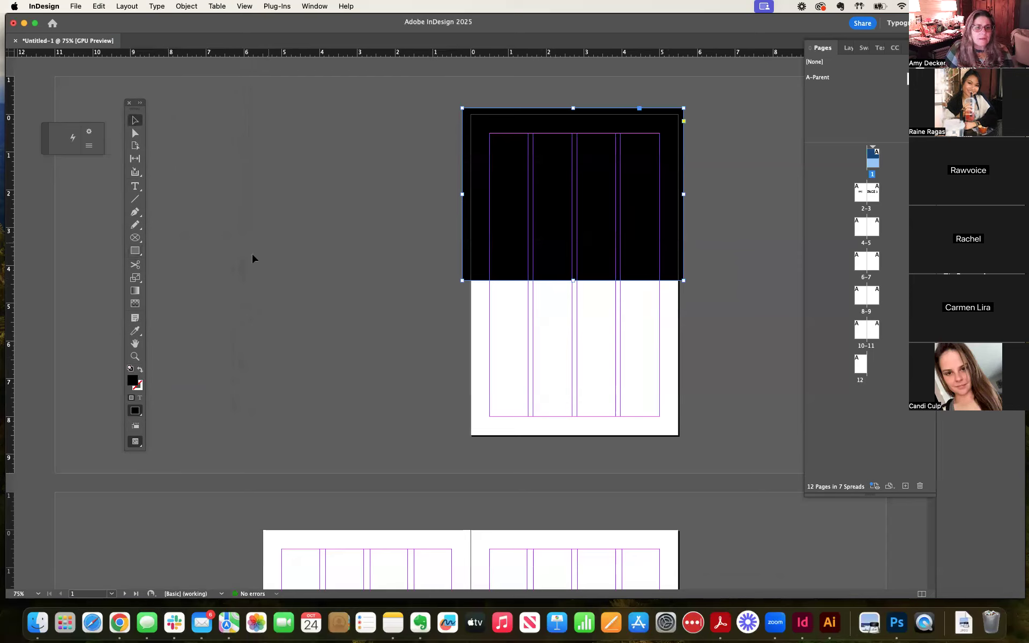
{"action": "left_click", "coordinate": [445, 310]}
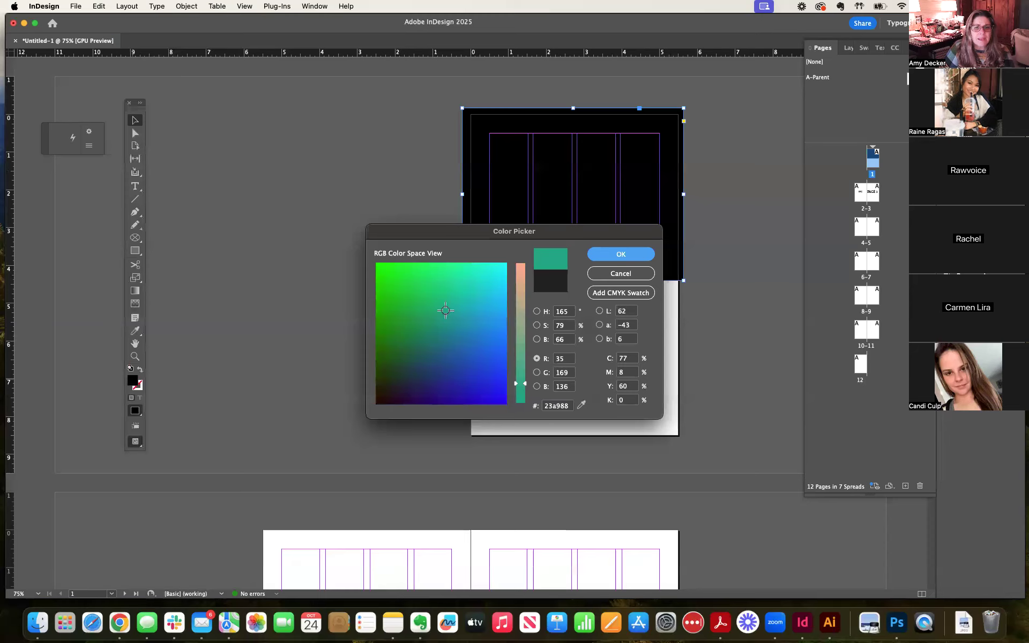
{"action": "left_click", "coordinate": [624, 257]}
{"action": "left_click_drag", "start_coordinate": [552, 155], "coordinate": [561, 317]}
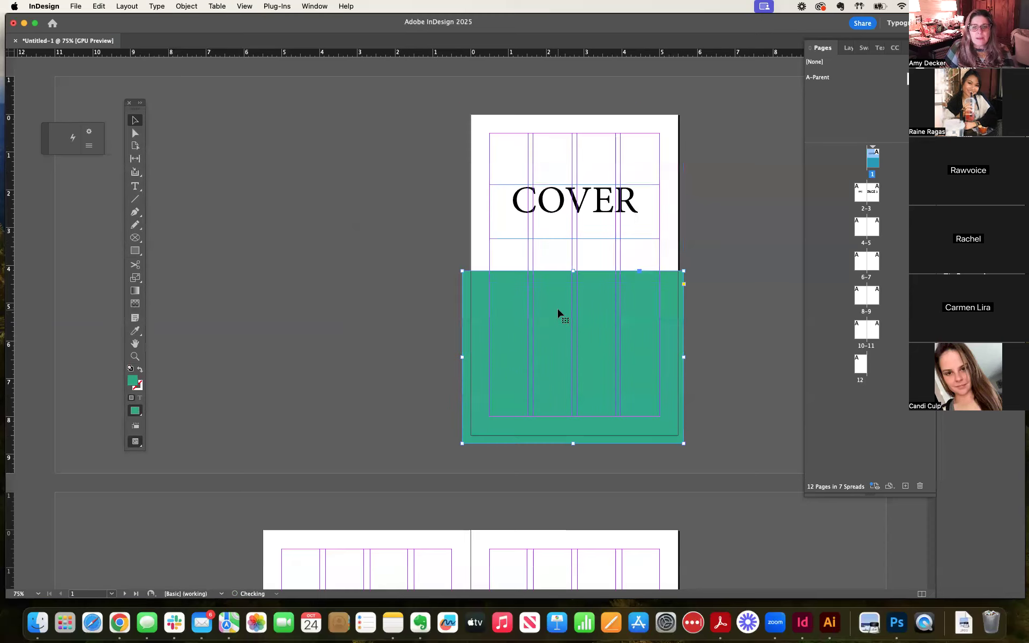
Step: Delete the green rectangle from the cover
{"action": "left_click", "coordinate": [715, 268]}
{"action": "left_click", "coordinate": [635, 318]}
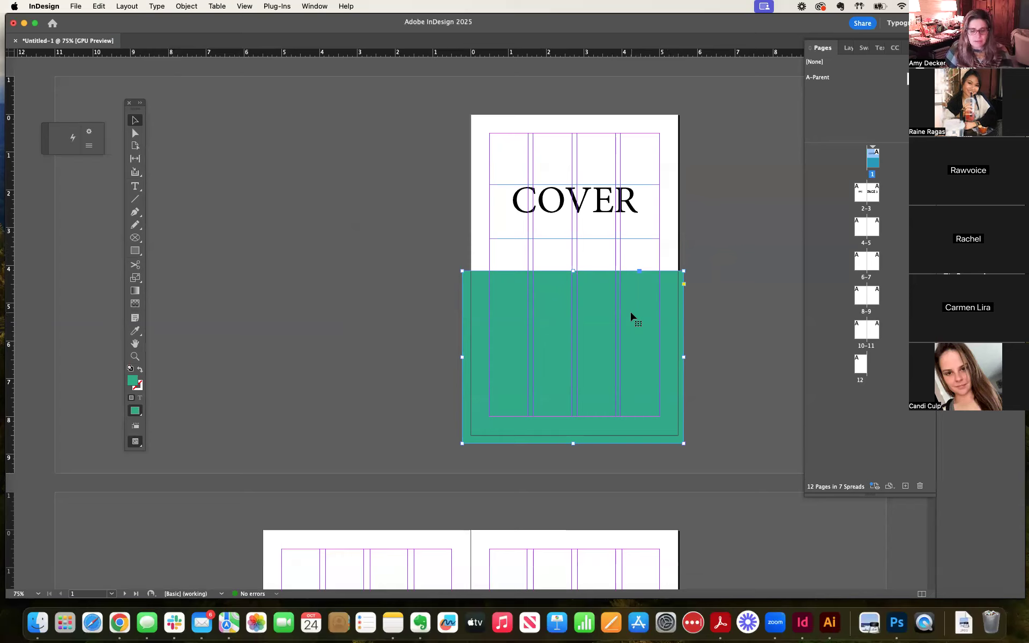
{"action": "key", "text": "Delete"}
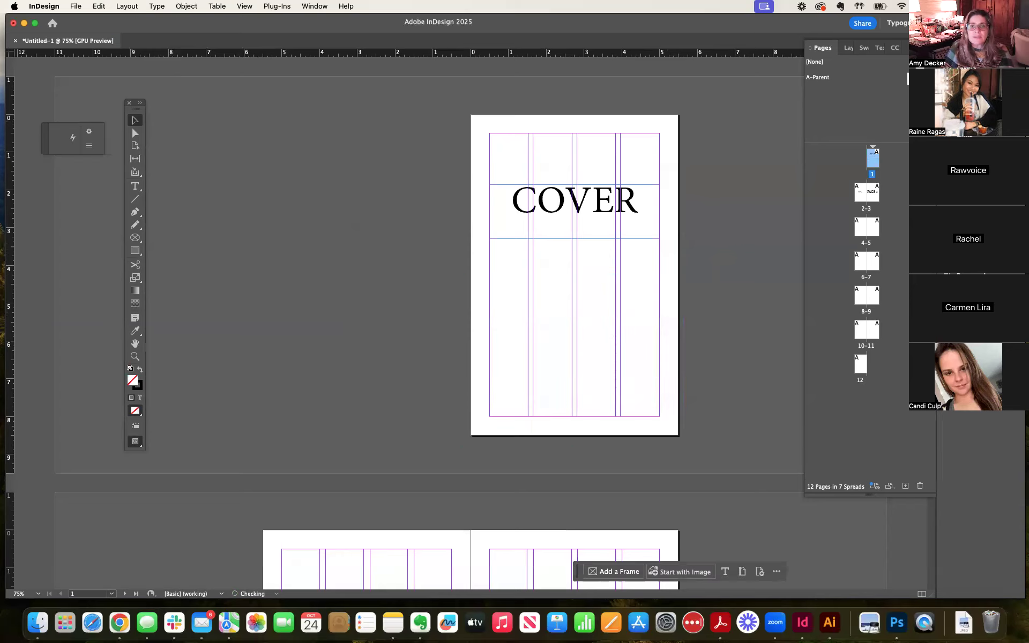
Step: Paste two copies of the green rectangle onto the A-Parent spread, one covering the lower half of each page and extending past the outer edges
{"action": "double_click", "coordinate": [906, 78]}
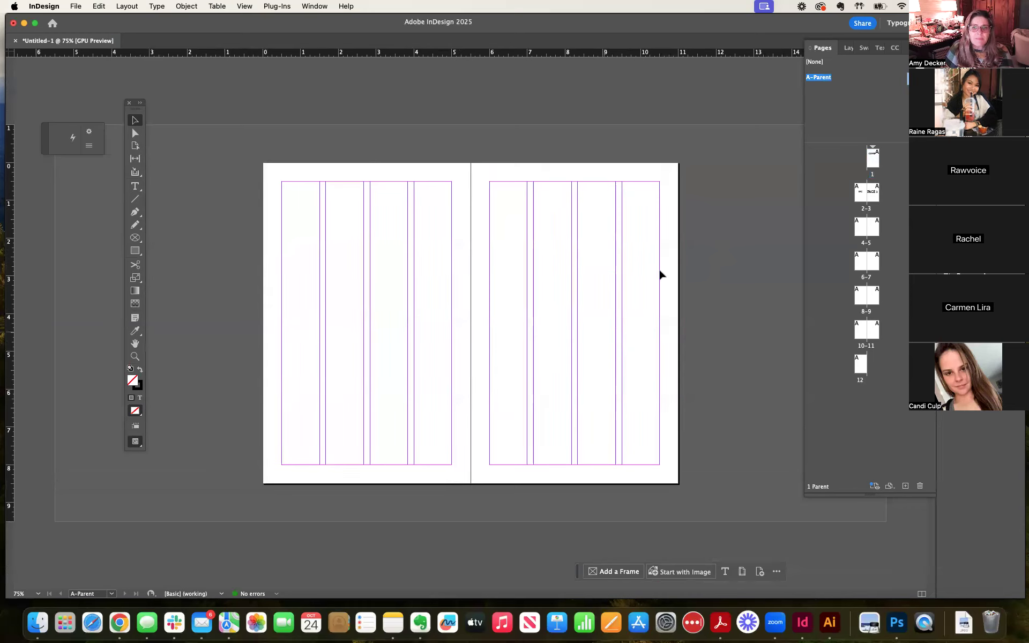
{"action": "left_click", "coordinate": [824, 47]}
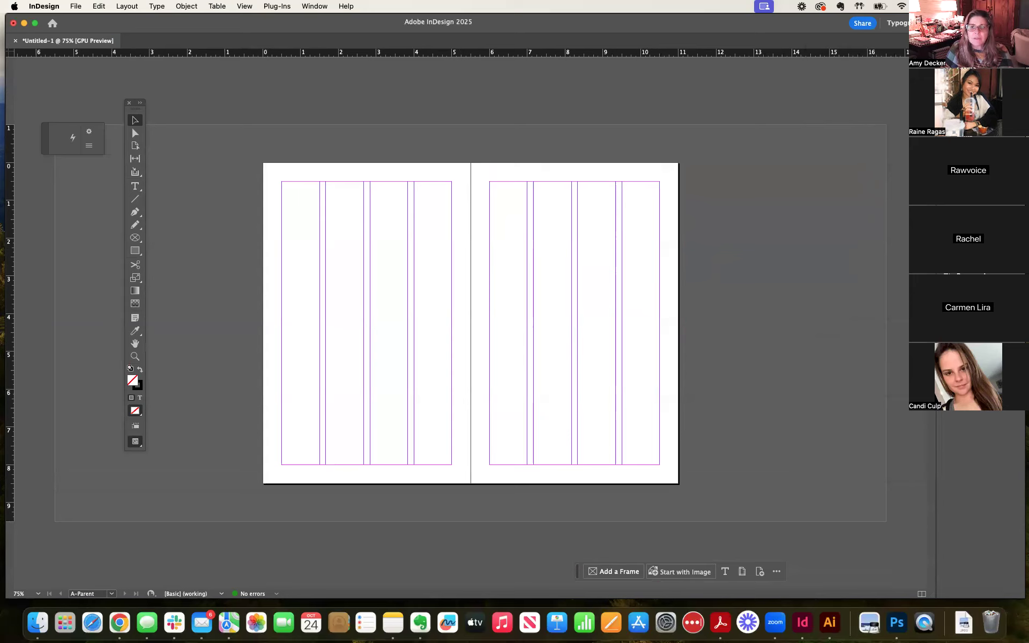
{"action": "left_click", "coordinate": [922, 78]}
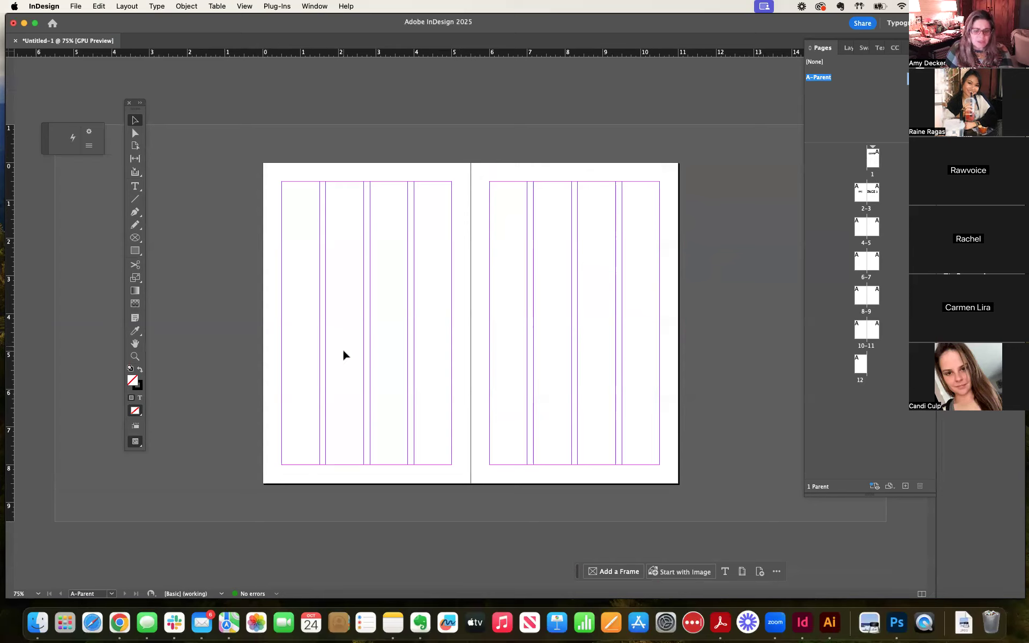
{"action": "key", "text": "super+v"}
{"action": "left_click_drag", "start_coordinate": [430, 290], "coordinate": [319, 369]}
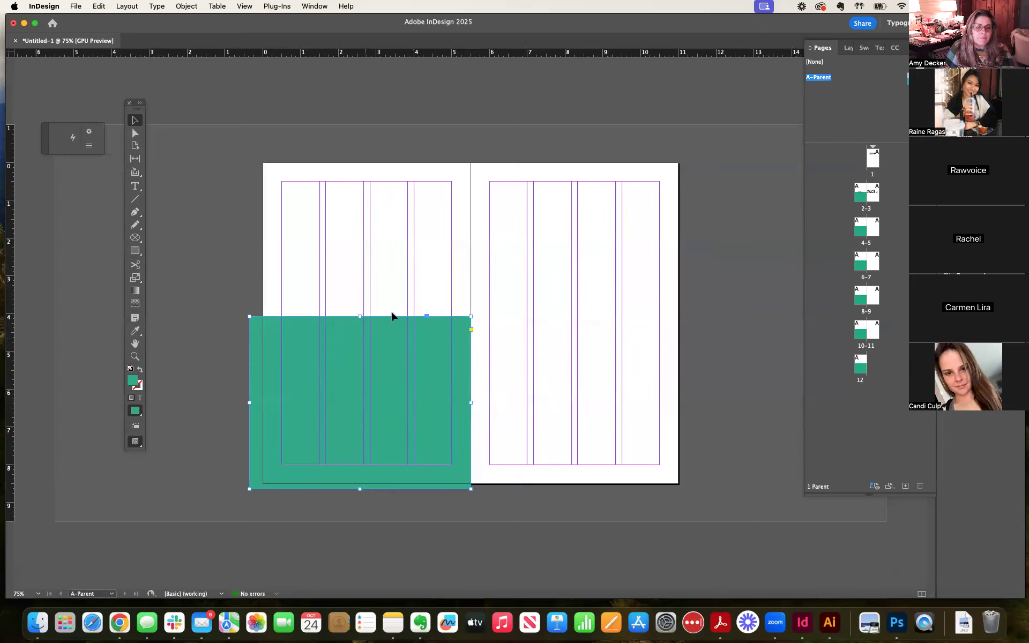
{"action": "key", "text": "super+v"}
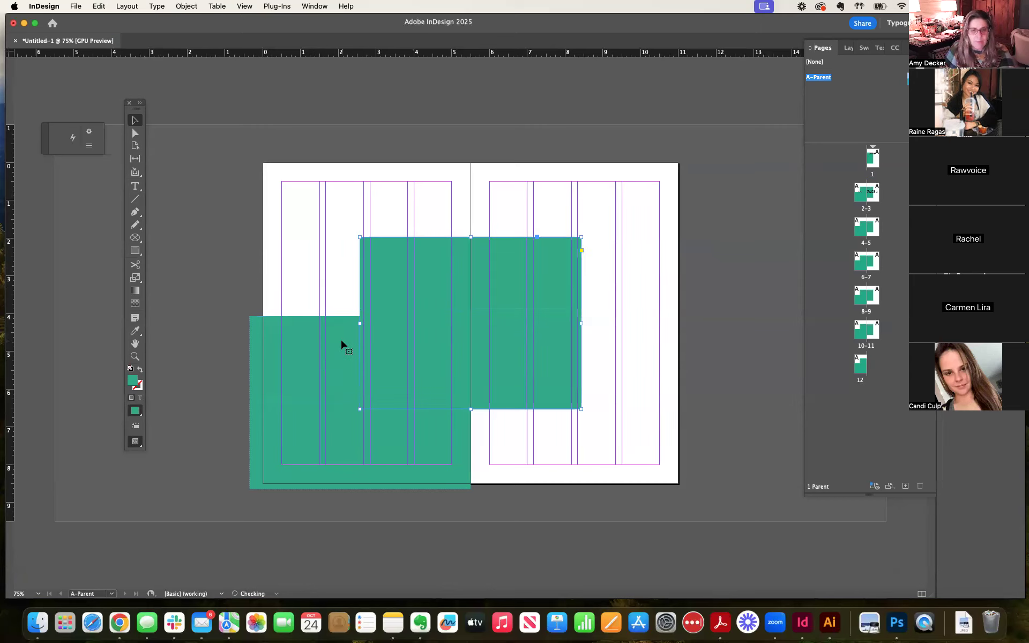
{"action": "left_click_drag", "start_coordinate": [416, 278], "coordinate": [529, 360]}
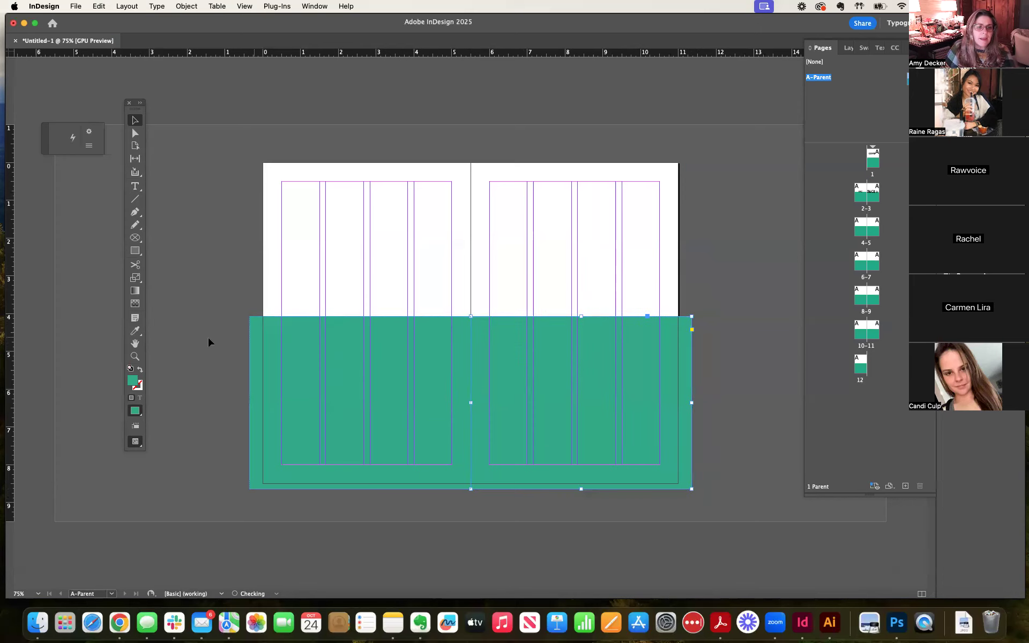
Step: Change the fill of the rectangle on the A-Parent's right page to blue #23b5de
{"action": "double_click", "coordinate": [134, 381]}
{"action": "left_click", "coordinate": [487, 309]}
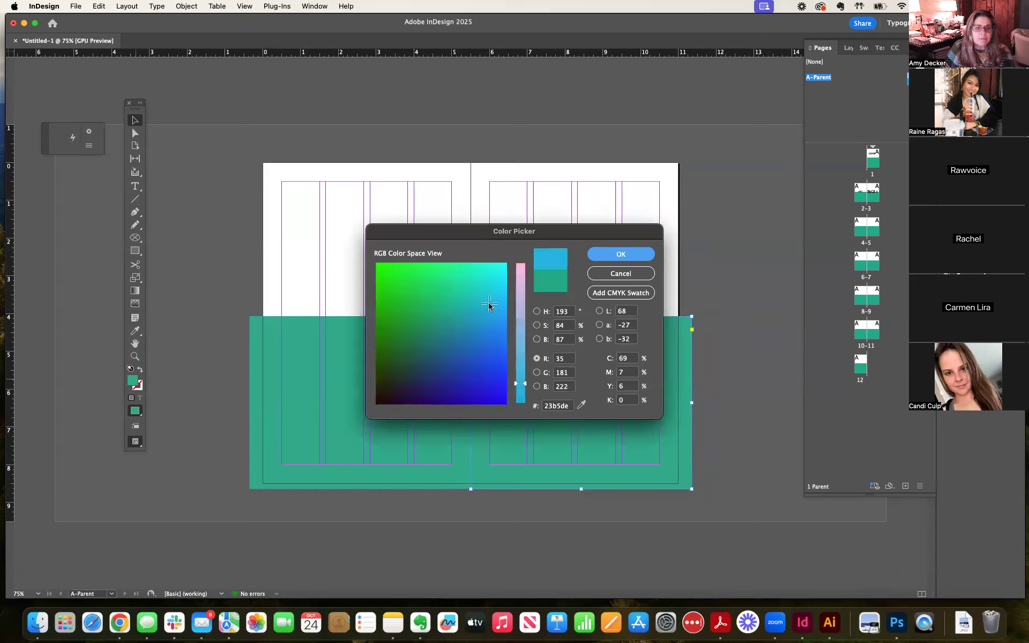
{"action": "left_click", "coordinate": [620, 254]}
{"action": "left_click", "coordinate": [728, 302]}
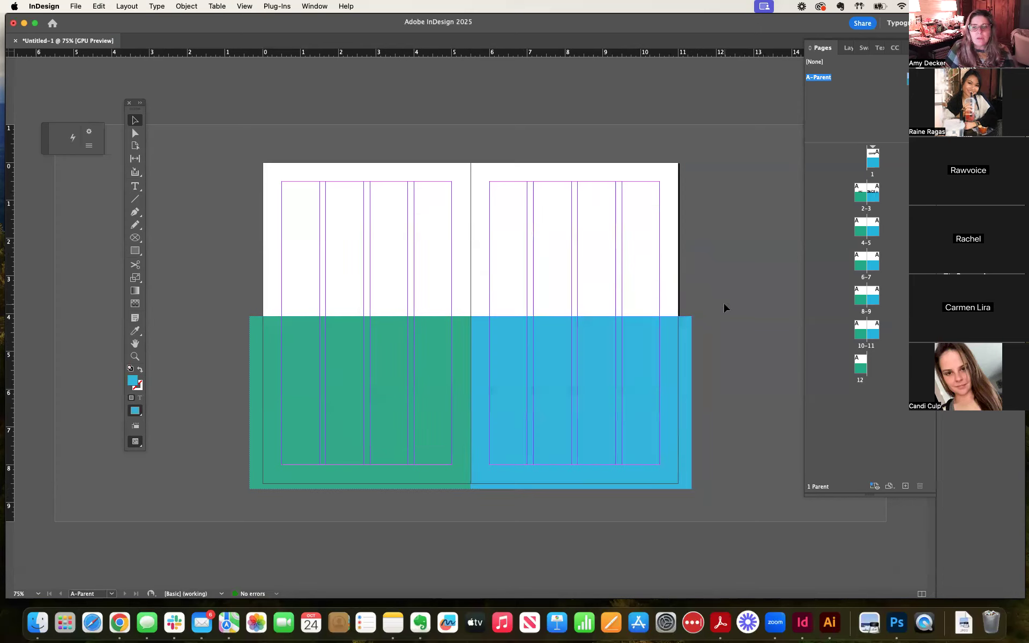
Step: Review how the parent's coloured rectangles appear on the cover and the inner spreads of the document
{"action": "double_click", "coordinate": [876, 163]}
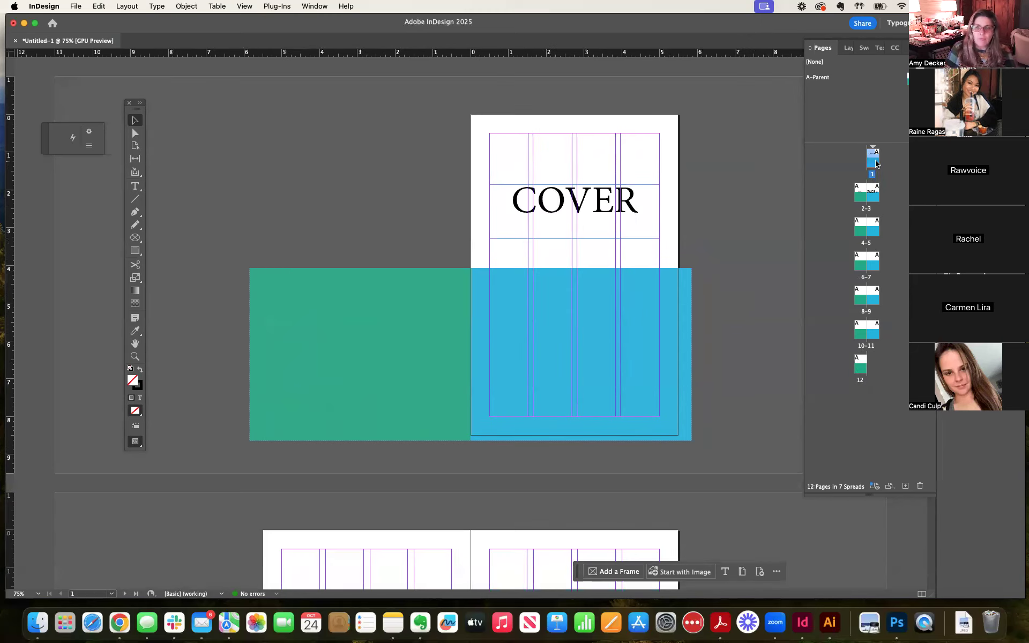
{"action": "double_click", "coordinate": [864, 209]}
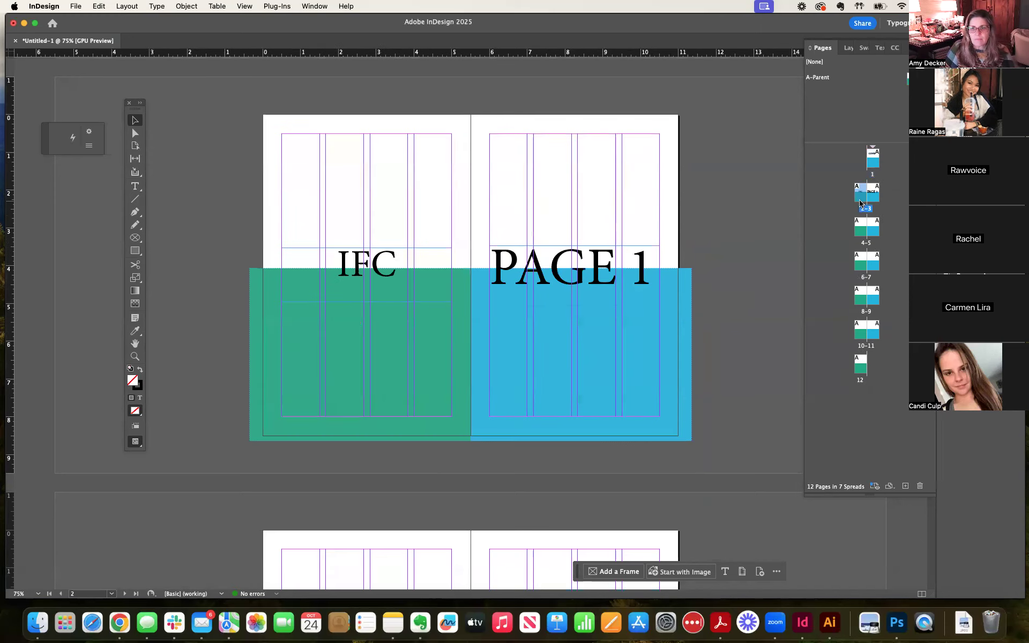
{"action": "double_click", "coordinate": [866, 241]}
{"action": "double_click", "coordinate": [860, 268]}
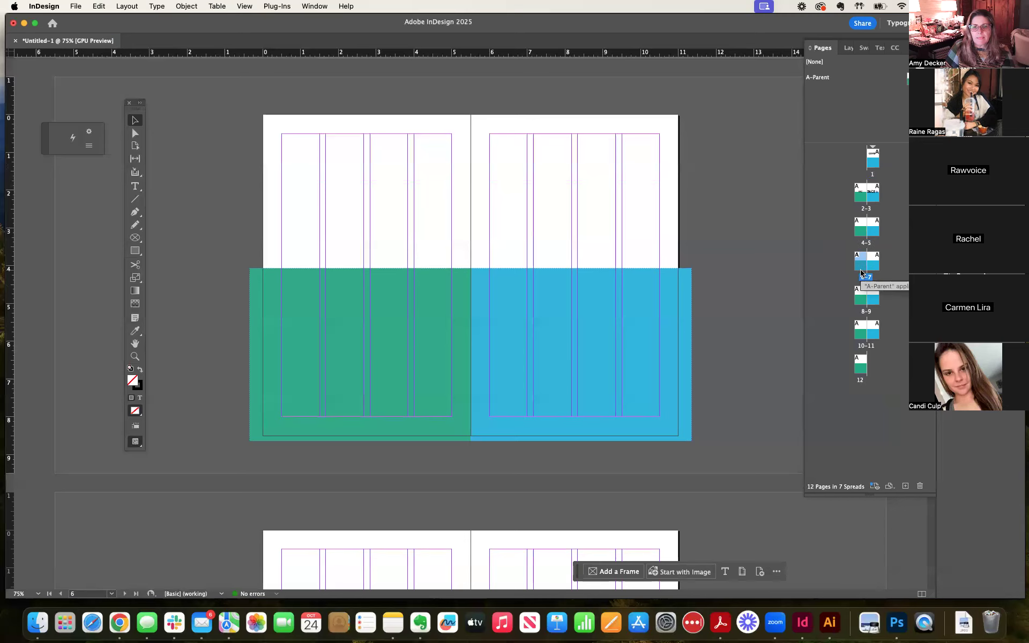
{"action": "left_click", "coordinate": [856, 298]}
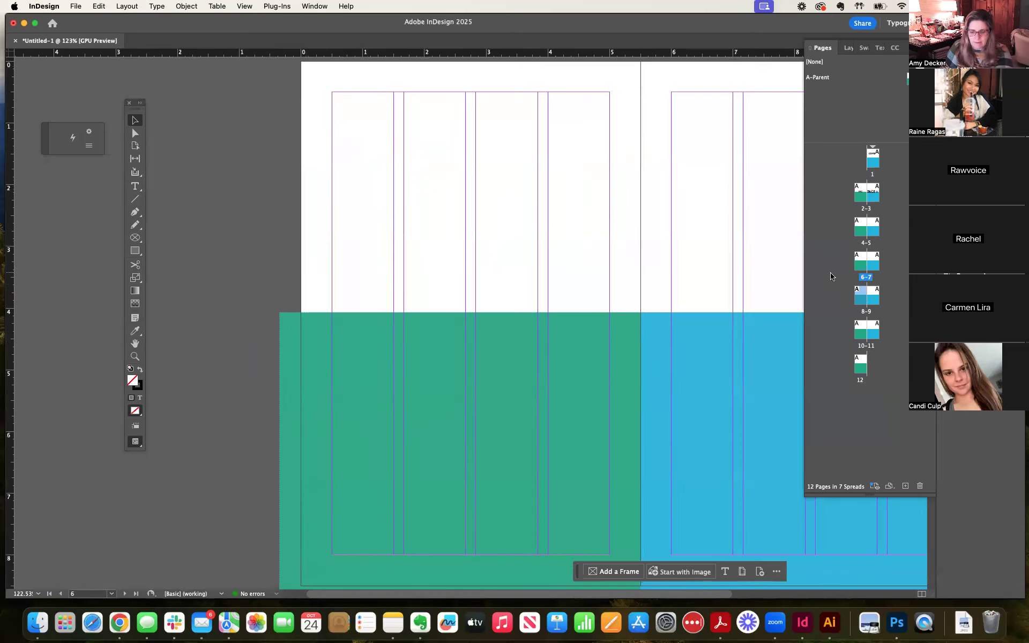
{"action": "key", "text": "super+minus"}
{"action": "key", "text": "super+minus"}
{"action": "key", "text": "super+minus"}
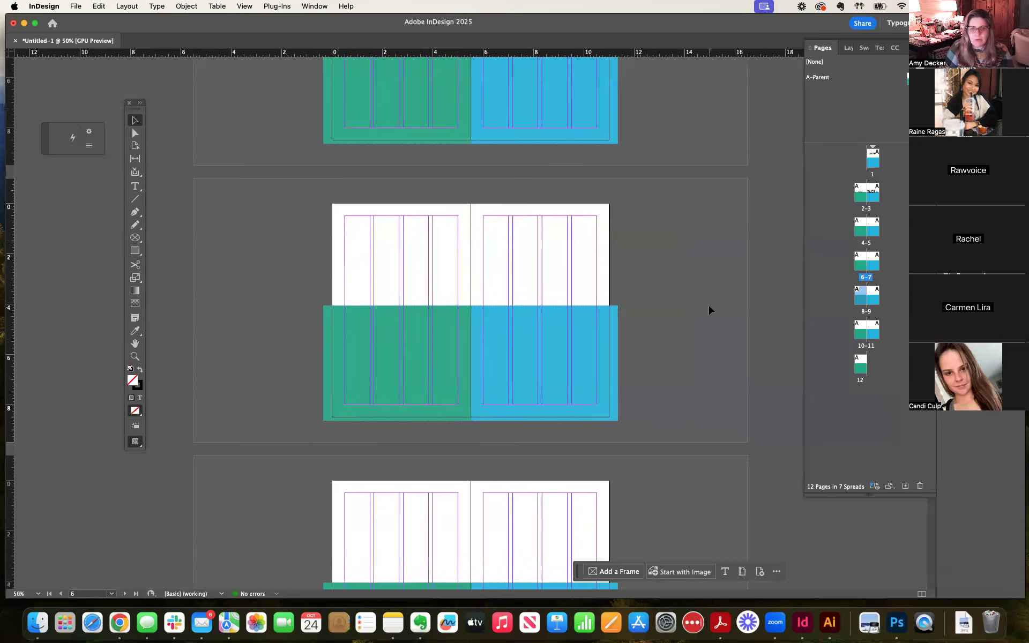
{"action": "scroll", "coordinate": [670, 295], "scroll_direction": "down", "scroll_amount": 5}
{"action": "scroll", "coordinate": [674, 296], "scroll_direction": "up", "scroll_amount": 10}
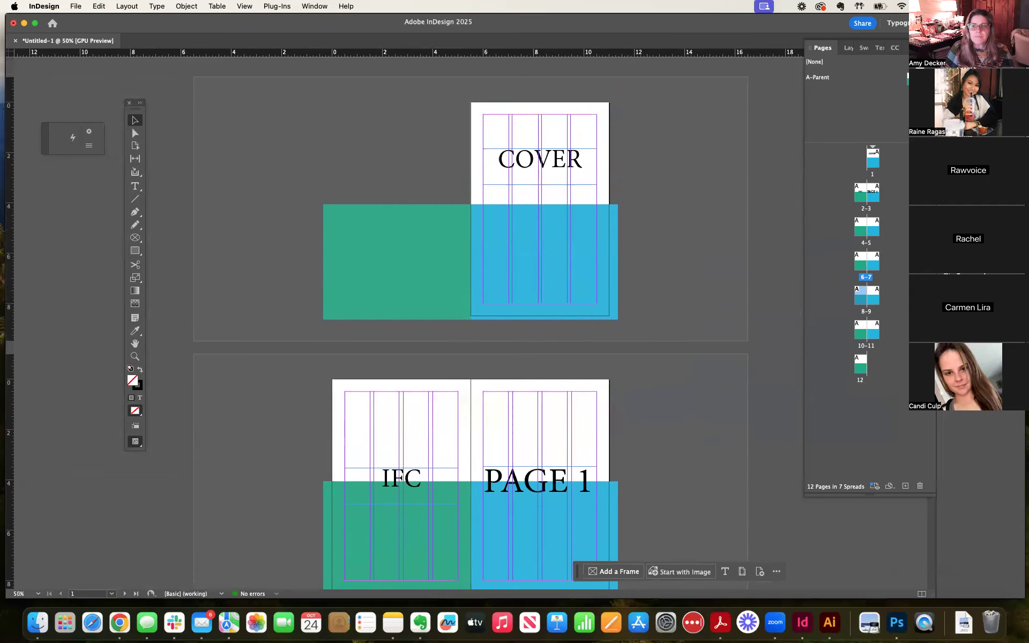
Step: Nudge the green rectangle on the A-Parent spread slightly left, away from the right page
{"action": "double_click", "coordinate": [908, 80]}
{"action": "left_click", "coordinate": [435, 353]}
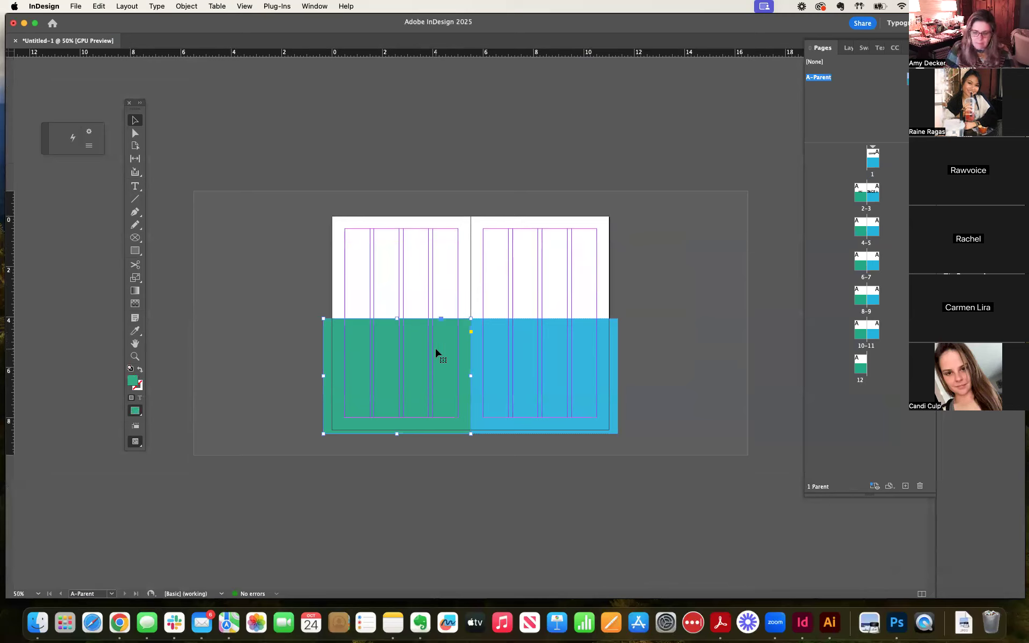
{"action": "key", "text": "Left"}
{"action": "key", "text": "Left"}
{"action": "key", "text": "Left"}
{"action": "key", "text": "Right"}
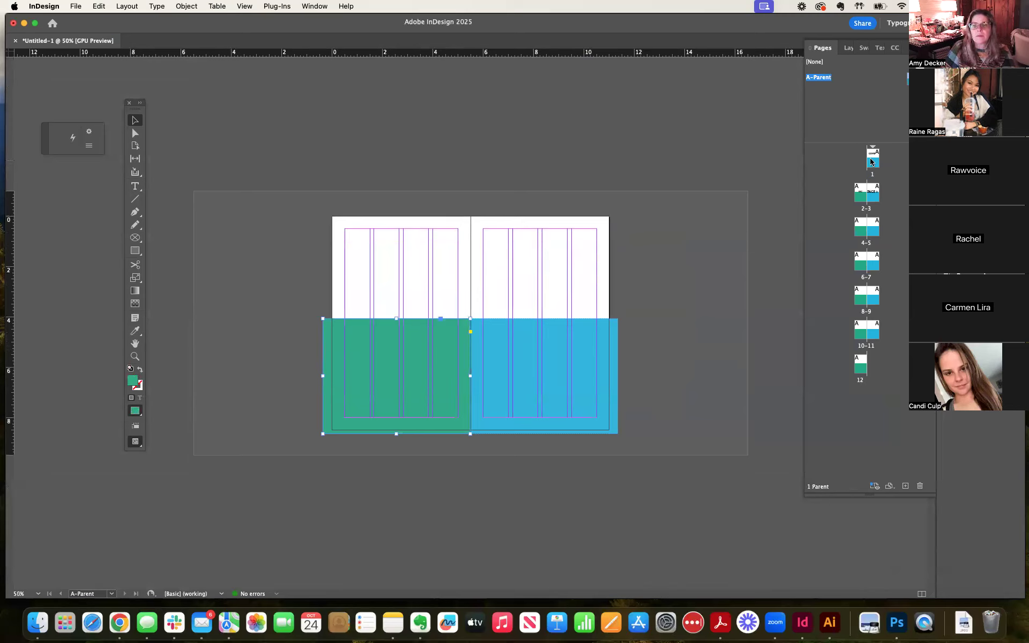
Step: Move the PAGE 1 text frame on spread 2-3 upward so its lettering sits above the blue rectangle
{"action": "double_click", "coordinate": [872, 161]}
{"action": "scroll", "coordinate": [702, 195], "scroll_direction": "down", "scroll_amount": 5}
{"action": "scroll", "coordinate": [702, 195], "scroll_direction": "up", "scroll_amount": 4}
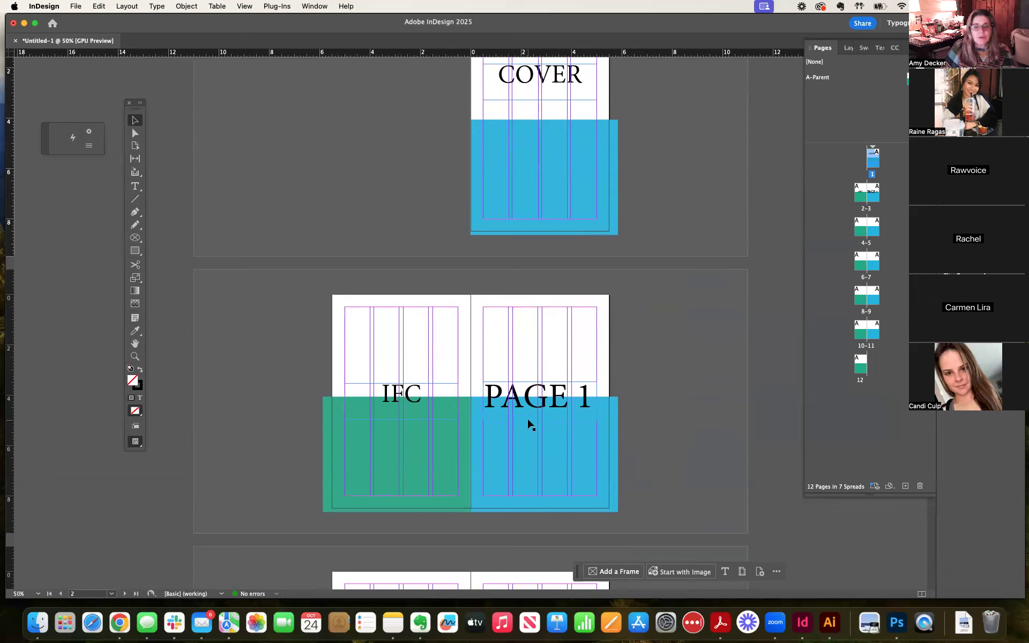
{"action": "left_click_drag", "start_coordinate": [547, 386], "coordinate": [545, 430]}
{"action": "key", "text": "super+z"}
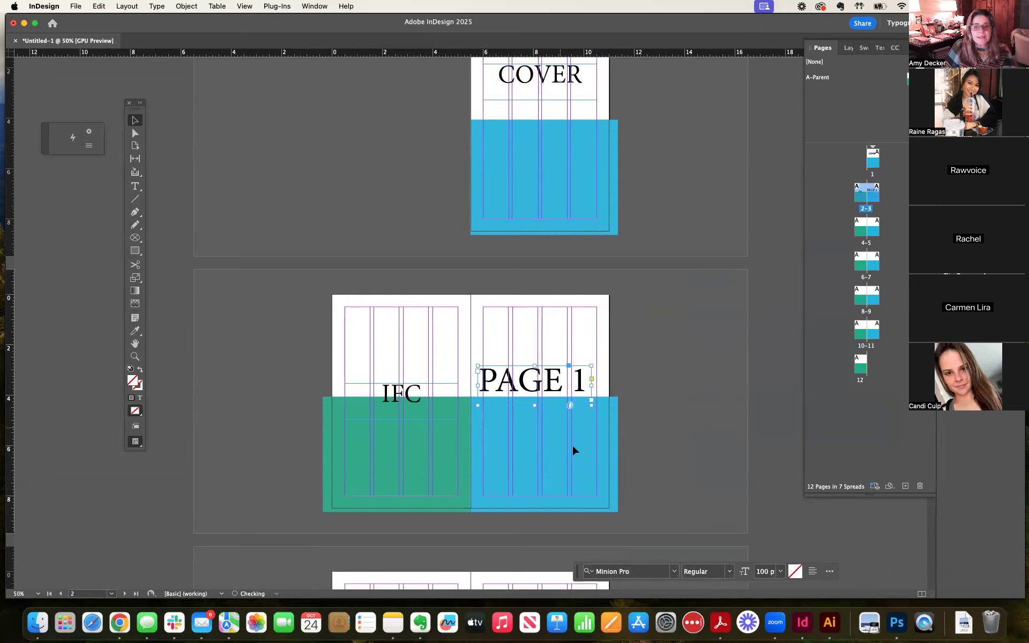
{"action": "left_click", "coordinate": [612, 217]}
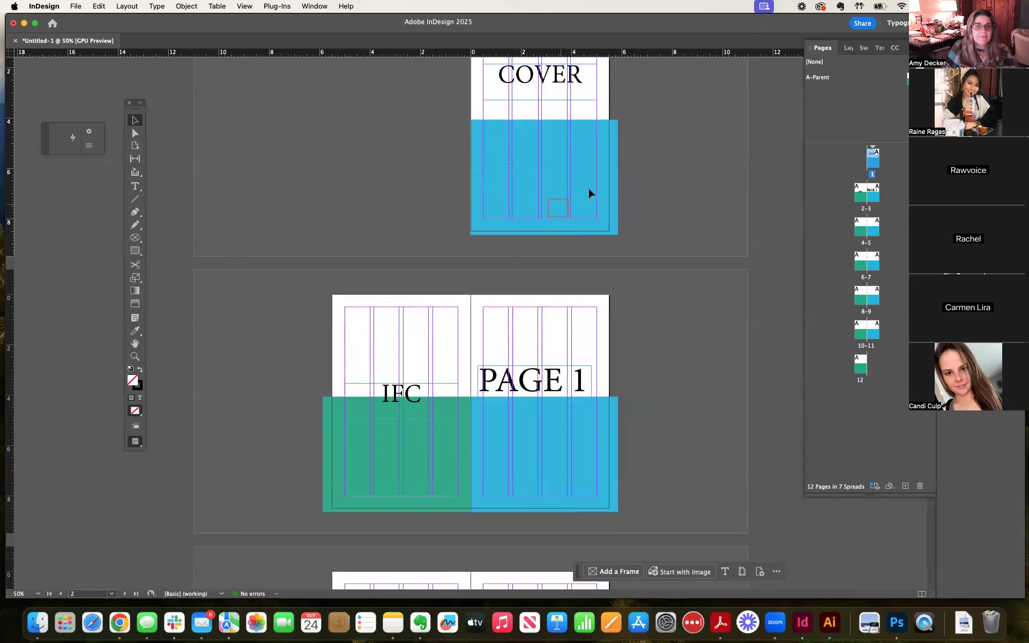
Step: Apply the [None] parent to pages 6 and 7 to remove the coloured rectangles from that spread
{"action": "scroll", "coordinate": [533, 292], "scroll_direction": "down", "scroll_amount": 20}
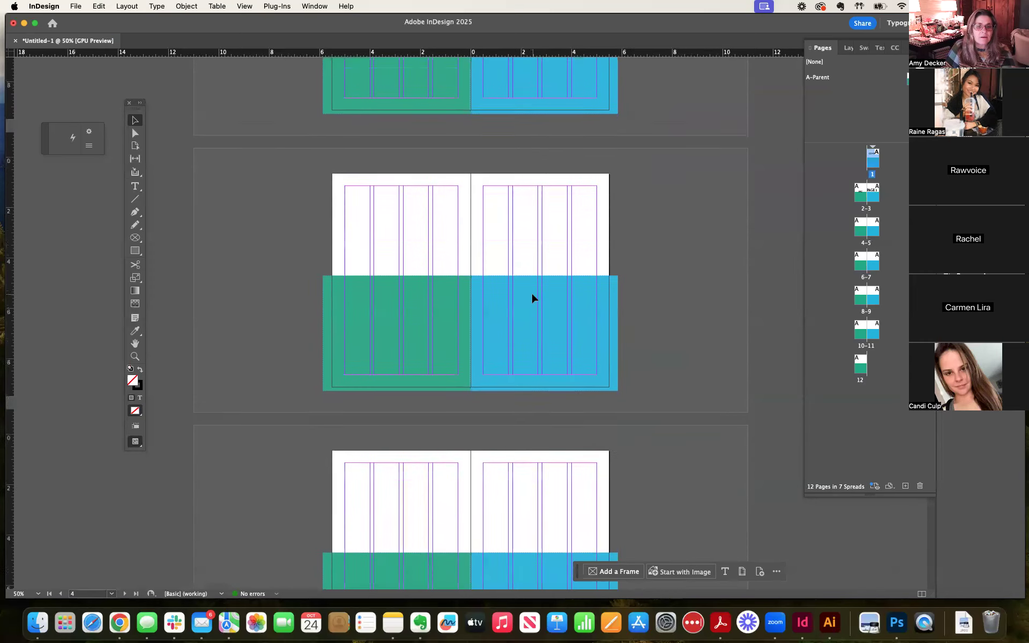
{"action": "scroll", "coordinate": [532, 288], "scroll_direction": "down", "scroll_amount": 3}
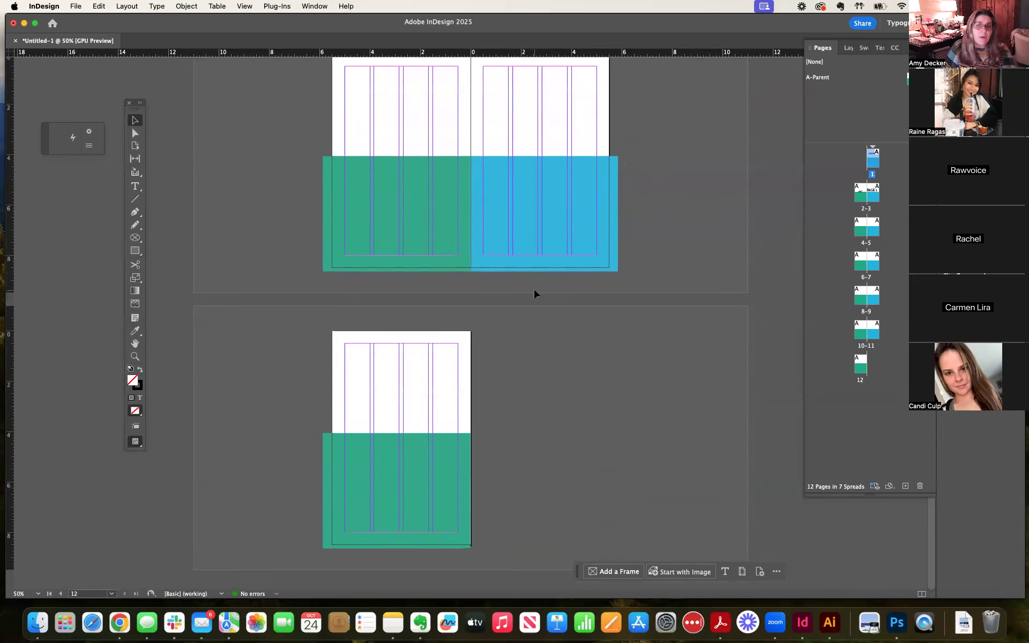
{"action": "scroll", "coordinate": [533, 287], "scroll_direction": "up", "scroll_amount": 10}
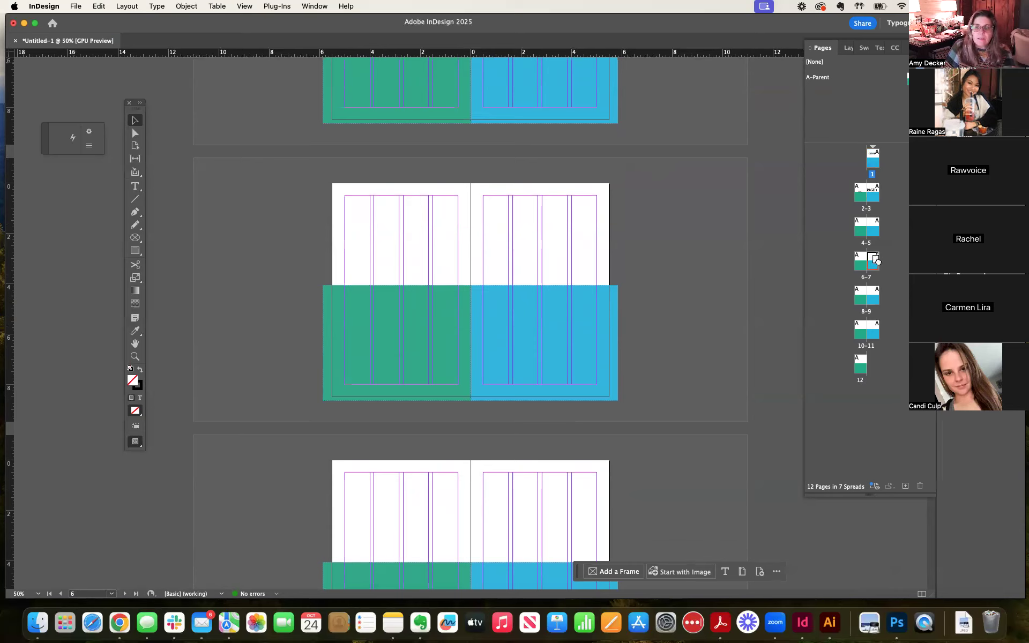
{"action": "left_click_drag", "start_coordinate": [876, 260], "coordinate": [877, 262]}
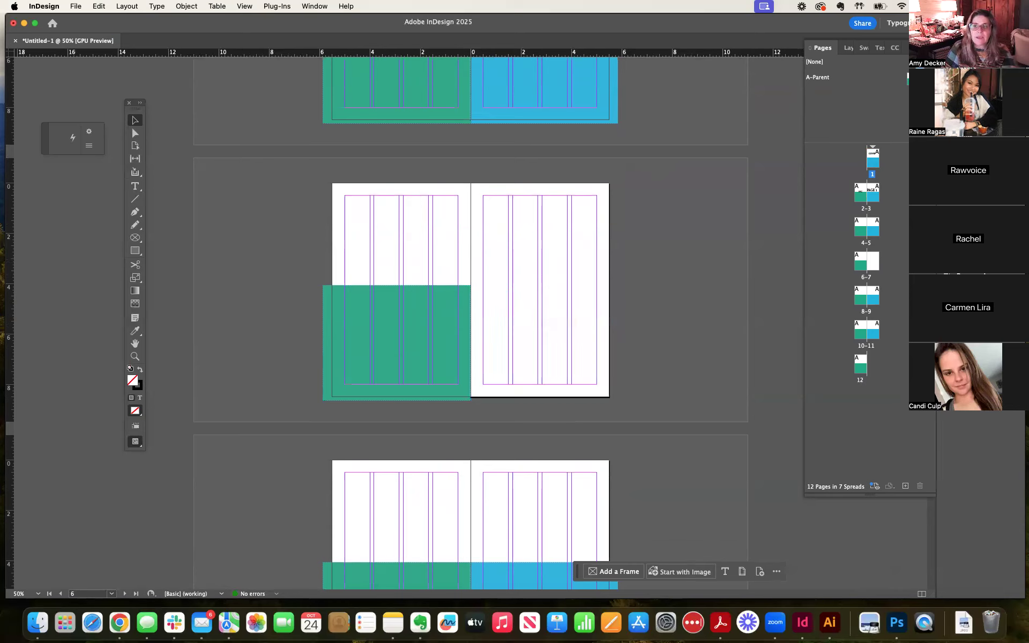
{"action": "left_click_drag", "start_coordinate": [890, 69], "coordinate": [860, 263]}
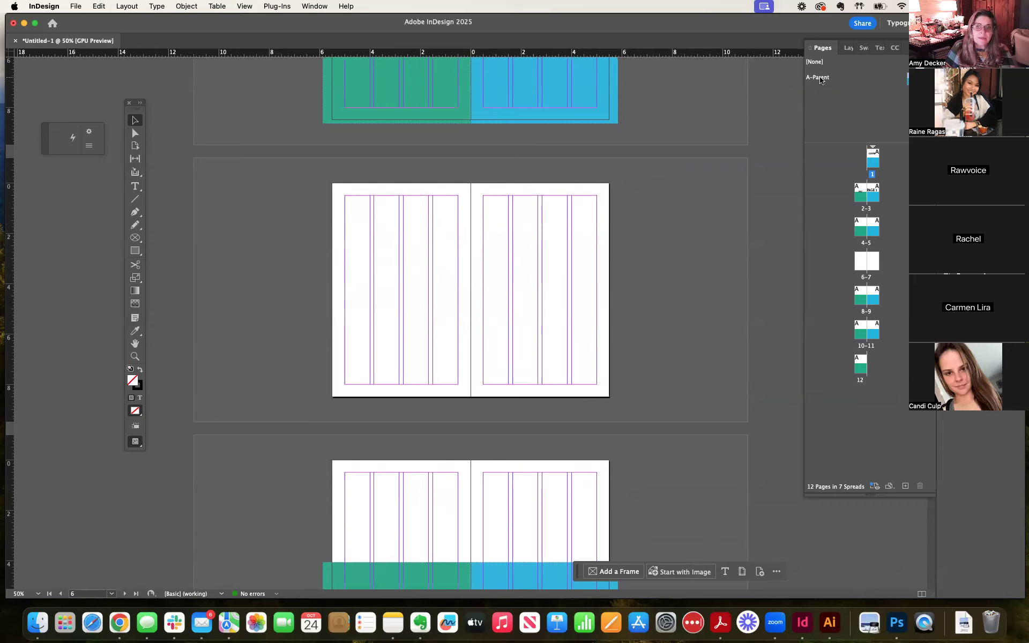
Step: Create a second parent spread and draw a black-filled strip across the top of its left page
{"action": "left_click", "coordinate": [905, 486]}
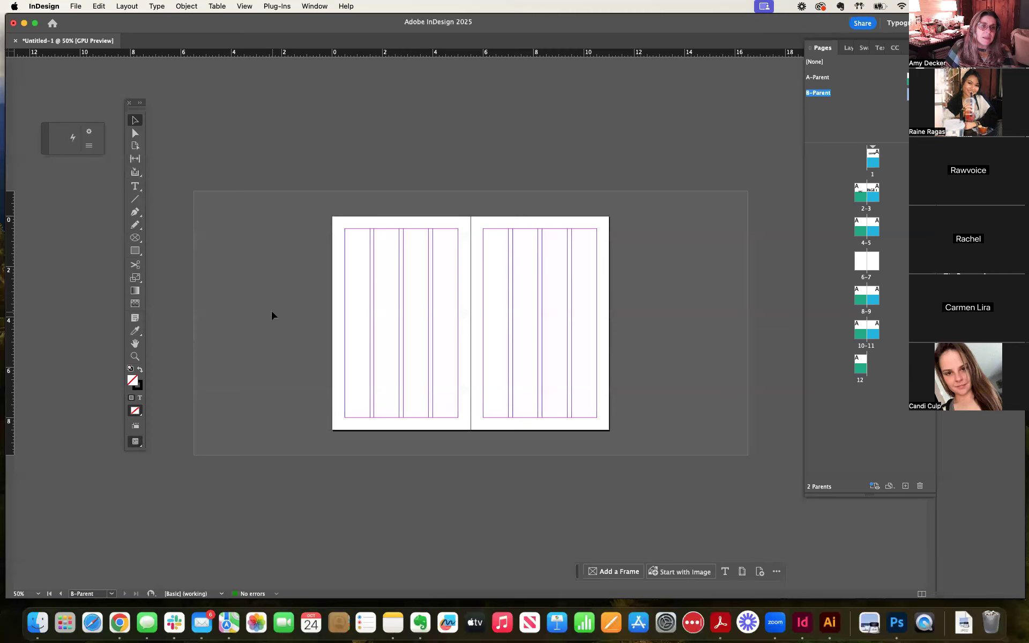
{"action": "left_click", "coordinate": [135, 251]}
{"action": "left_click_drag", "start_coordinate": [328, 216], "coordinate": [470, 250]}
{"action": "left_click", "coordinate": [141, 370]}
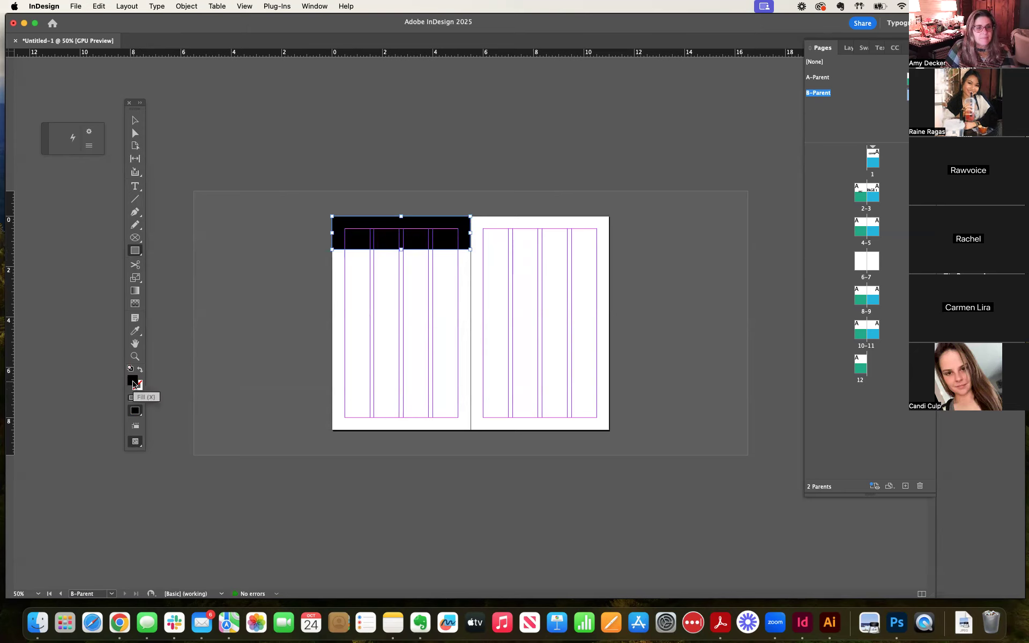
Step: Change the fill of the strip on the B-Parent's left page to light purple
{"action": "double_click", "coordinate": [133, 382]}
{"action": "left_click", "coordinate": [487, 324]}
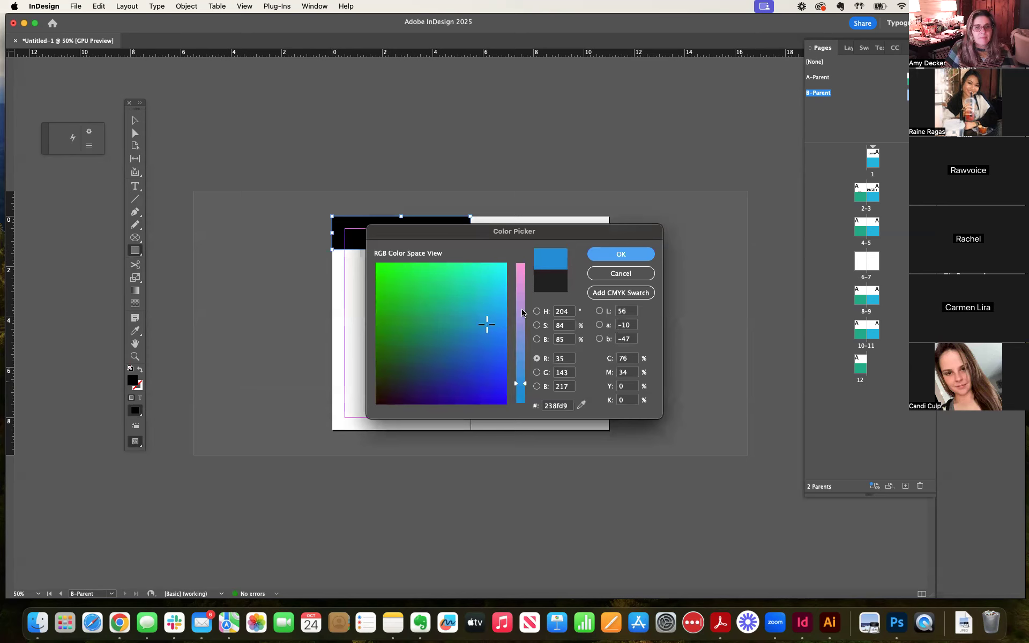
{"action": "left_click", "coordinate": [522, 310]}
{"action": "left_click", "coordinate": [627, 259]}
Step: Place a copy of the purple strip across the top of the B-Parent's right page and extend it past the page's outer and top edges
{"action": "left_click", "coordinate": [135, 121]}
{"action": "key", "text": "super+v"}
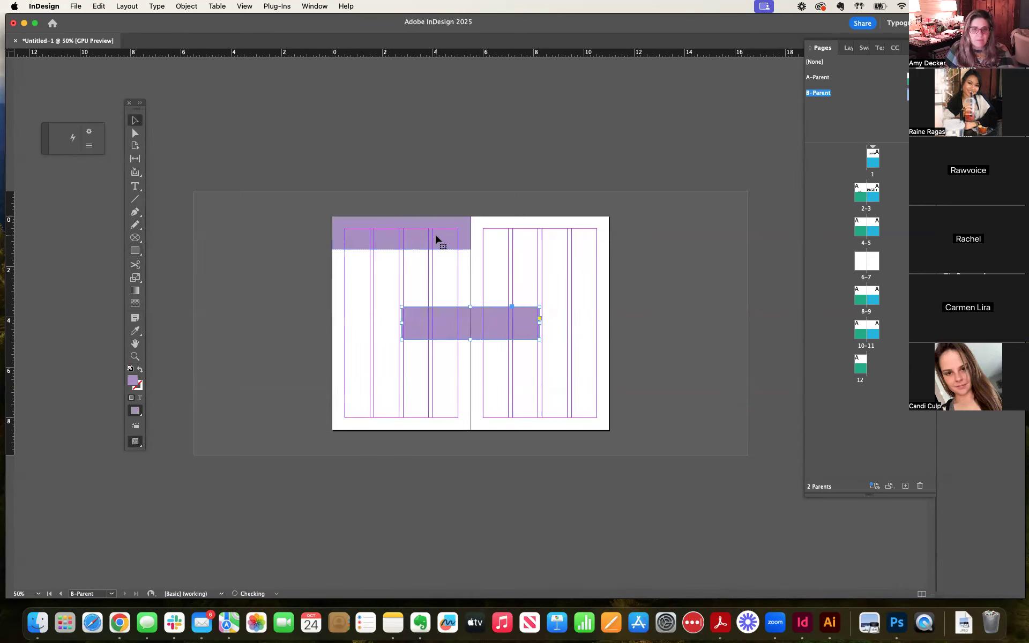
{"action": "left_click_drag", "start_coordinate": [471, 338], "coordinate": [540, 242]}
{"action": "left_click_drag", "start_coordinate": [607, 232], "coordinate": [612, 232]}
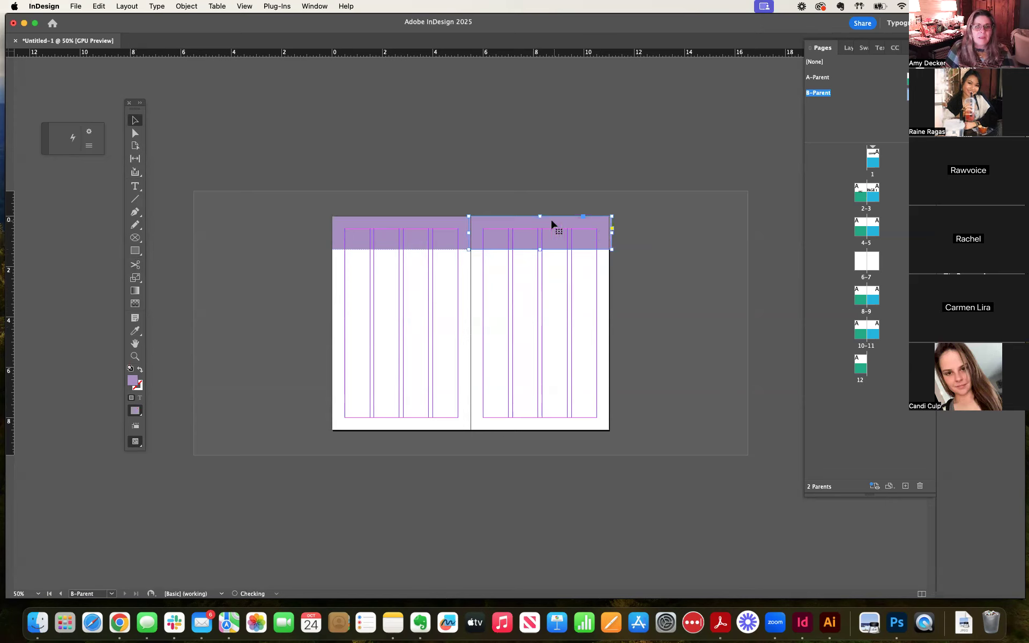
{"action": "left_click_drag", "start_coordinate": [540, 217], "coordinate": [540, 211]}
Step: Extend the strip on the B-Parent's left page past the page's top and outer edges
{"action": "left_click", "coordinate": [399, 222]}
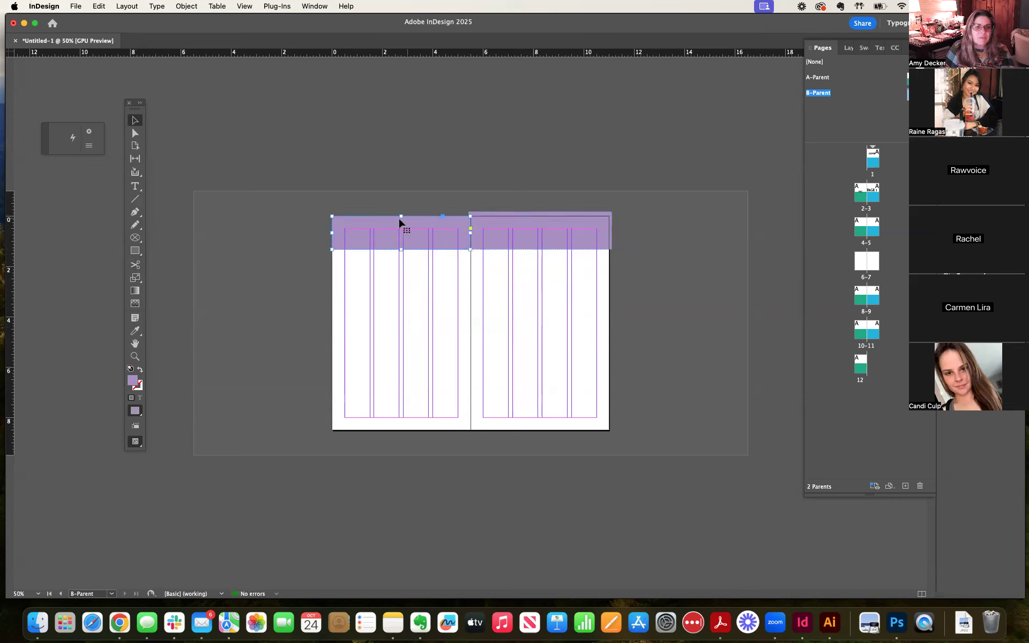
{"action": "left_click_drag", "start_coordinate": [401, 216], "coordinate": [401, 212]}
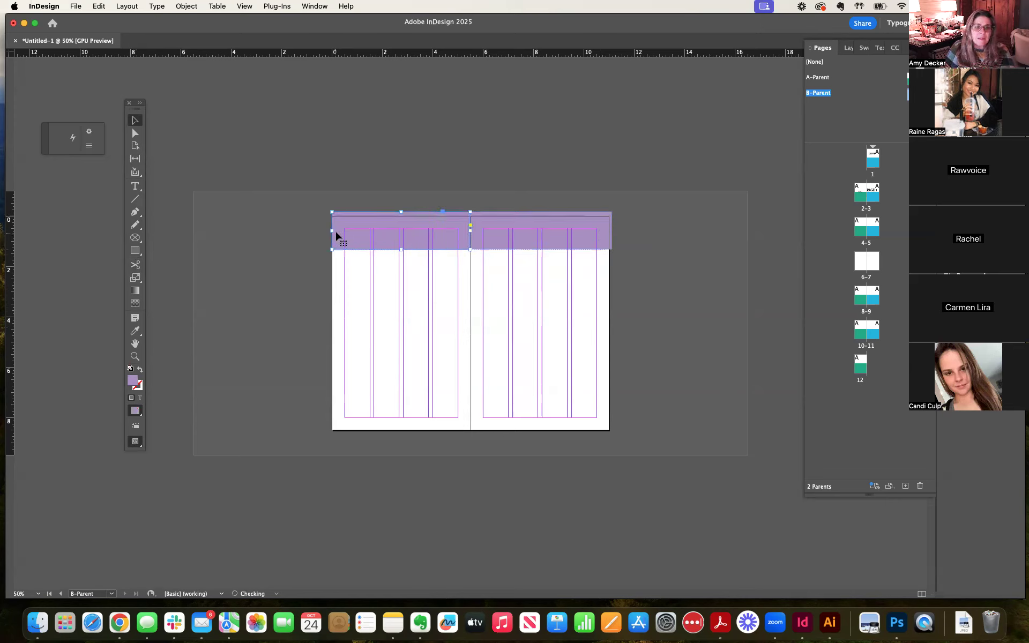
{"action": "left_click_drag", "start_coordinate": [332, 230], "coordinate": [326, 230]}
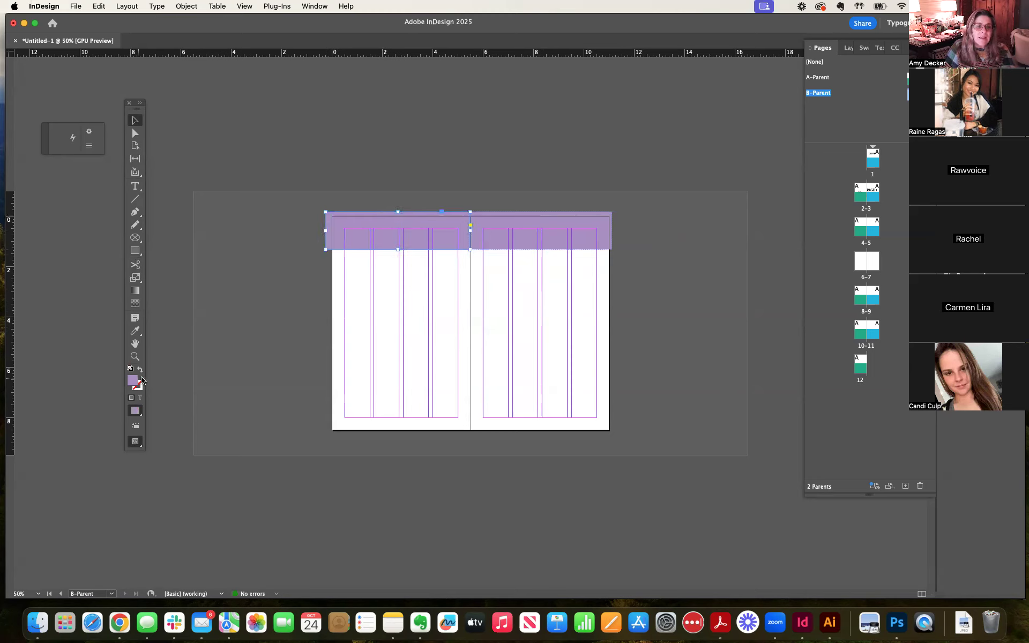
Step: Change the fill of the strip on the B-Parent's right page to light green #a6f5b5
{"action": "left_click", "coordinate": [567, 223]}
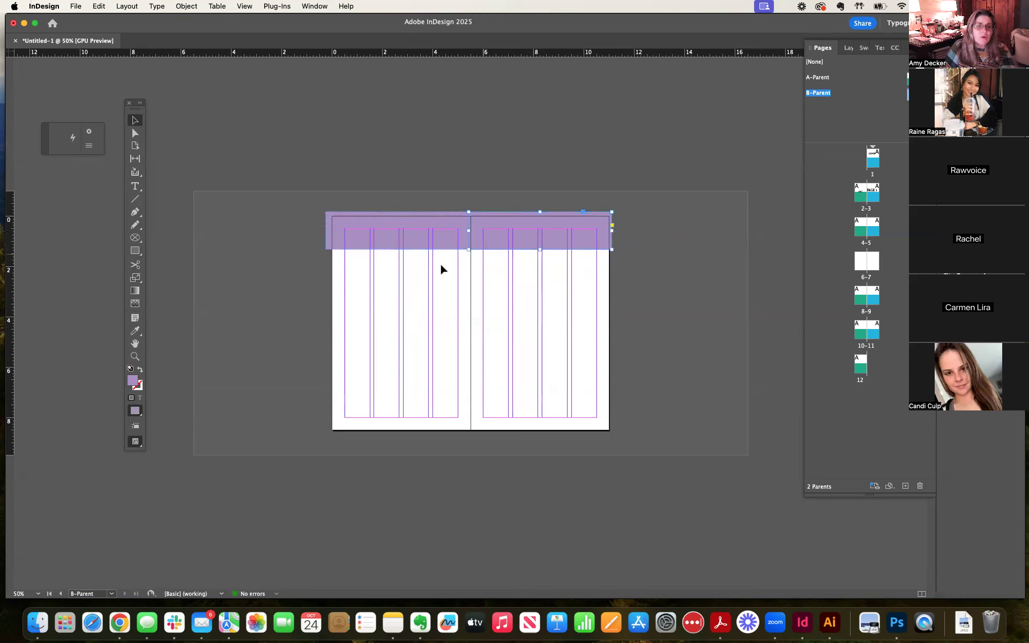
{"action": "double_click", "coordinate": [132, 382]}
{"action": "left_click", "coordinate": [468, 267]}
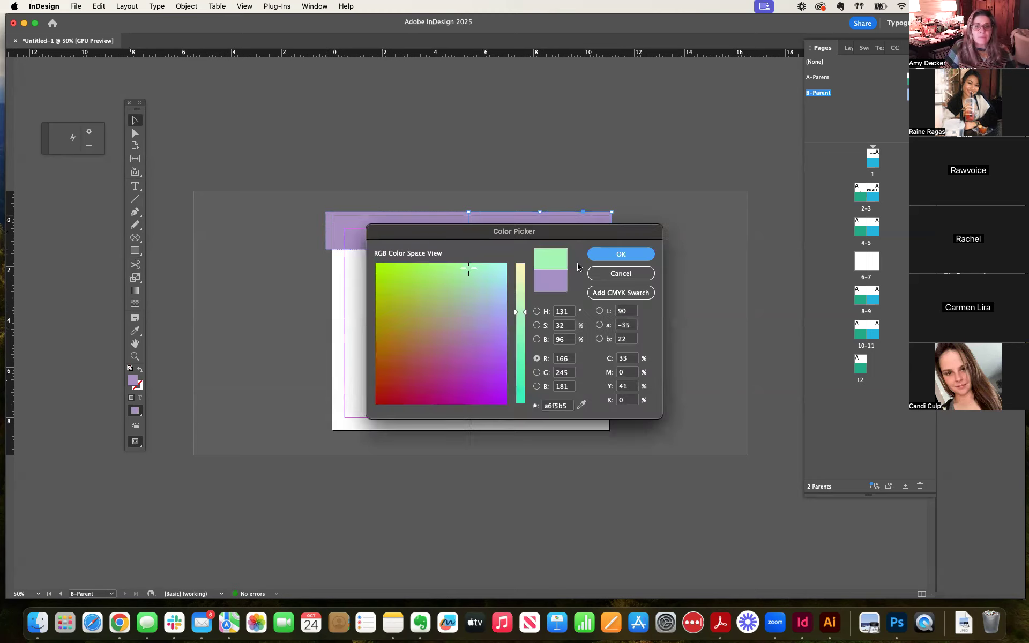
{"action": "left_click", "coordinate": [621, 254]}
{"action": "left_click", "coordinate": [363, 149]}
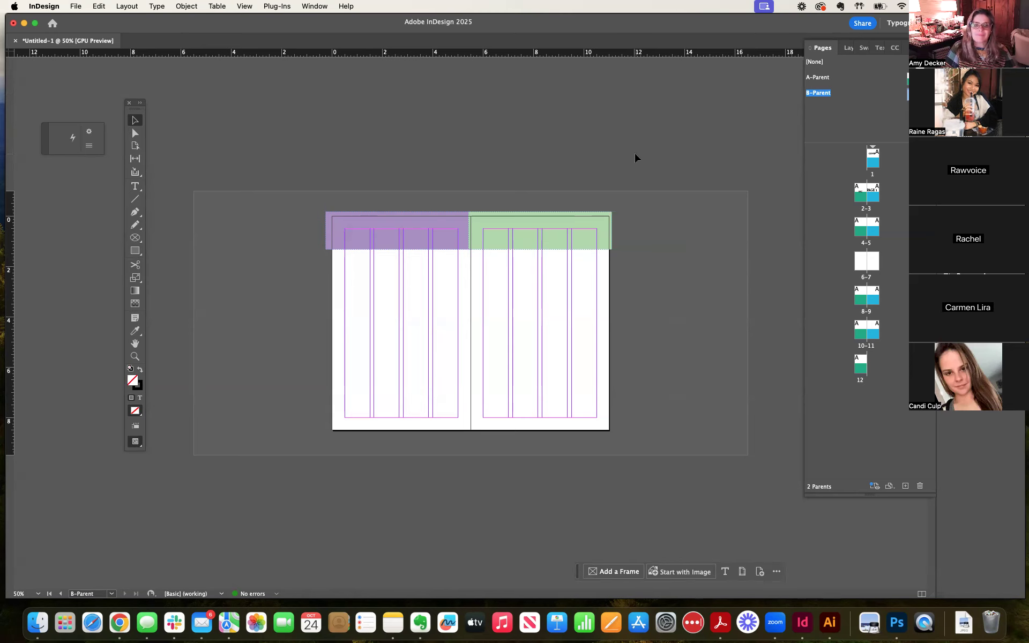
Step: Revisit the A-Parent spread, return to the cover page and select the Typography workspace
{"action": "double_click", "coordinate": [817, 78]}
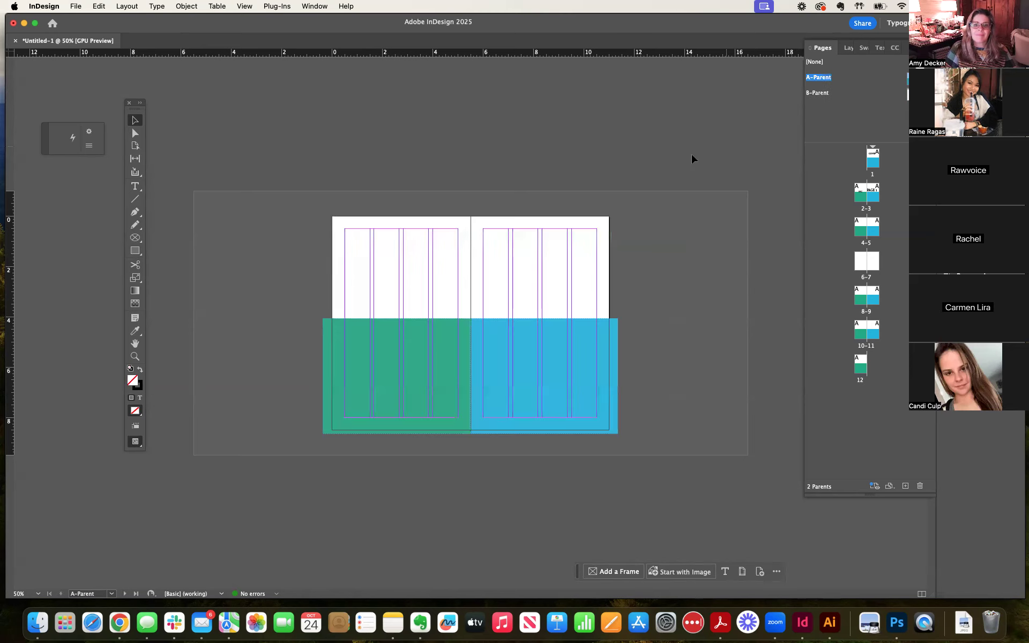
{"action": "double_click", "coordinate": [873, 160]}
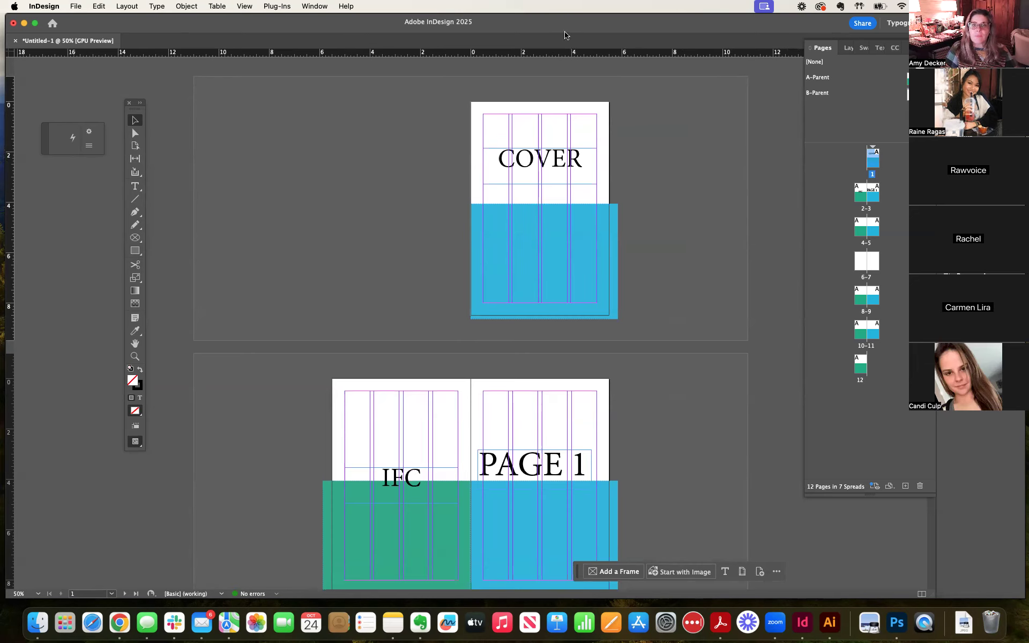
{"action": "left_click", "coordinate": [323, 7]}
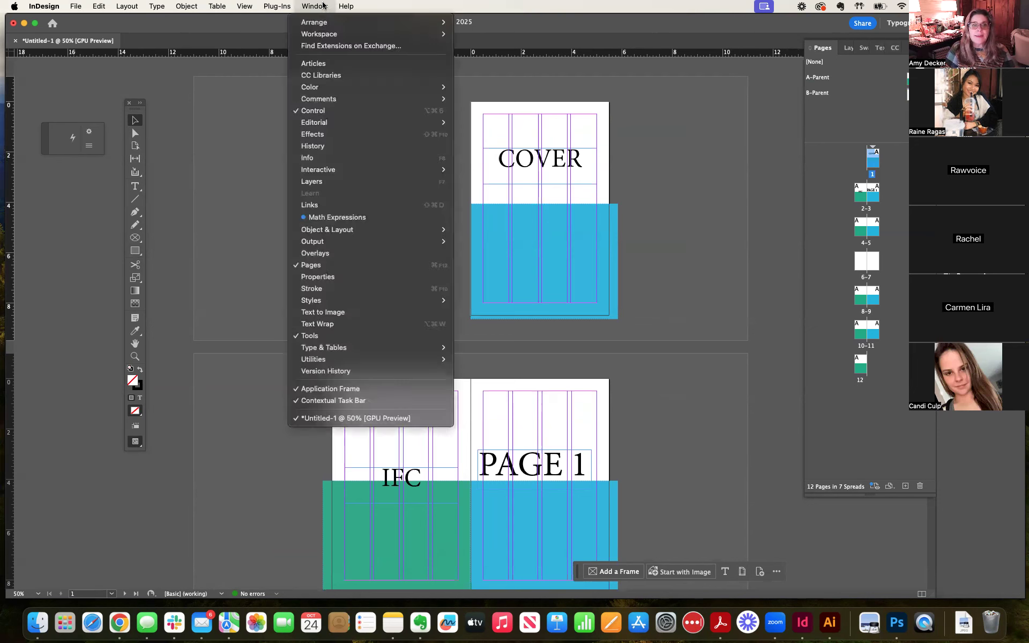
{"action": "mouse_move", "coordinate": [323, 34]}
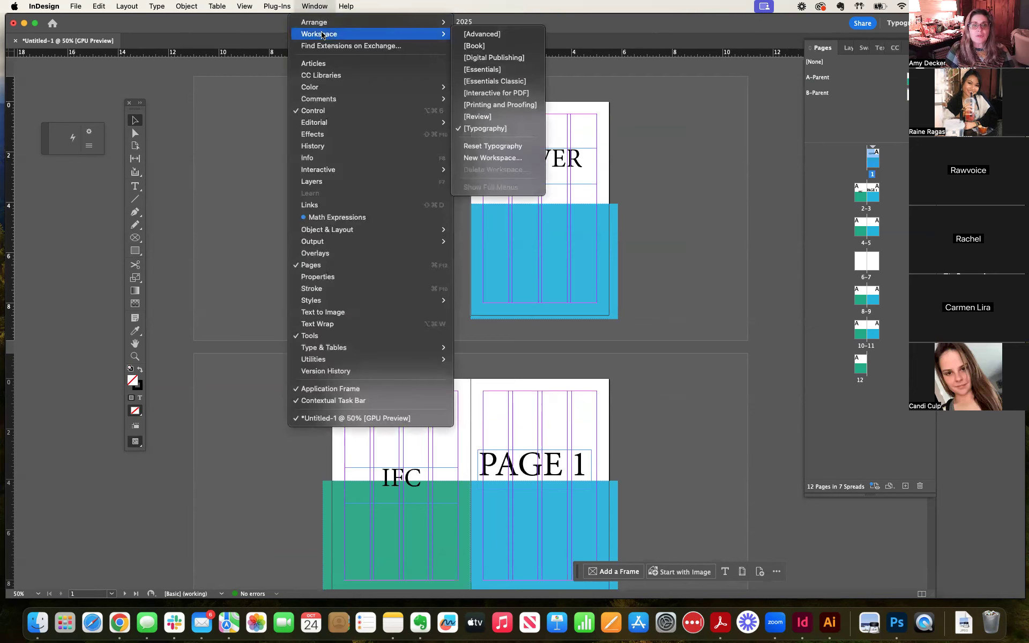
{"action": "left_click", "coordinate": [502, 128]}
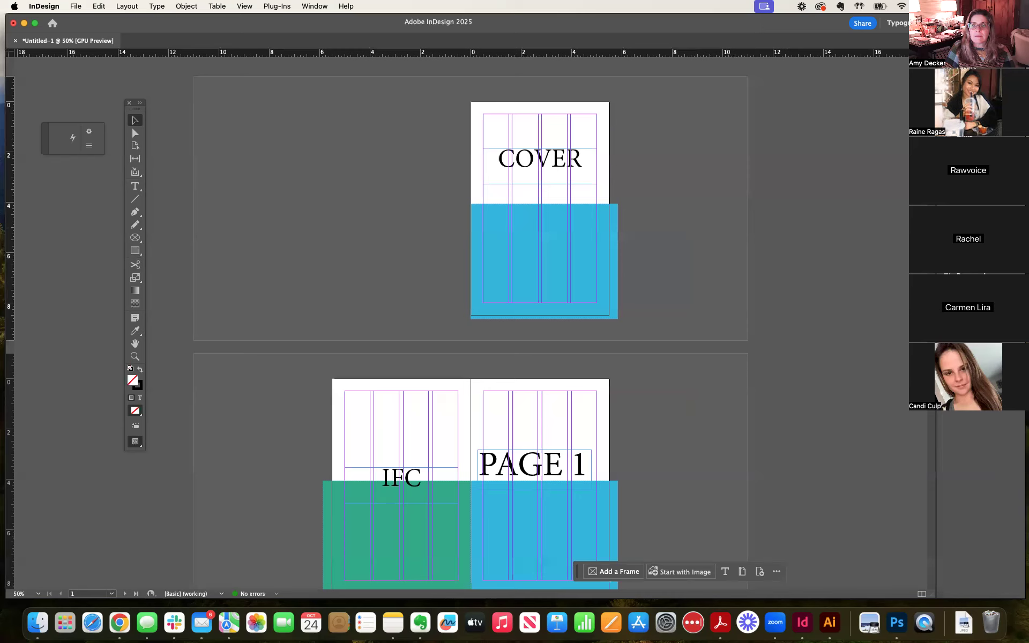
{"action": "left_click", "coordinate": [958, 49]}
{"action": "left_click", "coordinate": [959, 50]}
{"action": "left_click", "coordinate": [959, 49]}
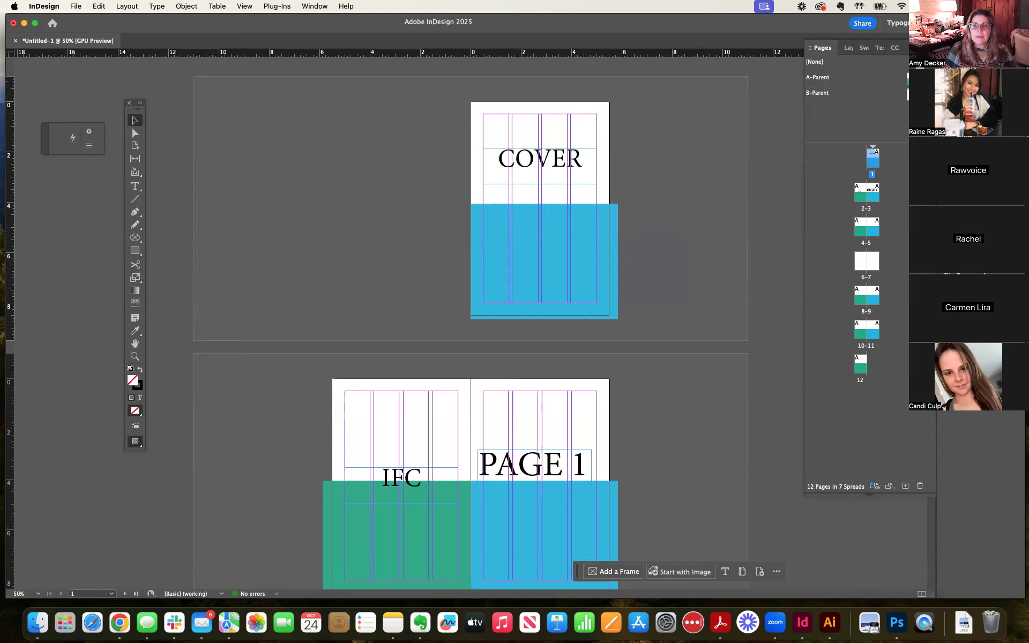
Step: Examine the A-Parent spread and compare its colour blocks with document spreads 2-3 and 4-5
{"action": "double_click", "coordinate": [818, 77]}
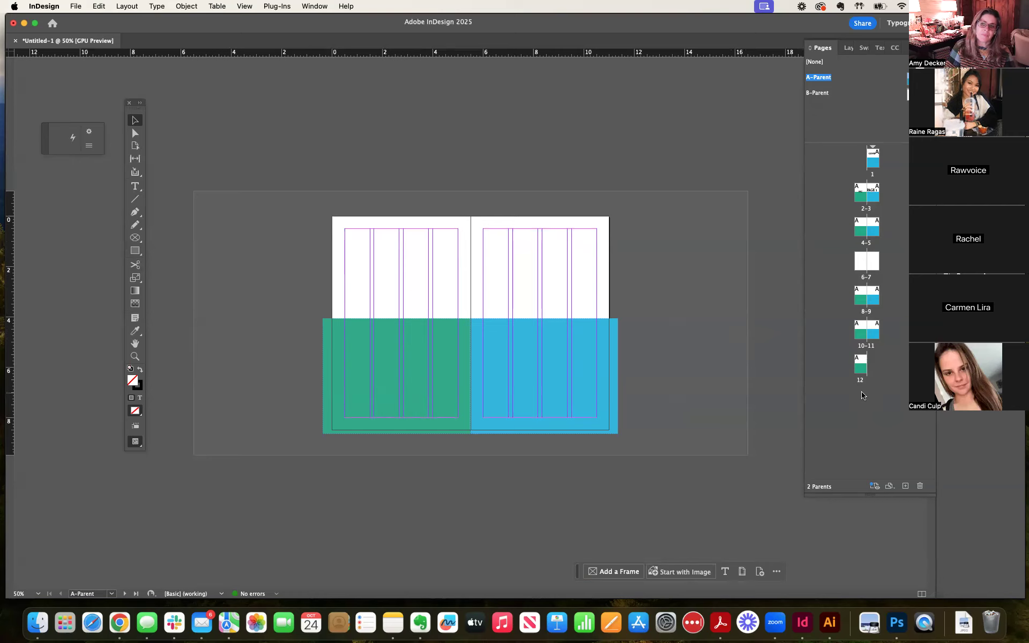
{"action": "left_click", "coordinate": [877, 158]}
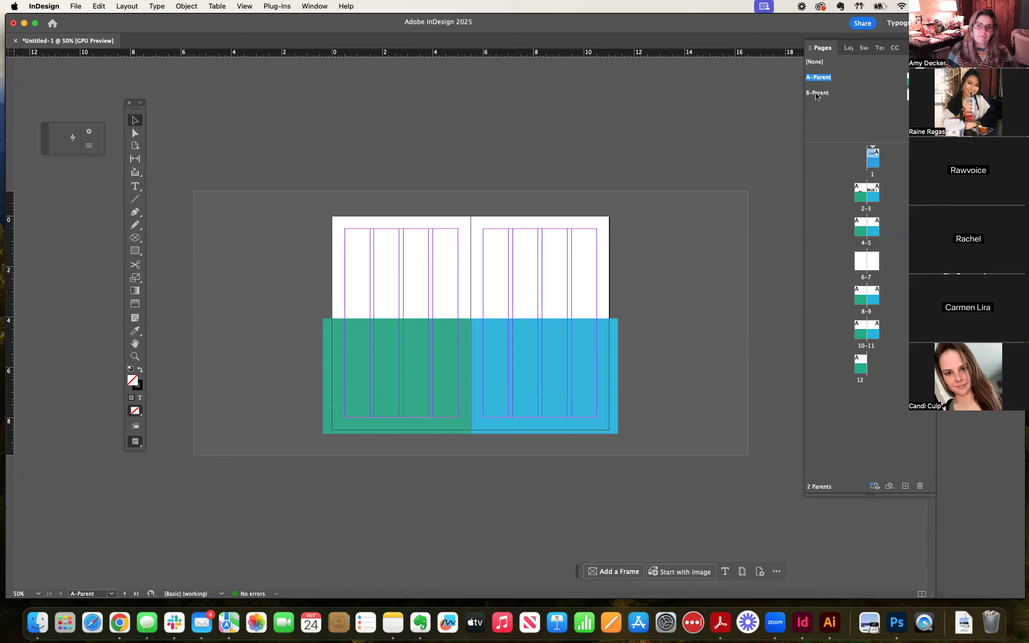
{"action": "double_click", "coordinate": [861, 196]}
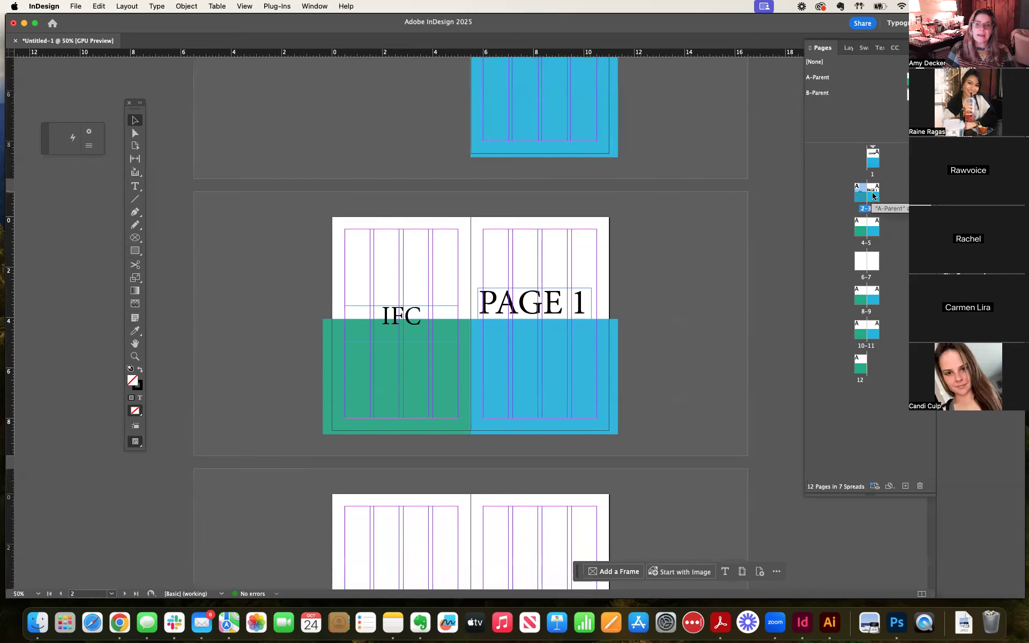
{"action": "double_click", "coordinate": [858, 196]}
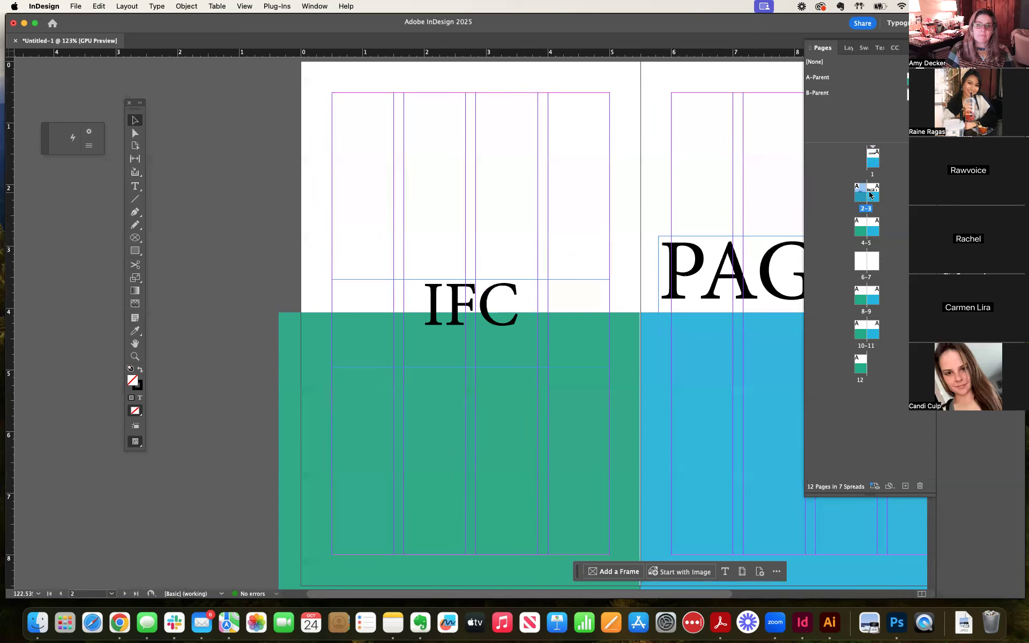
{"action": "double_click", "coordinate": [864, 237]}
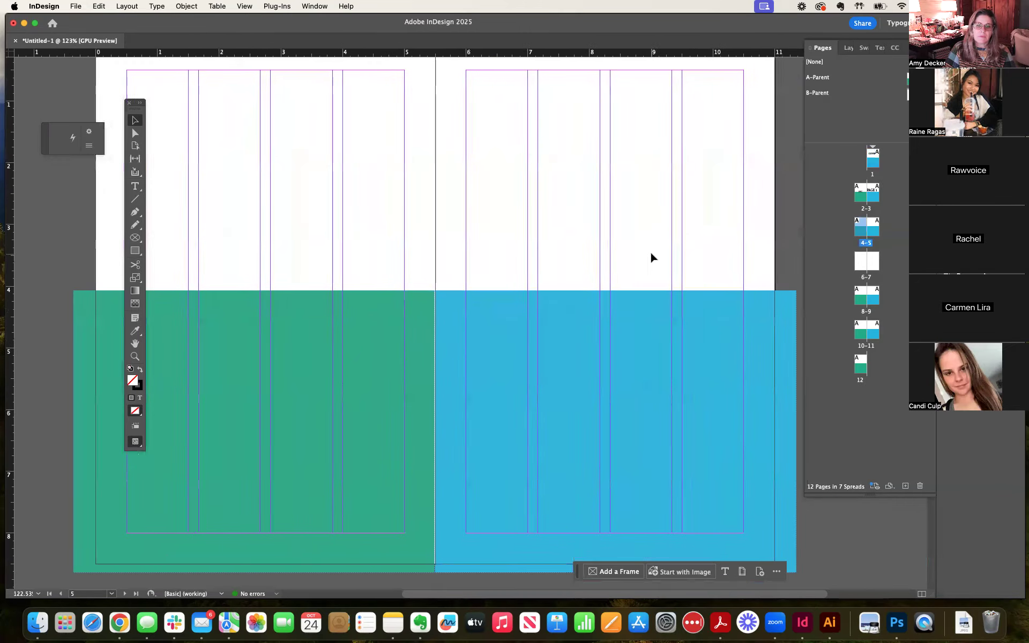
{"action": "scroll", "coordinate": [651, 254], "scroll_direction": "up", "scroll_amount": 2}
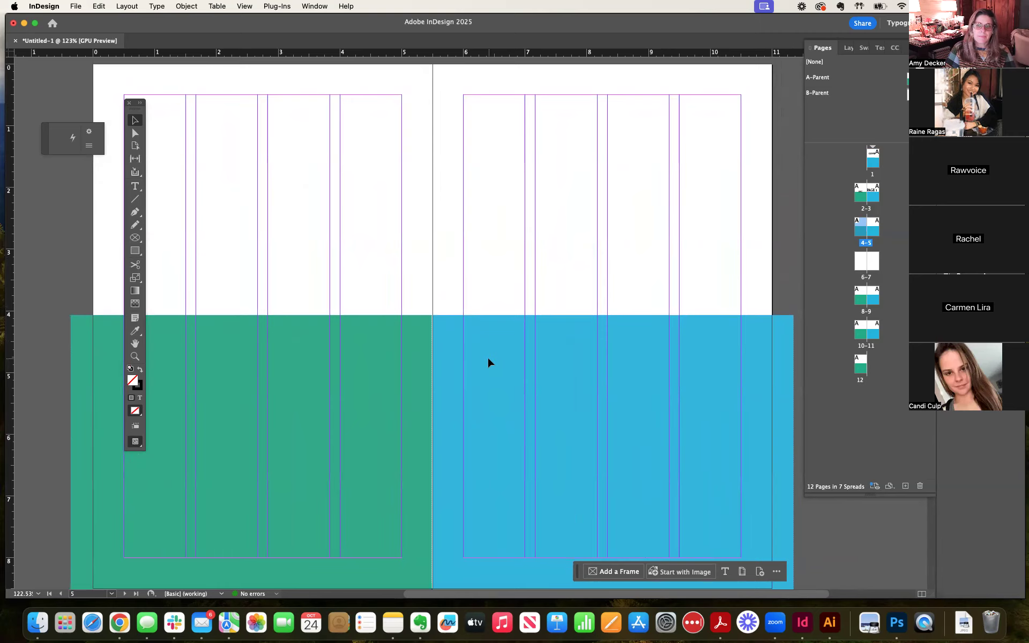
{"action": "scroll", "coordinate": [487, 359], "scroll_direction": "right", "scroll_amount": 1}
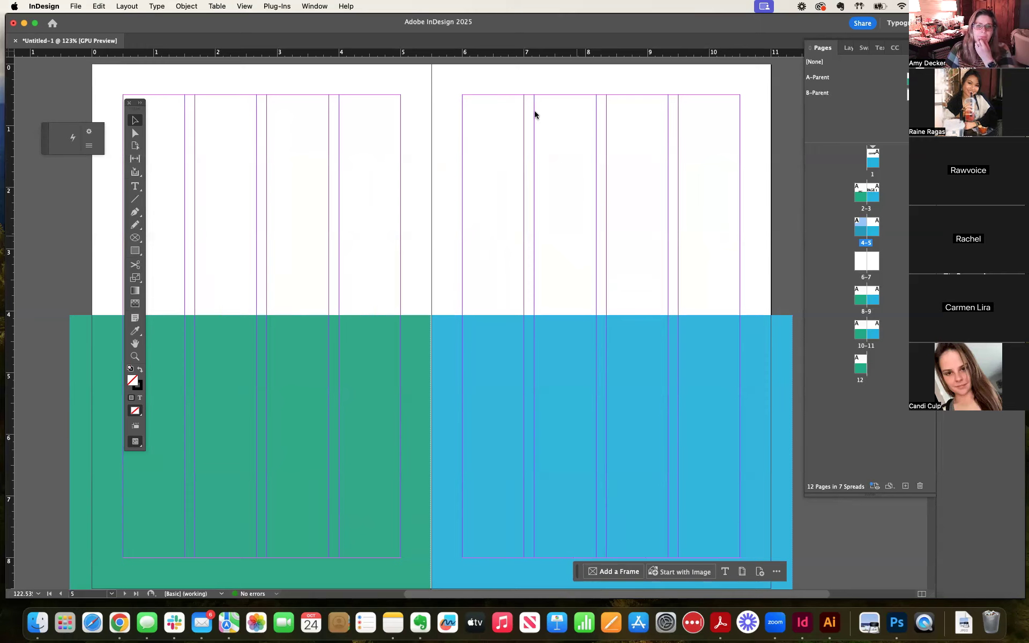
Step: Draw a square about 1 in wide in the white upper area of the A-Parent's left page
{"action": "double_click", "coordinate": [913, 79]}
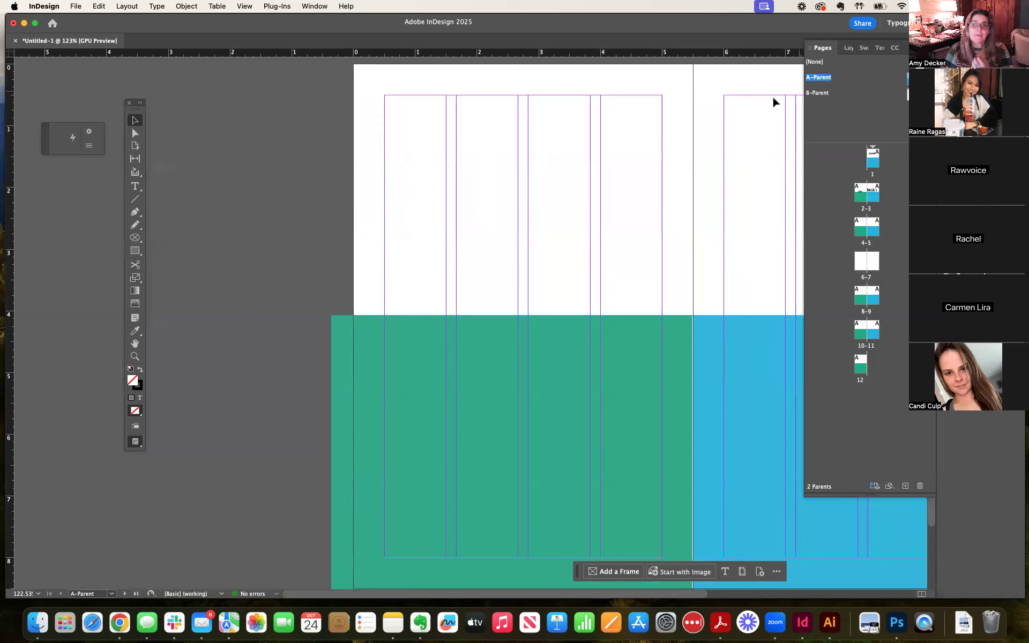
{"action": "left_click", "coordinate": [135, 250]}
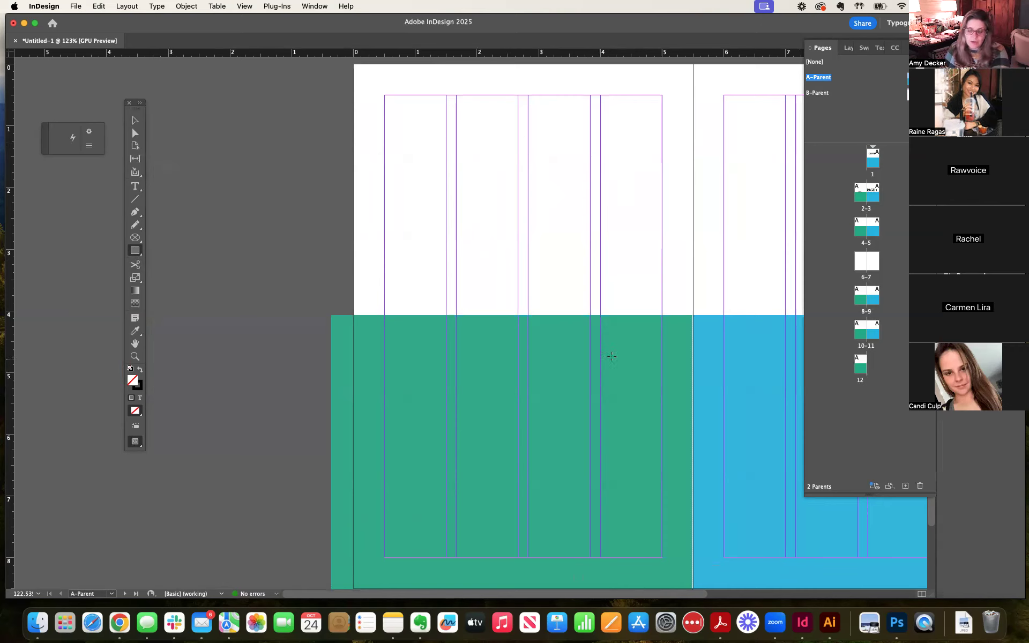
{"action": "key", "text": "super+minus"}
{"action": "left_click_drag", "start_coordinate": [411, 189], "coordinate": [465, 242]}
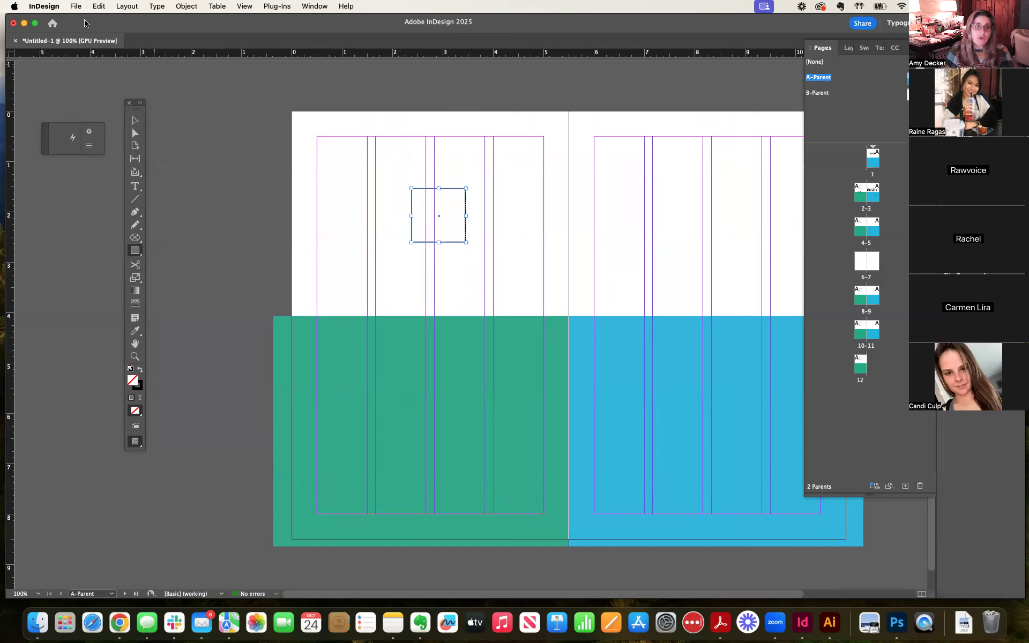
Step: Swap the square's stroke and fill to make it solid black, and move it across the green block's upper edge
{"action": "left_click", "coordinate": [135, 120]}
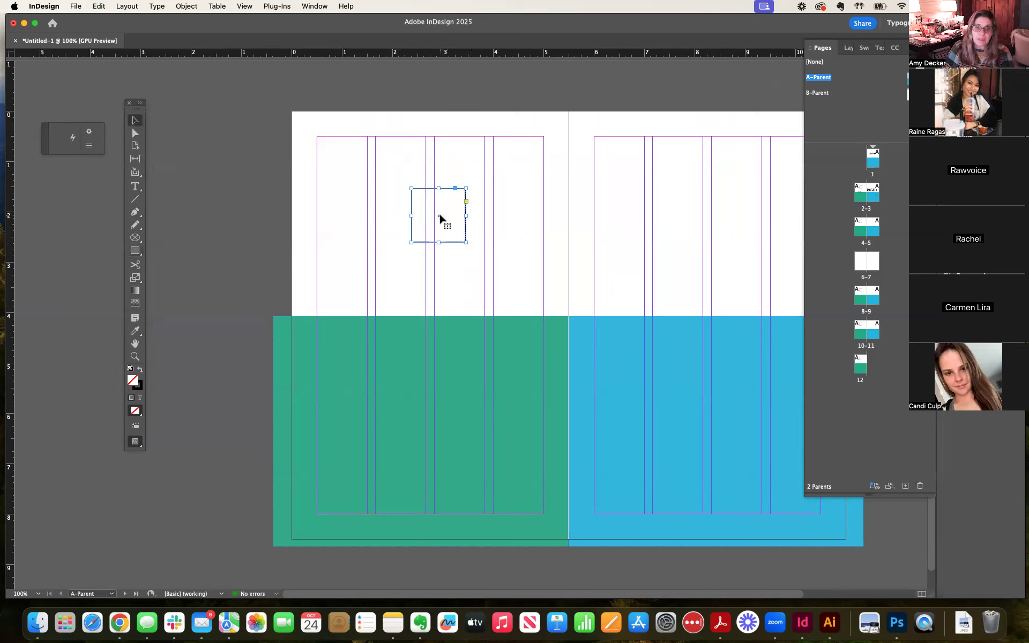
{"action": "left_click", "coordinate": [424, 220]}
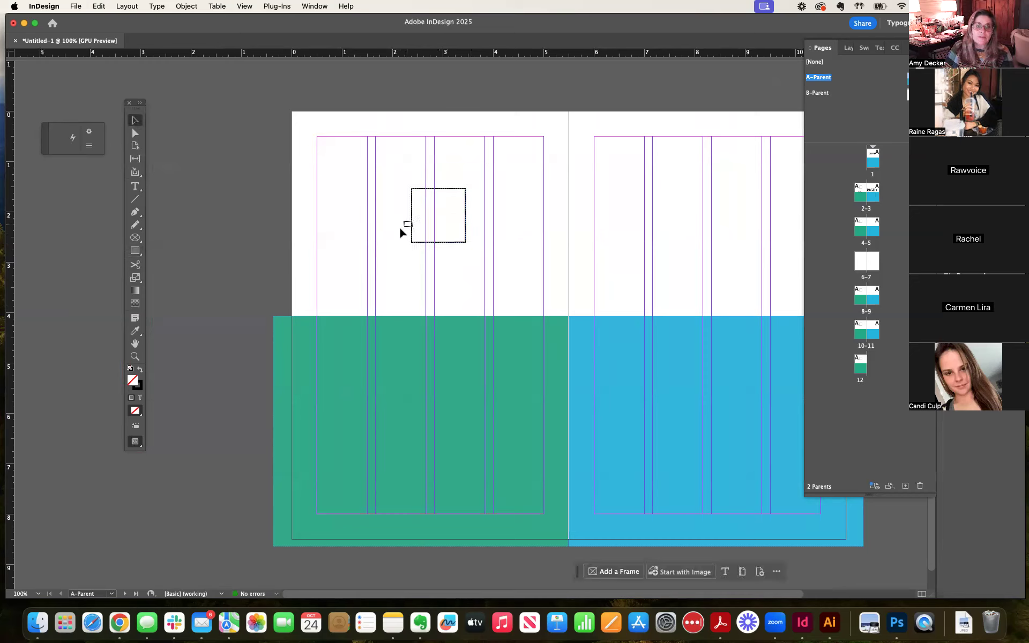
{"action": "left_click", "coordinate": [401, 229]}
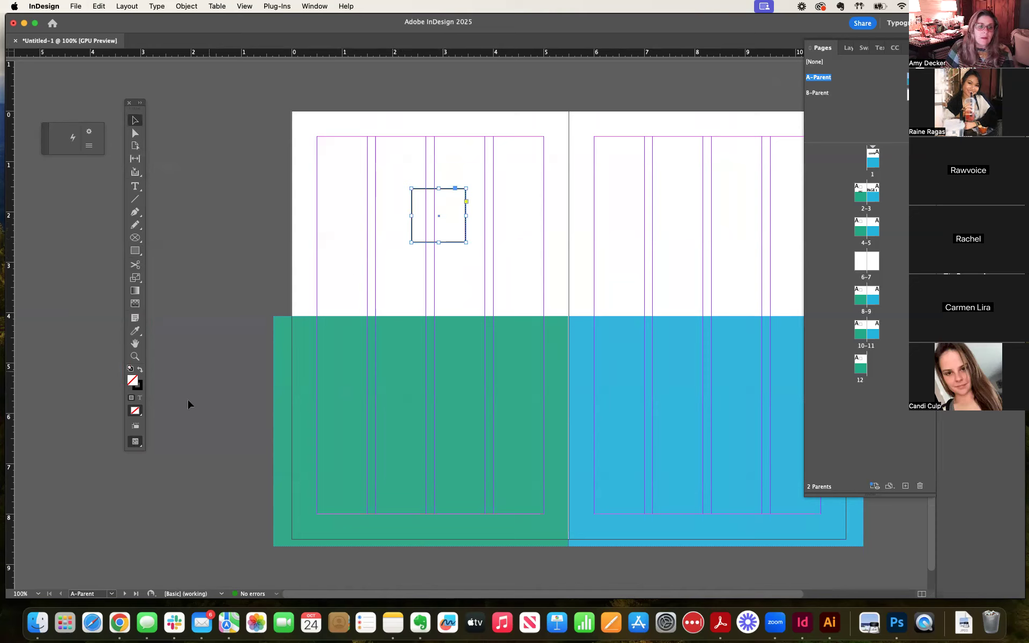
{"action": "left_click", "coordinate": [139, 369]}
{"action": "left_click_drag", "start_coordinate": [444, 224], "coordinate": [435, 325]}
{"action": "left_click", "coordinate": [722, 292]}
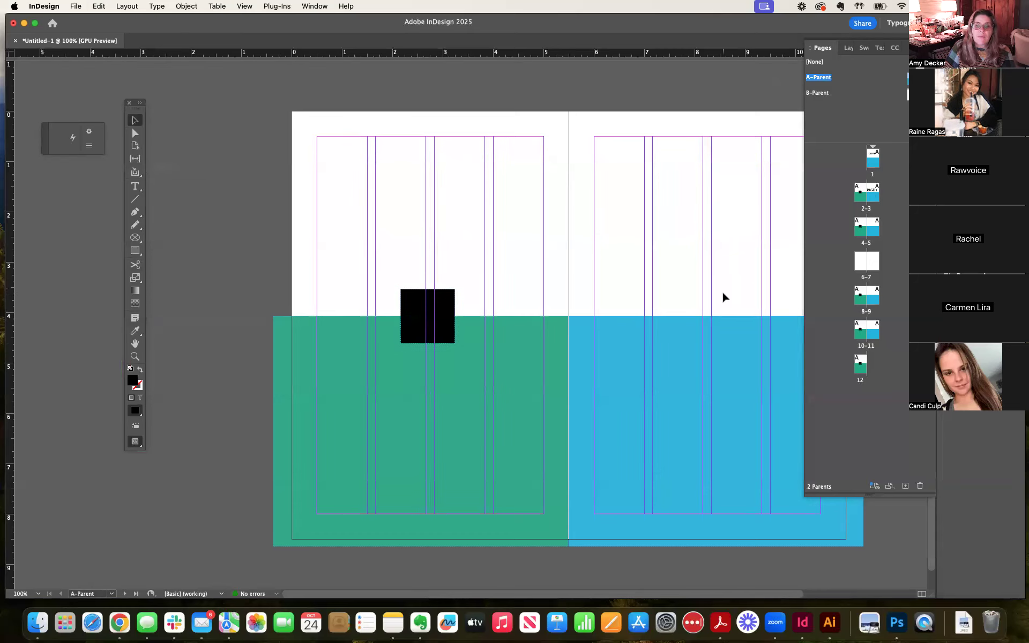
{"action": "scroll", "coordinate": [697, 284], "scroll_direction": "right", "scroll_amount": 5}
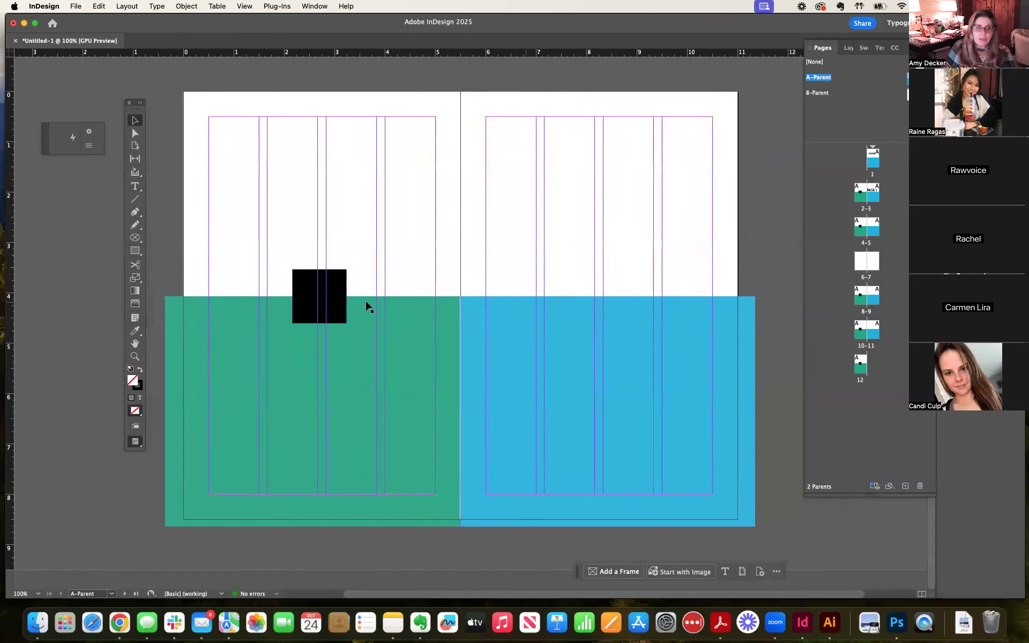
{"action": "left_click", "coordinate": [298, 274]}
{"action": "left_click_drag", "start_coordinate": [341, 293], "coordinate": [465, 305]}
{"action": "key", "text": "Delete"}
Step: Draw a circular frame about 1.24 in wide on the A-Parent's right page and fill it with blue, RGB 35, 39, 220
{"action": "left_click", "coordinate": [135, 237]}
{"action": "left_click_drag", "start_coordinate": [579, 269], "coordinate": [642, 332]}
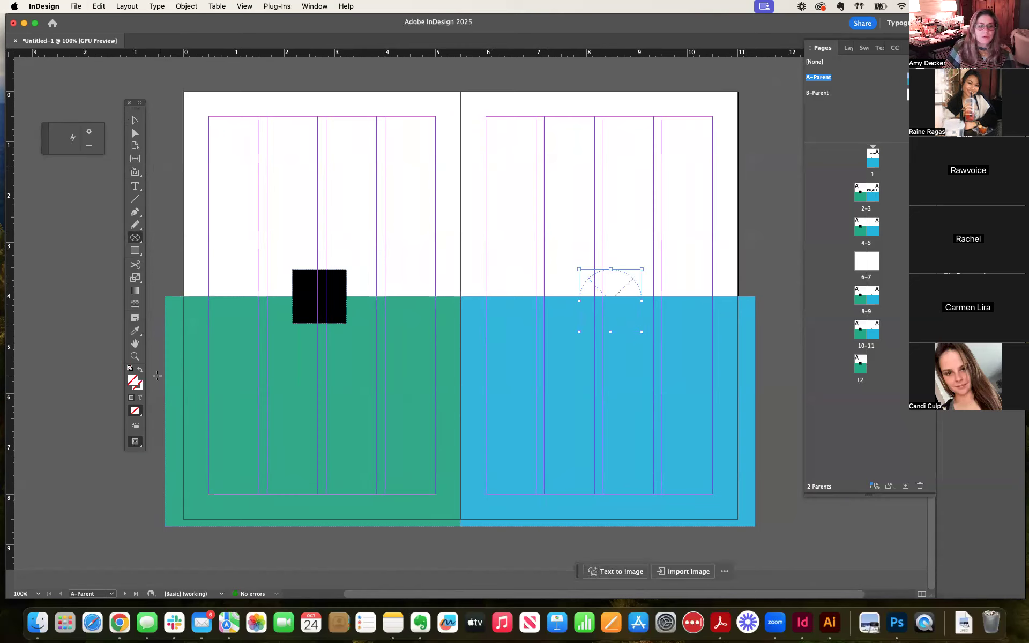
{"action": "double_click", "coordinate": [133, 378]}
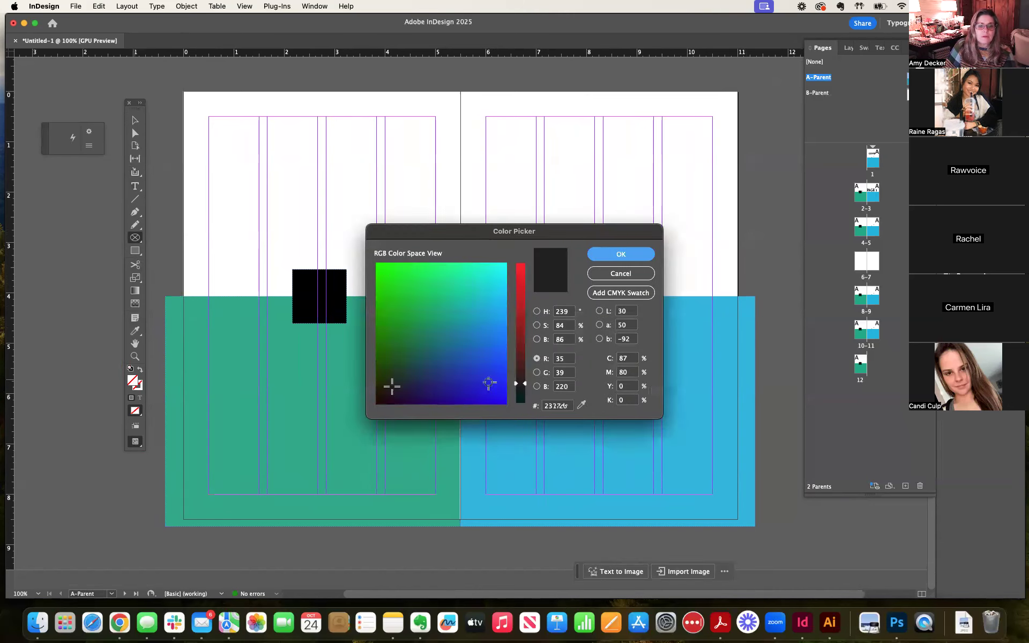
{"action": "left_click", "coordinate": [487, 382]}
{"action": "left_click", "coordinate": [613, 258]}
{"action": "left_click", "coordinate": [668, 283]}
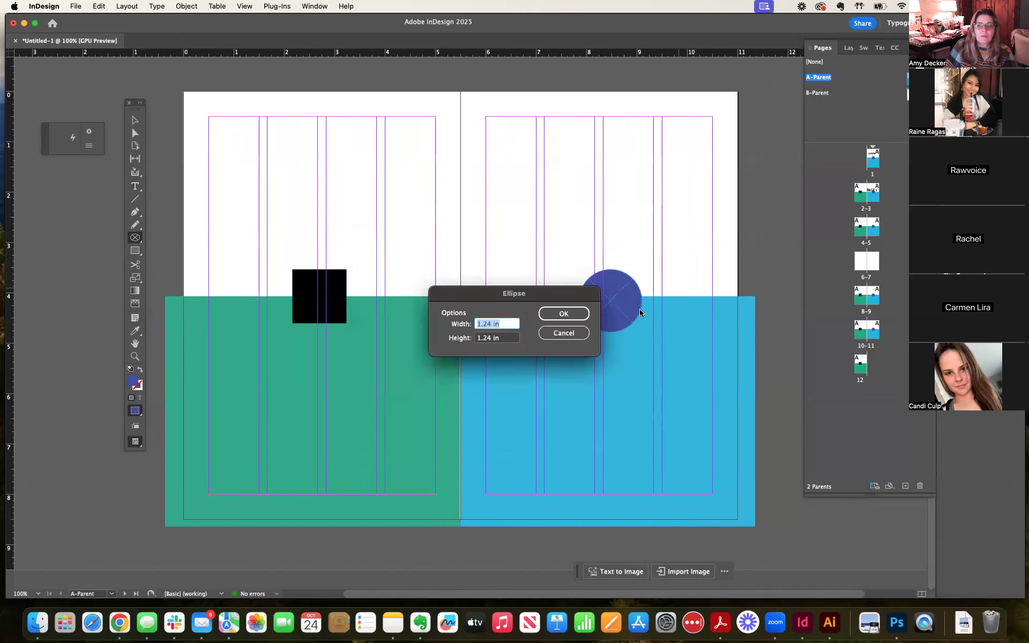
{"action": "left_click", "coordinate": [584, 315]}
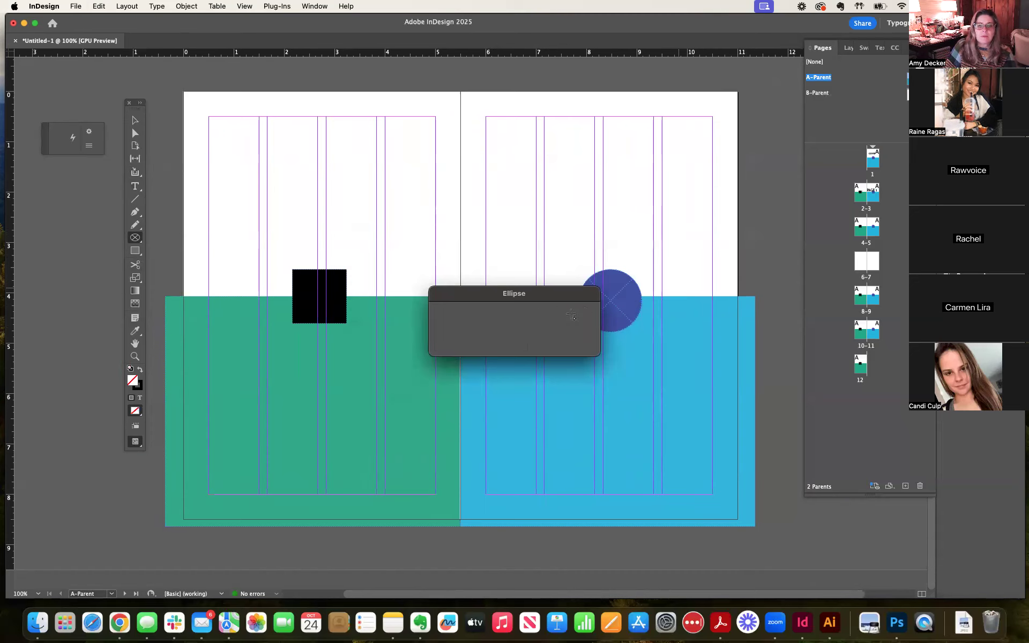
{"action": "key", "text": "Delete"}
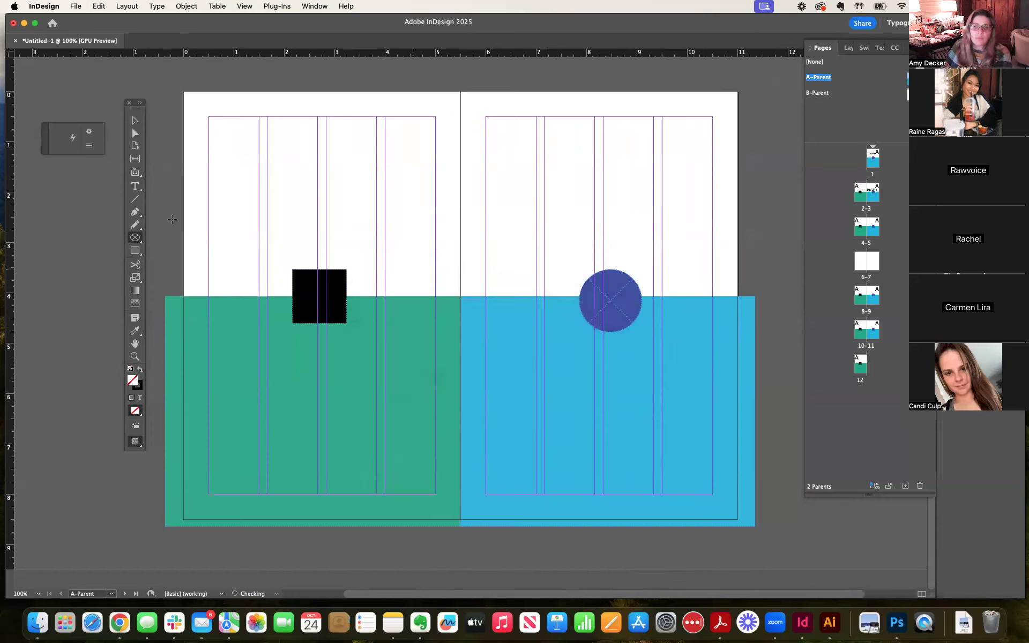
Step: Move the blue circle and black square level with each other across the colour blocks' upper edges, near each page's middle gutter
{"action": "left_click", "coordinate": [135, 120]}
{"action": "left_click_drag", "start_coordinate": [619, 301], "coordinate": [609, 293]}
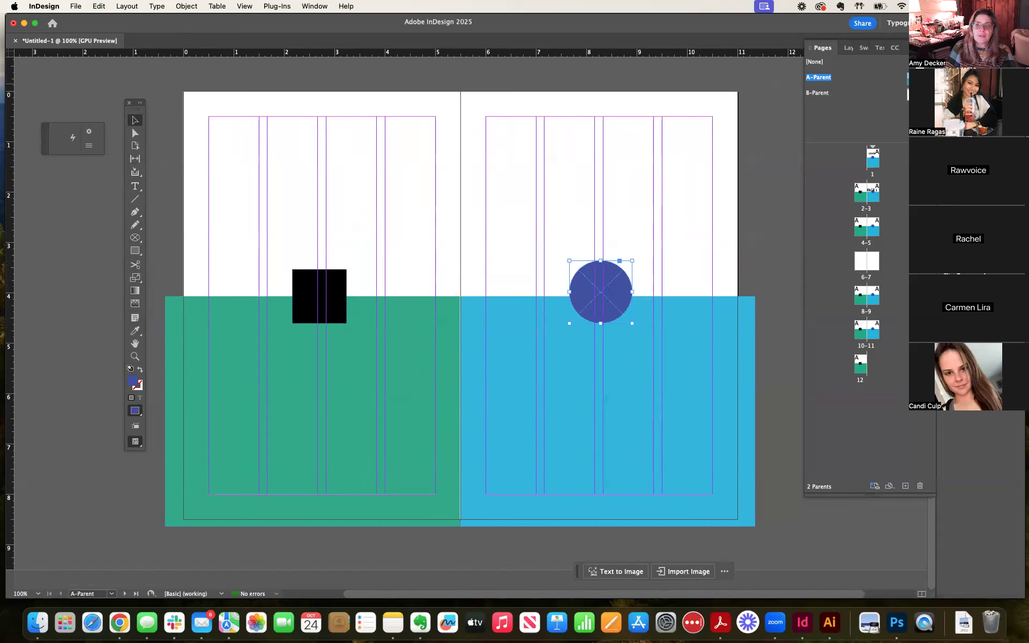
{"action": "mouse_move", "coordinate": [326, 294]}
{"action": "left_mouse_down"}
{"action": "mouse_move", "coordinate": [328, 282]}
{"action": "mouse_move", "coordinate": [331, 290]}
{"action": "left_mouse_up"}
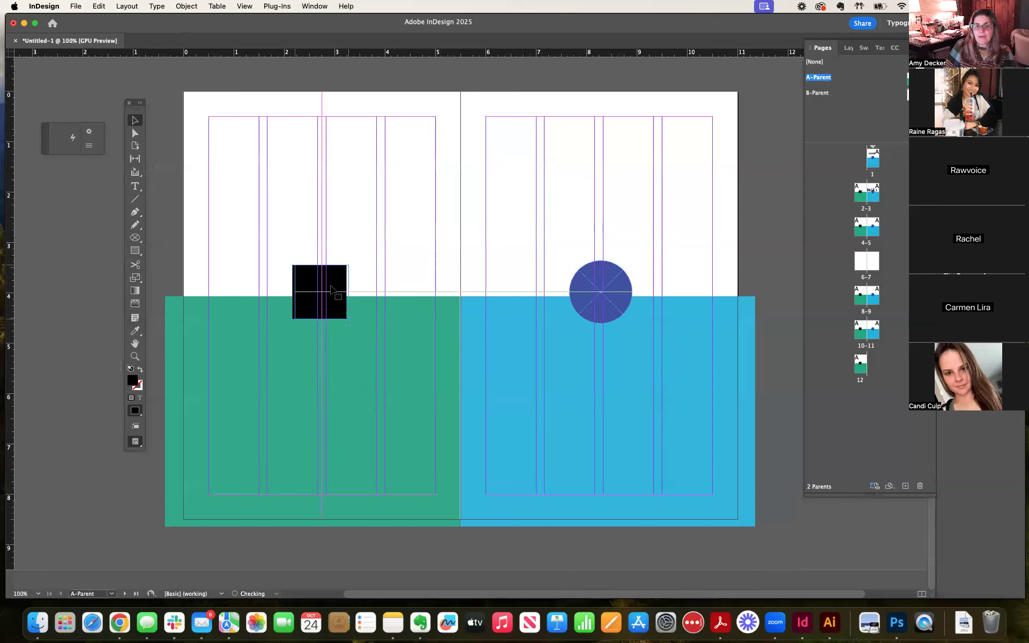
{"action": "left_click_drag", "start_coordinate": [607, 294], "coordinate": [603, 294]}
{"action": "left_click", "coordinate": [660, 260]}
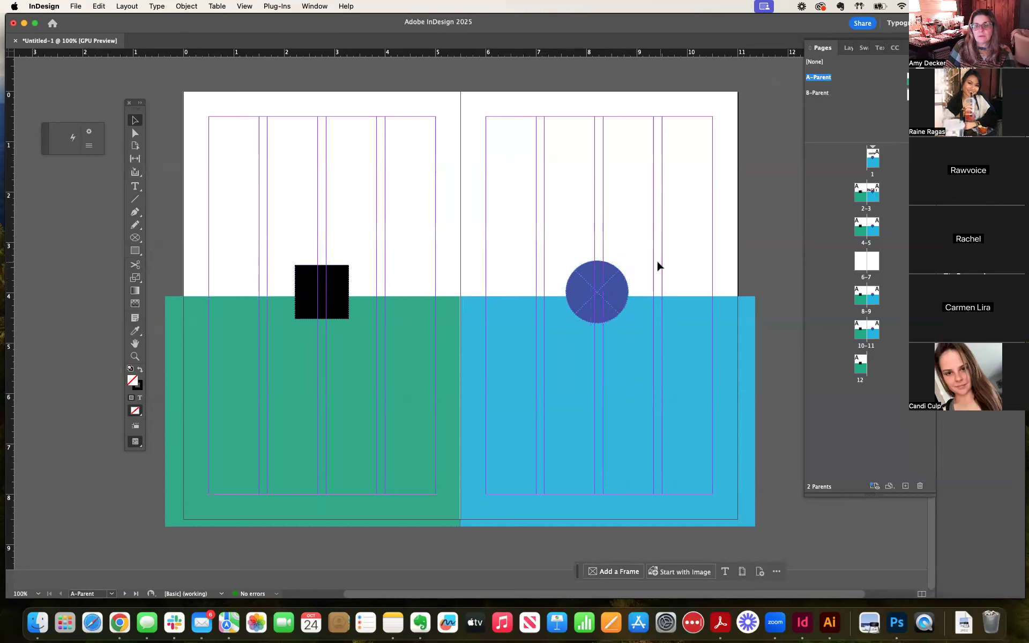
Step: Check how the A-Parent's square and circle appear on document spreads 2-3, 8-9 and 10-11
{"action": "double_click", "coordinate": [861, 197]}
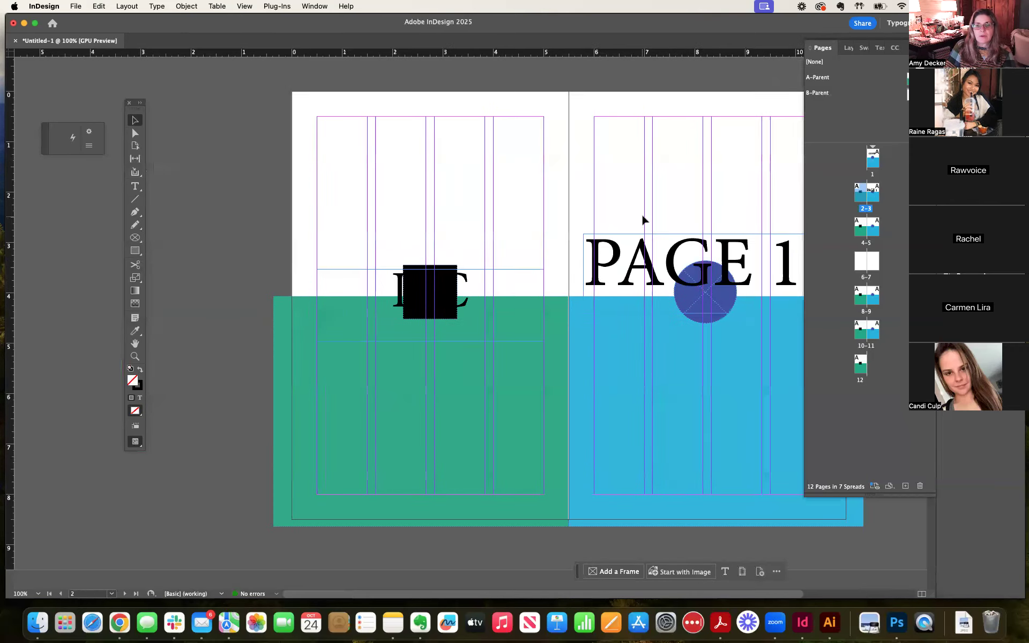
{"action": "scroll", "coordinate": [641, 213], "scroll_direction": "right", "scroll_amount": 5}
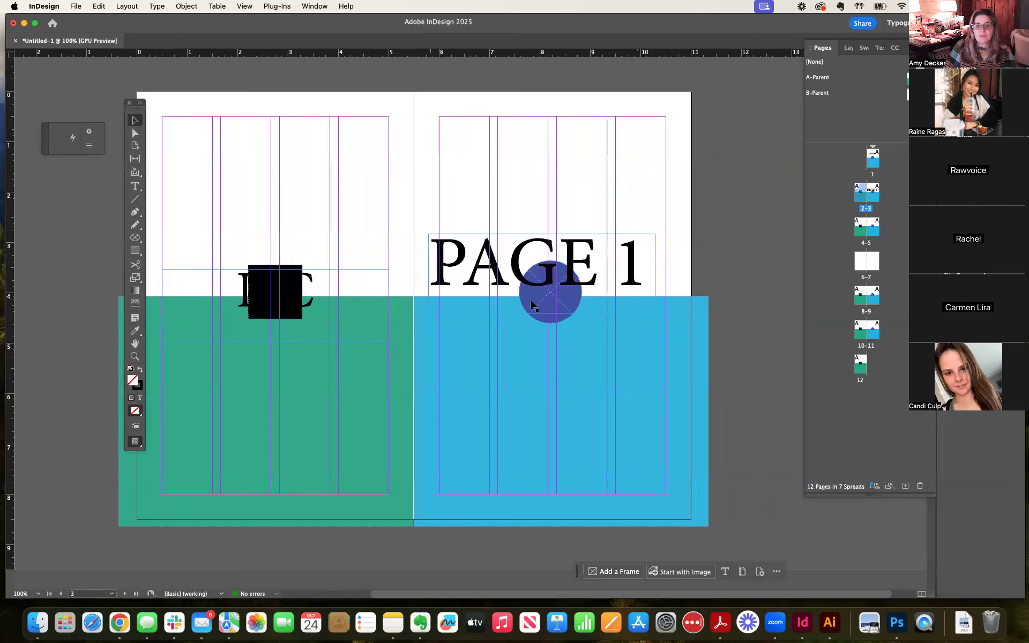
{"action": "left_click", "coordinate": [859, 230]}
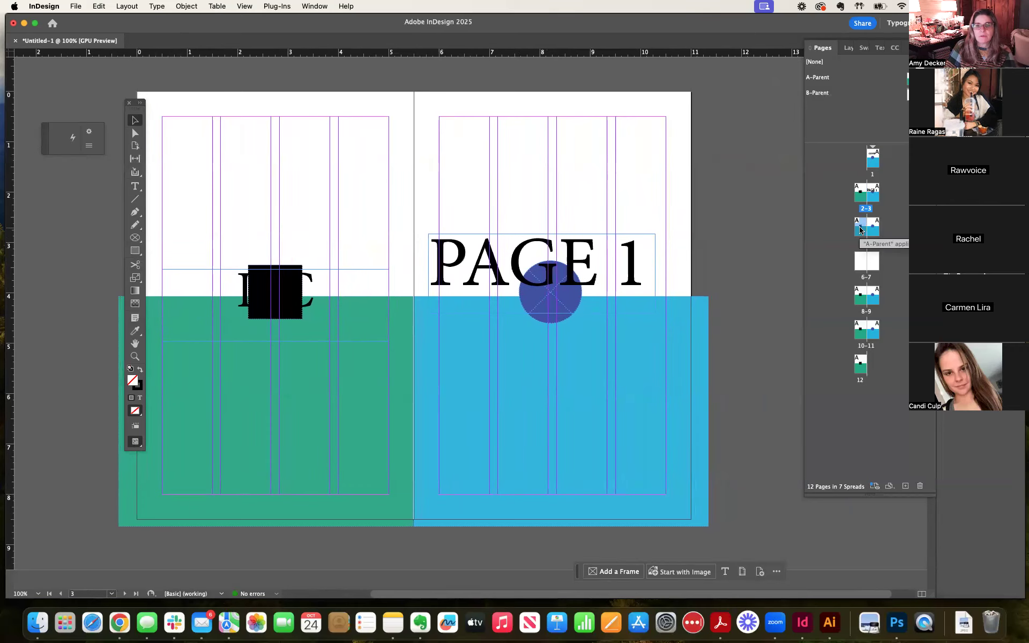
{"action": "double_click", "coordinate": [858, 299]}
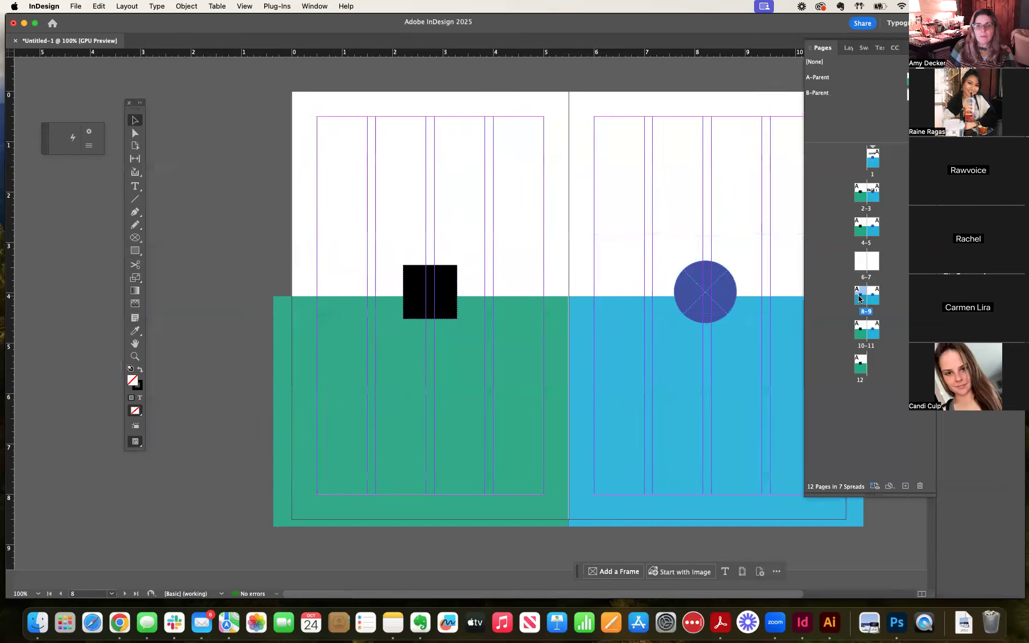
{"action": "double_click", "coordinate": [878, 296]}
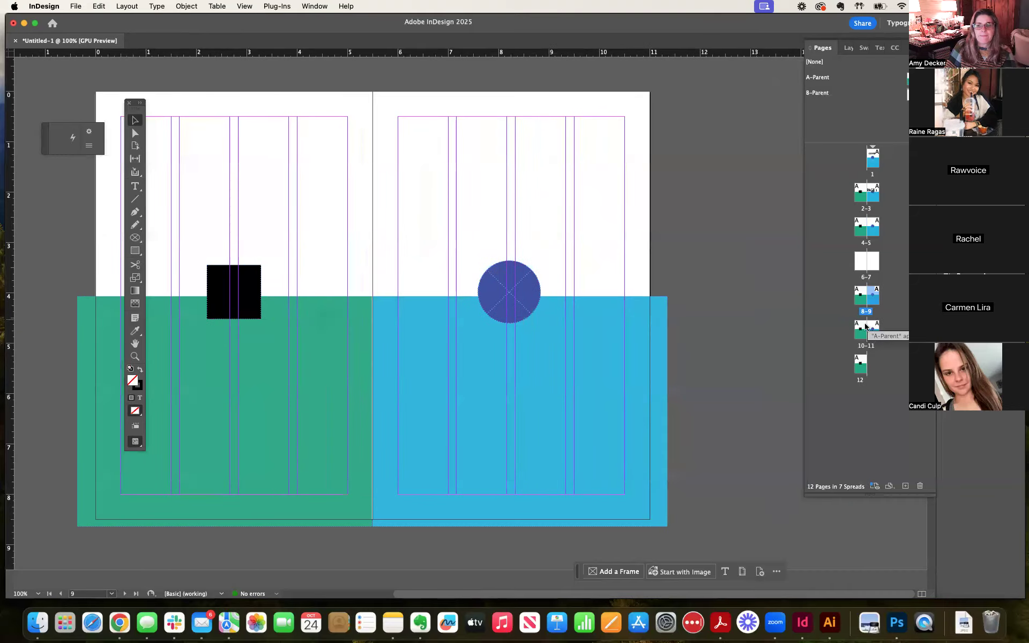
{"action": "double_click", "coordinate": [860, 331]}
{"action": "double_click", "coordinate": [873, 329]}
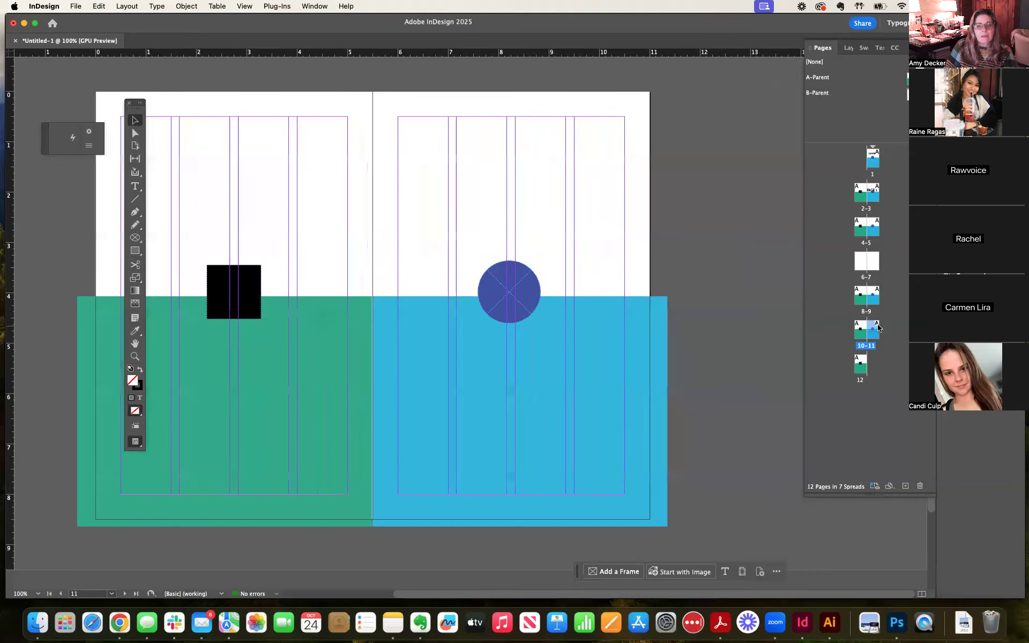
Step: Delete all the artwork from the A-Parent spread: the colour blocks, the black square and the blue circle
{"action": "scroll", "coordinate": [707, 284], "scroll_direction": "left", "scroll_amount": 5}
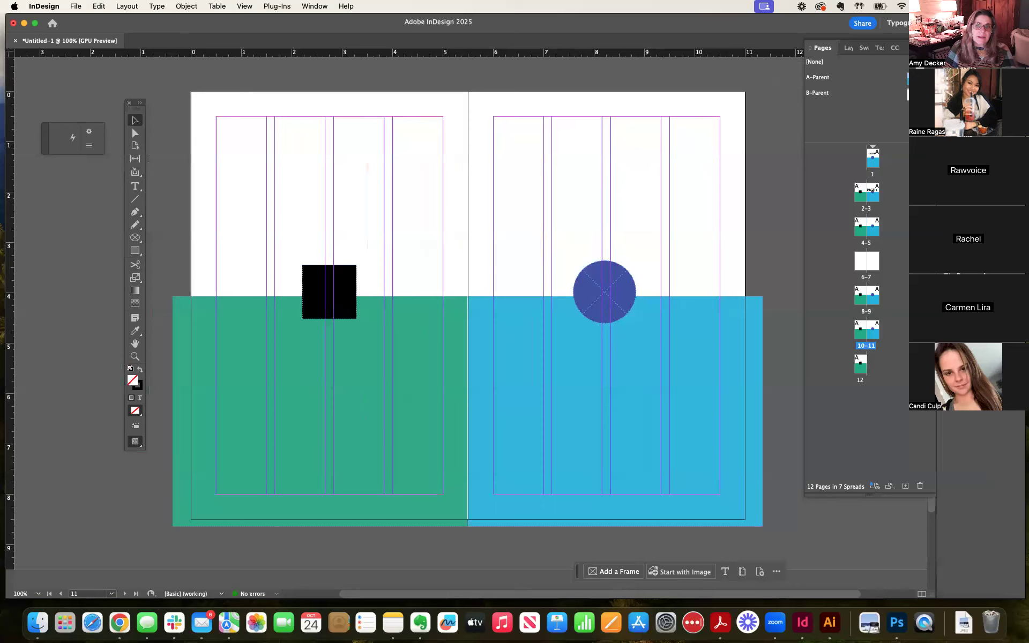
{"action": "double_click", "coordinate": [818, 77]}
{"action": "left_click_drag", "start_coordinate": [380, 230], "coordinate": [718, 369]}
{"action": "key", "text": "Delete"}
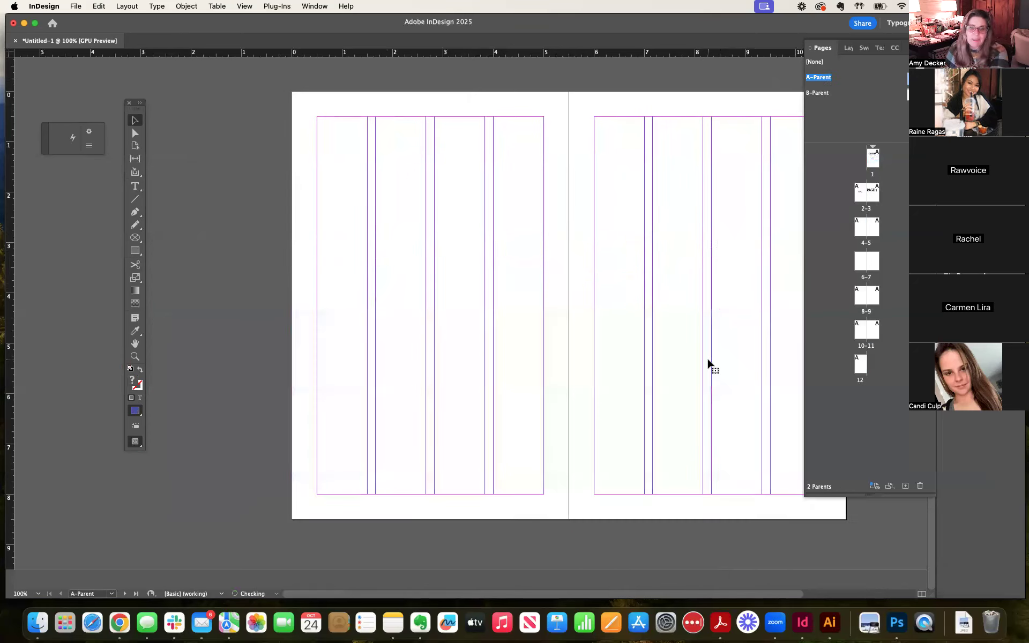
{"action": "scroll", "coordinate": [629, 266], "scroll_direction": "right", "scroll_amount": 5}
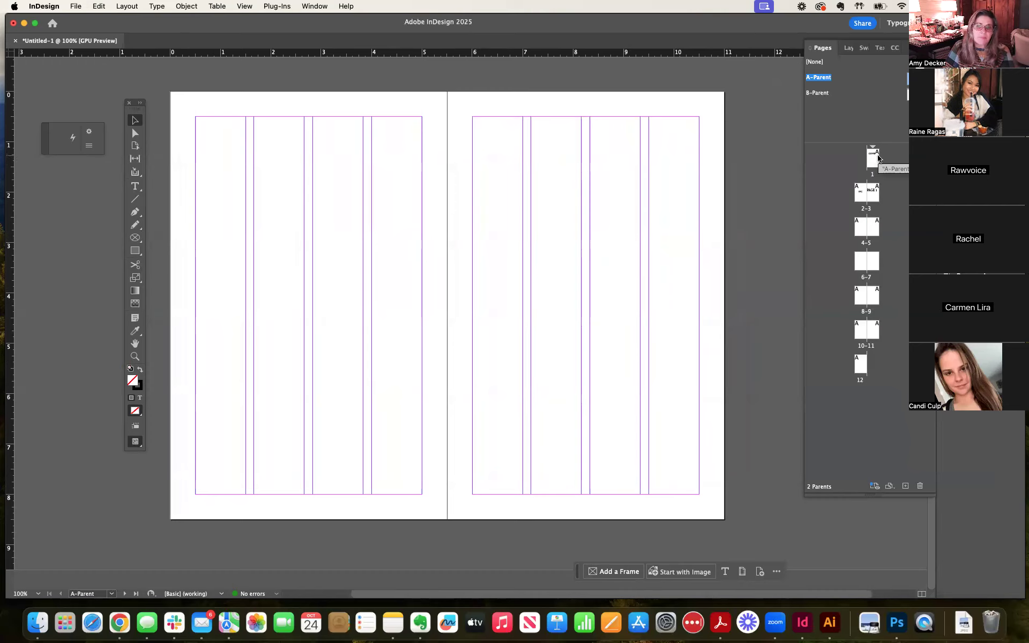
Step: Apply the B-Parent to pages 2 and 3, and check how its artwork appears on both pages
{"action": "left_click_drag", "start_coordinate": [914, 95], "coordinate": [861, 195]}
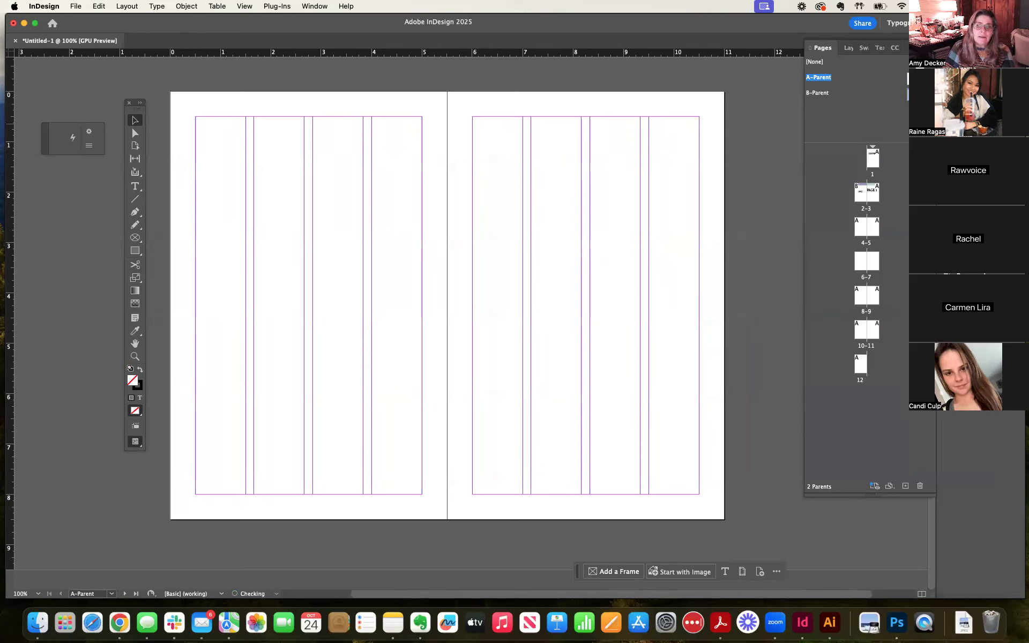
{"action": "left_click_drag", "start_coordinate": [911, 95], "coordinate": [876, 200]}
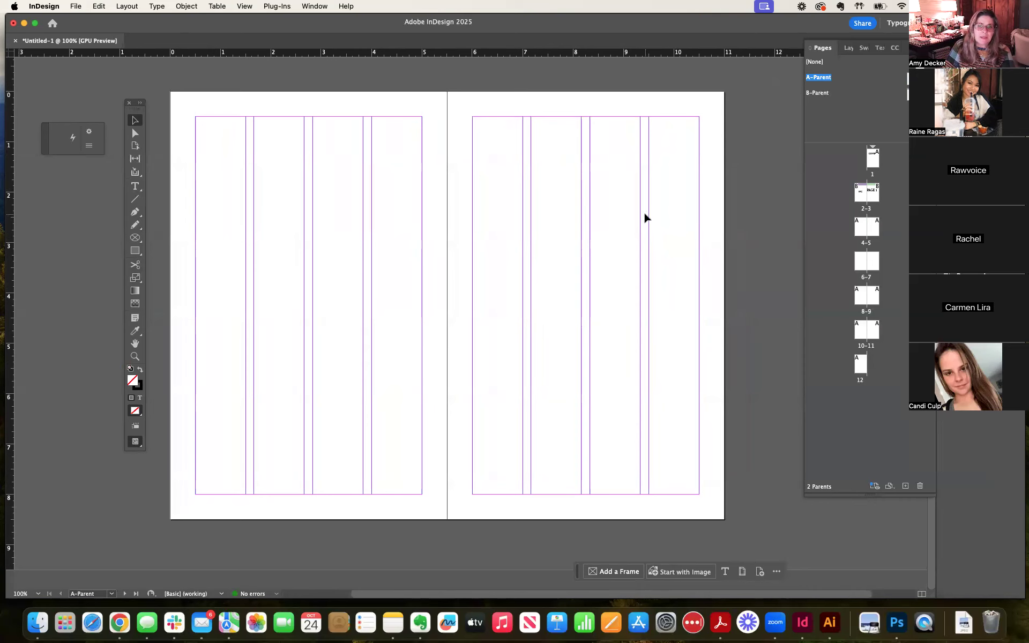
{"action": "double_click", "coordinate": [863, 197]}
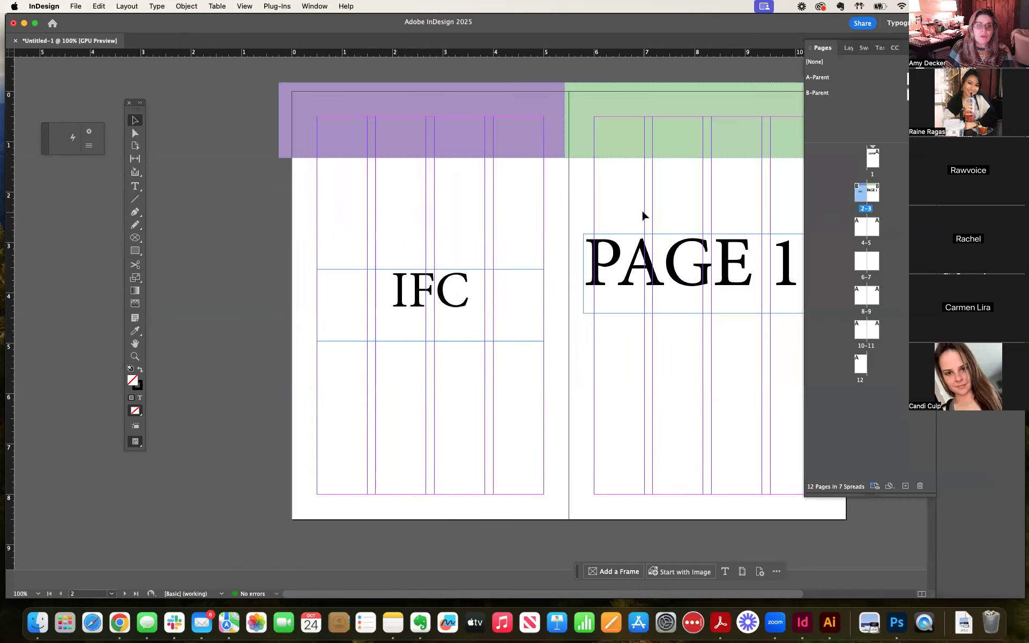
{"action": "scroll", "coordinate": [642, 209], "scroll_direction": "right", "scroll_amount": 5}
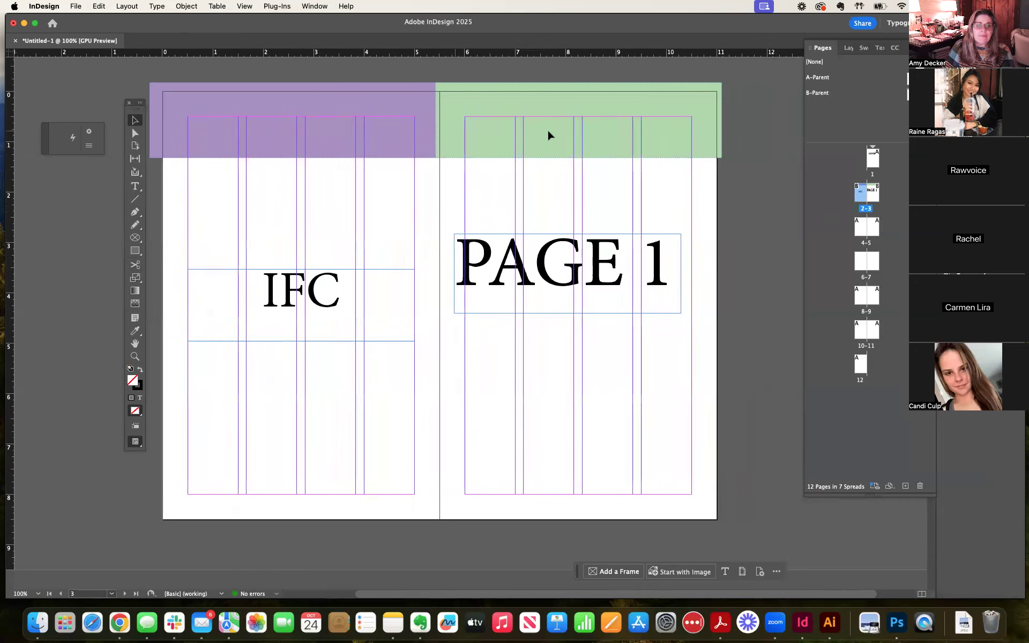
{"action": "double_click", "coordinate": [873, 193]}
{"action": "double_click", "coordinate": [860, 194]}
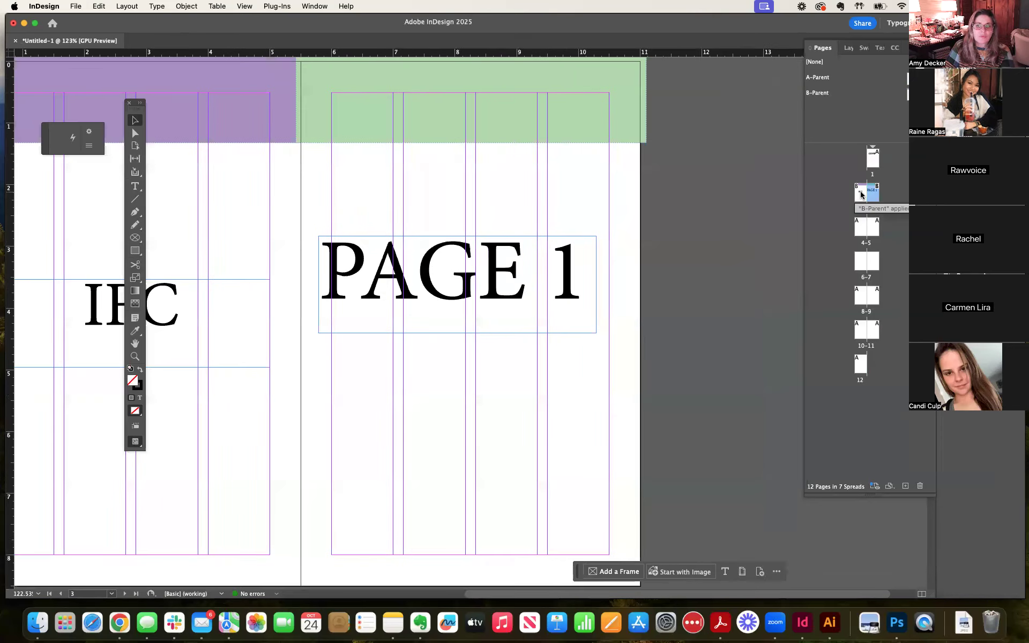
{"action": "scroll", "coordinate": [673, 194], "scroll_direction": "right", "scroll_amount": 5}
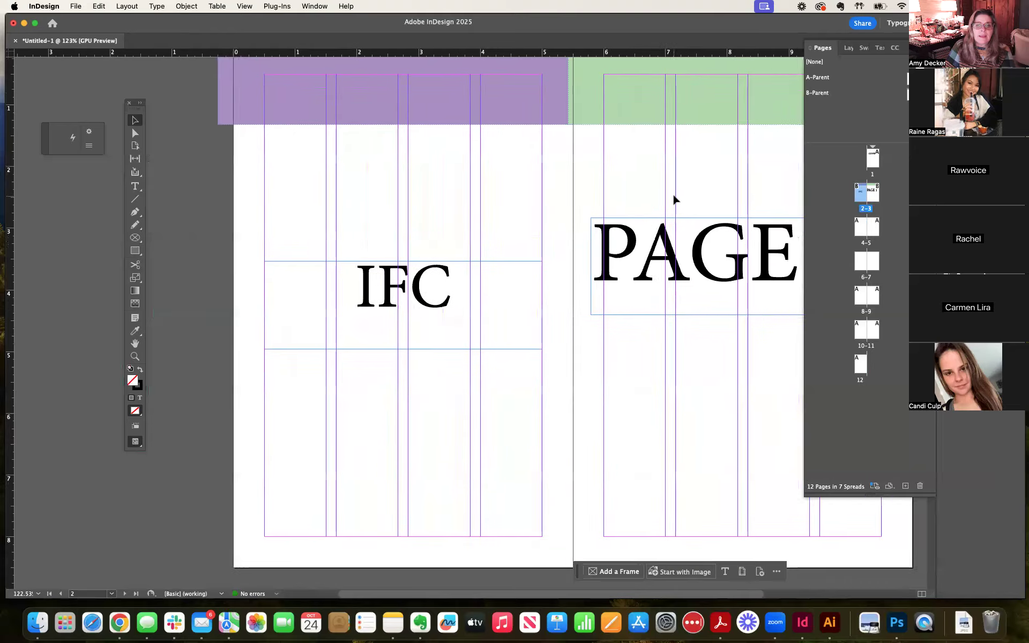
Step: Open the cover on page 1 and remove its parent by applying [None]
{"action": "double_click", "coordinate": [875, 157]}
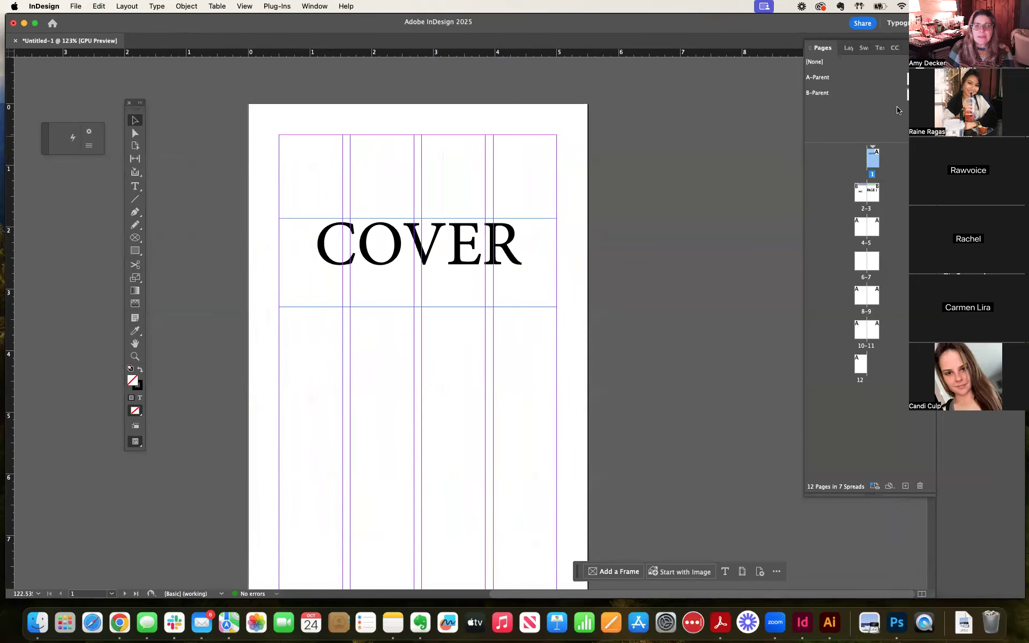
{"action": "left_click_drag", "start_coordinate": [911, 62], "coordinate": [873, 158]}
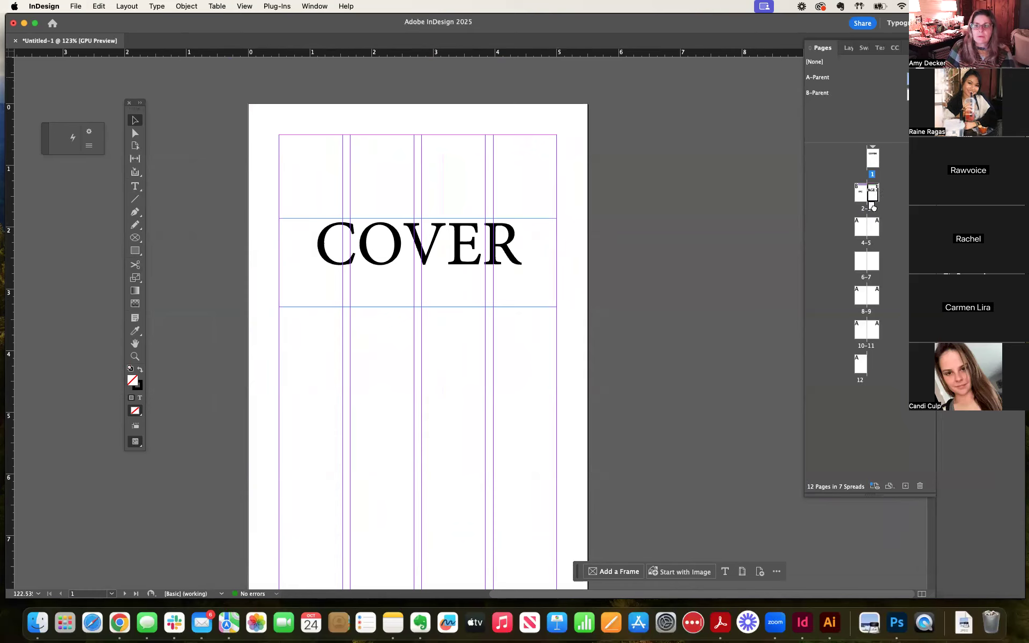
Step: Draw a circular frame about 4.5 in wide across page 4's margins and fill it with blue
{"action": "double_click", "coordinate": [864, 228]}
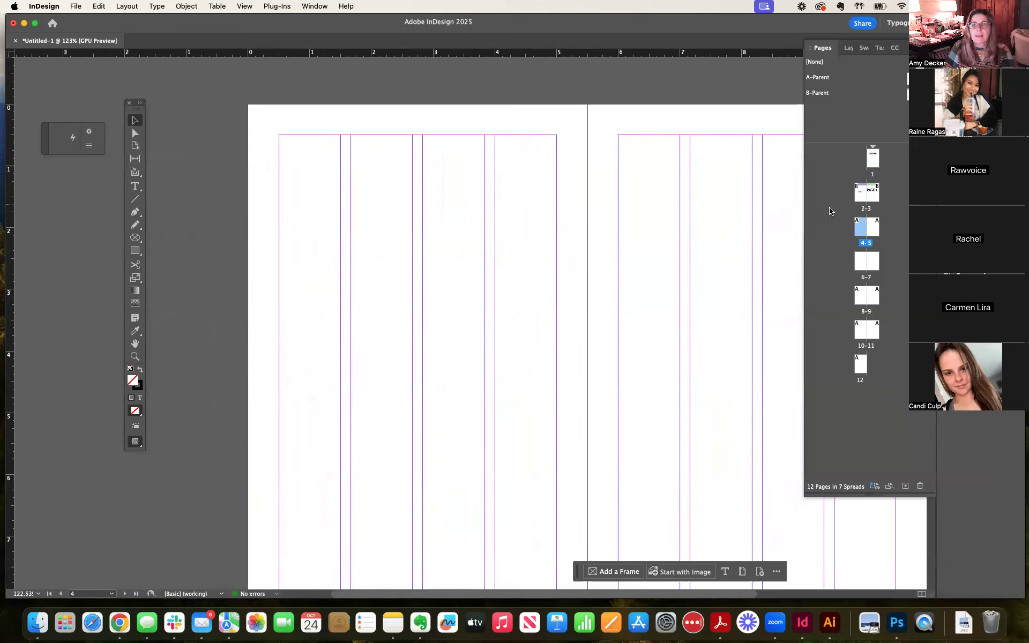
{"action": "left_click", "coordinate": [137, 242]}
{"action": "left_click_drag", "start_coordinate": [279, 235], "coordinate": [659, 515]}
{"action": "double_click", "coordinate": [133, 381]}
{"action": "left_click", "coordinate": [462, 344]}
{"action": "left_click", "coordinate": [490, 374]}
{"action": "left_click", "coordinate": [612, 255]}
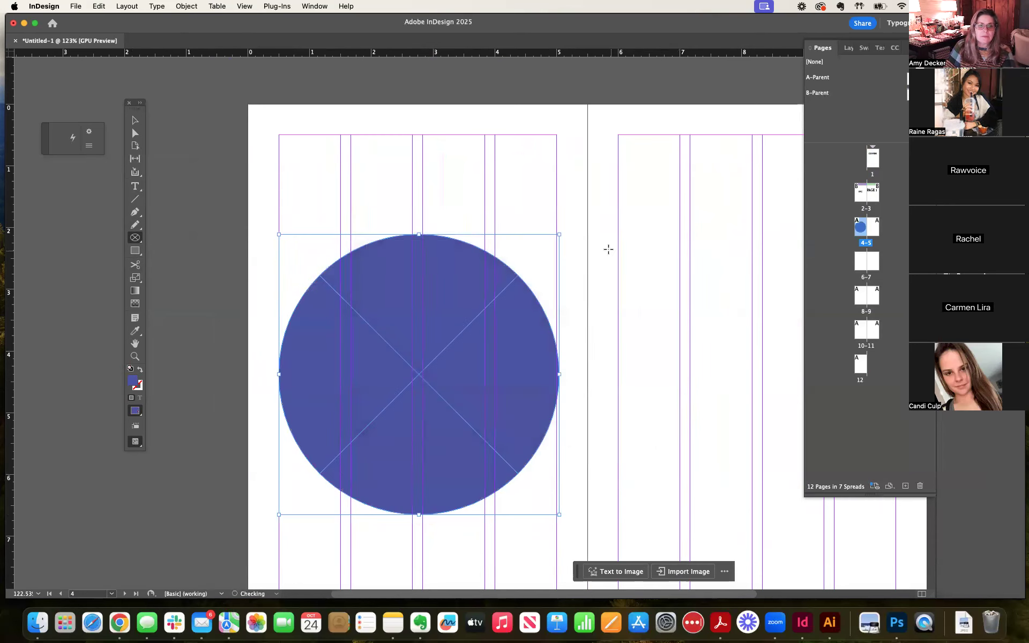
Step: Duplicate the blue circle onto page 5, roughly level with the original
{"action": "key", "text": "a"}
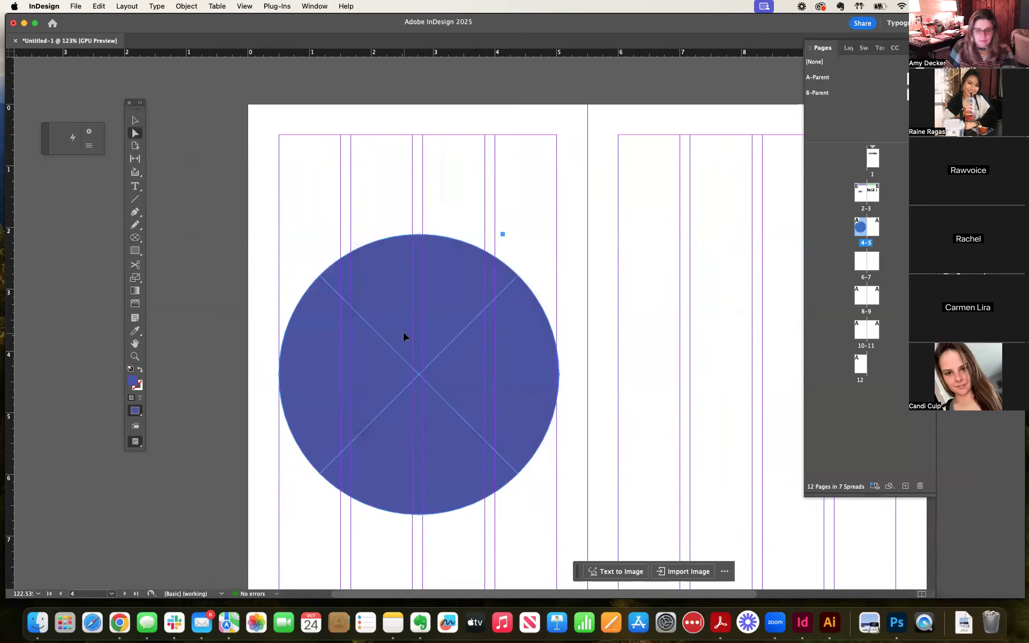
{"action": "left_click_drag", "start_coordinate": [406, 336], "coordinate": [745, 333]}
{"action": "left_click", "coordinate": [762, 209]}
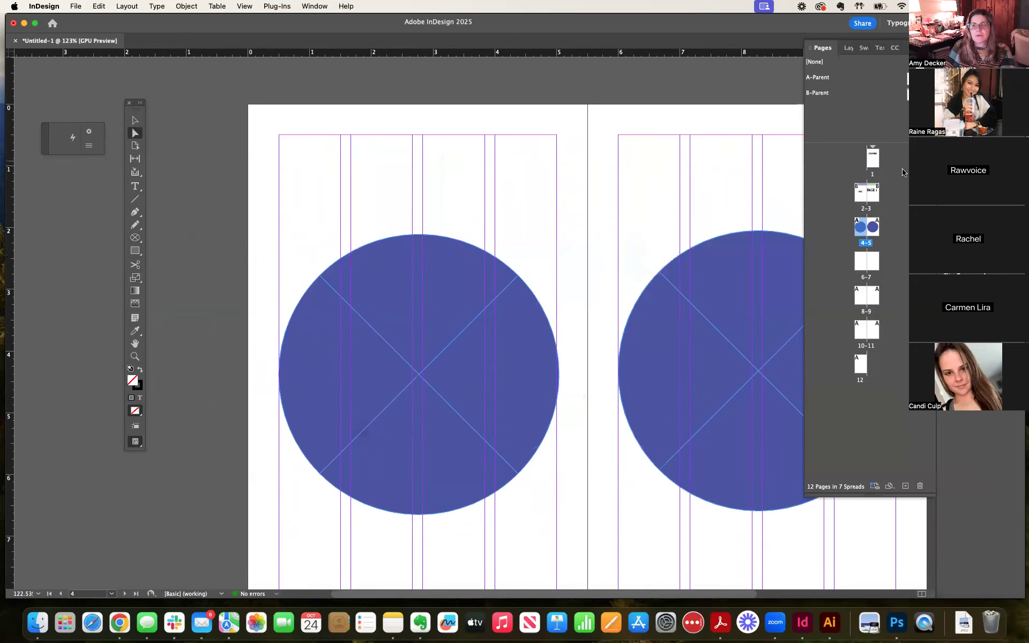
{"action": "left_click", "coordinate": [735, 347]}
{"action": "key", "text": "super+a"}
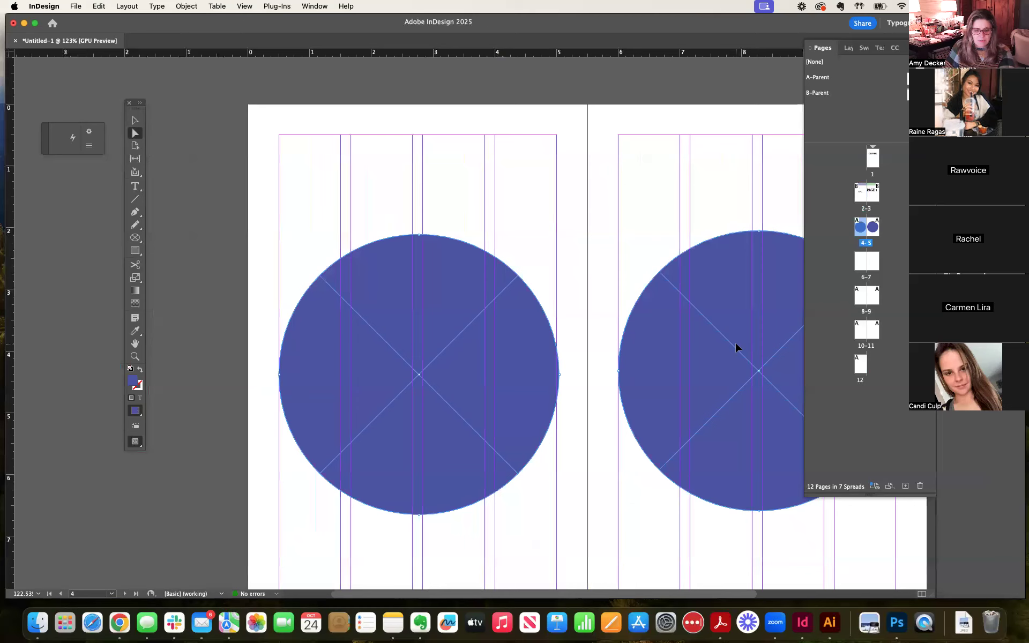
{"action": "key", "text": "Delete"}
{"action": "key", "text": "super+z"}
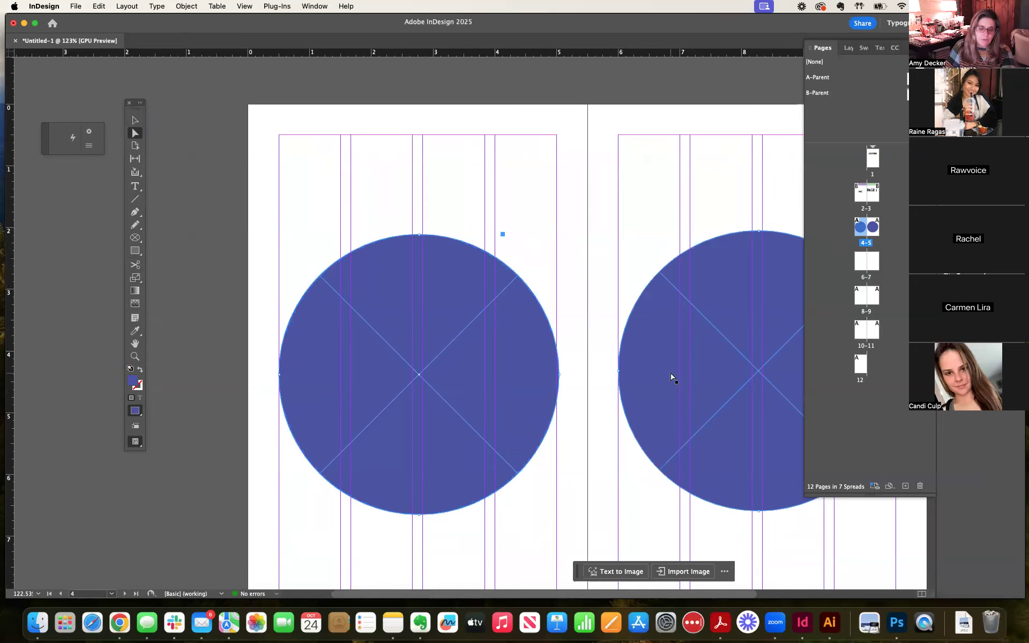
{"action": "key", "text": "super+z"}
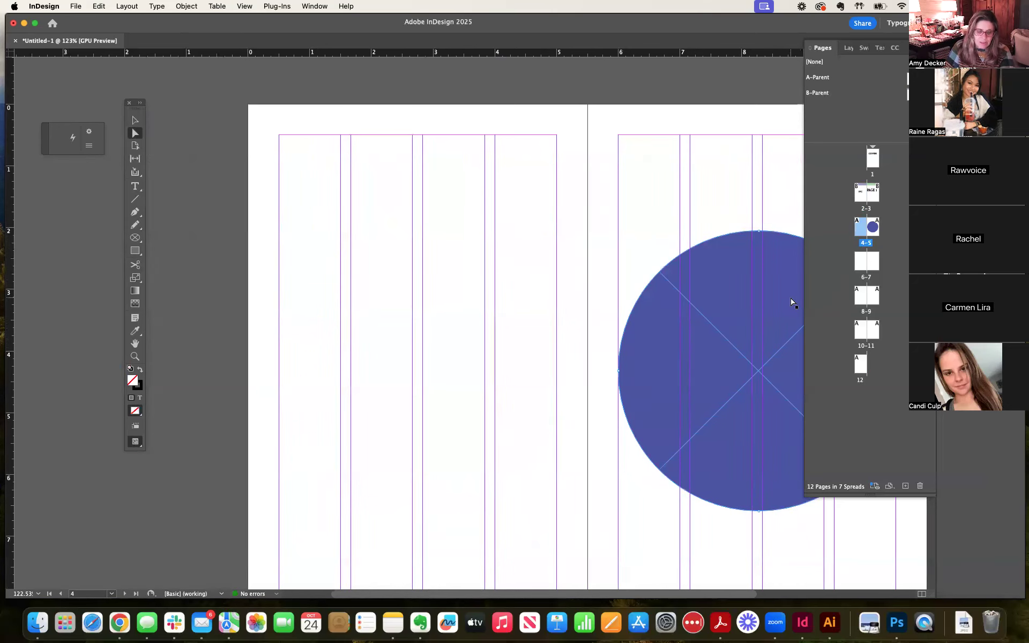
{"action": "key", "text": "super+shift+z"}
{"action": "left_click_drag", "start_coordinate": [422, 168], "coordinate": [699, 386]}
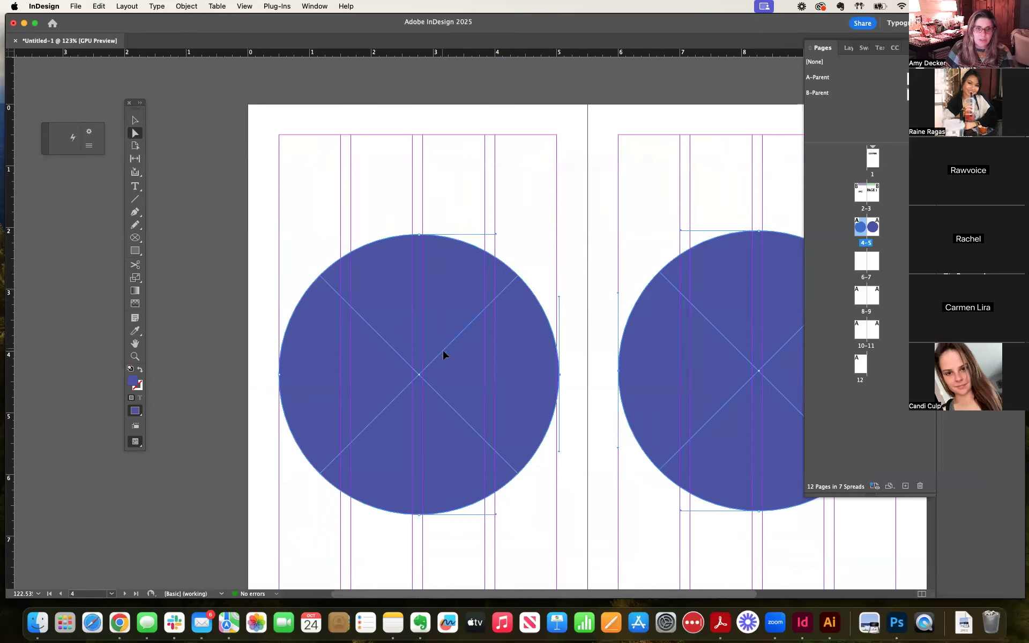
Step: Select both blue circles as whole objects and cut them from spread 4-5
{"action": "left_click", "coordinate": [135, 120]}
{"action": "left_click", "coordinate": [413, 299]}
{"action": "left_click", "coordinate": [712, 304], "text": "shift"}
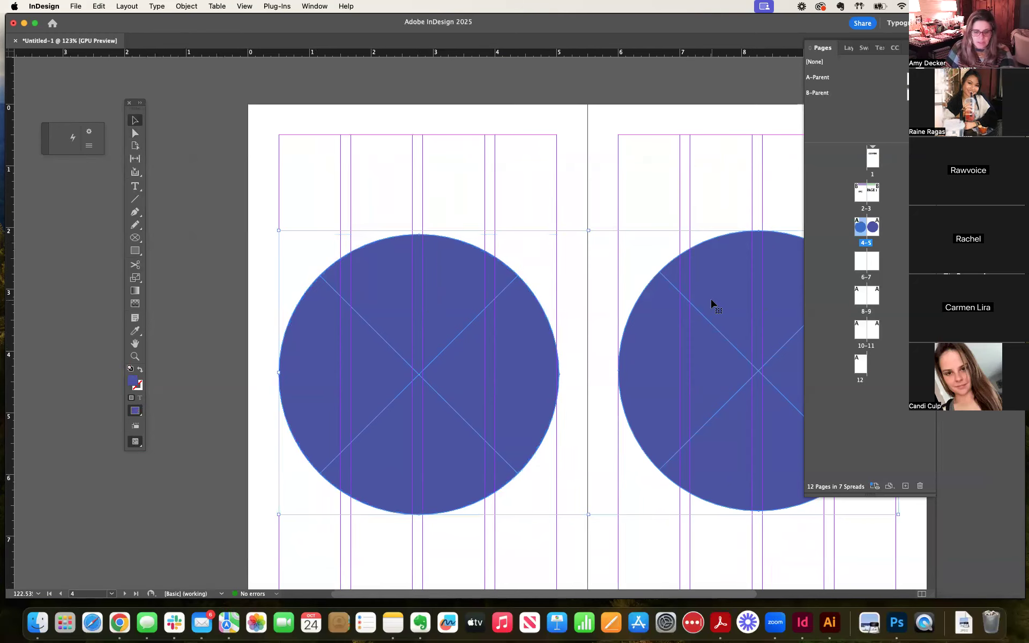
{"action": "key", "text": "Delete"}
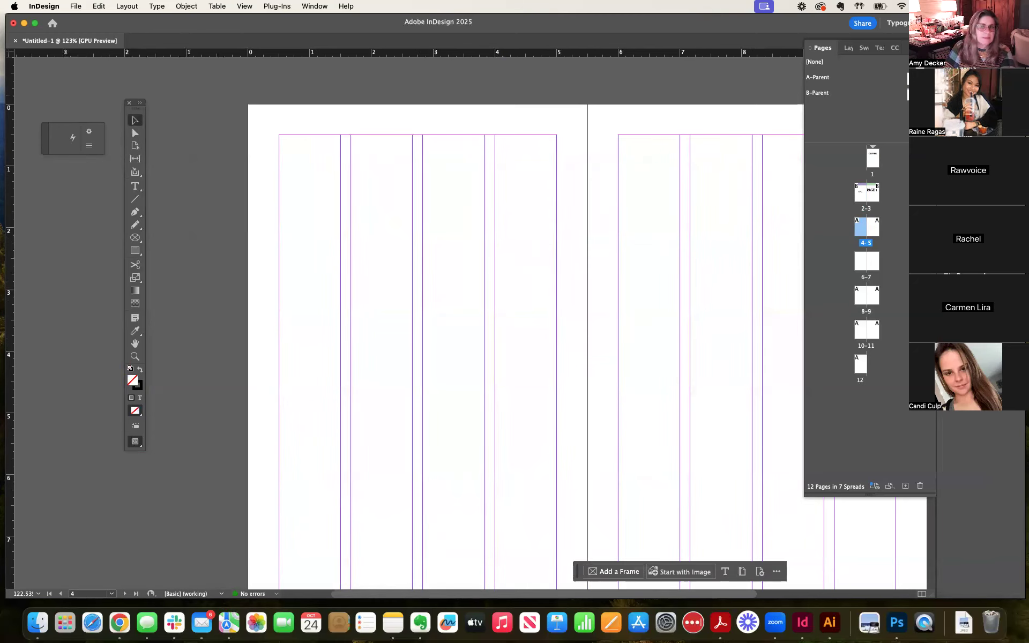
Step: Paste the two blue circles onto the A-Parent and position one between the margins of each page
{"action": "double_click", "coordinate": [818, 78]}
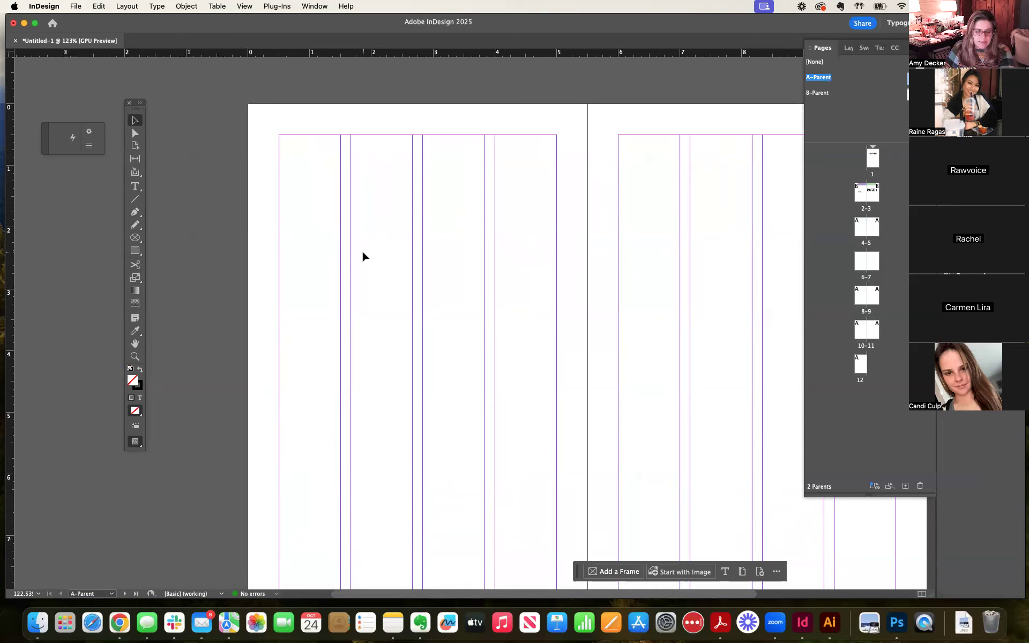
{"action": "key", "text": "super+alt+shift+v"}
{"action": "left_click_drag", "start_coordinate": [308, 303], "coordinate": [427, 348]}
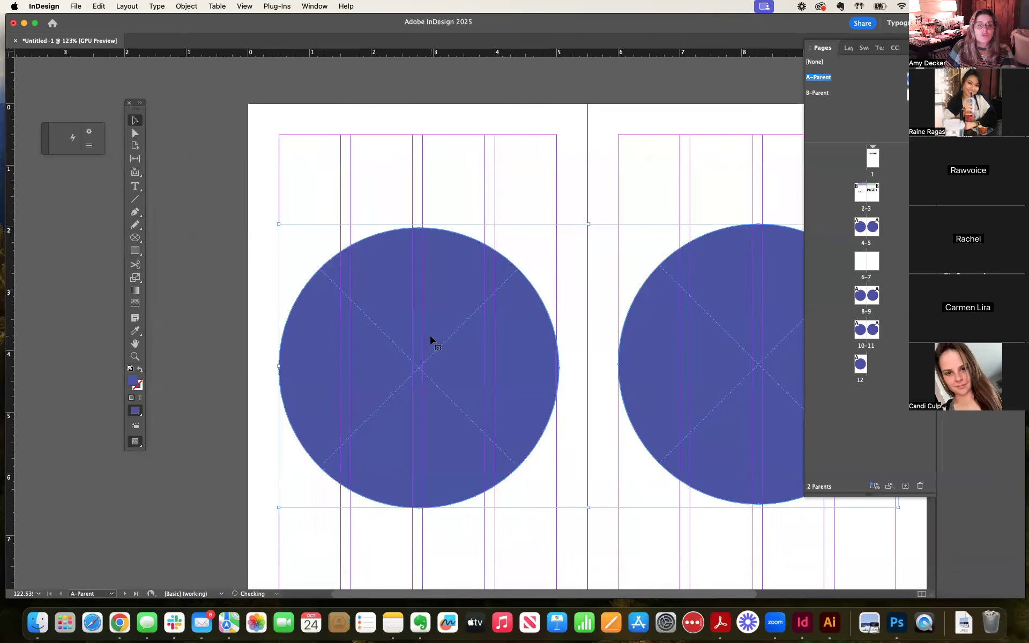
{"action": "left_click", "coordinate": [504, 189]}
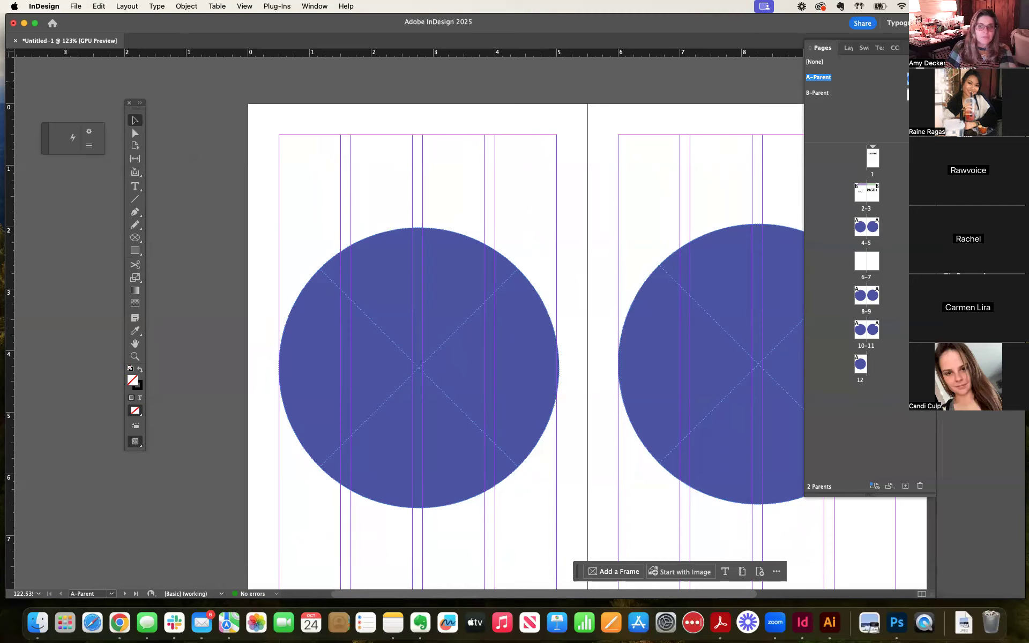
Step: Apply the B-Parent to pages 6 and 7
{"action": "left_click", "coordinate": [872, 261]}
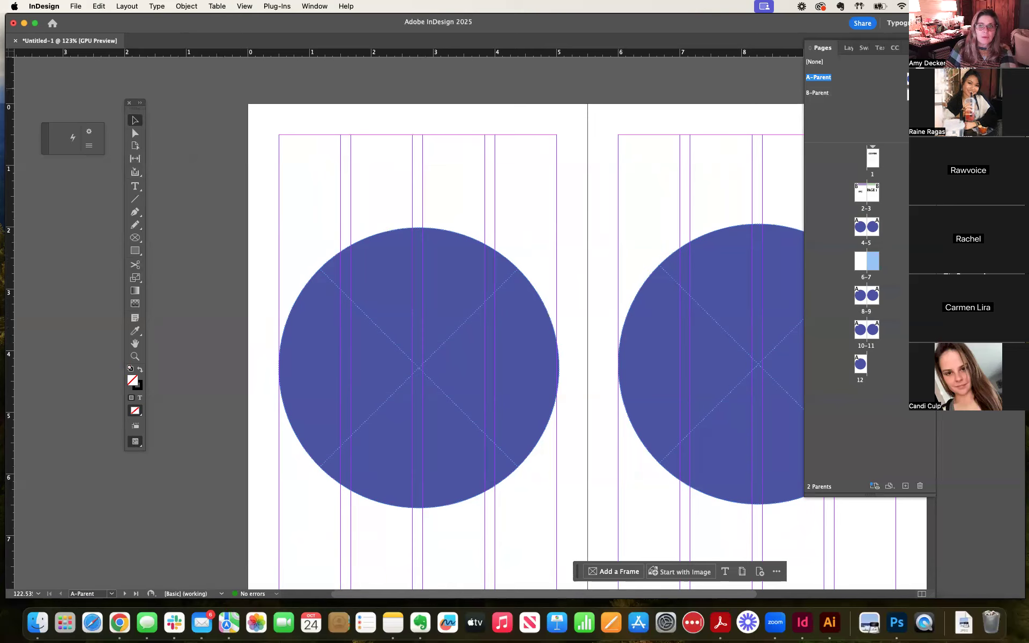
{"action": "left_click_drag", "start_coordinate": [905, 79], "coordinate": [860, 261]}
{"action": "left_click_drag", "start_coordinate": [922, 99], "coordinate": [876, 262]}
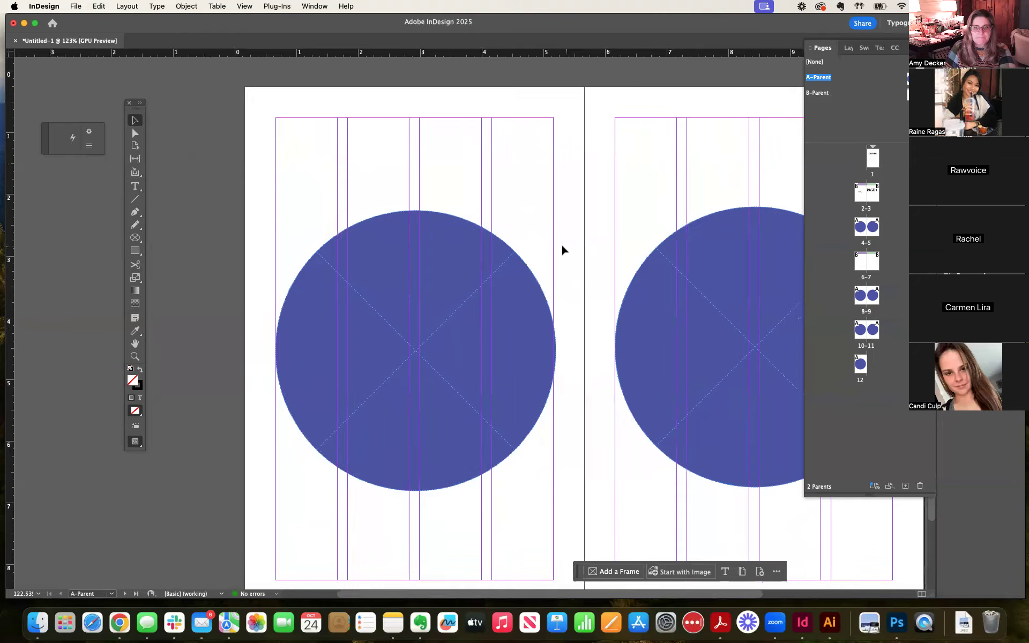
Step: Move the floating Tools panel off the A-Parent spread onto the empty pasteboard
{"action": "scroll", "coordinate": [558, 249], "scroll_direction": "right", "scroll_amount": 5}
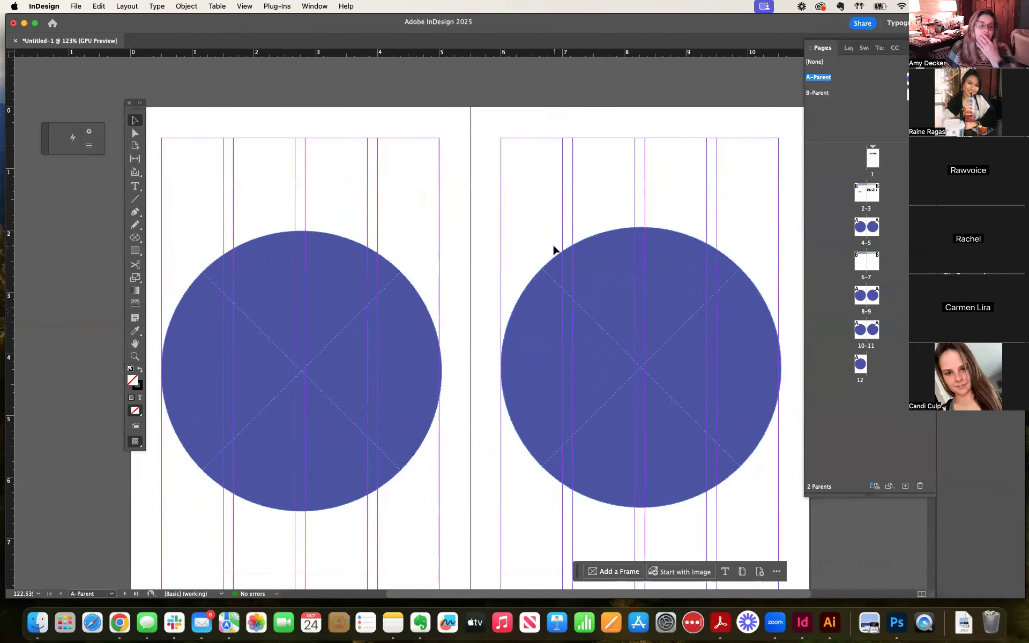
{"action": "left_click_drag", "start_coordinate": [138, 113], "coordinate": [54, 174]}
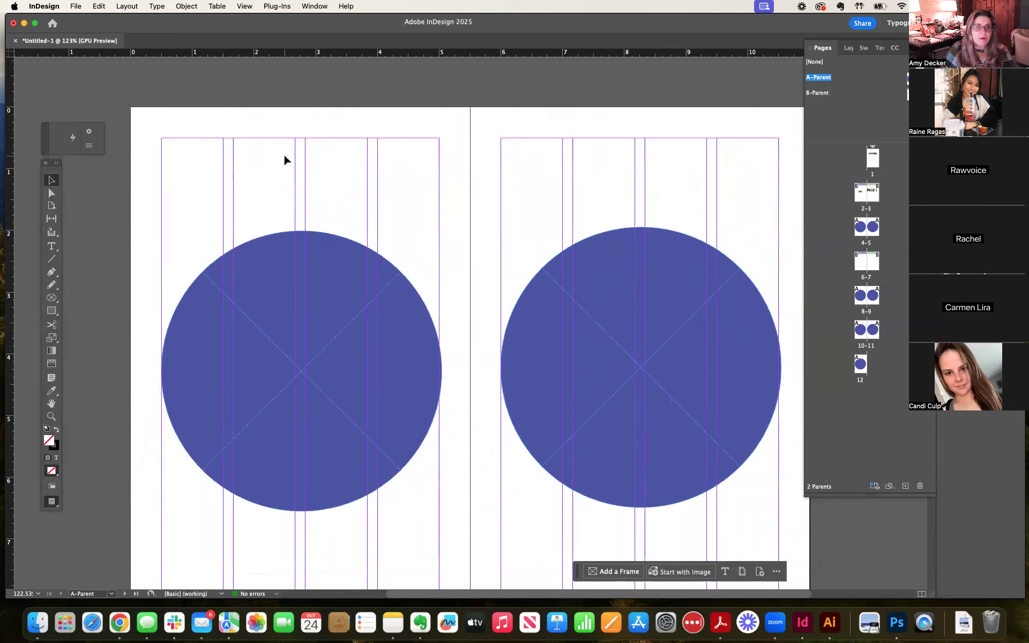
Step: Bring up the document's layers and add a new layer above Layer 1
{"action": "left_click", "coordinate": [822, 49]}
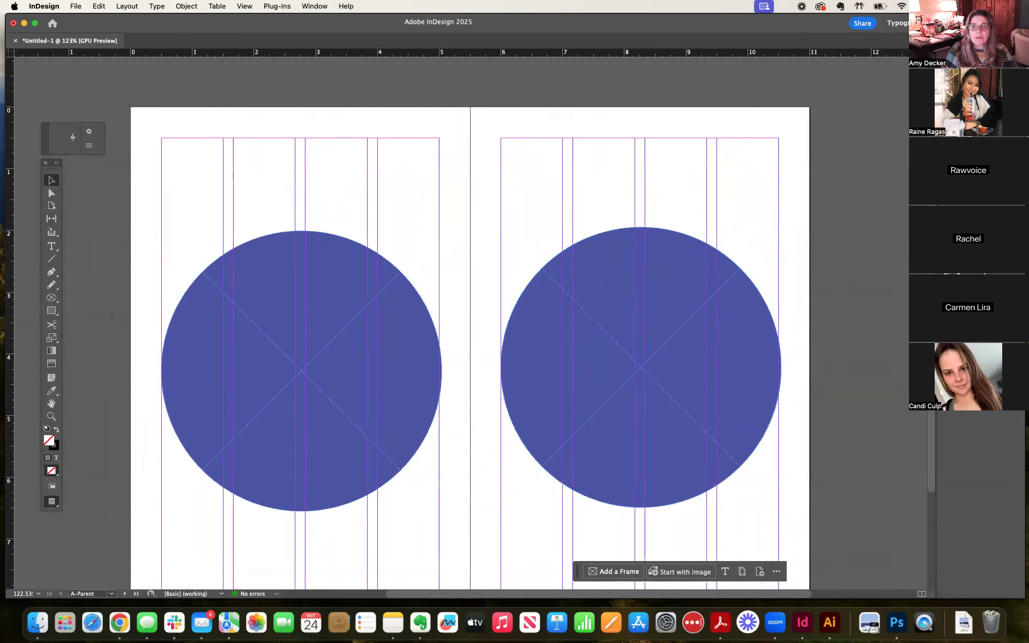
{"action": "key", "text": "F7"}
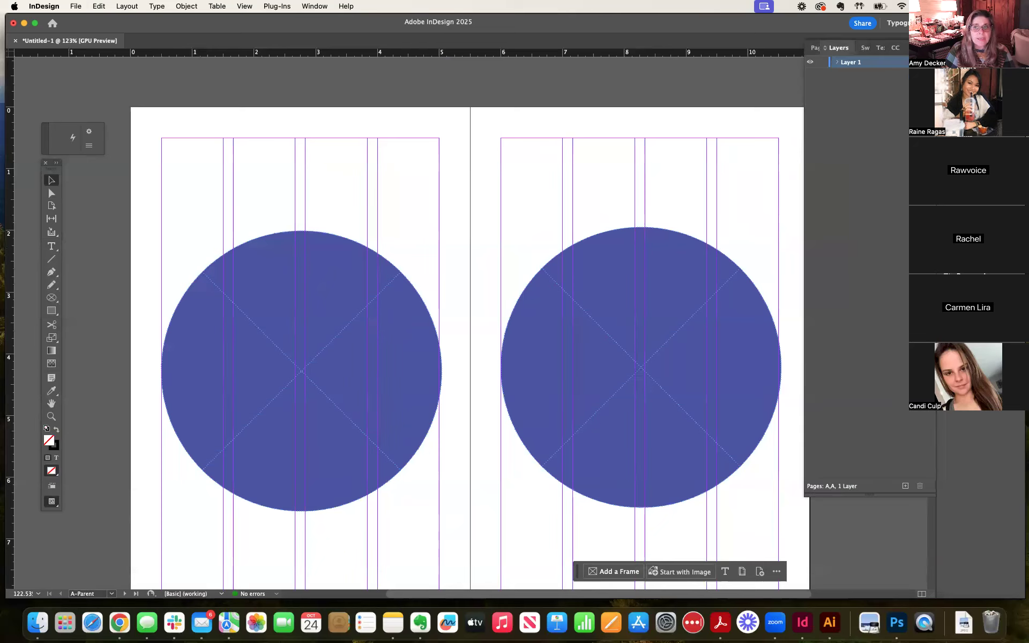
{"action": "left_click", "coordinate": [905, 485]}
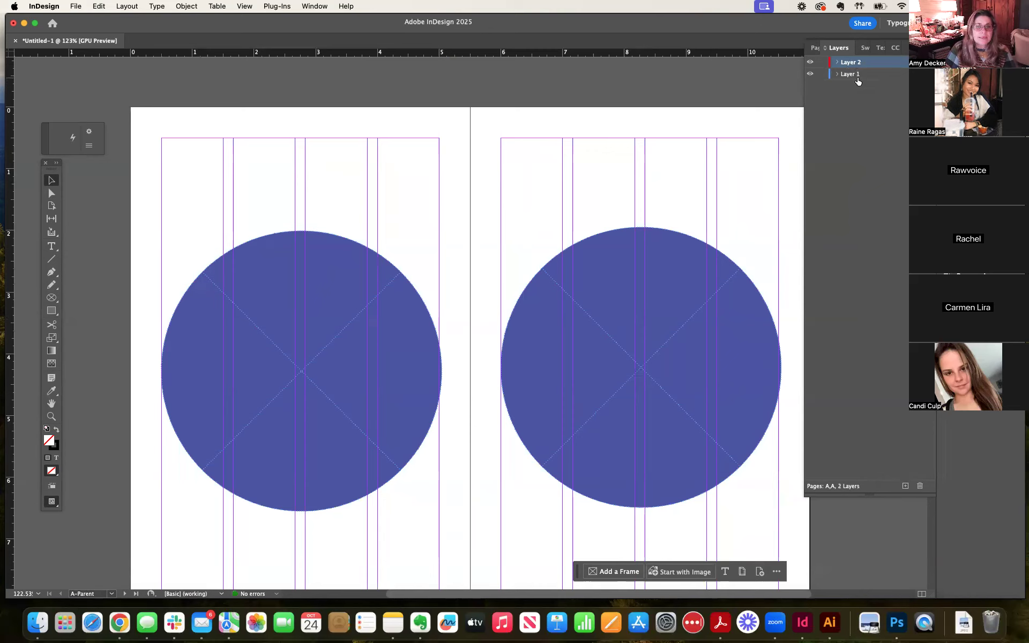
Step: Look through the document's swatches, the Delta Boy library's colour themes and graphics, and the Links panel
{"action": "key", "text": "F5"}
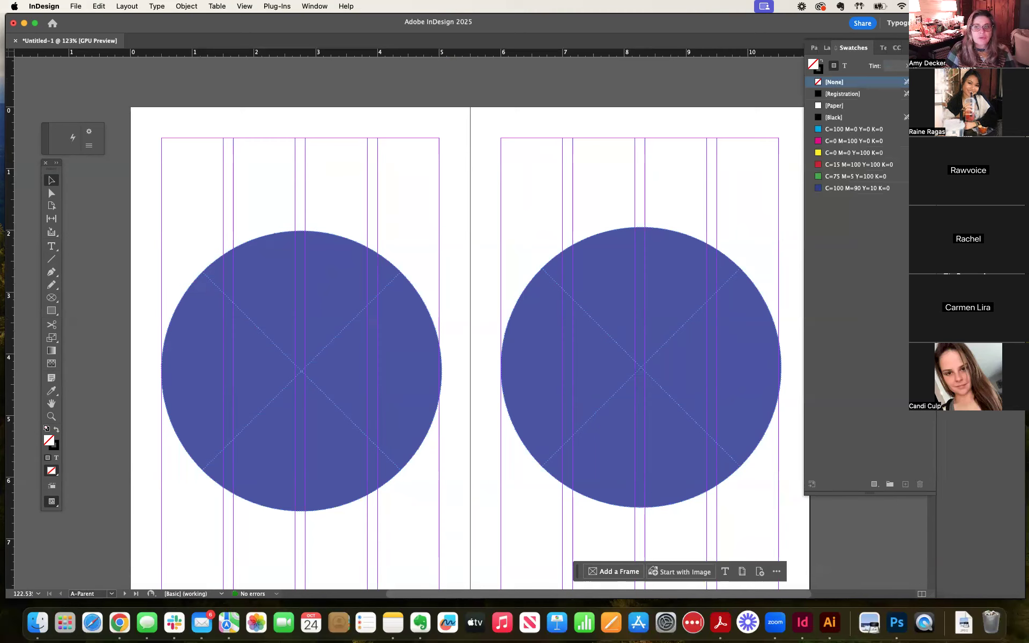
{"action": "left_click", "coordinate": [897, 47]}
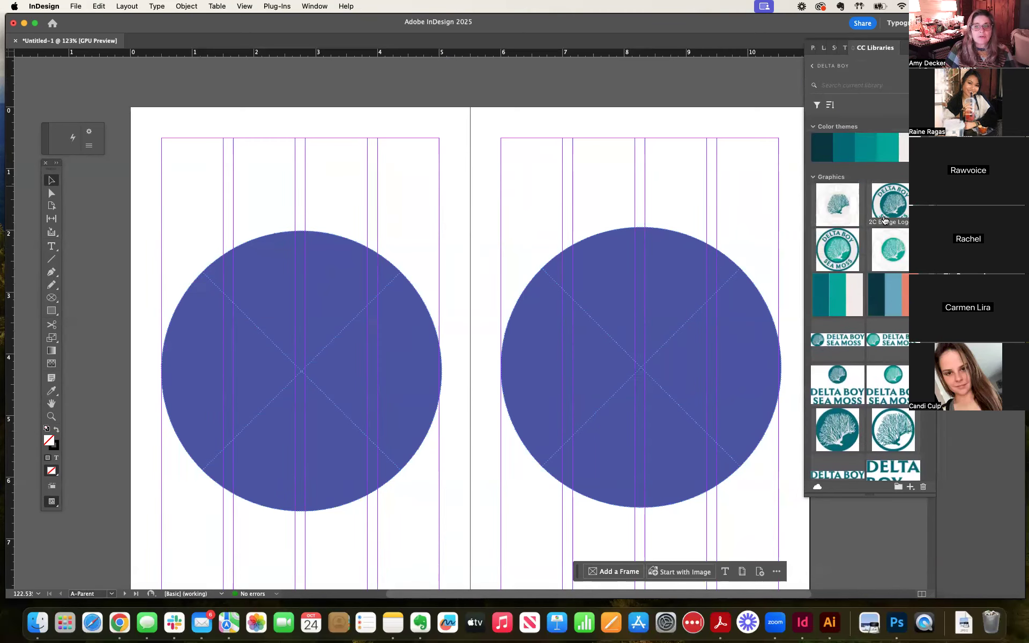
{"action": "scroll", "coordinate": [889, 228], "scroll_direction": "down", "scroll_amount": 8}
{"action": "scroll", "coordinate": [897, 230], "scroll_direction": "up", "scroll_amount": 8}
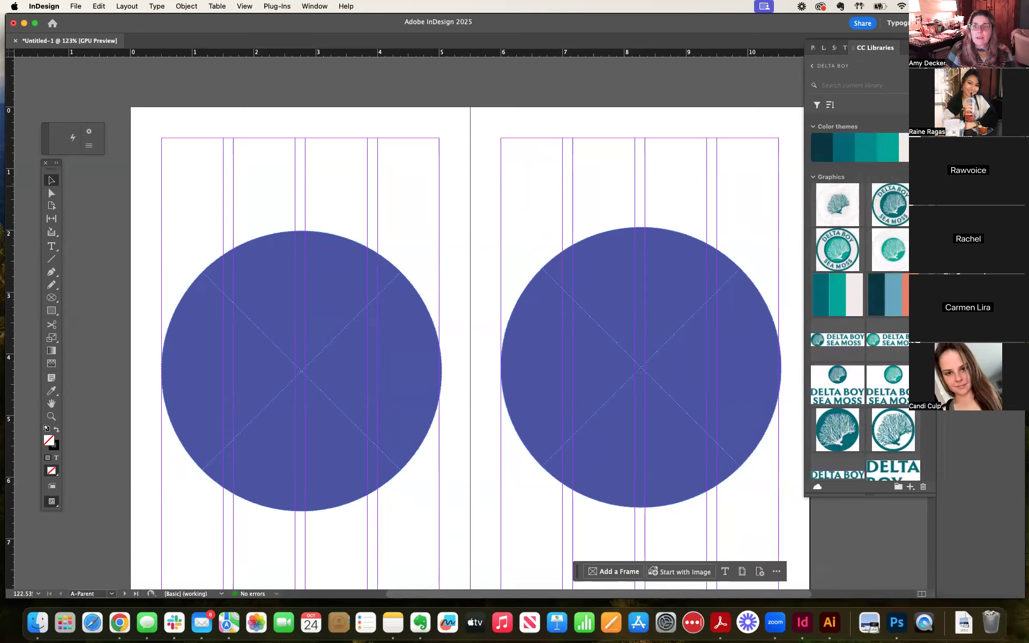
{"action": "left_click", "coordinate": [959, 131]}
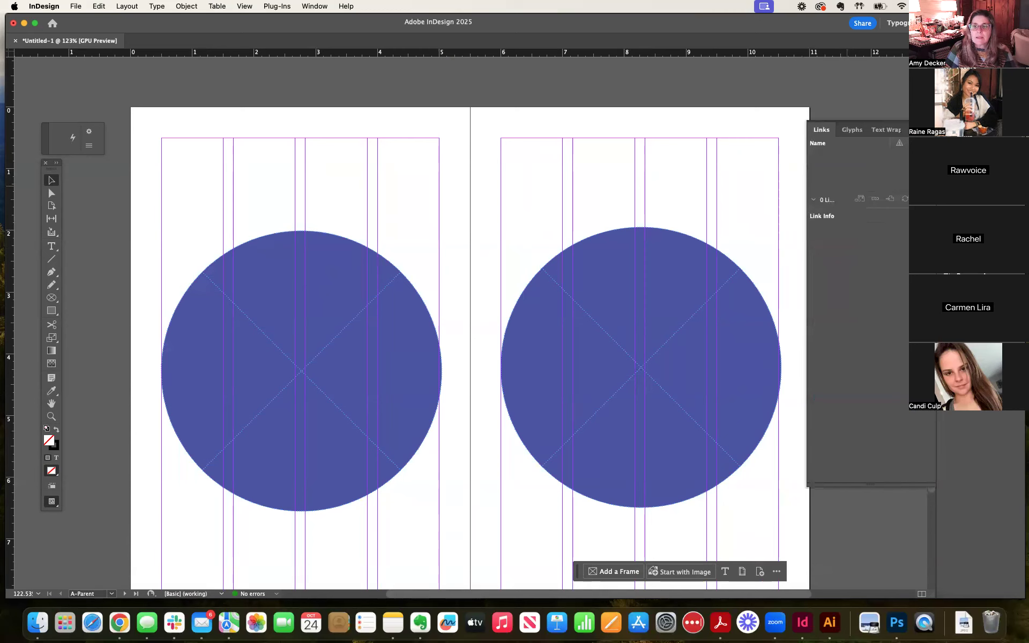
Step: Look through the Minion Pro glyphs, the text wrap options, and the stroke and gradient settings
{"action": "left_click", "coordinate": [959, 147]}
{"action": "scroll", "coordinate": [884, 232], "scroll_direction": "down", "scroll_amount": 10}
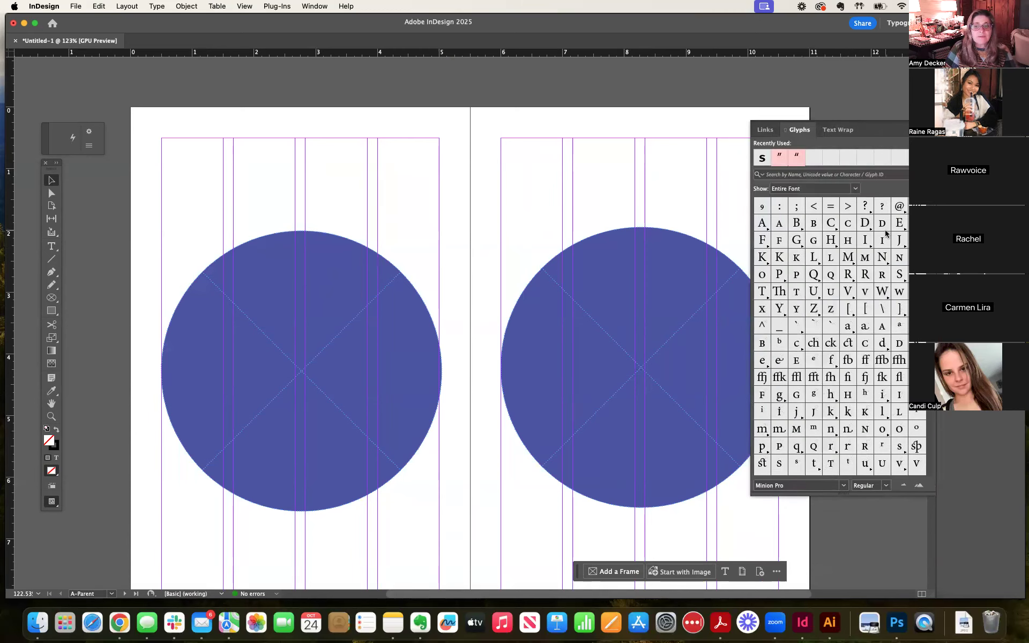
{"action": "scroll", "coordinate": [886, 233], "scroll_direction": "down", "scroll_amount": 15}
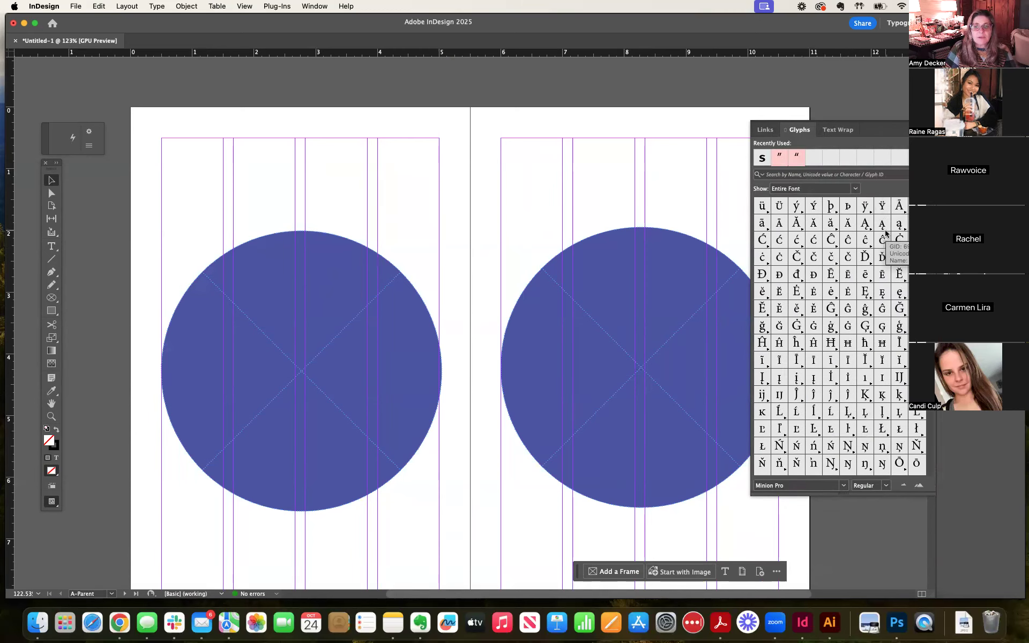
{"action": "scroll", "coordinate": [886, 234], "scroll_direction": "down", "scroll_amount": 20}
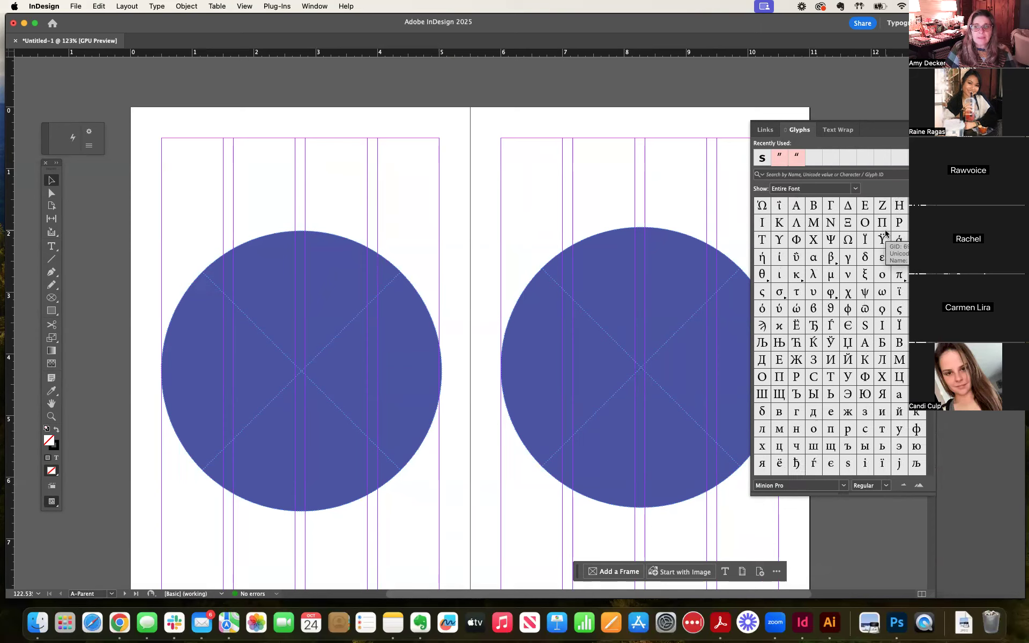
{"action": "scroll", "coordinate": [885, 233], "scroll_direction": "down", "scroll_amount": 20}
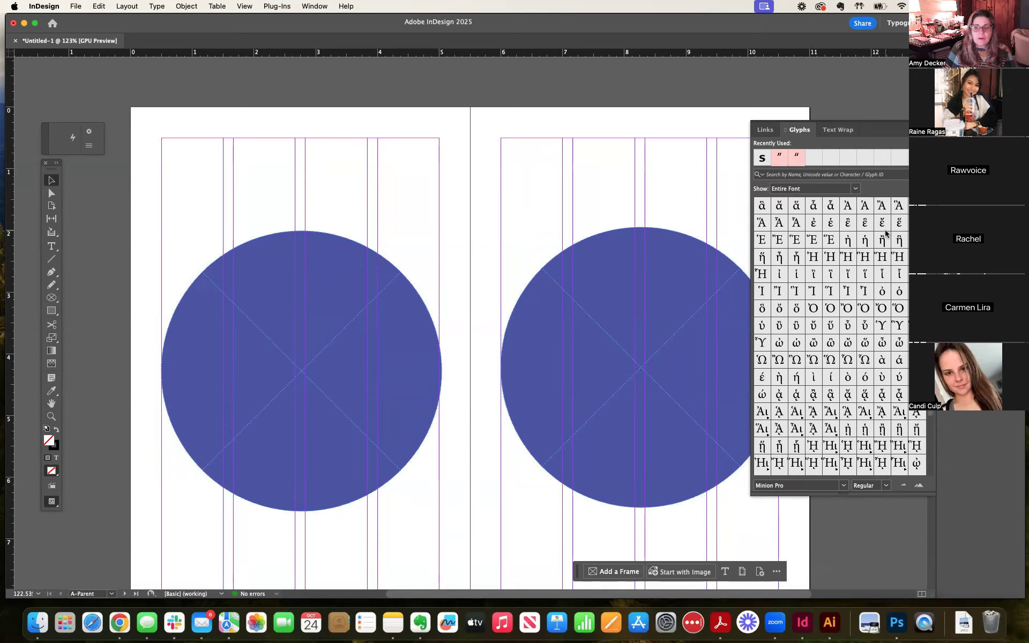
{"action": "scroll", "coordinate": [885, 233], "scroll_direction": "up", "scroll_amount": 10}
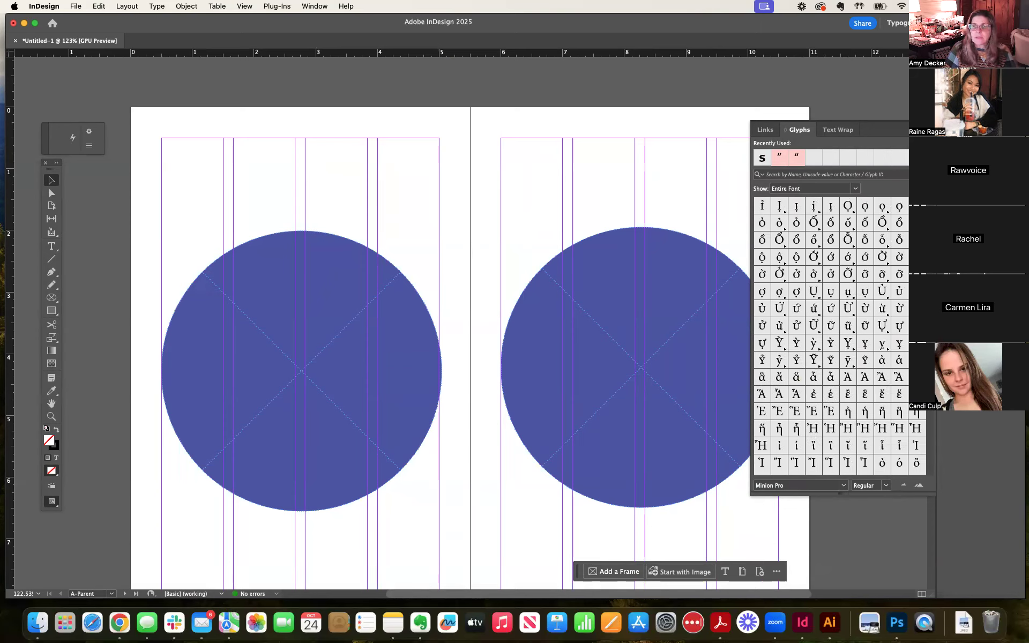
{"action": "left_click", "coordinate": [838, 130]}
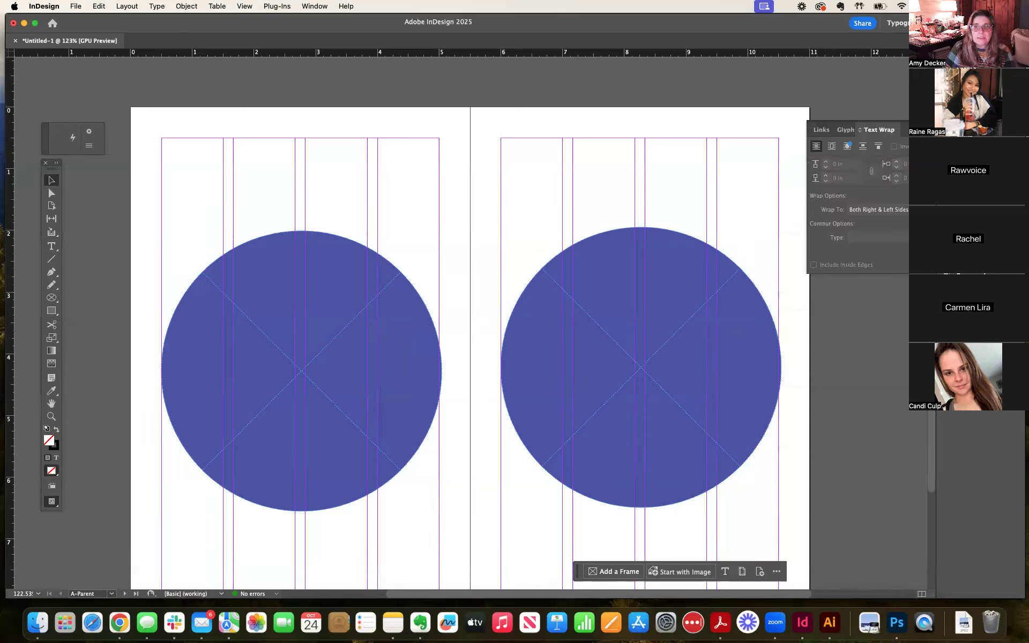
{"action": "left_click", "coordinate": [959, 184]}
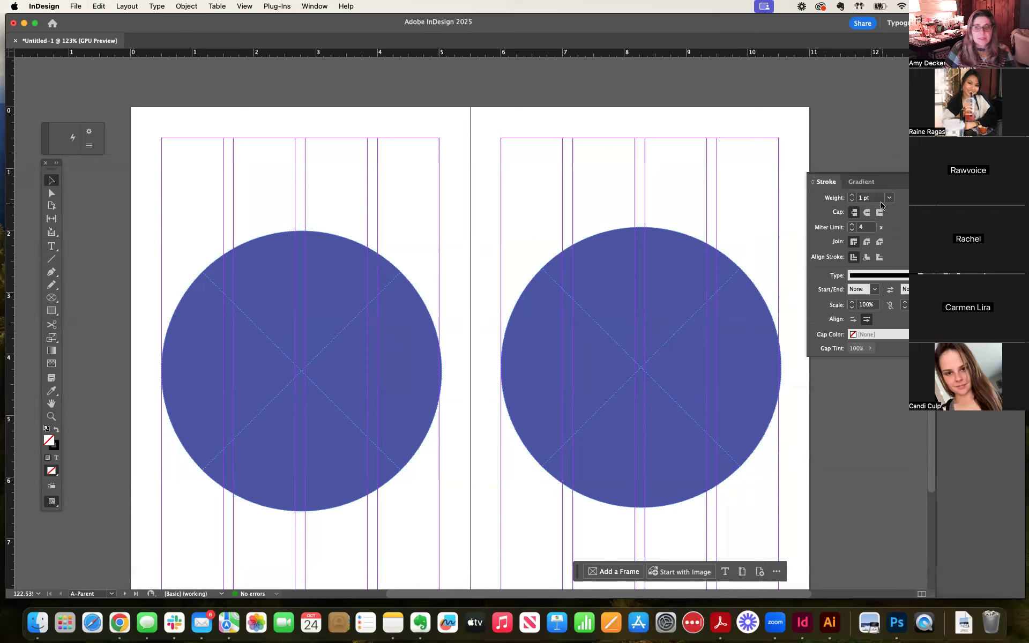
{"action": "left_click", "coordinate": [959, 199]}
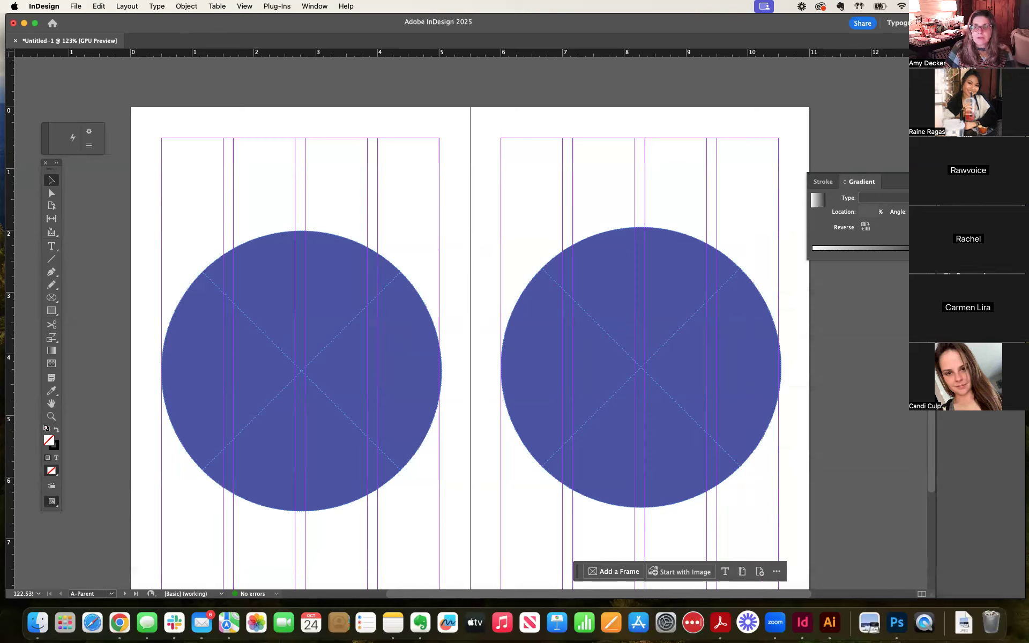
Step: Bring up the character settings and set the font to Futura Bold with nothing selected
{"action": "left_click", "coordinate": [959, 308]}
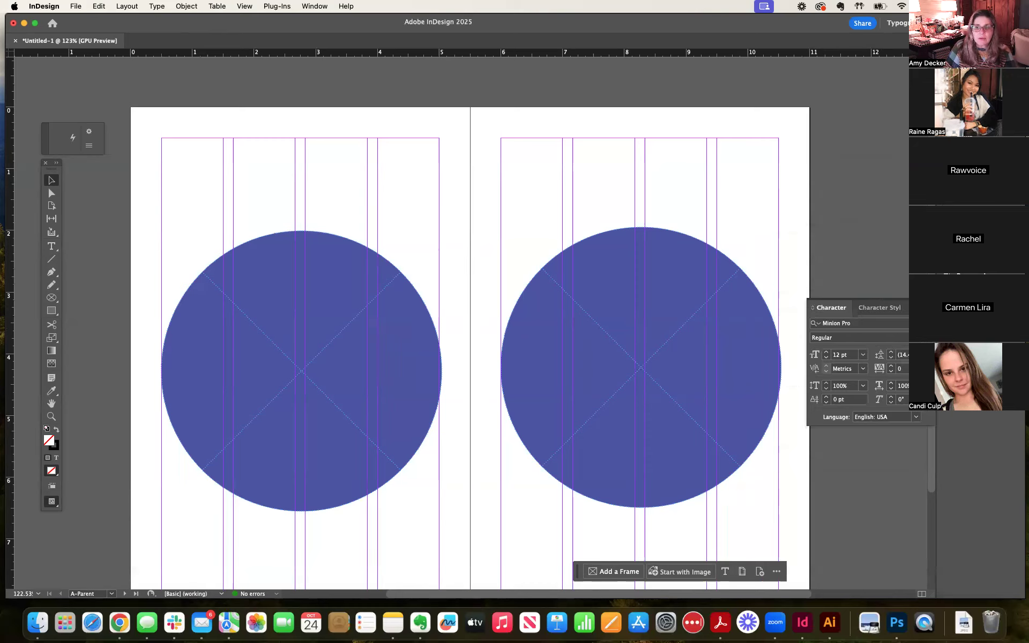
{"action": "left_click", "coordinate": [883, 322]}
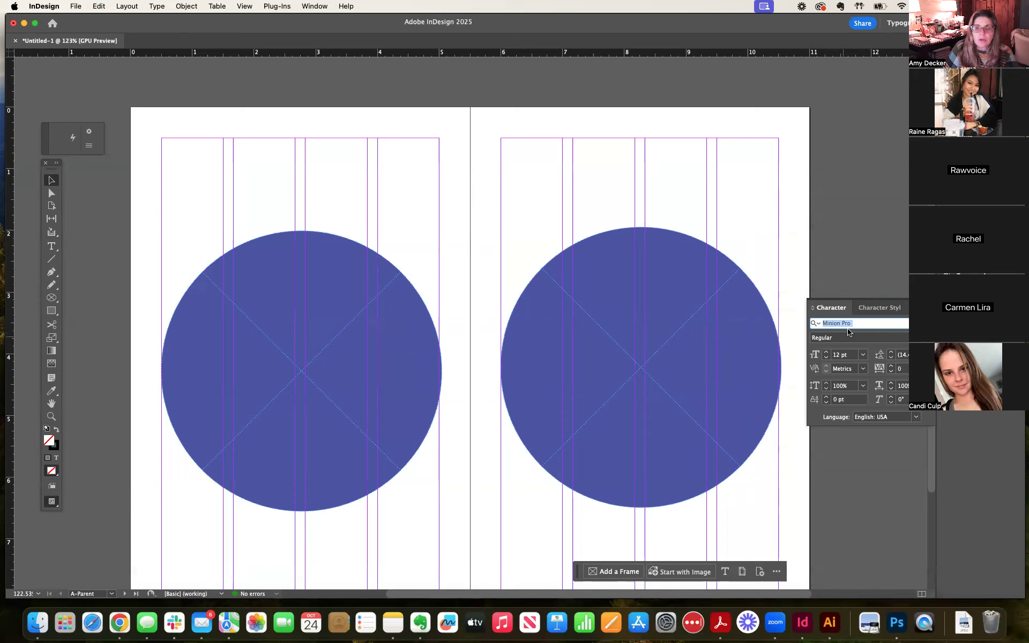
{"action": "type", "text": "Fut"}
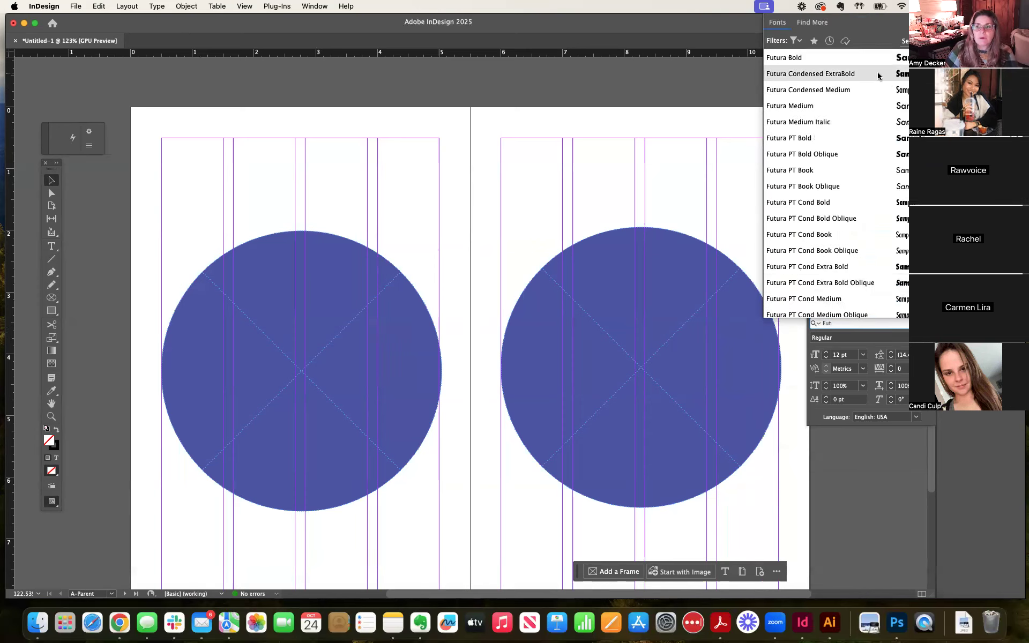
{"action": "left_click", "coordinate": [814, 59]}
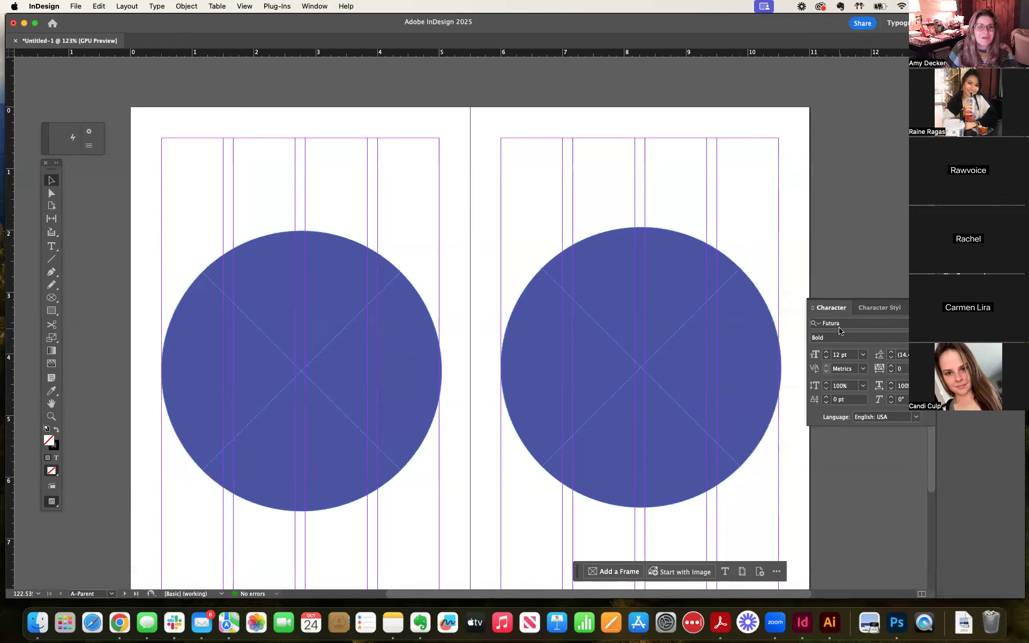
Step: Create a text frame across the first two columns at the top of the A-Parent's left page and fill it with placeholder text
{"action": "left_click", "coordinate": [52, 247]}
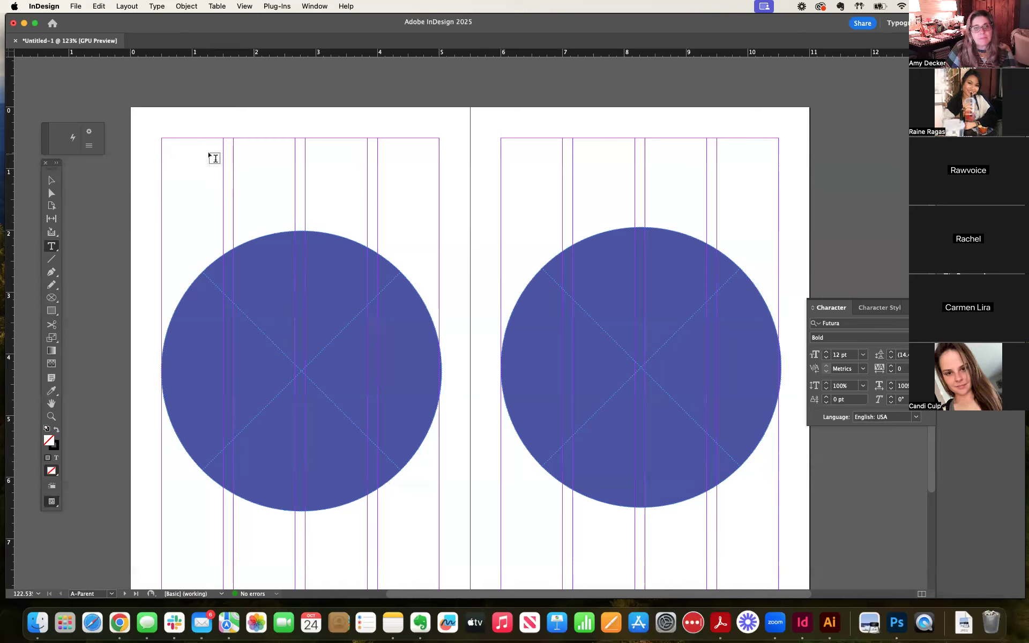
{"action": "left_click_drag", "start_coordinate": [162, 138], "coordinate": [295, 200]}
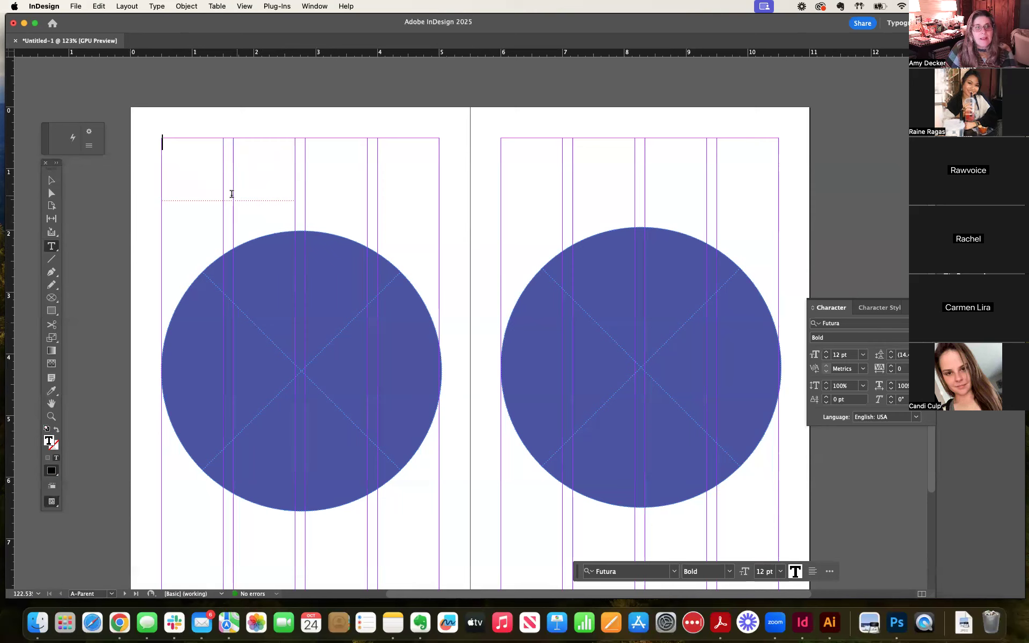
{"action": "left_click", "coordinate": [157, 6]}
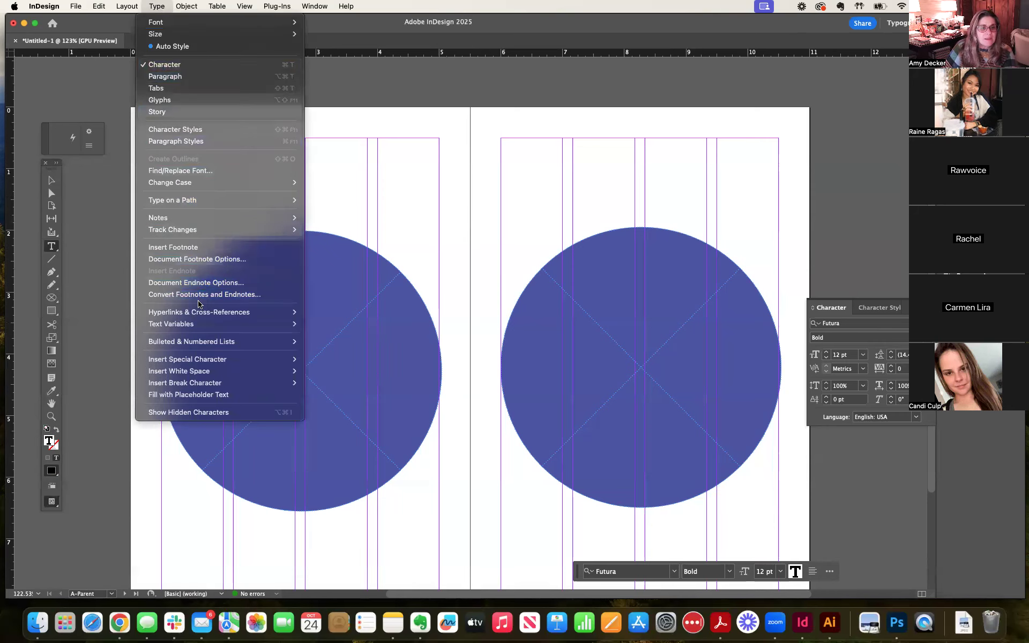
{"action": "left_click", "coordinate": [200, 395]}
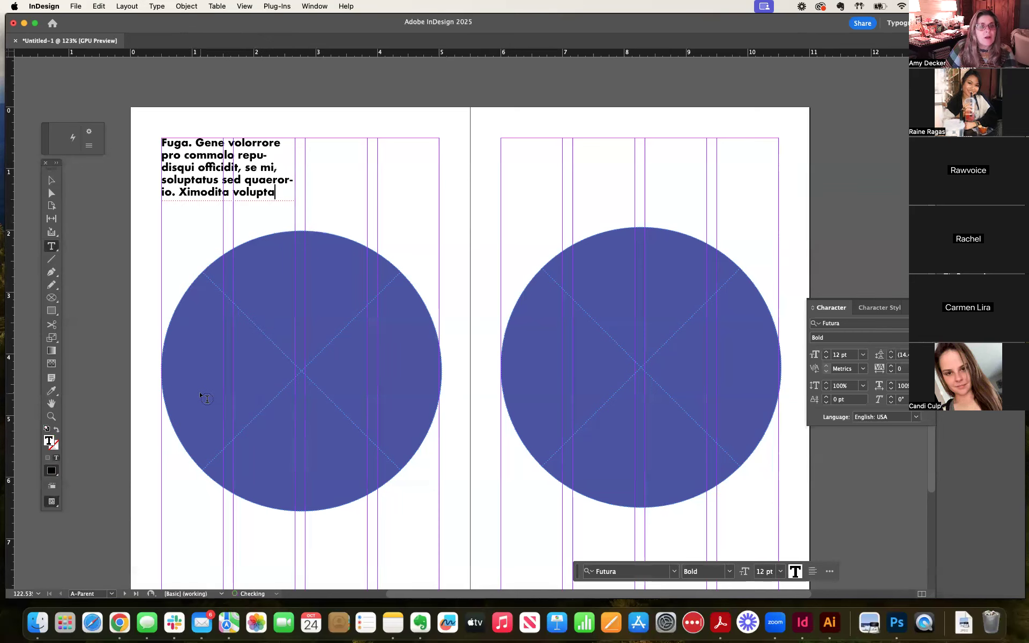
{"action": "key", "text": "Escape"}
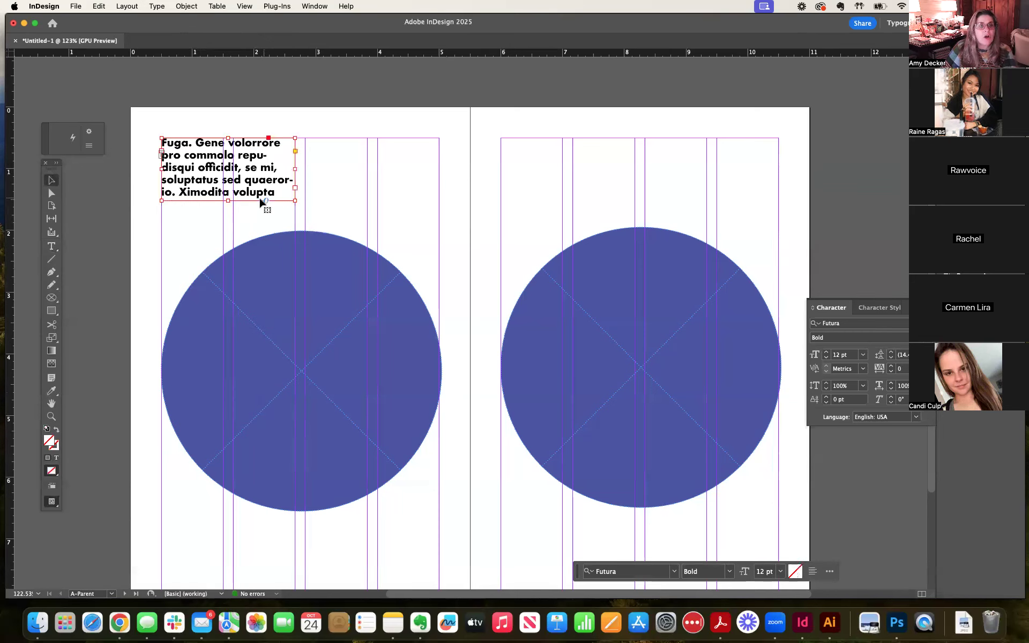
Step: Extend the text frame's lower edge over the top of the circle and reduce all its text to 8 pt
{"action": "left_click_drag", "start_coordinate": [228, 201], "coordinate": [228, 247]}
{"action": "double_click", "coordinate": [223, 164]}
{"action": "key", "text": "super+a"}
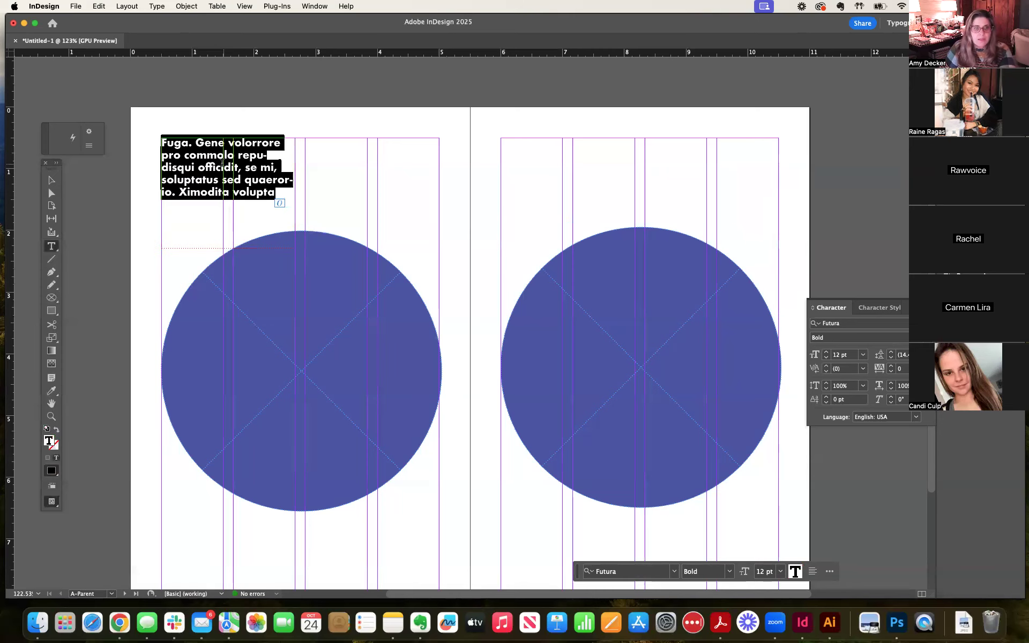
{"action": "left_click", "coordinate": [827, 360]}
{"action": "left_click", "coordinate": [826, 360]}
{"action": "left_click", "coordinate": [827, 360]}
{"action": "left_click", "coordinate": [827, 361]}
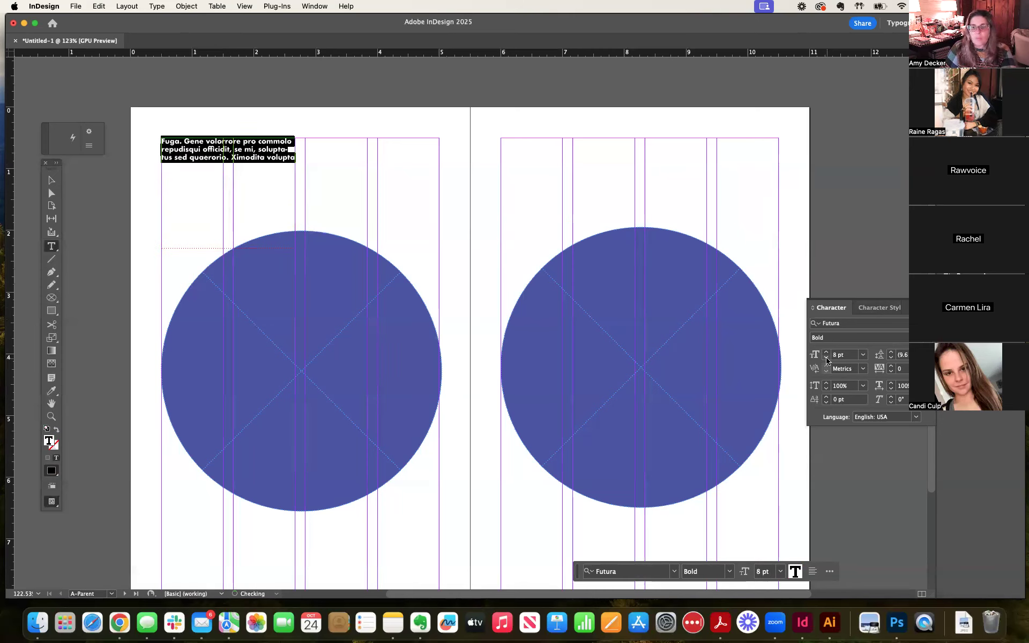
Step: Set the placeholder text back to 12 pt and change its Futura style to Medium
{"action": "left_click", "coordinate": [826, 352]}
{"action": "left_click", "coordinate": [826, 353]}
{"action": "left_click", "coordinate": [826, 352]}
{"action": "left_click", "coordinate": [826, 352]}
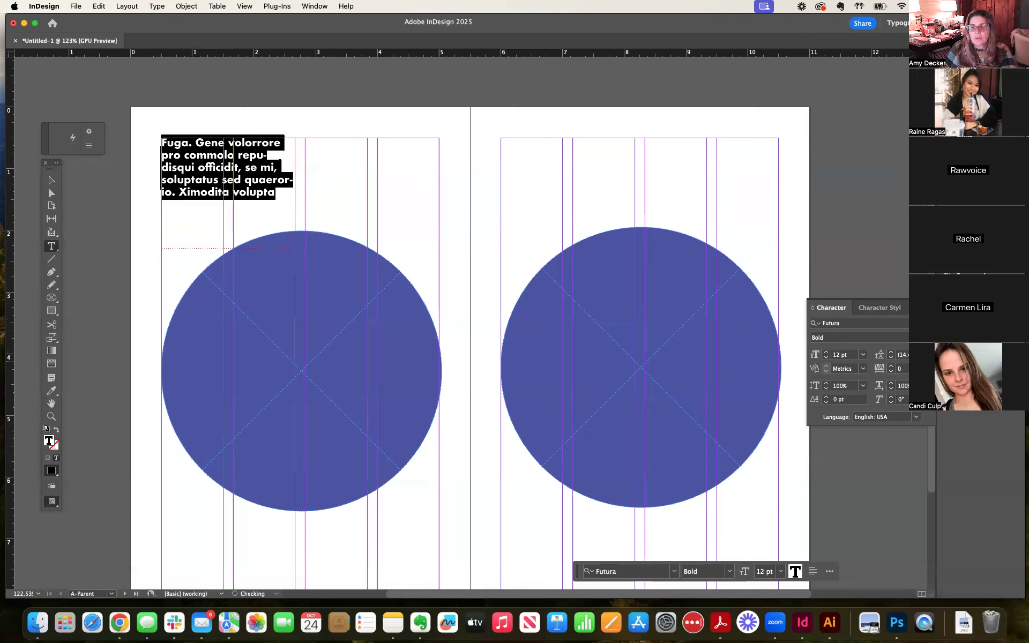
{"action": "left_click", "coordinate": [928, 337]}
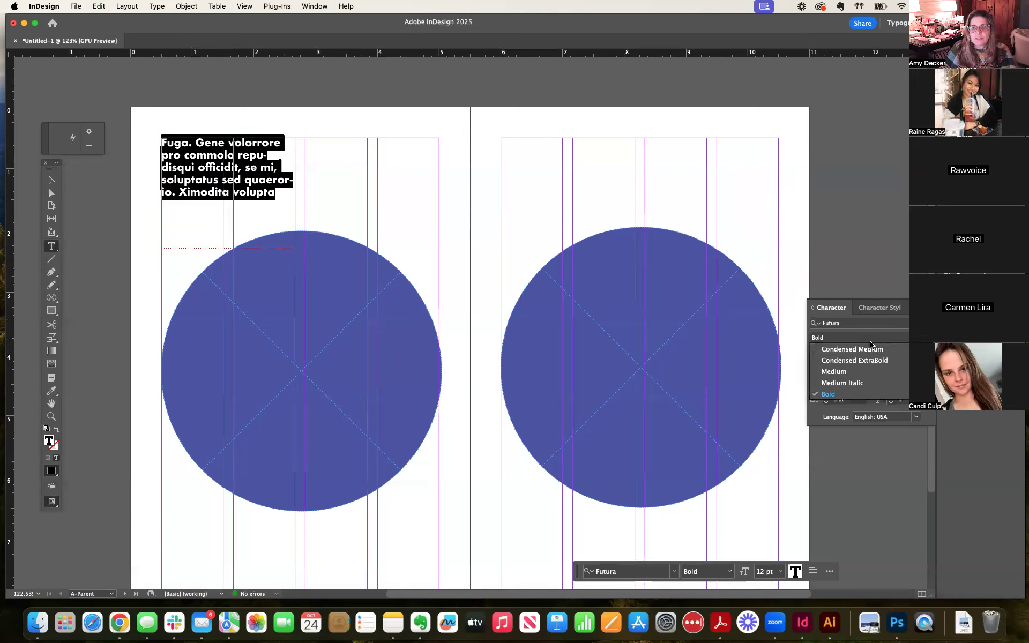
{"action": "left_click", "coordinate": [859, 368]}
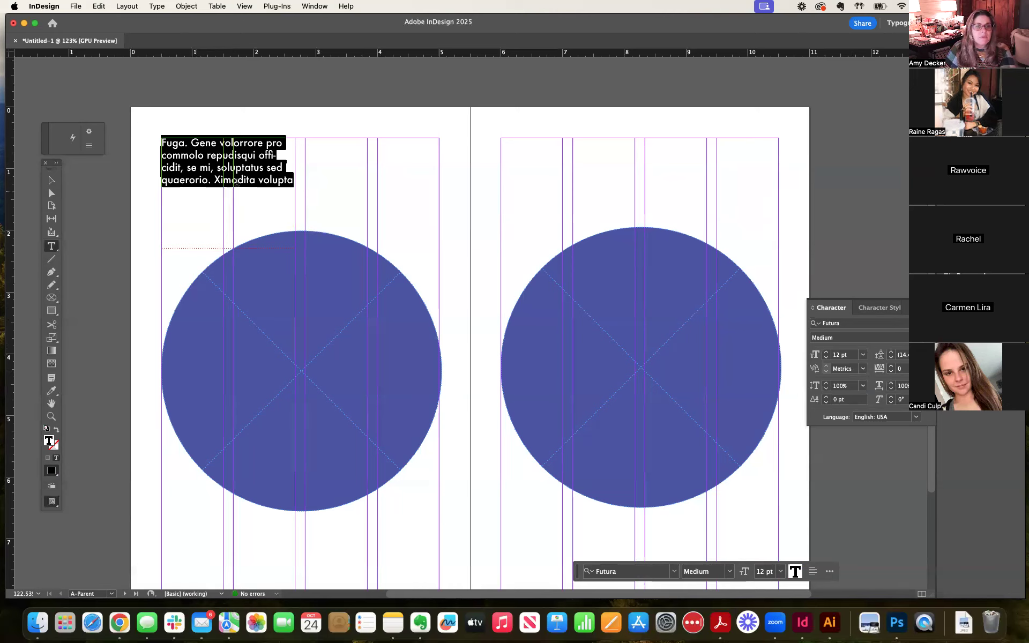
{"action": "left_click", "coordinate": [221, 182]}
Step: Try narrowing the text frame, restore its width to the second column's edge, and lower its upper edge below the top margin
{"action": "left_click", "coordinate": [52, 181]}
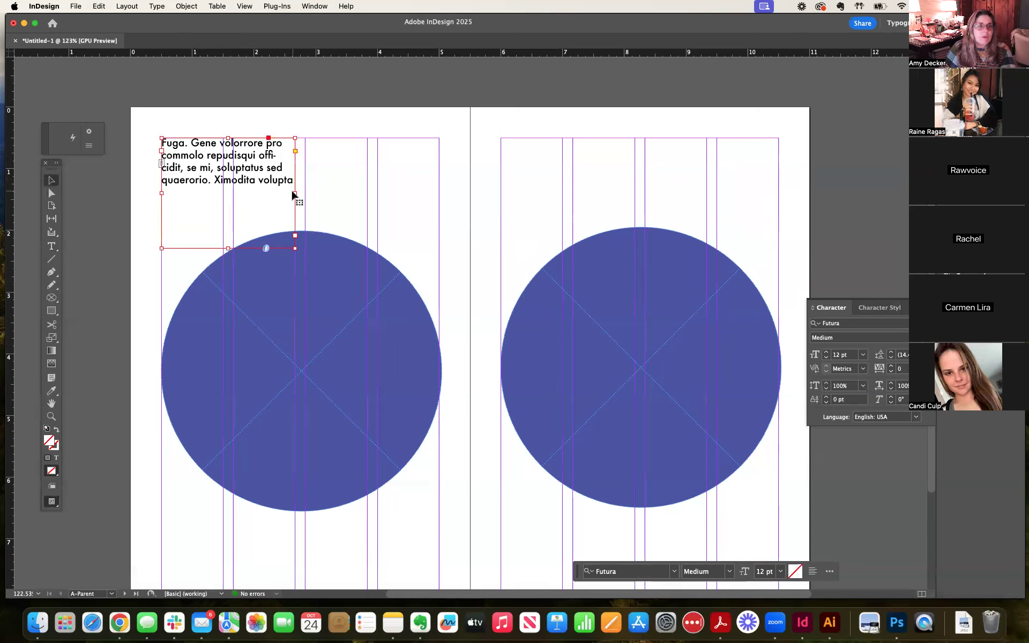
{"action": "mouse_move", "coordinate": [295, 193]}
{"action": "left_mouse_down"}
{"action": "mouse_move", "coordinate": [225, 193]}
{"action": "mouse_move", "coordinate": [283, 192]}
{"action": "left_mouse_up"}
{"action": "mouse_move", "coordinate": [294, 193]}
{"action": "left_mouse_down"}
{"action": "mouse_move", "coordinate": [368, 194]}
{"action": "mouse_move", "coordinate": [295, 194]}
{"action": "left_mouse_up"}
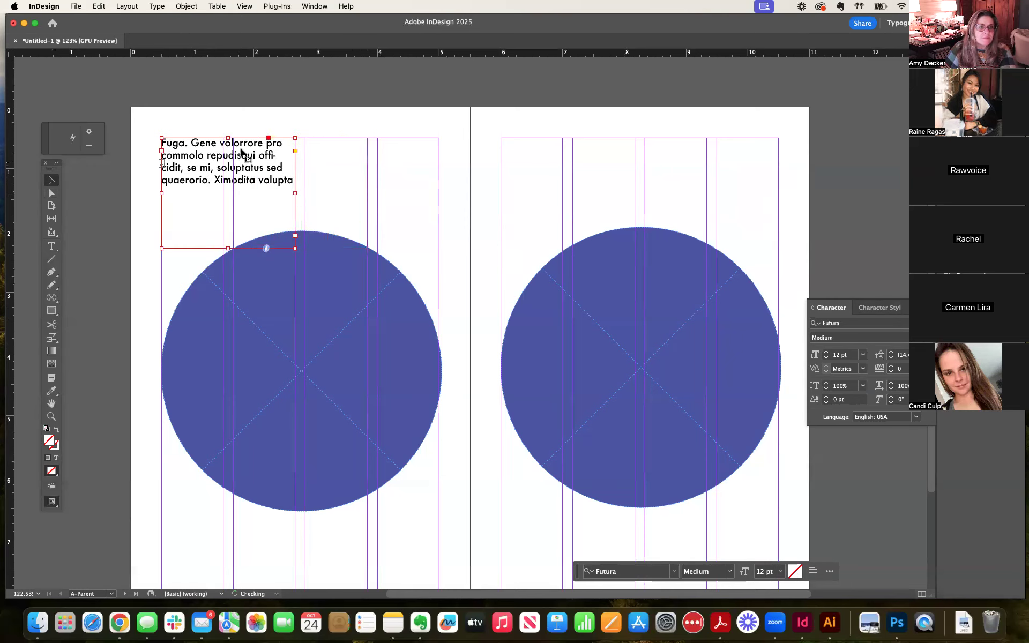
{"action": "left_click_drag", "start_coordinate": [228, 139], "coordinate": [228, 159]}
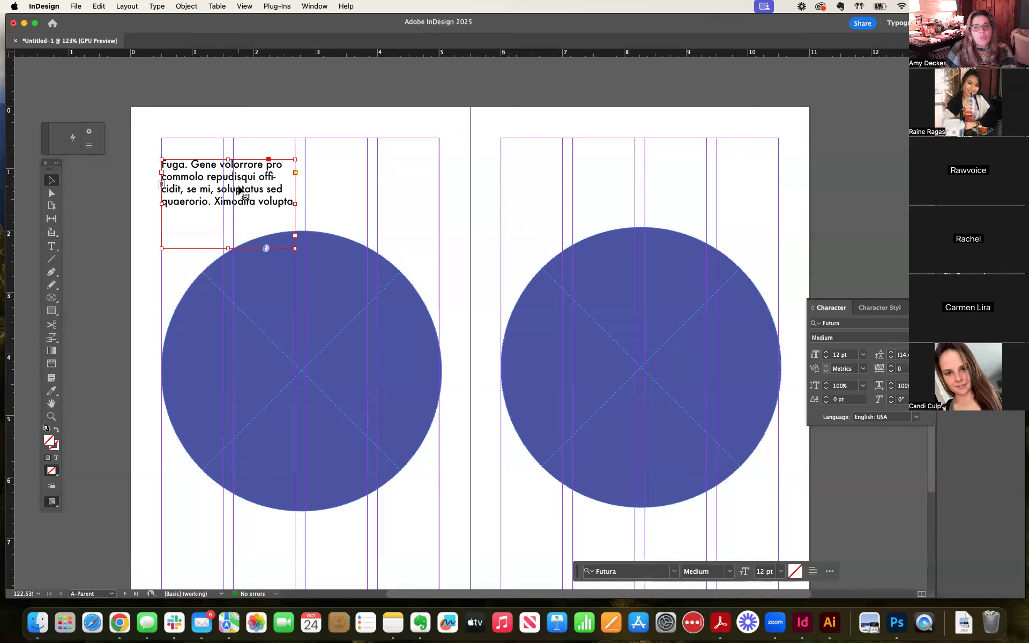
Step: Look through the character styles, paragraph settings and paragraph styles, and shift the text frame up to the top margin and back down
{"action": "left_click", "coordinate": [884, 312]}
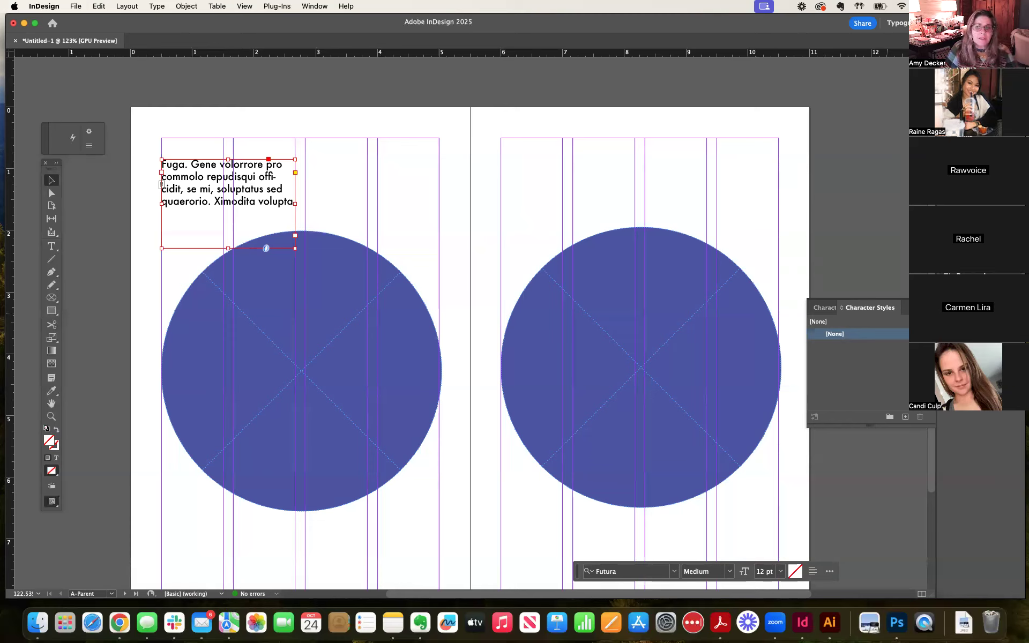
{"action": "left_click", "coordinate": [970, 273]}
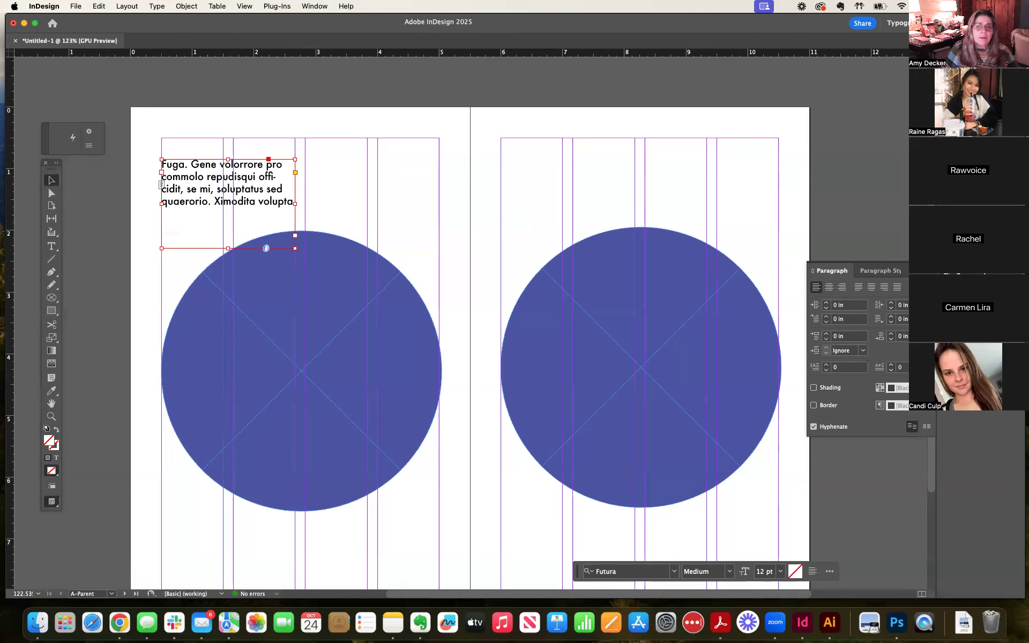
{"action": "left_click", "coordinate": [881, 270]}
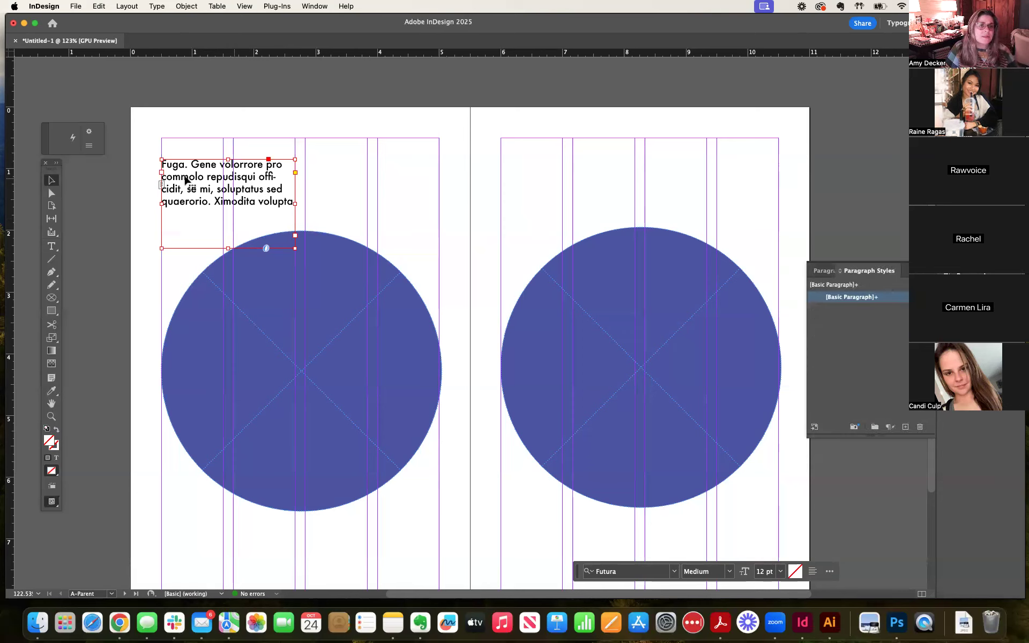
{"action": "left_click_drag", "start_coordinate": [219, 189], "coordinate": [218, 167]}
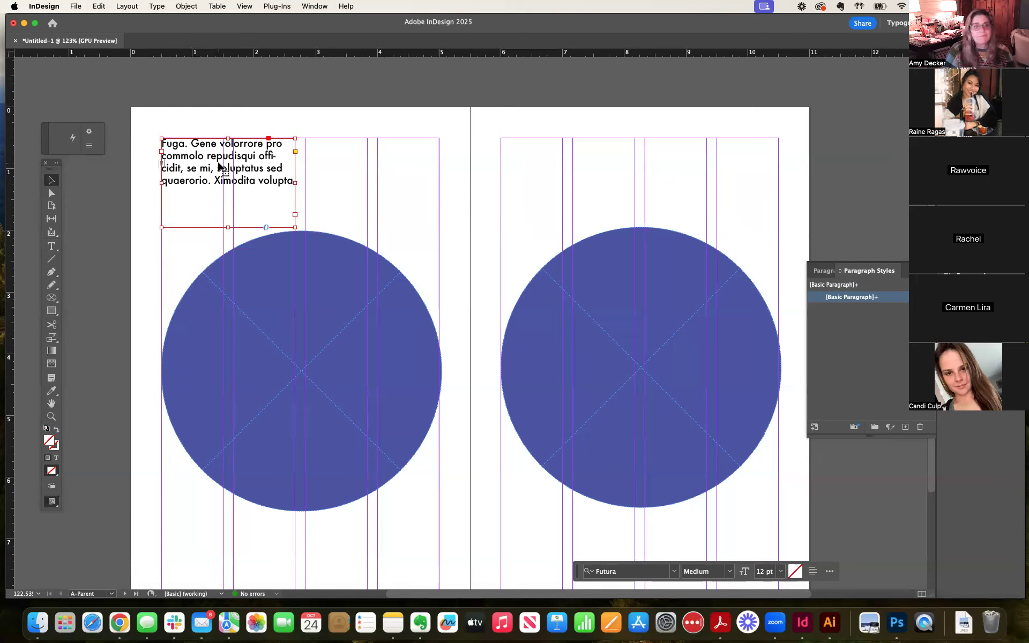
{"action": "left_click_drag", "start_coordinate": [200, 172], "coordinate": [200, 190]}
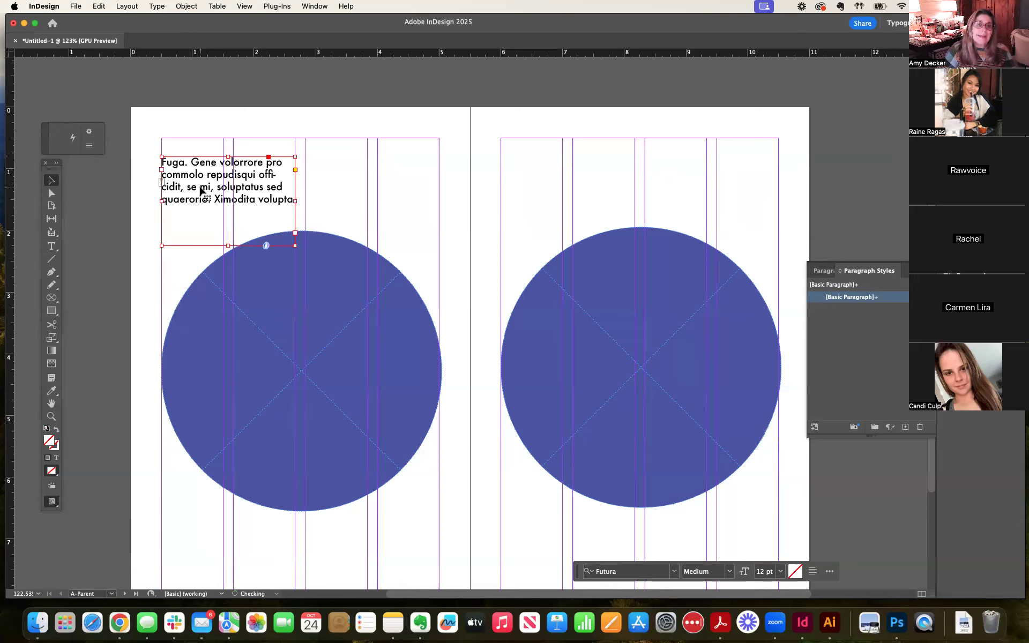
Step: Delete both blue circles and the placeholder text frame from the A-Parent spread
{"action": "left_click", "coordinate": [302, 295]}
{"action": "key", "text": "Delete"}
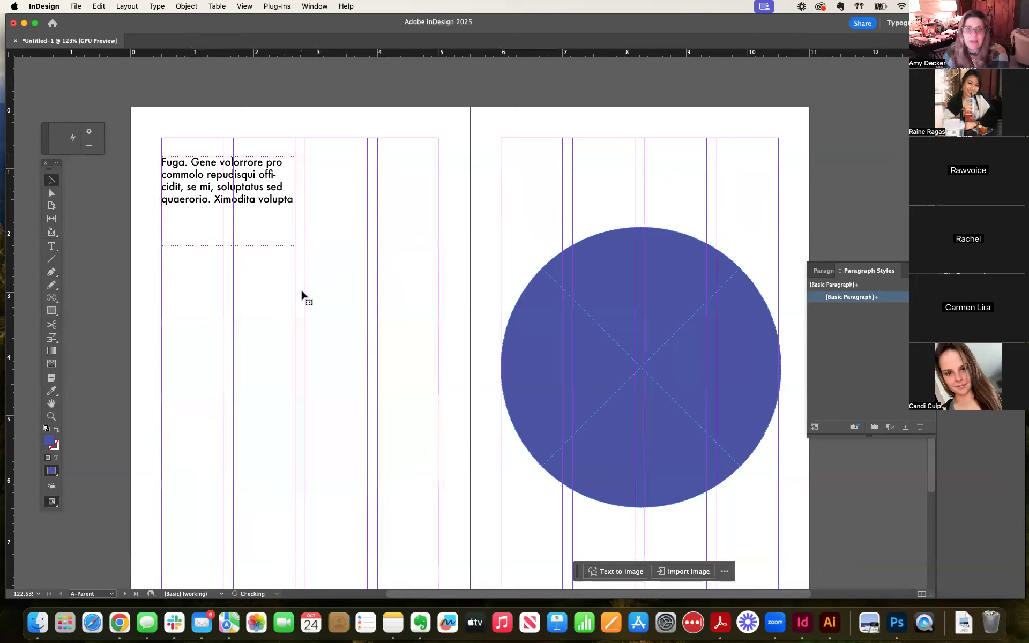
{"action": "left_click", "coordinate": [260, 202]}
{"action": "left_click", "coordinate": [667, 356]}
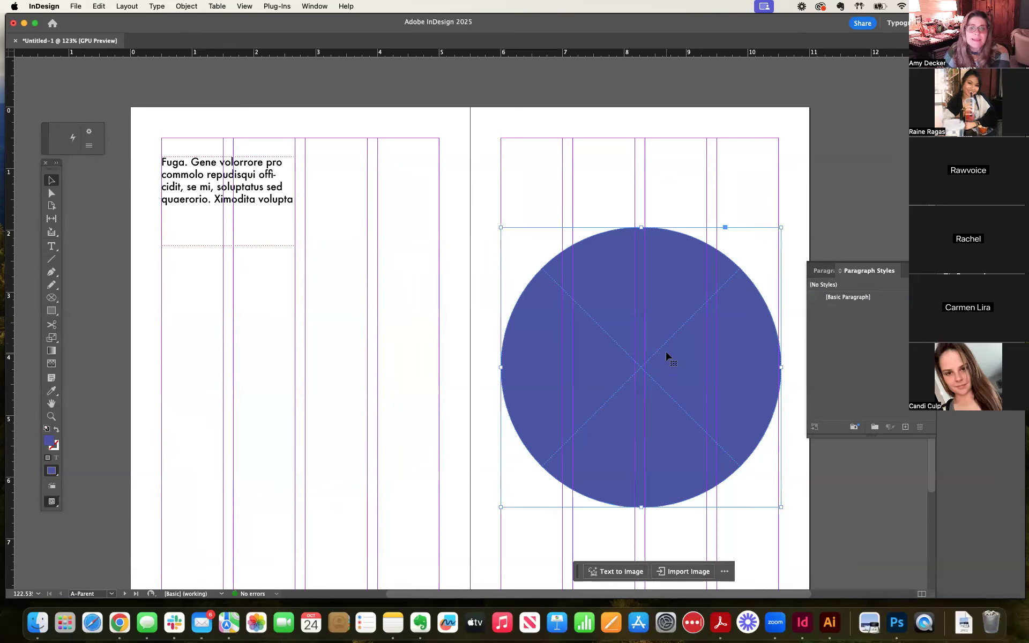
{"action": "key", "text": "Delete"}
{"action": "left_click", "coordinate": [186, 201]}
{"action": "key", "text": "Delete"}
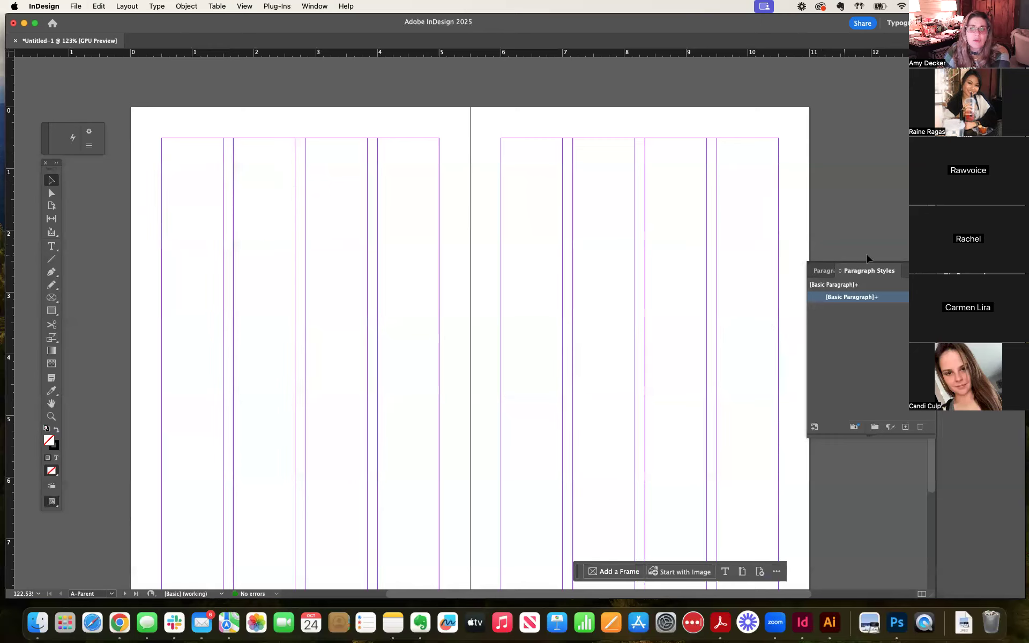
Step: Bring up the document's pages, go to page 1 and select the COVER text frame
{"action": "left_click", "coordinate": [959, 48]}
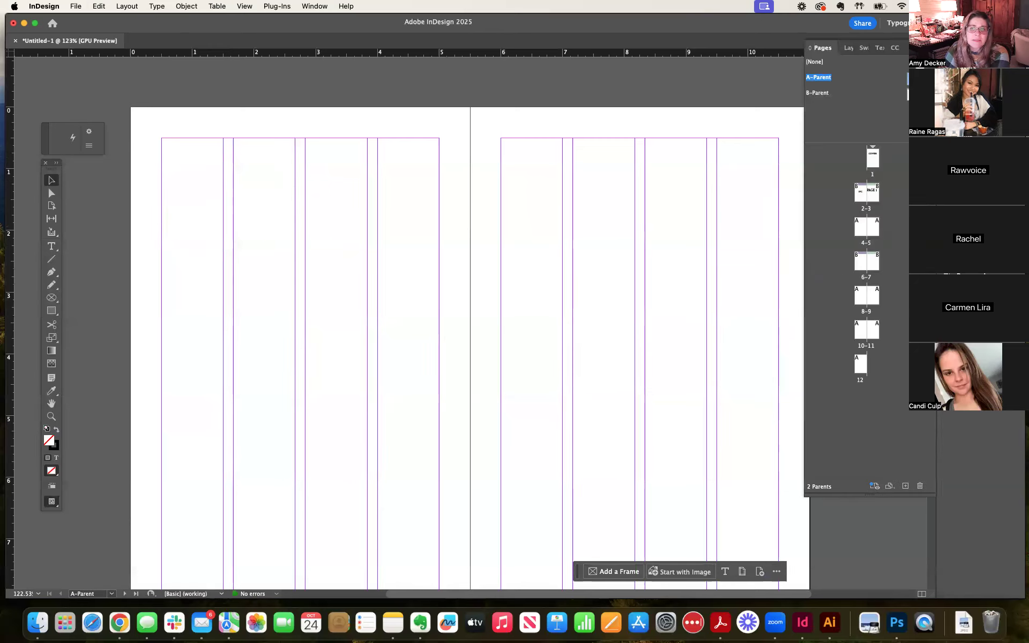
{"action": "double_click", "coordinate": [873, 159]}
{"action": "left_click", "coordinate": [381, 243]}
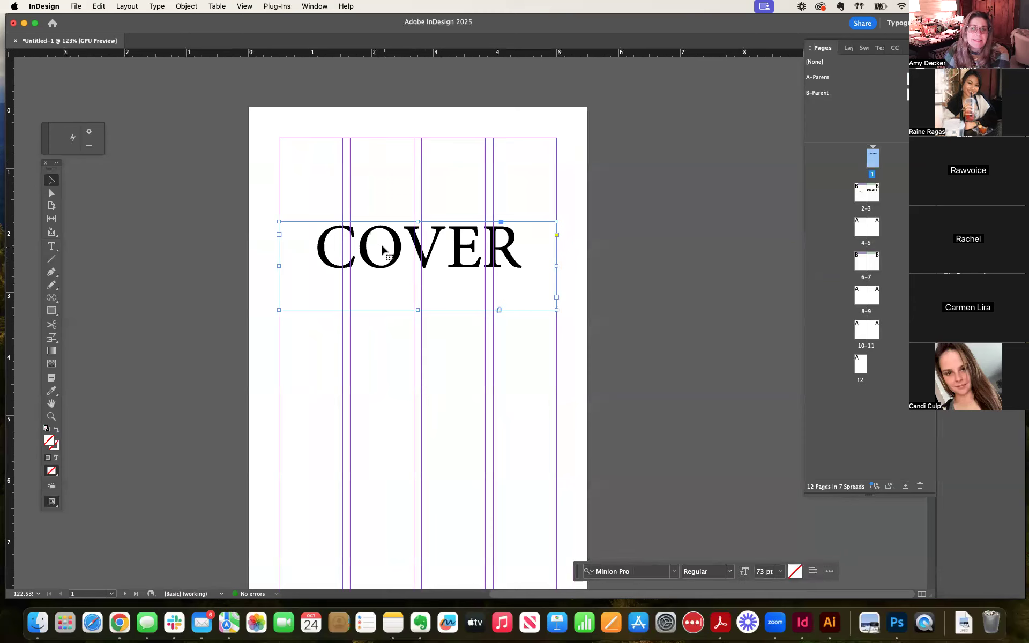
Step: Move the COVER, IFC and PAGE 1 text frames higher on their pages, aligning the PAGE 1 frame with its page's side margins
{"action": "left_click_drag", "start_coordinate": [381, 243], "coordinate": [381, 206]}
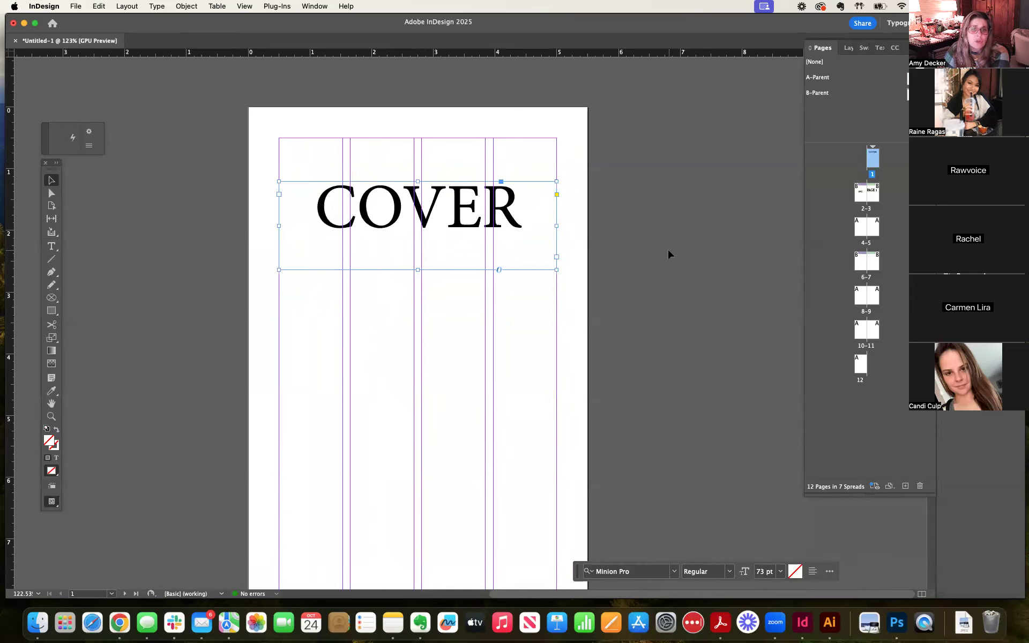
{"action": "scroll", "coordinate": [669, 253], "scroll_direction": "down", "scroll_amount": 5}
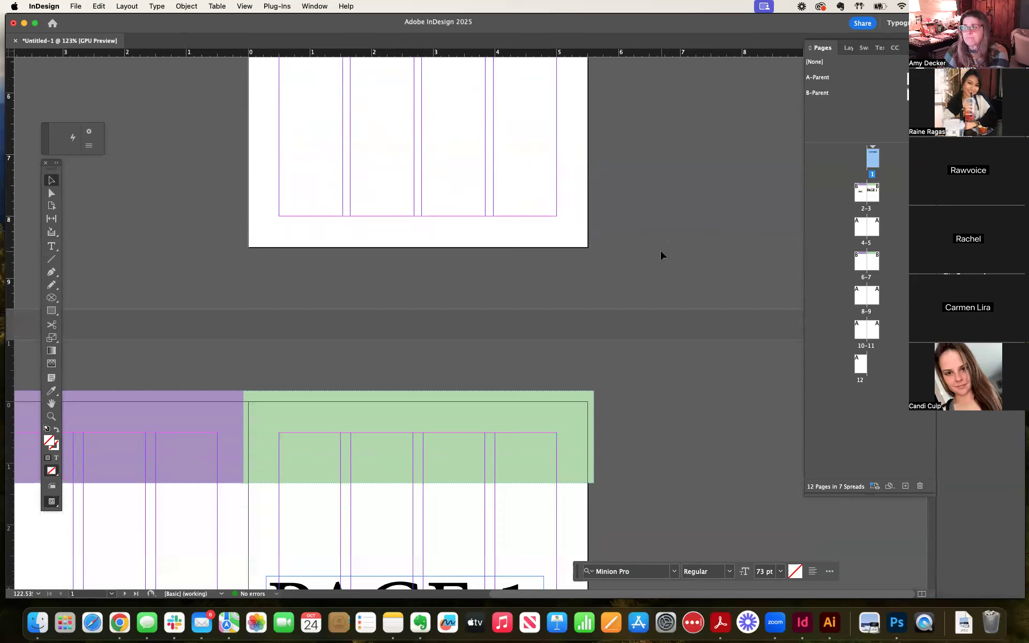
{"action": "scroll", "coordinate": [387, 308], "scroll_direction": "down", "scroll_amount": 8}
{"action": "scroll", "coordinate": [387, 308], "scroll_direction": "left", "scroll_amount": 4}
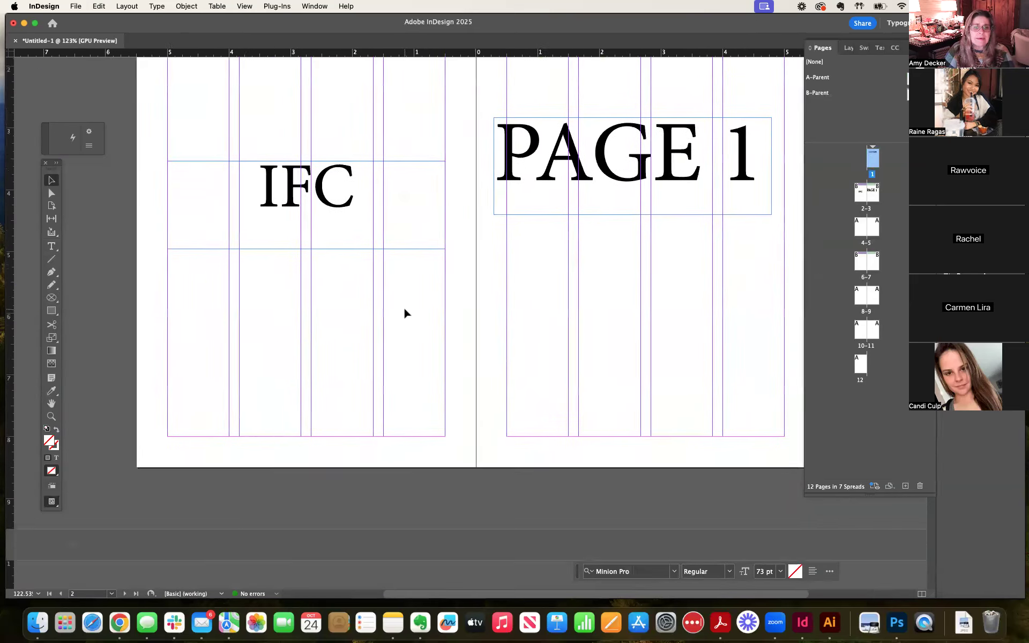
{"action": "scroll", "coordinate": [405, 312], "scroll_direction": "up", "scroll_amount": 3}
{"action": "scroll", "coordinate": [405, 312], "scroll_direction": "right", "scroll_amount": 1}
{"action": "left_click", "coordinate": [352, 312]}
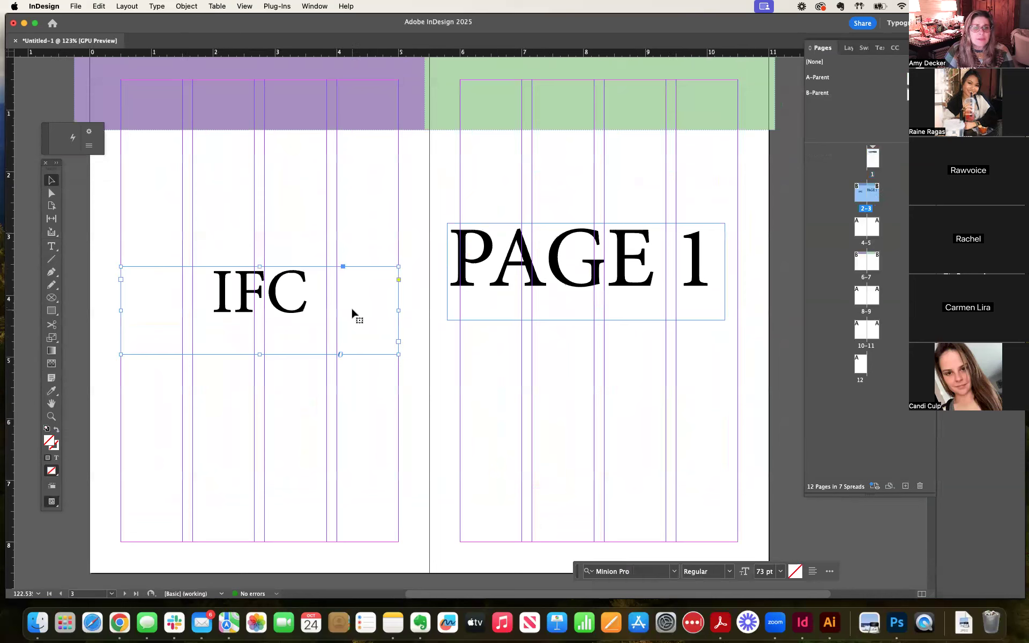
{"action": "left_click_drag", "start_coordinate": [345, 288], "coordinate": [319, 197]}
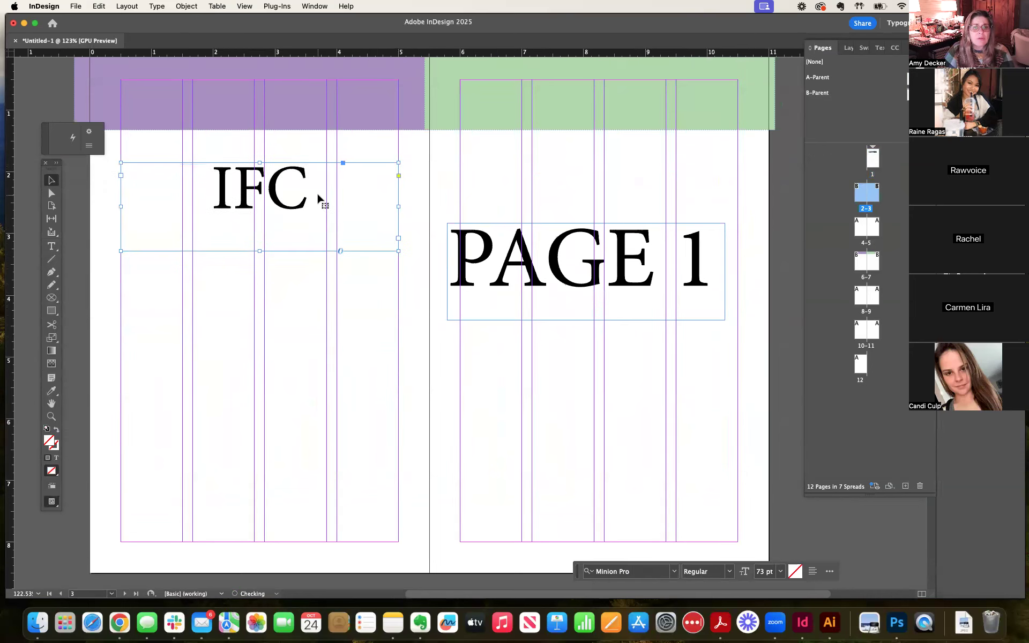
{"action": "left_click_drag", "start_coordinate": [584, 272], "coordinate": [599, 212]}
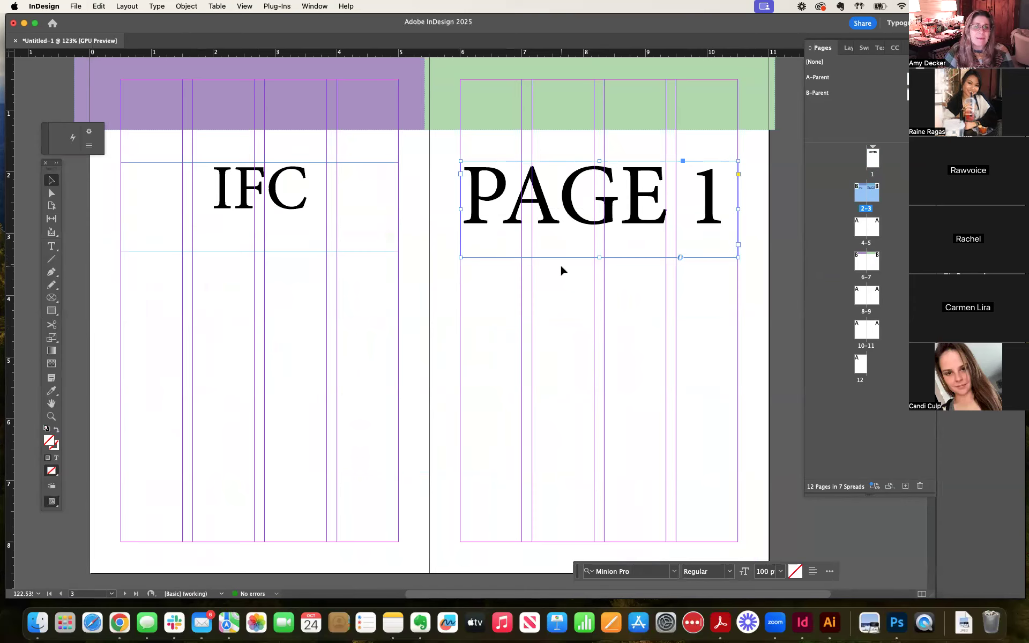
Step: Move the PAGE 1 text frame lower on the 2-3 spread so that it straddles the spine
{"action": "scroll", "coordinate": [400, 287], "scroll_direction": "up", "scroll_amount": 2}
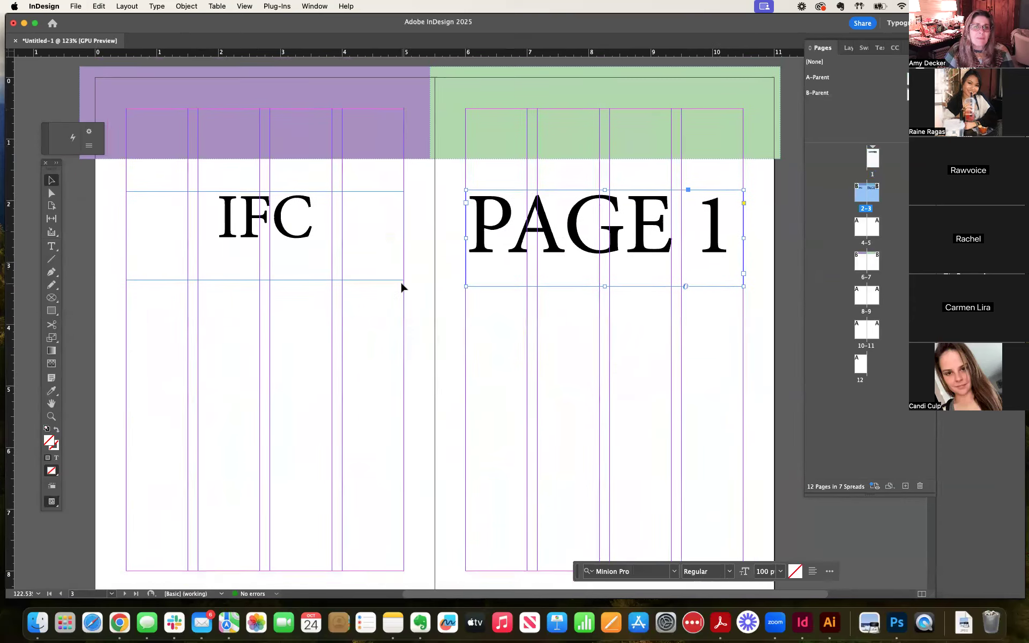
{"action": "scroll", "coordinate": [406, 286], "scroll_direction": "down", "scroll_amount": 1}
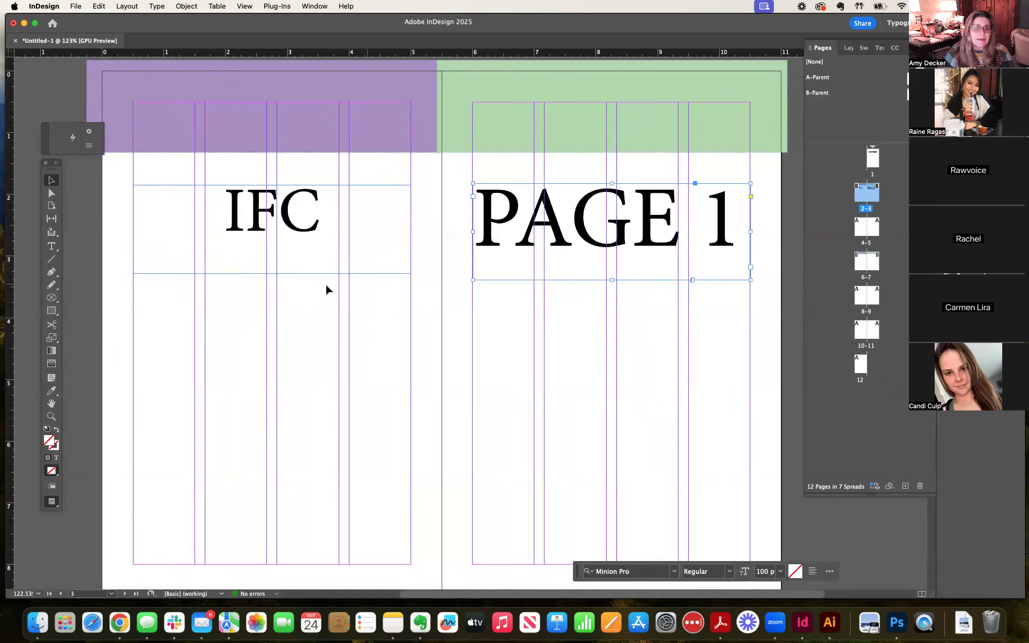
{"action": "left_click_drag", "start_coordinate": [546, 241], "coordinate": [438, 336]}
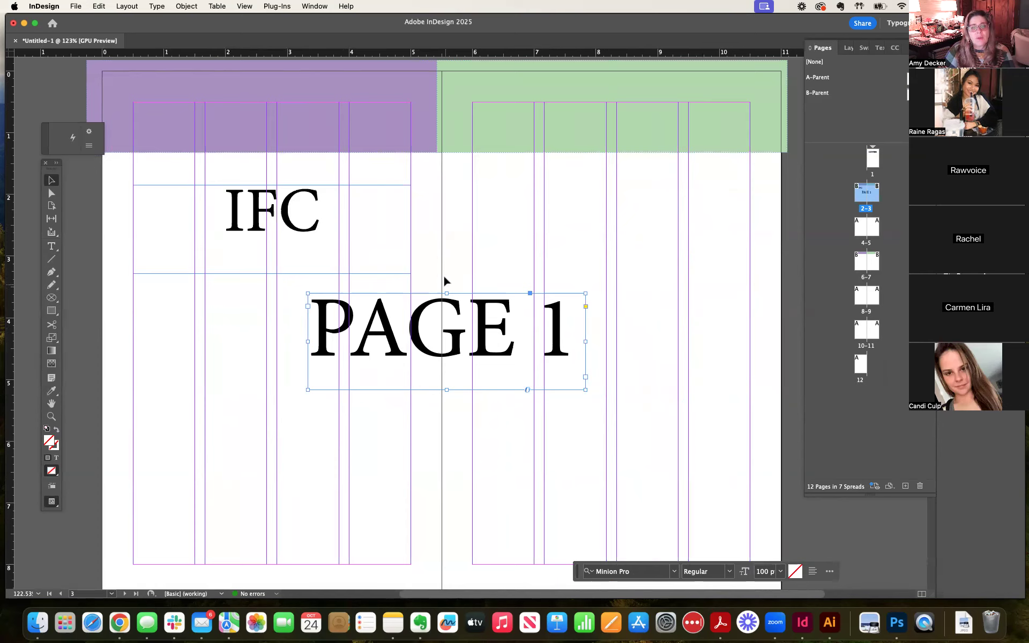
{"action": "left_click_drag", "start_coordinate": [452, 344], "coordinate": [456, 344]}
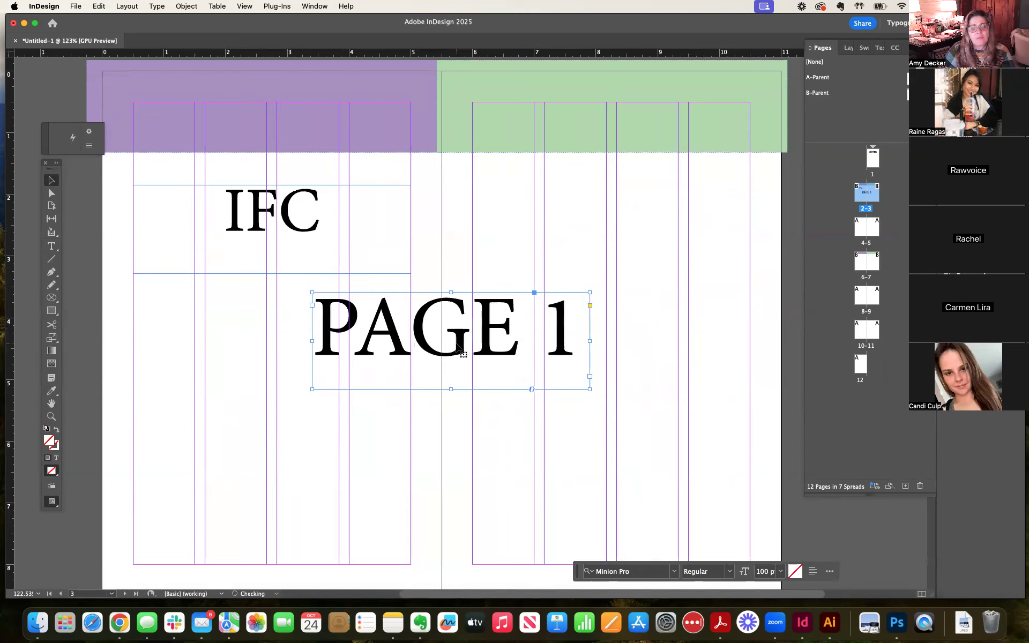
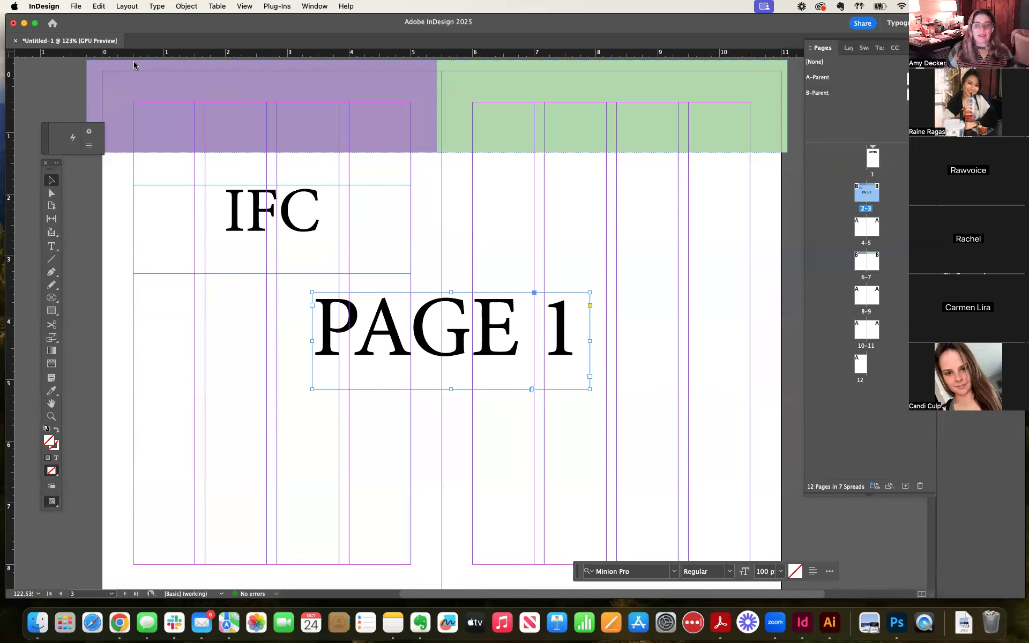
{"action": "left_click_drag", "start_coordinate": [467, 337], "coordinate": [500, 336]}
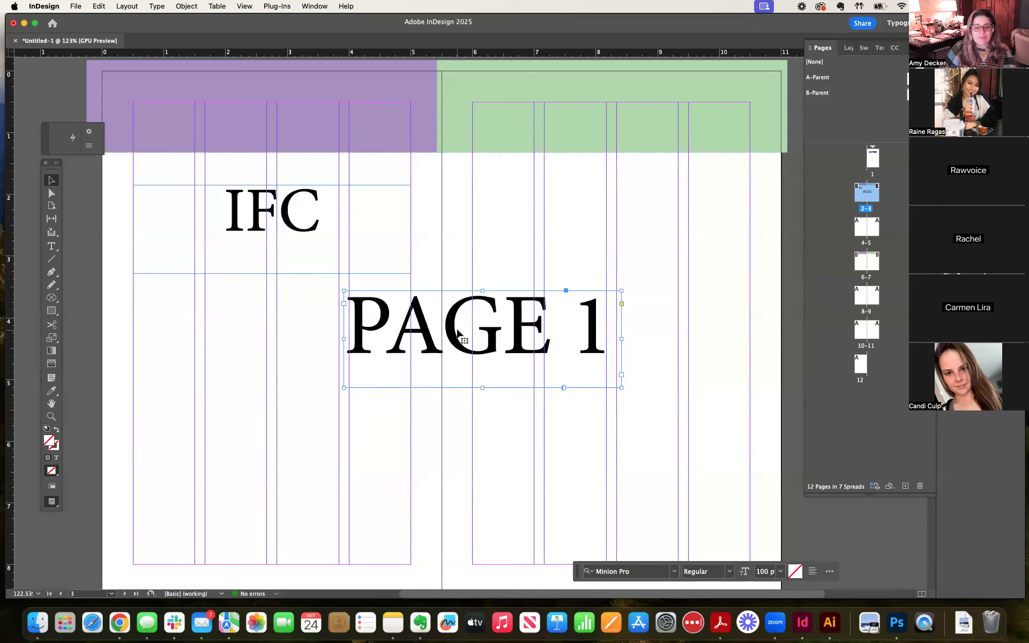
{"action": "key", "text": "super+minus"}
{"action": "key", "text": "super+minus"}
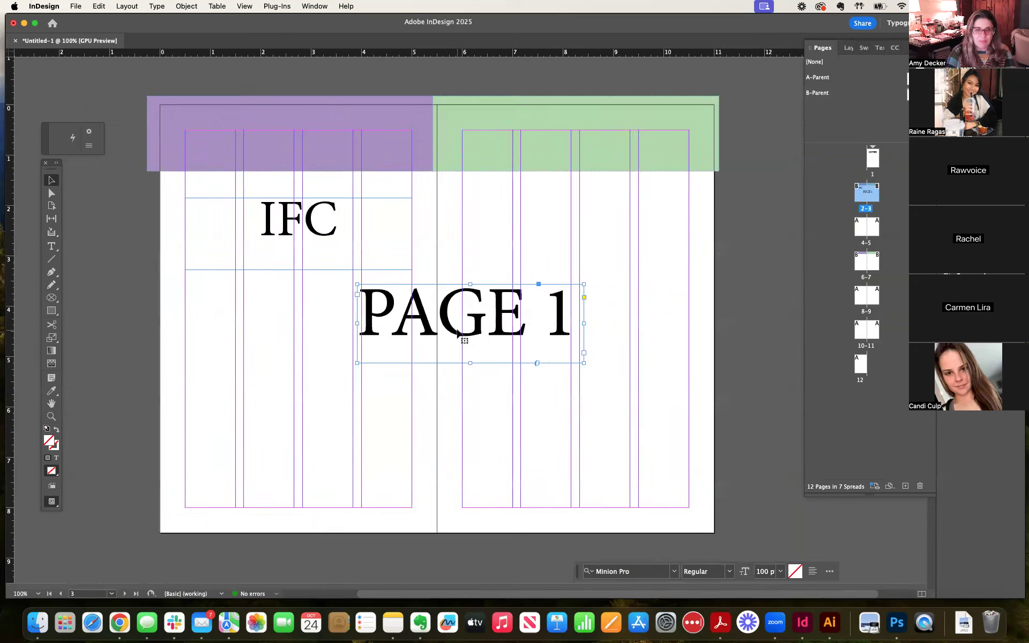
{"action": "scroll", "coordinate": [447, 340], "scroll_direction": "up", "scroll_amount": 3}
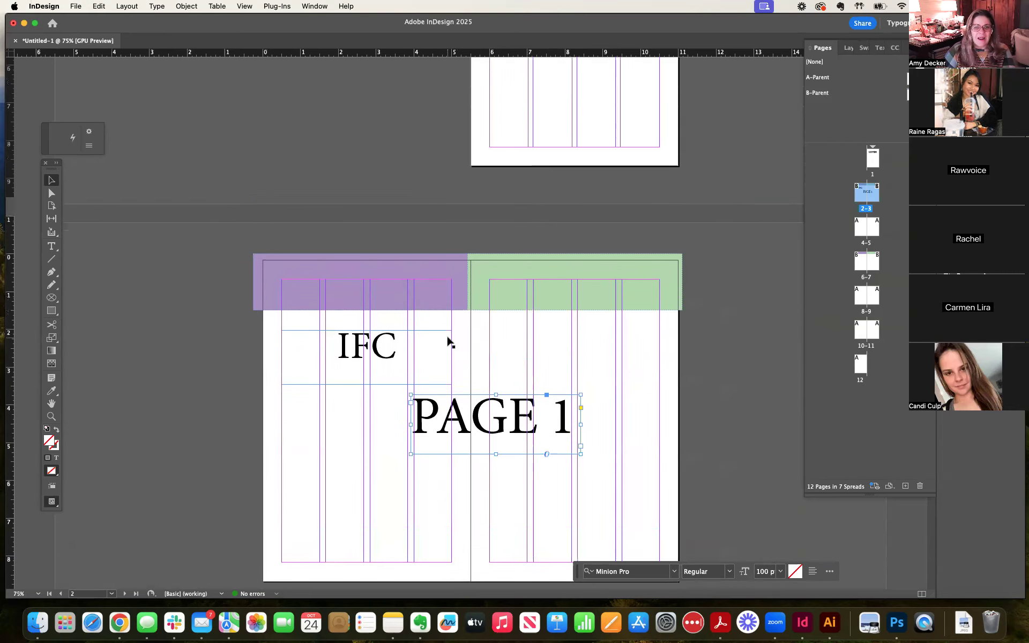
{"action": "scroll", "coordinate": [448, 340], "scroll_direction": "down", "scroll_amount": 2}
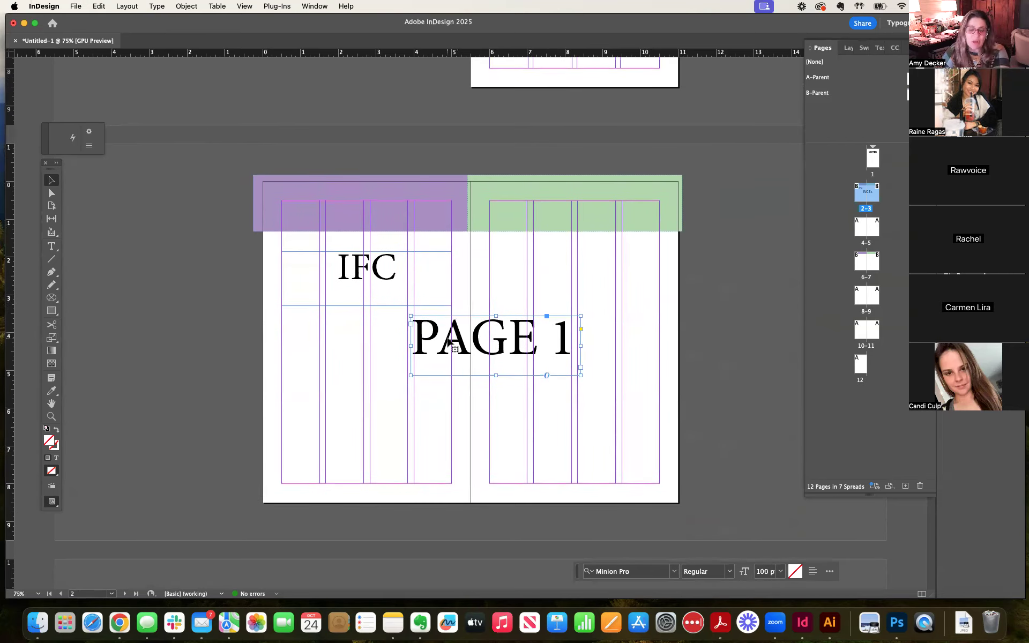
{"action": "key", "text": "super+equal"}
{"action": "scroll", "coordinate": [448, 341], "scroll_direction": "up", "scroll_amount": 3}
{"action": "scroll", "coordinate": [447, 340], "scroll_direction": "down", "scroll_amount": 1}
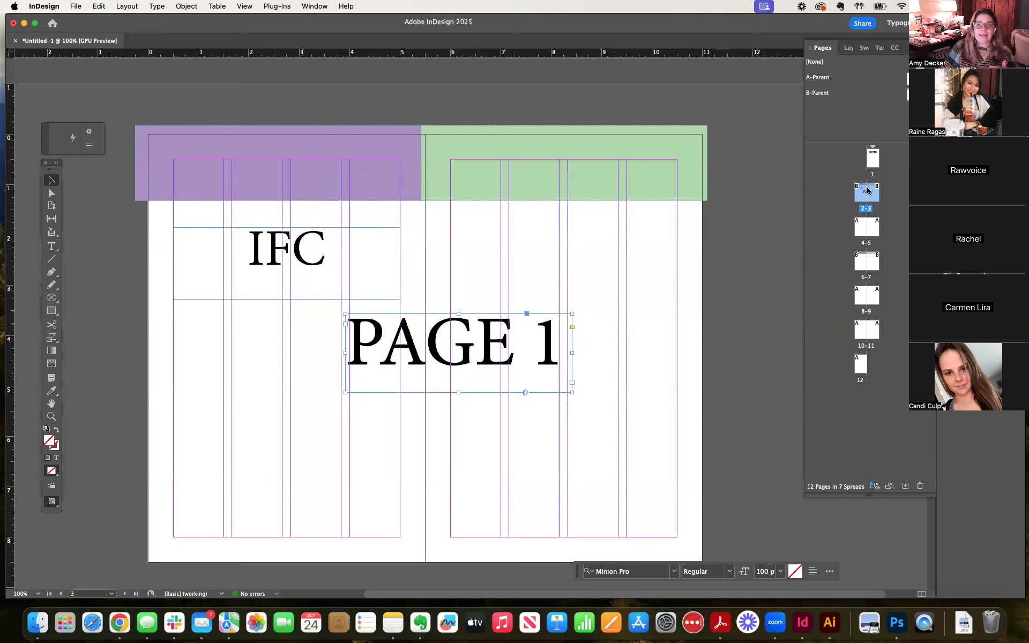
Step: Look through the document's spreads from pages 4-5 to page 12, and return to the 2-3 spread
{"action": "double_click", "coordinate": [866, 228]}
{"action": "double_click", "coordinate": [866, 262]}
{"action": "double_click", "coordinate": [858, 289]}
{"action": "double_click", "coordinate": [861, 330]}
{"action": "left_click", "coordinate": [859, 375]}
{"action": "double_click", "coordinate": [859, 375]}
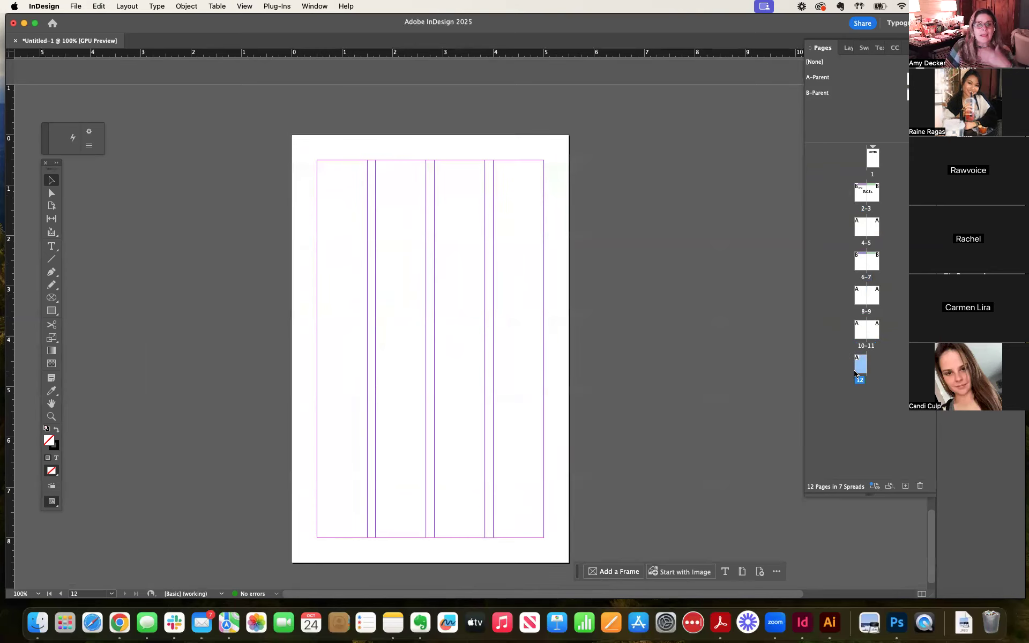
{"action": "double_click", "coordinate": [857, 194]}
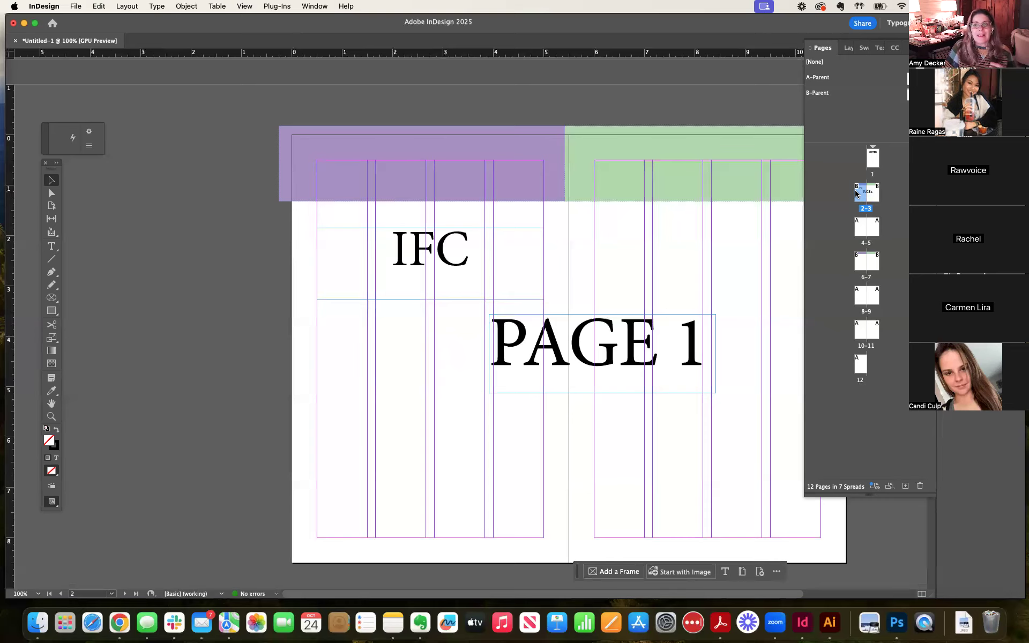
{"action": "double_click", "coordinate": [860, 192]}
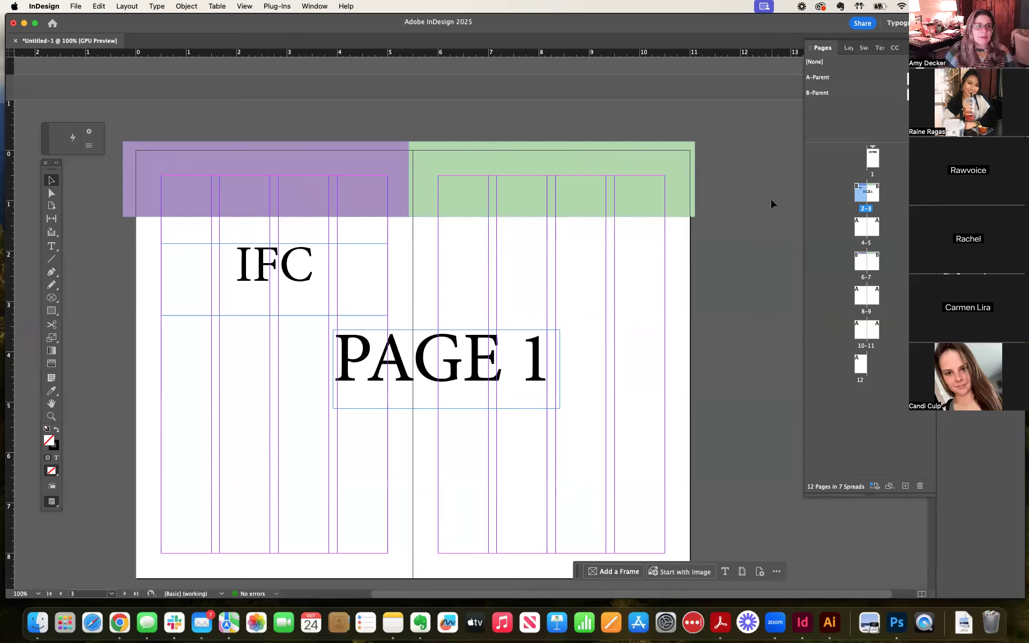
Step: Move the toolbox away from the spread and introduce the Page and Gap tools
{"action": "left_click_drag", "start_coordinate": [57, 171], "coordinate": [39, 112]}
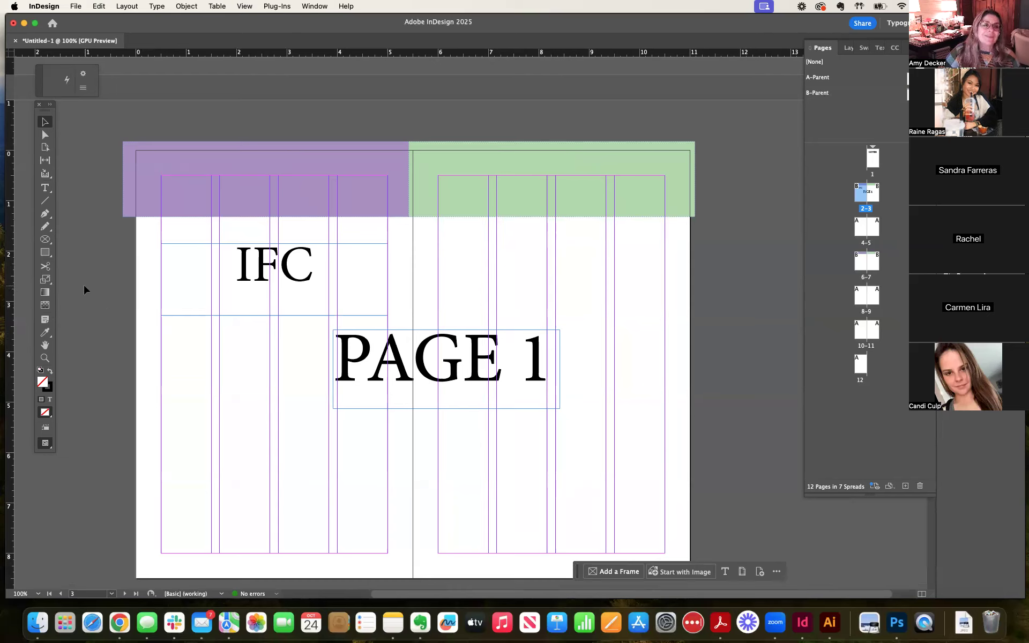
{"action": "left_click", "coordinate": [47, 151]}
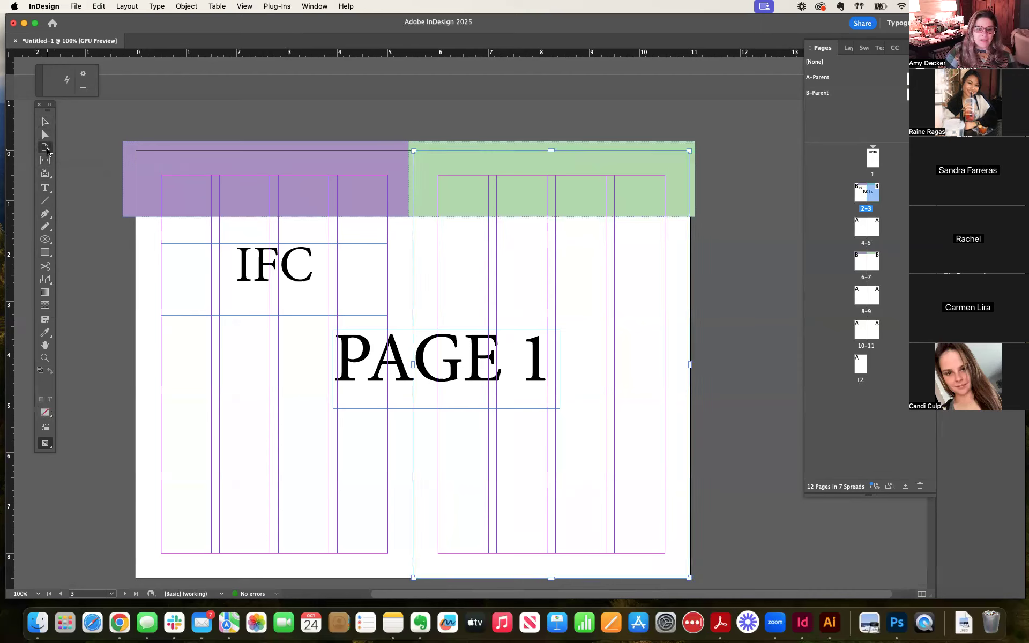
{"action": "left_click", "coordinate": [46, 161]}
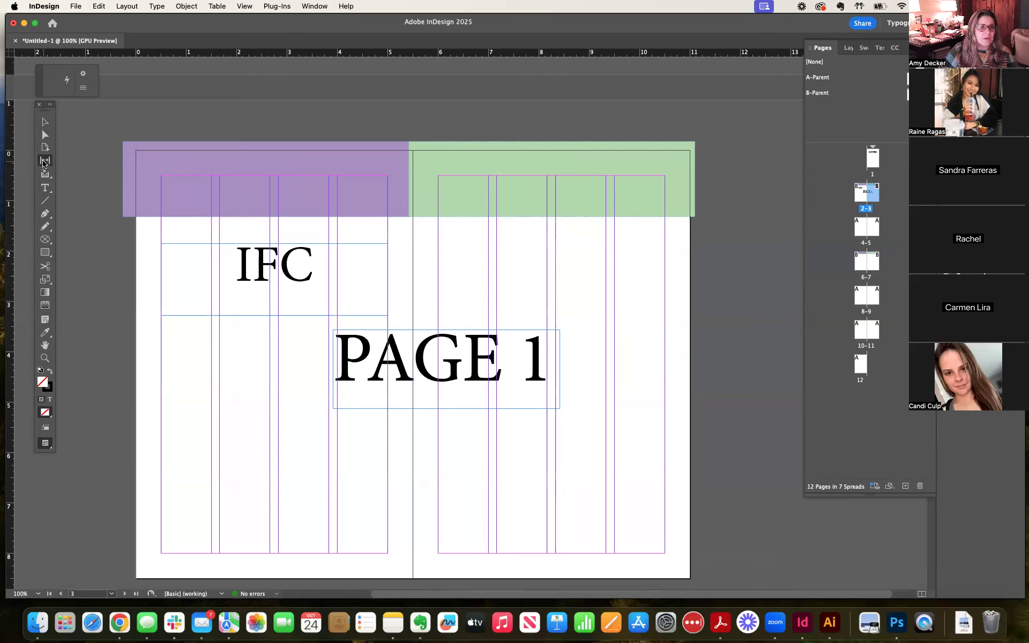
Step: Use the Type Tool to create an empty text frame below the IFC frame, spanning nearly three columns of page 2
{"action": "left_click", "coordinate": [47, 188]}
{"action": "left_click_drag", "start_coordinate": [49, 189], "coordinate": [67, 199]}
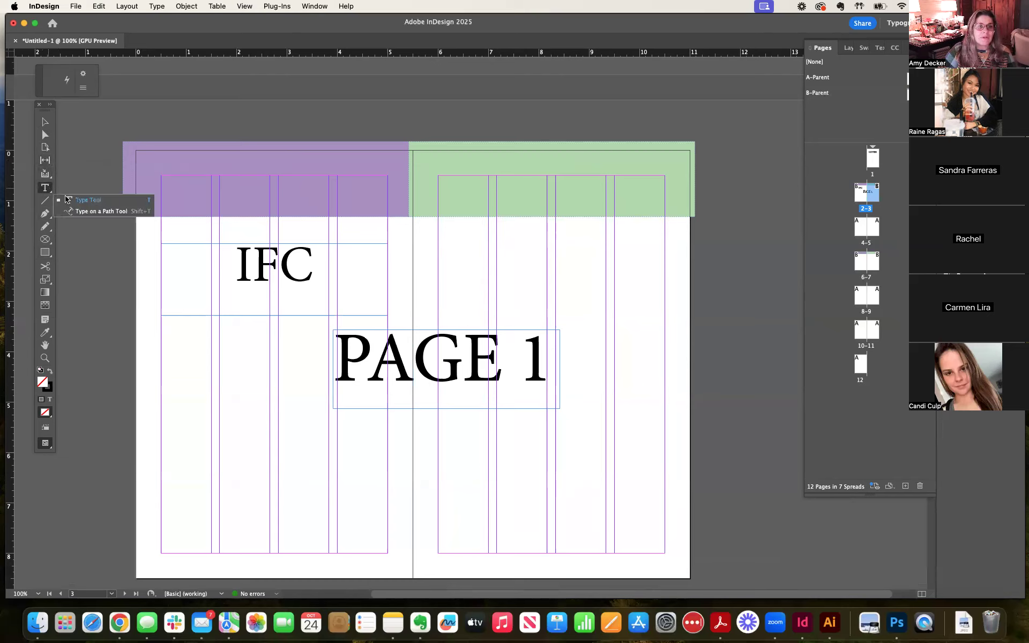
{"action": "left_click", "coordinate": [170, 337]}
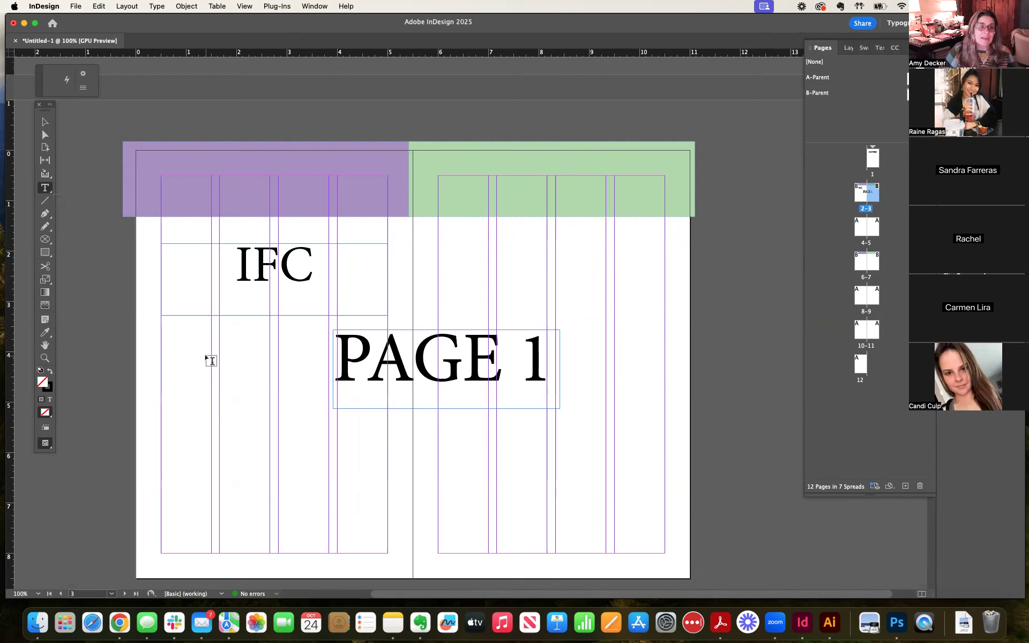
{"action": "left_click_drag", "start_coordinate": [162, 326], "coordinate": [323, 378]}
{"action": "key", "text": "Escape"}
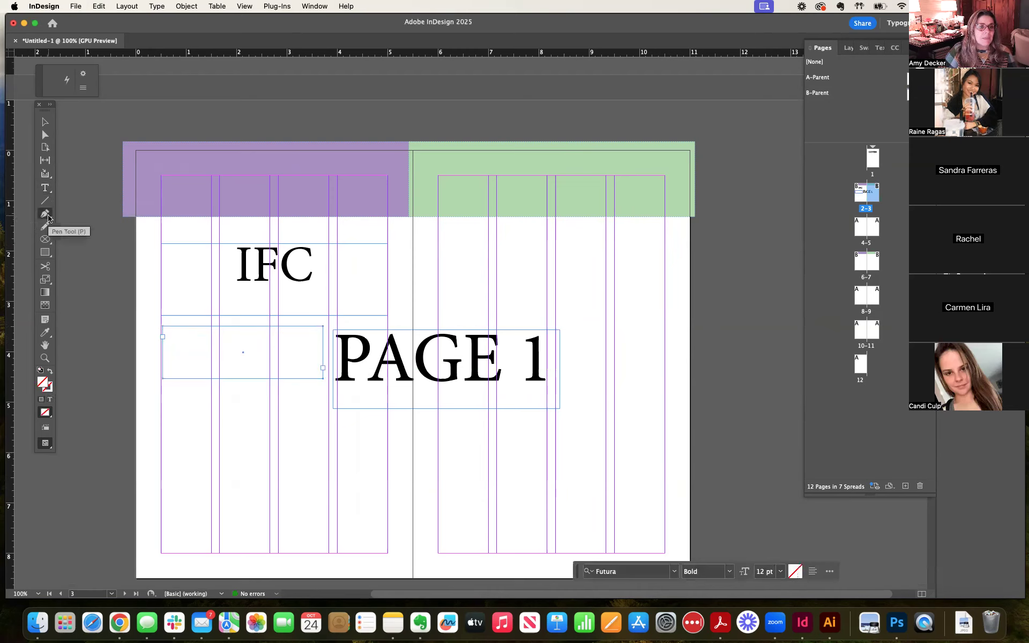
Step: Review the pen, pencil and frame tool variants, and draw a hexagonal Polygon Frame below the empty text frame on page 2
{"action": "left_click", "coordinate": [47, 216]}
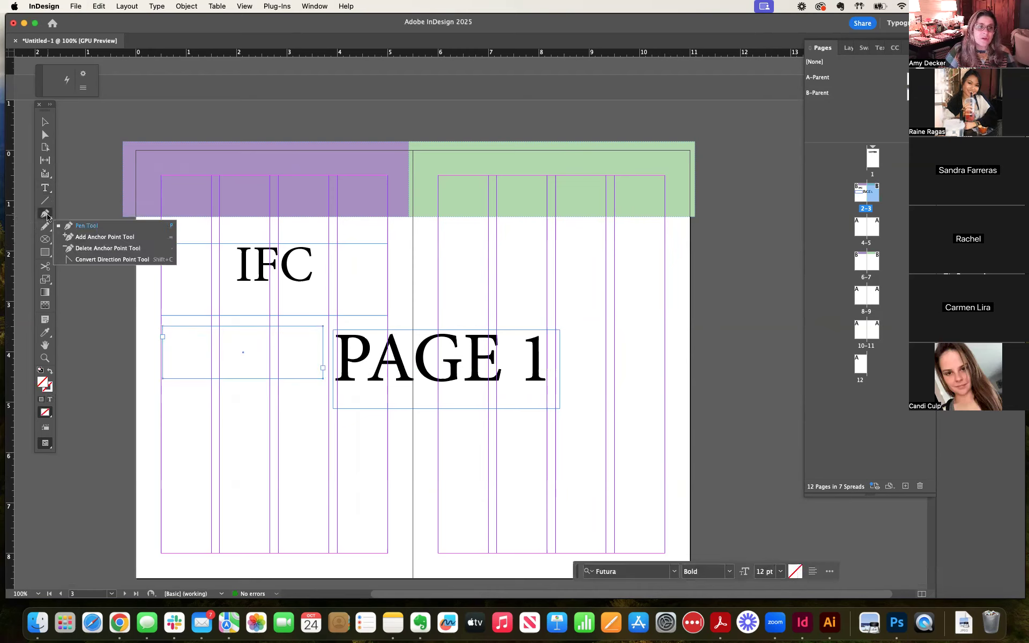
{"action": "left_click", "coordinate": [47, 227]}
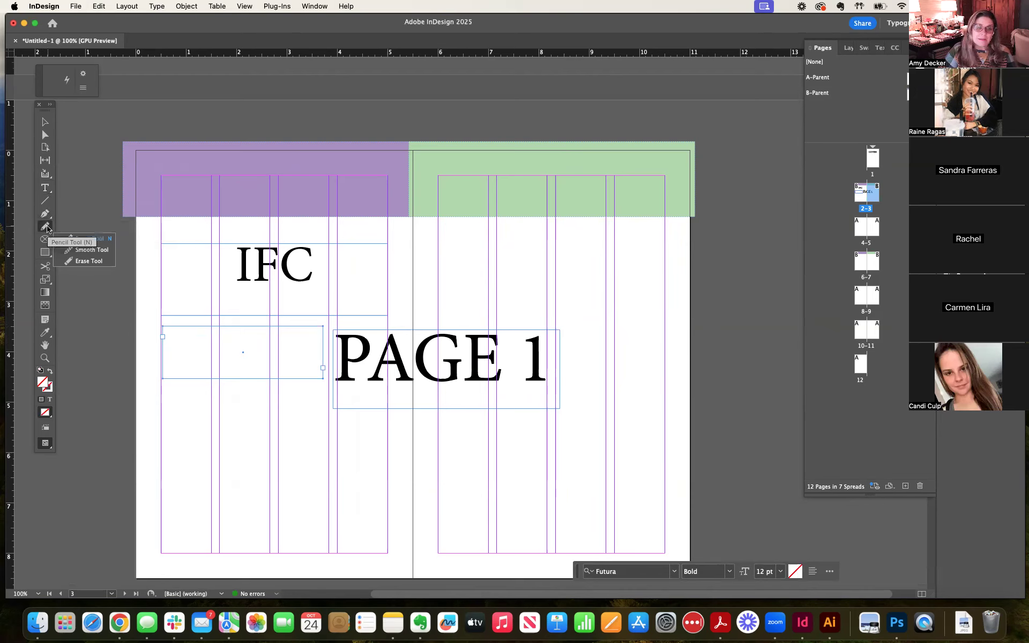
{"action": "left_click", "coordinate": [48, 243]}
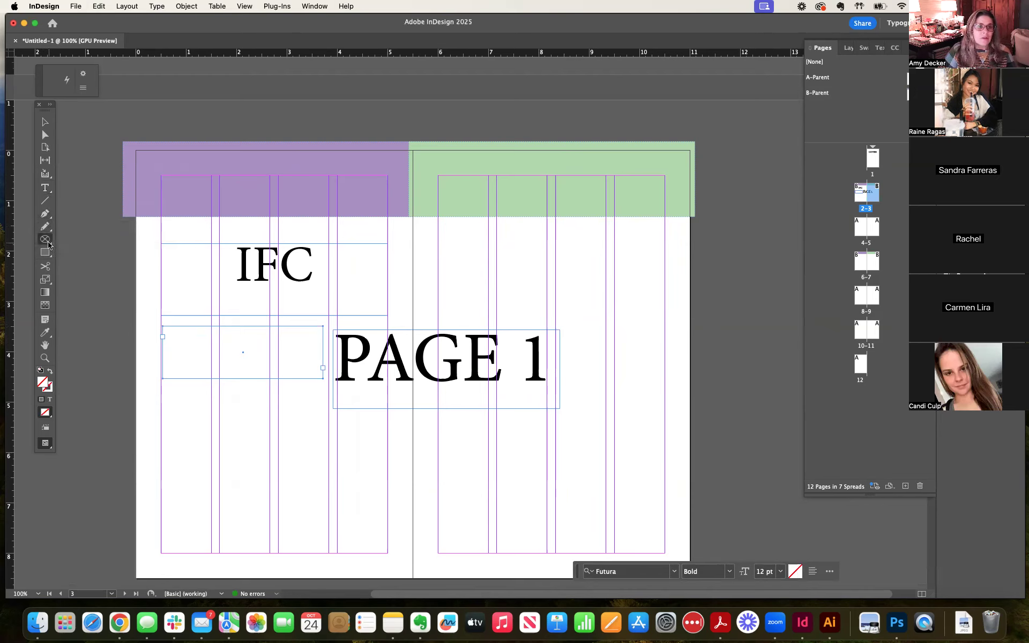
{"action": "left_click", "coordinate": [48, 244]}
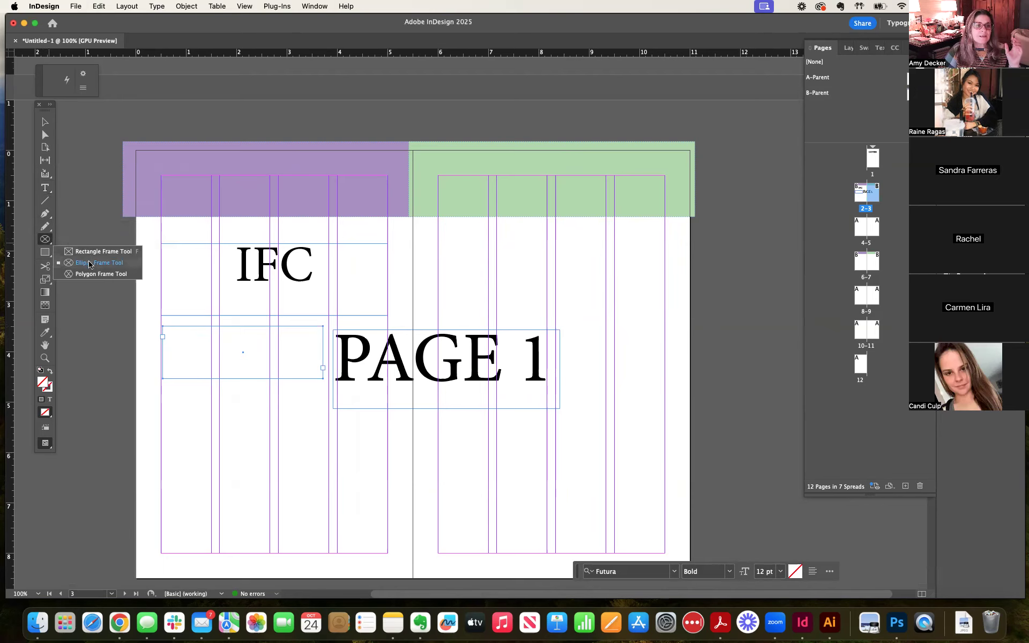
{"action": "left_click", "coordinate": [91, 274]}
{"action": "left_click_drag", "start_coordinate": [166, 396], "coordinate": [322, 534]}
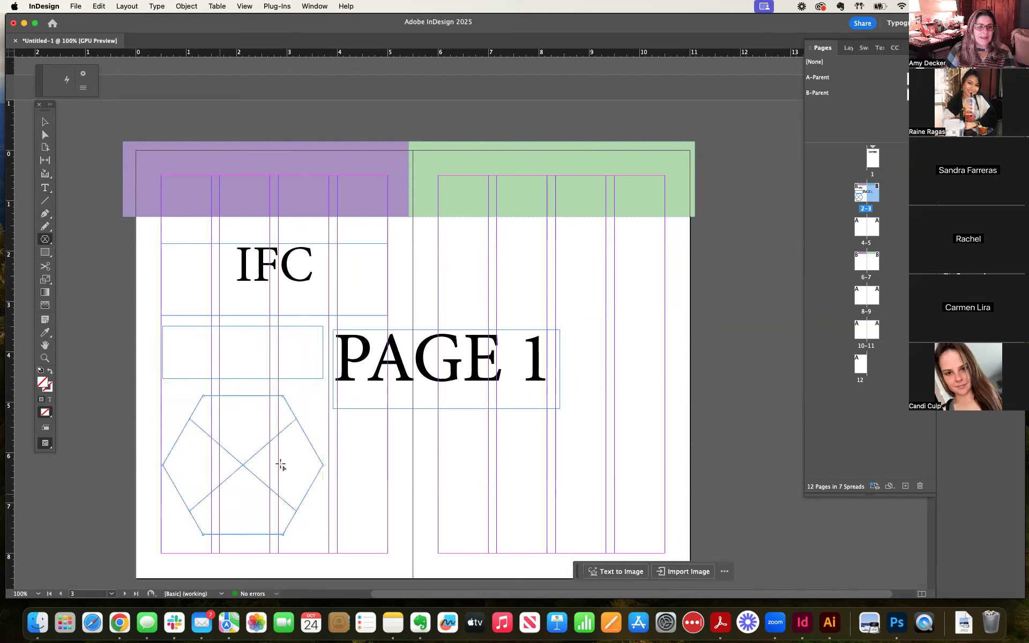
Step: Examine the options for placing a file in the hexagonal frame, and leave without placing anything
{"action": "left_click", "coordinate": [76, 6]}
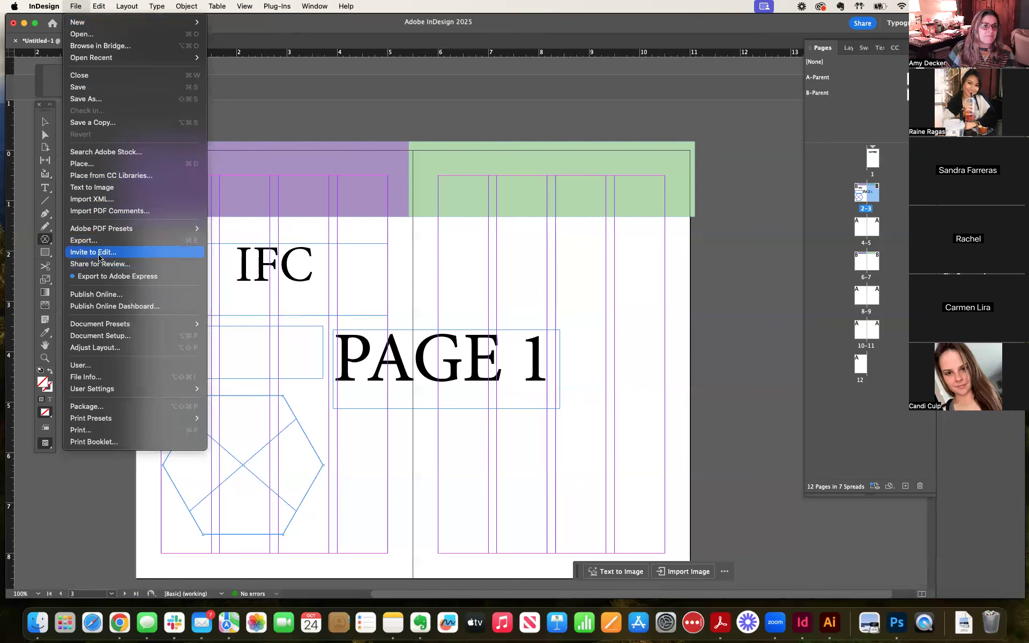
{"action": "left_click", "coordinate": [97, 167]}
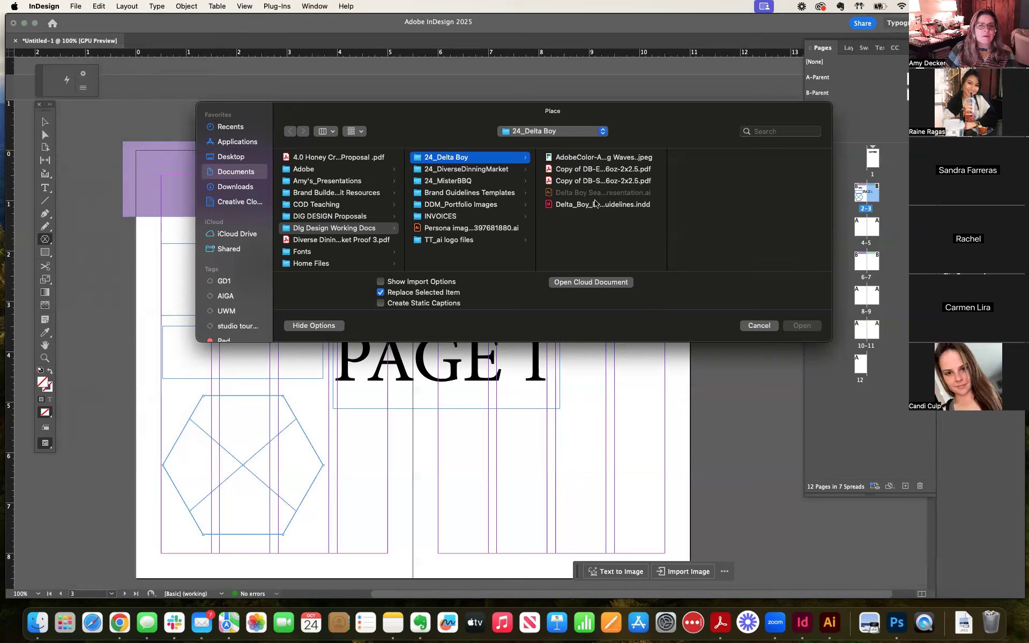
{"action": "left_click", "coordinate": [759, 325]}
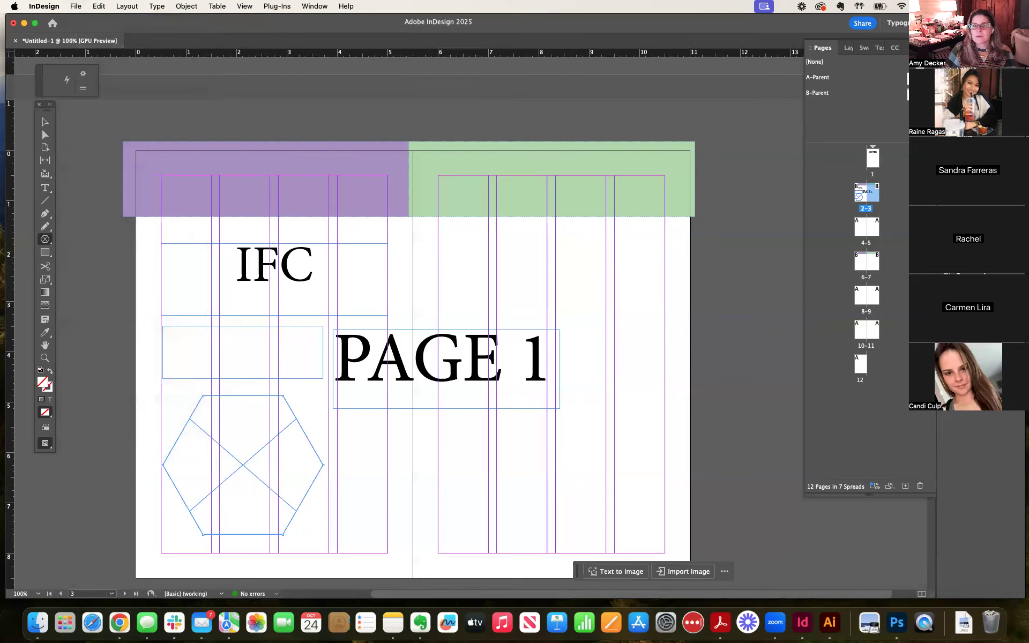
Step: Look at the Delta Boy assets in CC Libraries and return to the list of all libraries
{"action": "left_click", "coordinate": [849, 48]}
{"action": "left_click", "coordinate": [895, 48]}
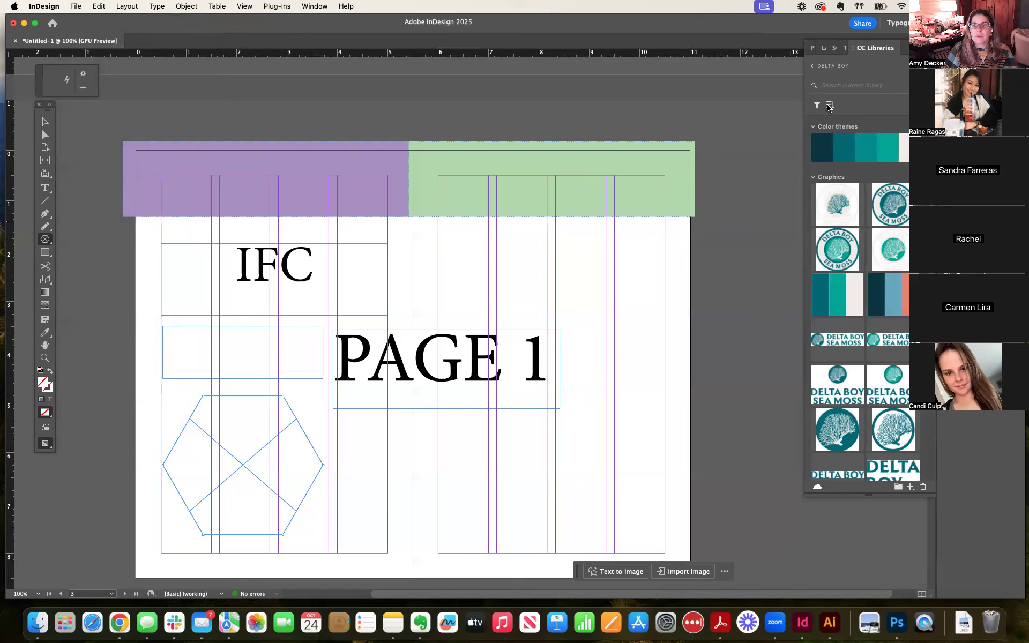
{"action": "left_click", "coordinate": [812, 65]}
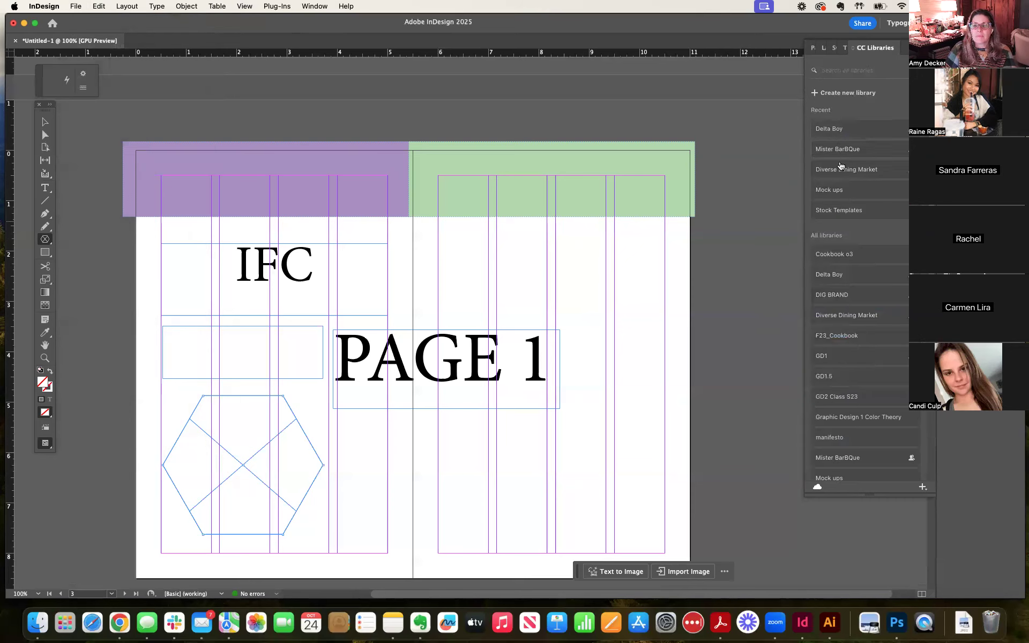
Step: Place the banana photo from the Diverse Dining Market library into the hexagonal frame on page 2
{"action": "left_click", "coordinate": [840, 170]}
{"action": "scroll", "coordinate": [839, 214], "scroll_direction": "down", "scroll_amount": 15}
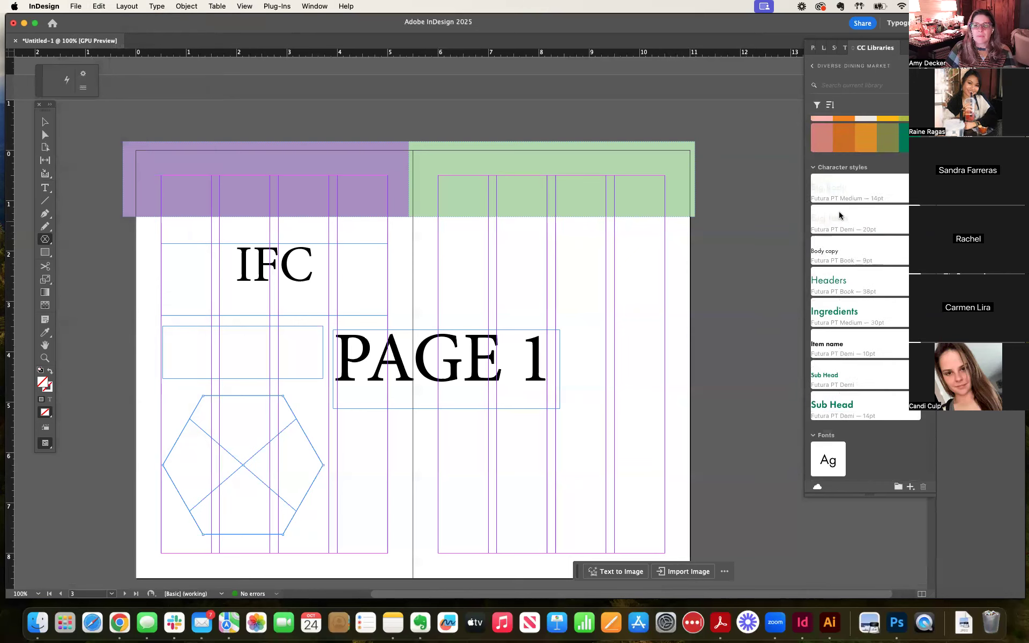
{"action": "scroll", "coordinate": [839, 212], "scroll_direction": "down", "scroll_amount": 1}
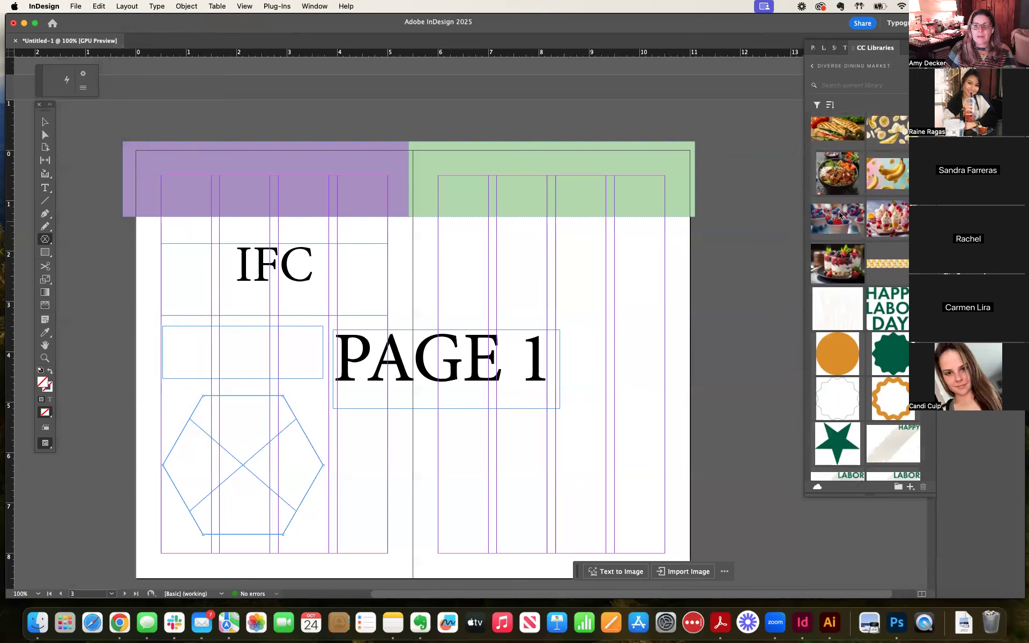
{"action": "left_click_drag", "start_coordinate": [886, 173], "coordinate": [256, 466]}
{"action": "left_click", "coordinate": [217, 440]}
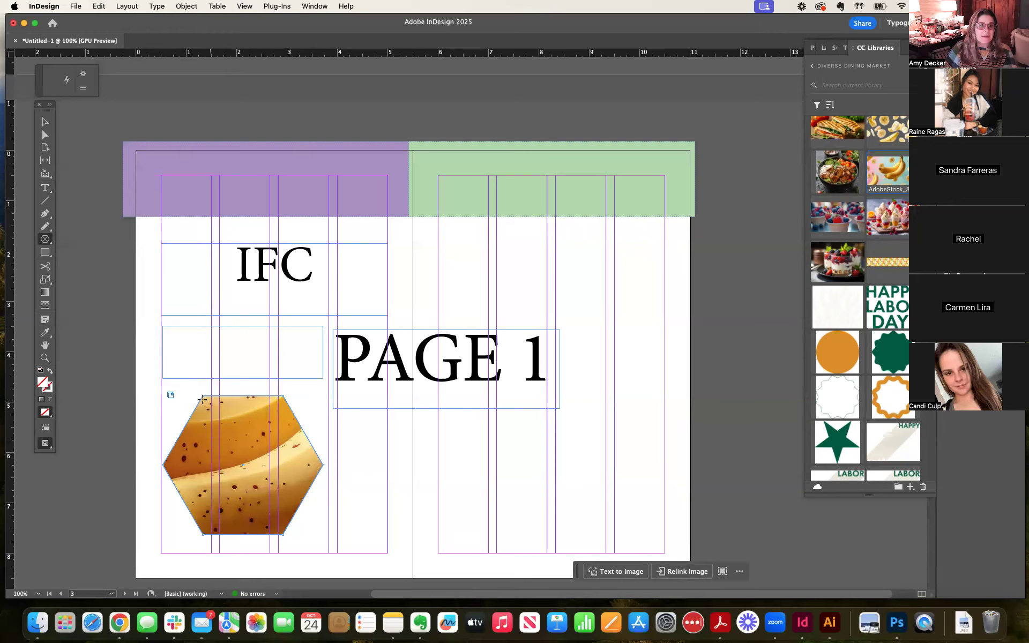
Step: Scale down the banana photo inside the hexagonal frame with the Scale Tool so both bananas fit within it, and deselect it
{"action": "key", "text": "a"}
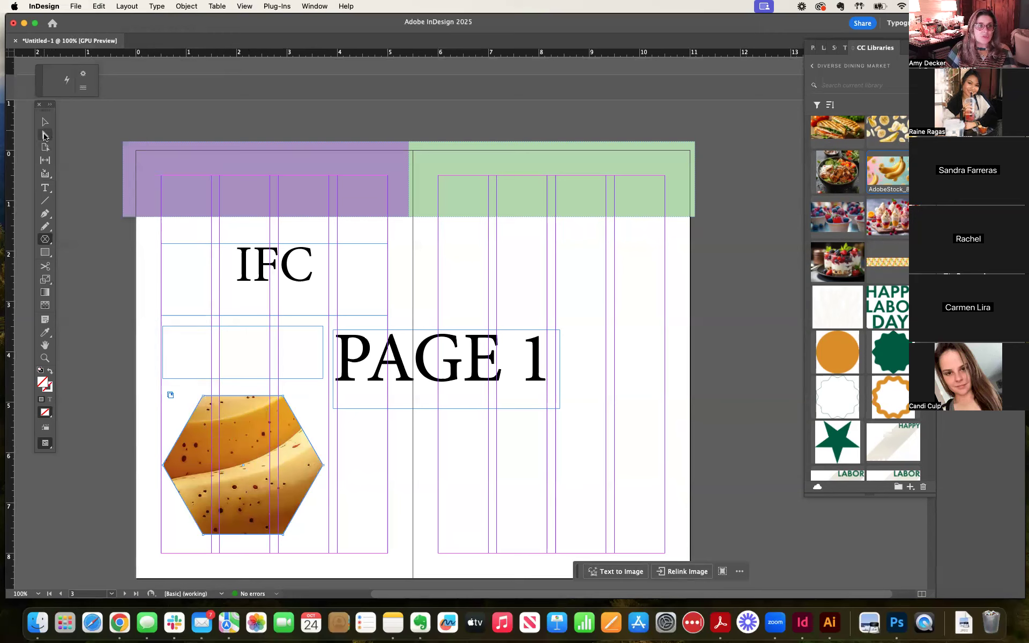
{"action": "left_click", "coordinate": [262, 456]}
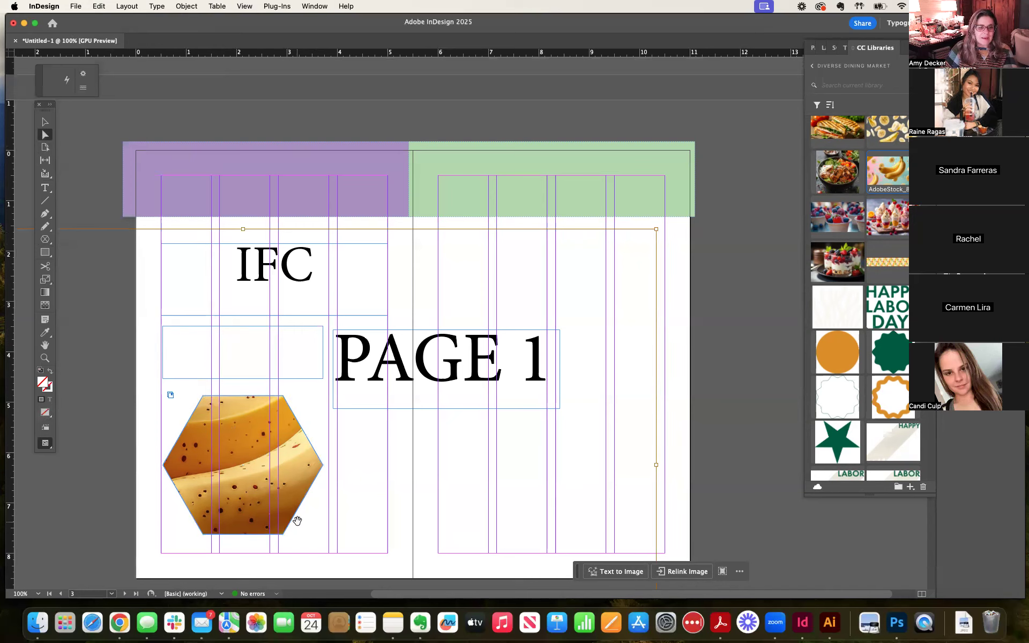
{"action": "double_click", "coordinate": [45, 279]}
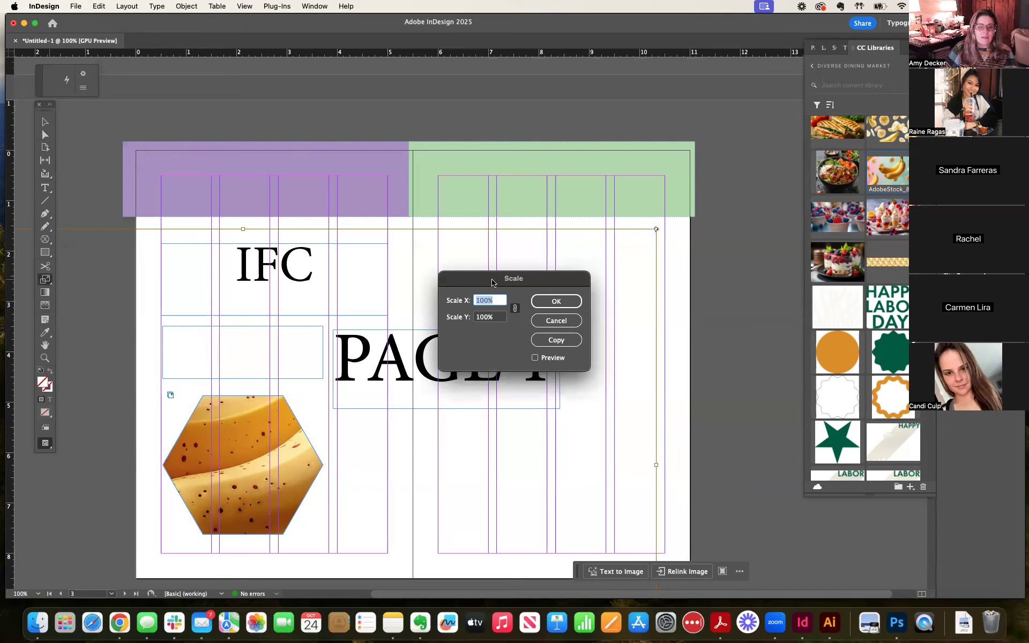
{"action": "left_click", "coordinate": [557, 321]}
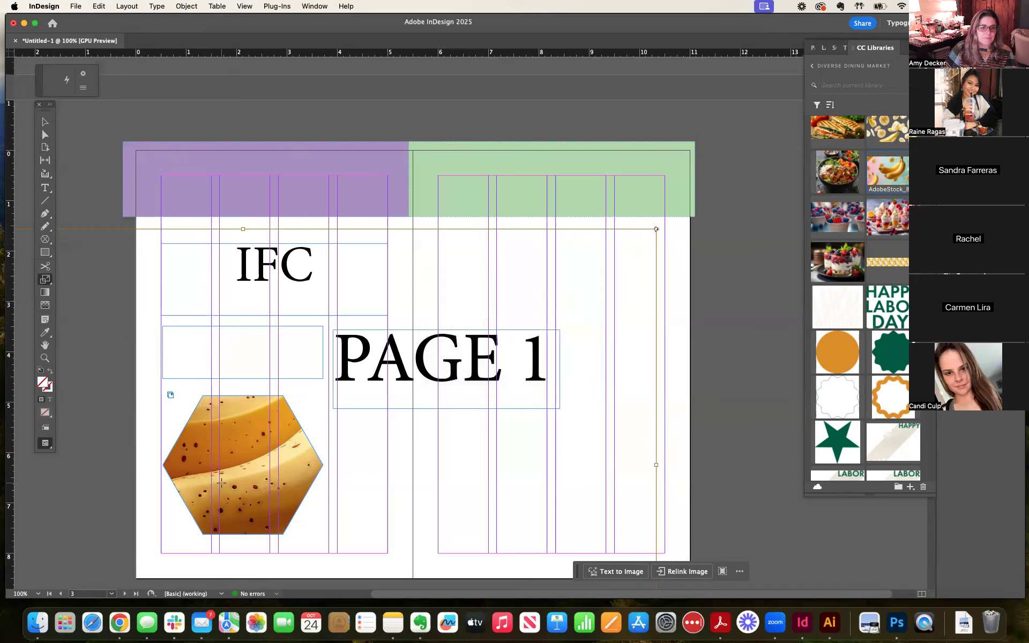
{"action": "left_click_drag", "start_coordinate": [237, 477], "coordinate": [265, 492]}
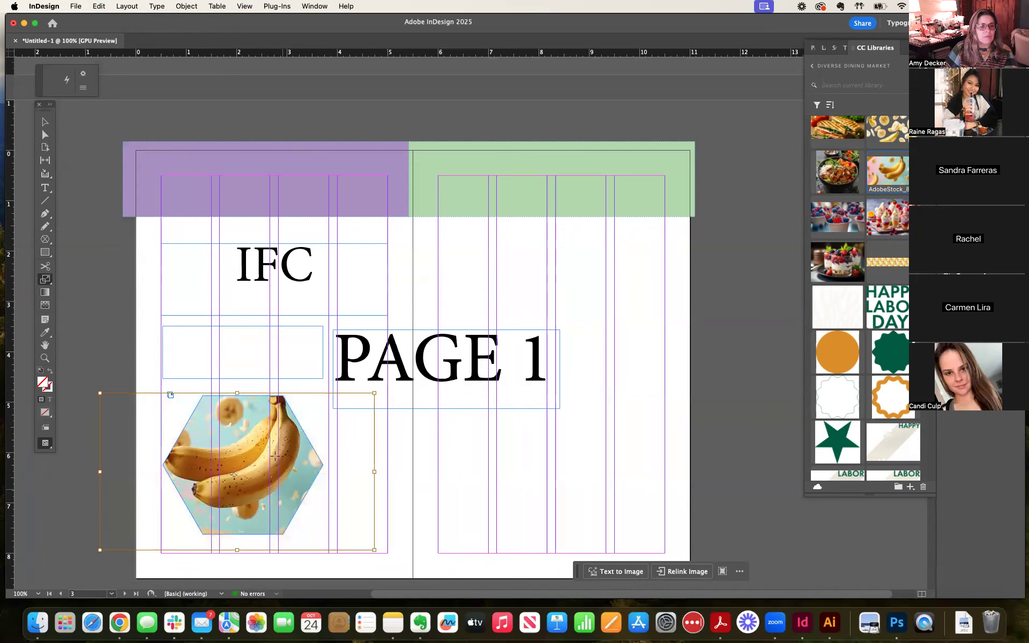
{"action": "left_click", "coordinate": [45, 122]}
{"action": "left_click", "coordinate": [112, 271]}
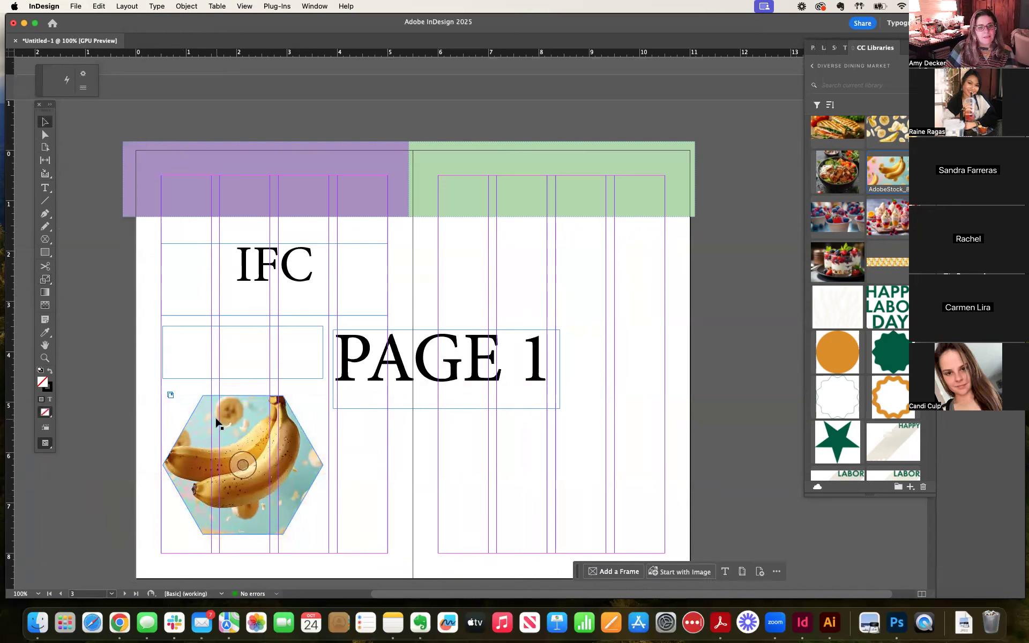
Step: Move the hexagonal frame together with its photo up over the empty text frame, just below the IFC frame, and deselect it
{"action": "left_click", "coordinate": [248, 499]}
{"action": "left_click", "coordinate": [374, 493]}
{"action": "left_click_drag", "start_coordinate": [265, 484], "coordinate": [256, 422]}
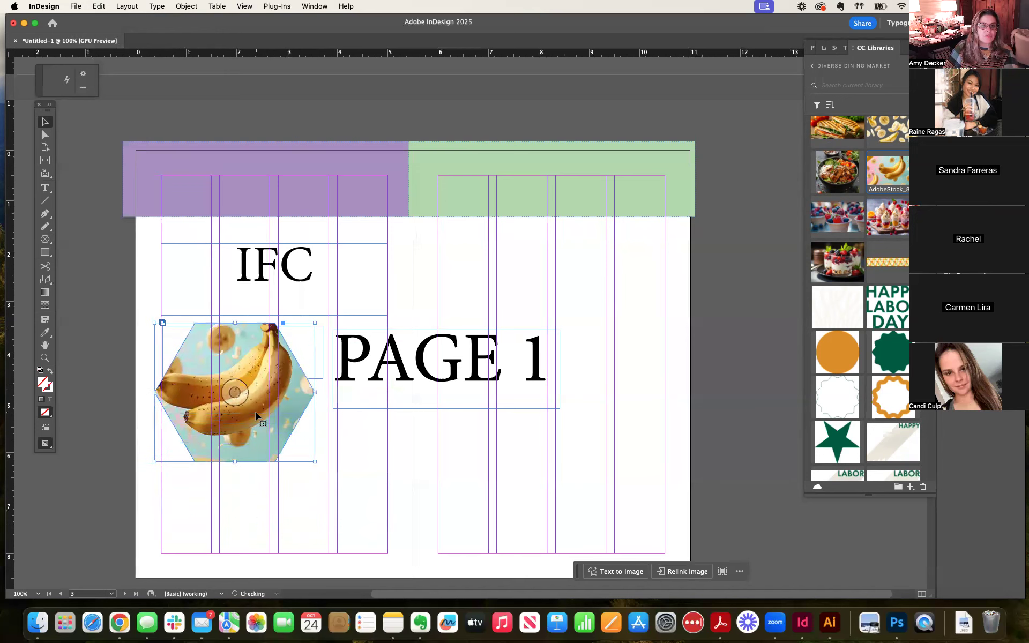
{"action": "left_click", "coordinate": [367, 456]}
Step: Review the shape and transform tool variants, and switch to the Free Transform Tool
{"action": "left_click", "coordinate": [47, 252]}
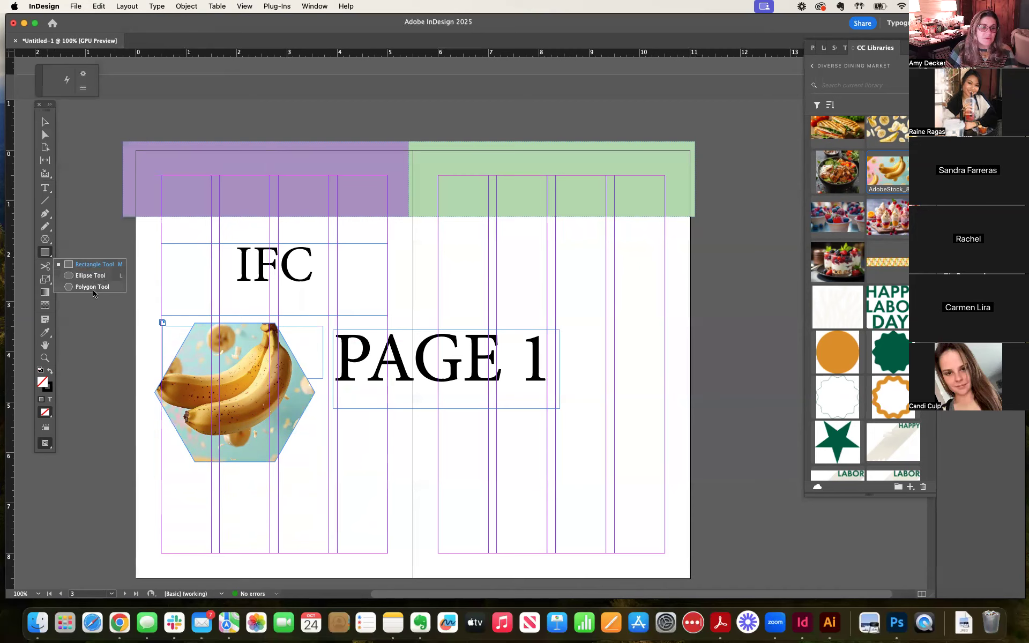
{"action": "left_click", "coordinate": [46, 280]}
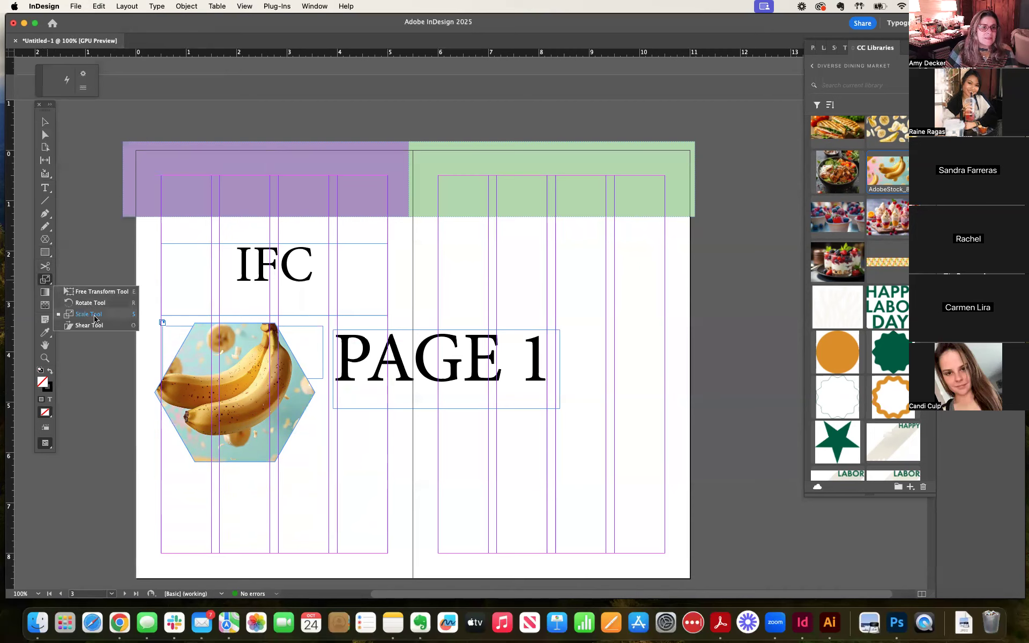
{"action": "left_click", "coordinate": [97, 291]}
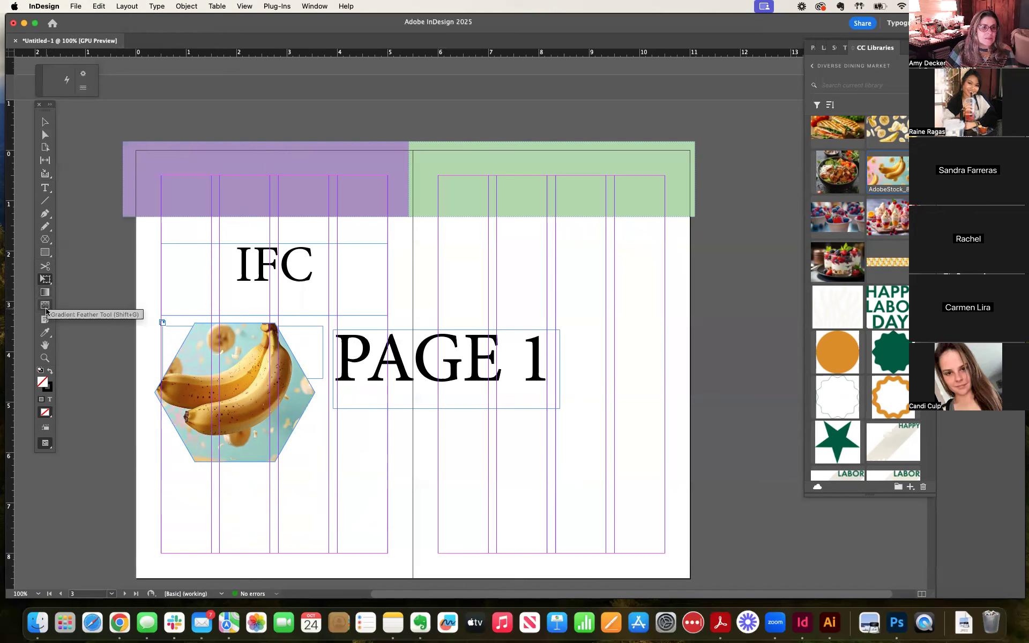
Step: Try the Hand Tool and Zoom Tool on the IFC and Page 1 spread, magnifying it to 150% and panning across it
{"action": "left_click", "coordinate": [45, 345]}
{"action": "left_click_drag", "start_coordinate": [316, 385], "coordinate": [283, 340]}
{"action": "left_click", "coordinate": [45, 357]}
{"action": "left_click", "coordinate": [276, 333]}
{"action": "left_click", "coordinate": [387, 333]}
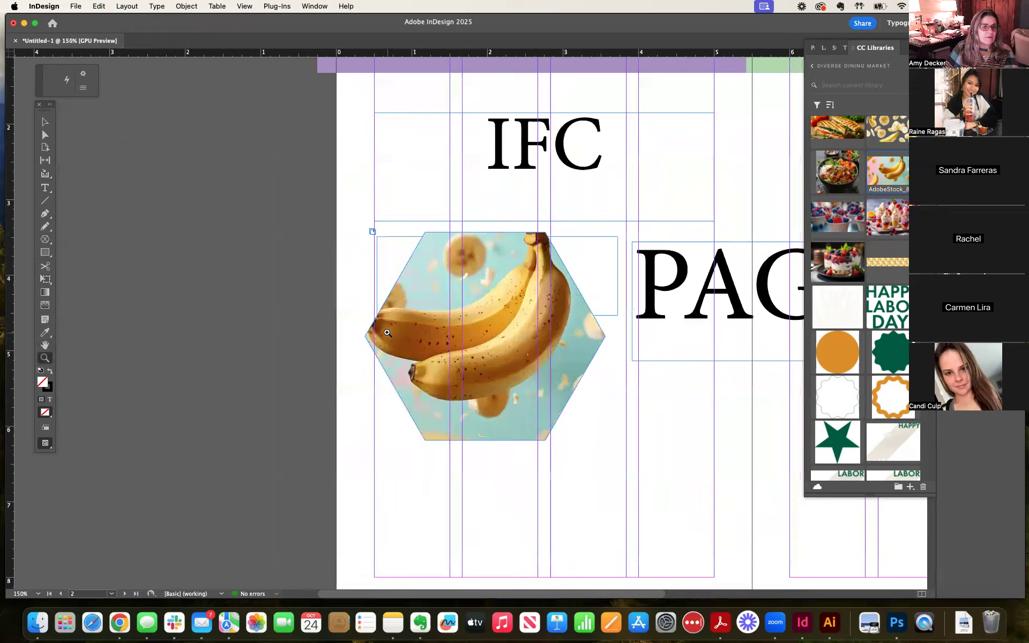
{"action": "scroll", "coordinate": [366, 346], "scroll_direction": "right", "scroll_amount": 3}
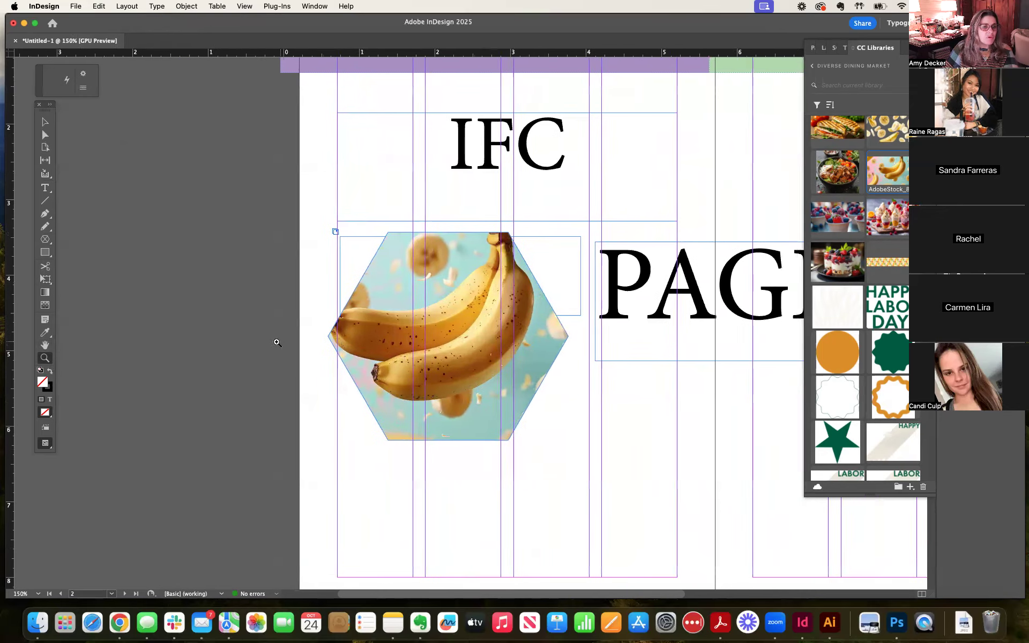
{"action": "scroll", "coordinate": [277, 342], "scroll_direction": "right", "scroll_amount": 10}
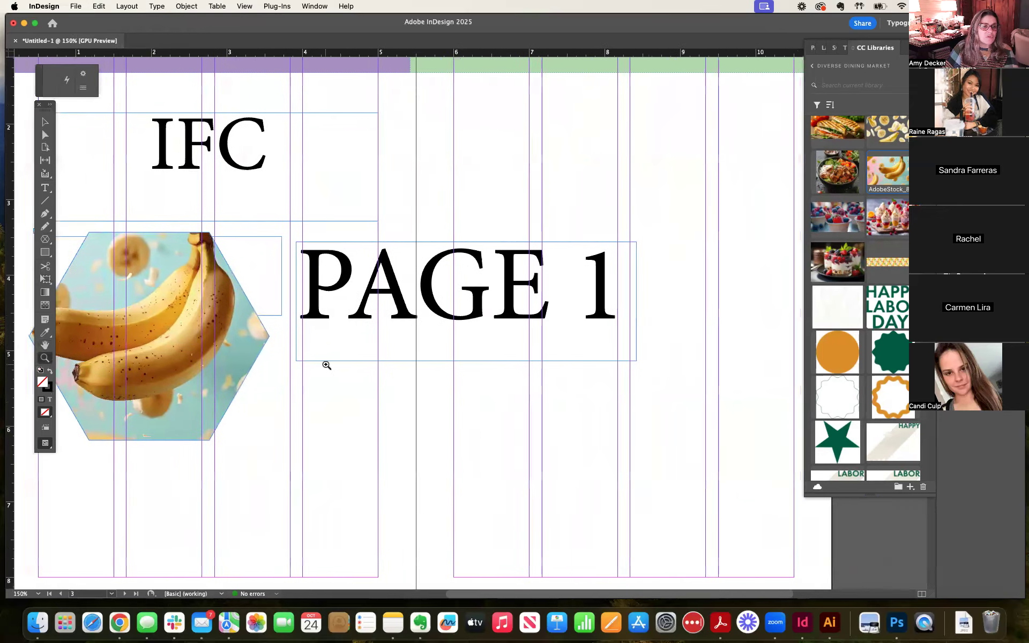
{"action": "scroll", "coordinate": [326, 364], "scroll_direction": "left", "scroll_amount": 5}
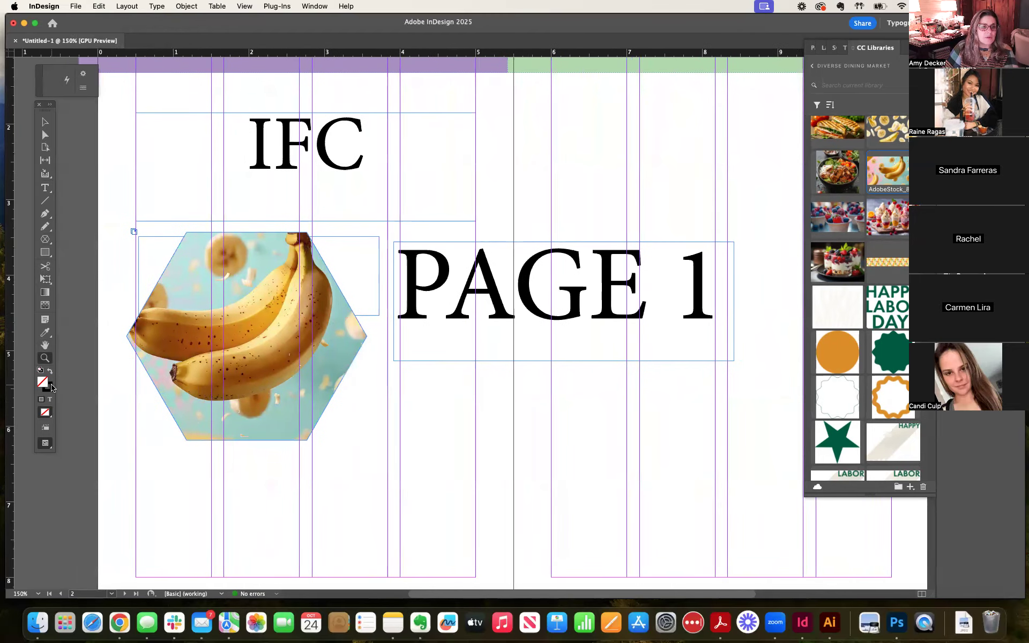
Step: Switch back to the Selection Tool with the whole spread in view at 100%, and close CC Libraries
{"action": "left_click", "coordinate": [45, 122]}
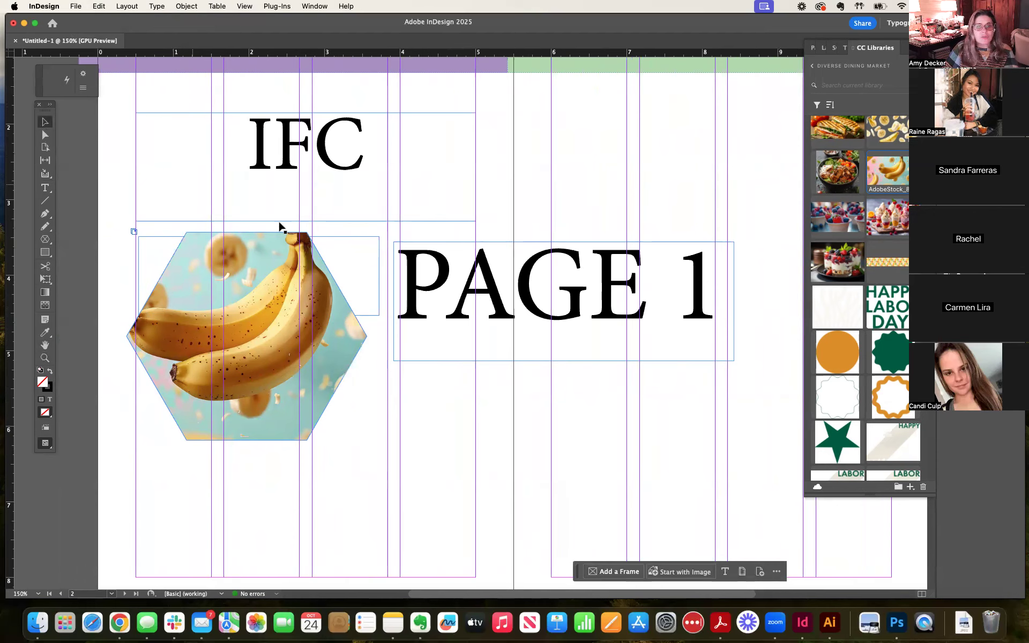
{"action": "key", "text": "super+minus"}
{"action": "key", "text": "super+minus"}
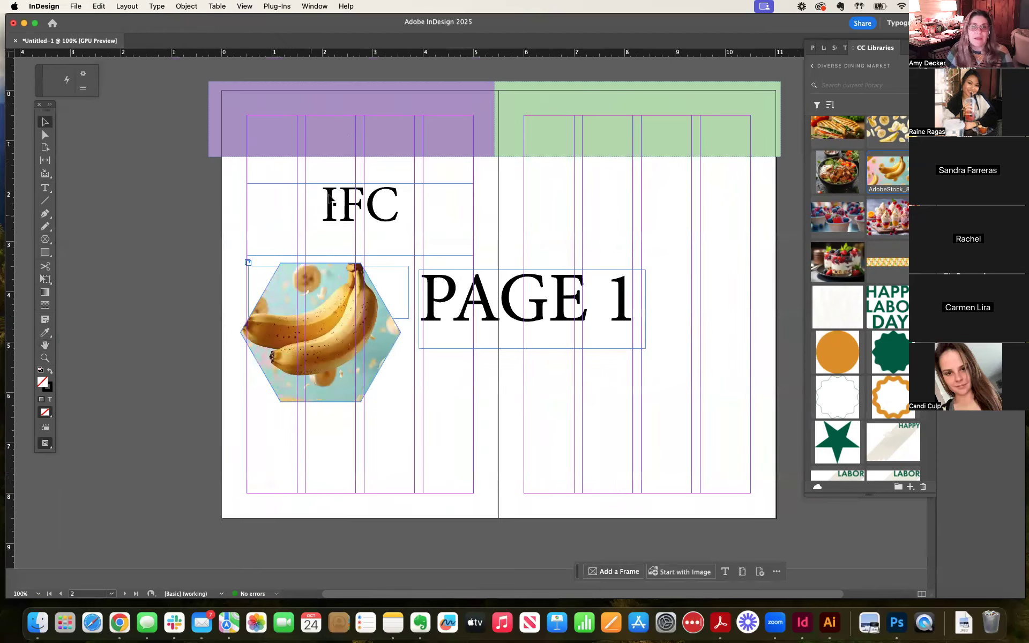
{"action": "left_click_drag", "start_coordinate": [554, 194], "coordinate": [472, 208]}
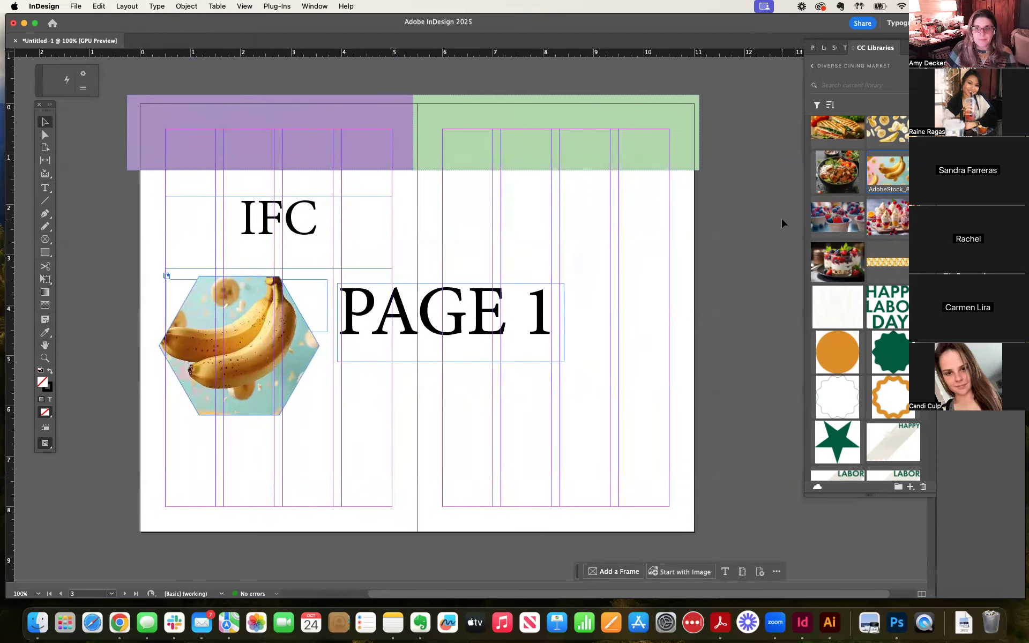
{"action": "left_click", "coordinate": [809, 43]}
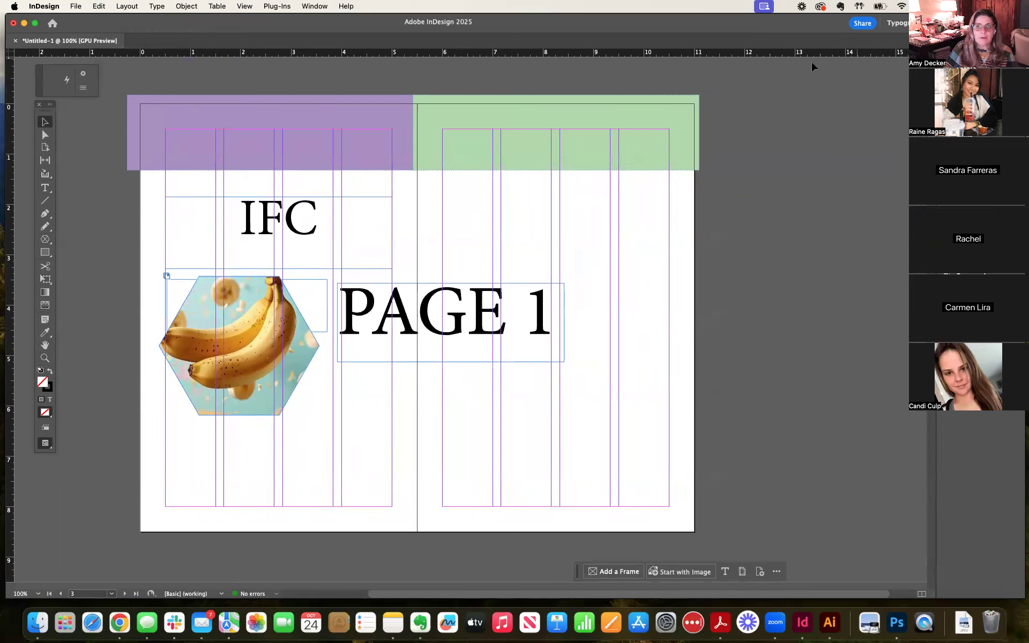